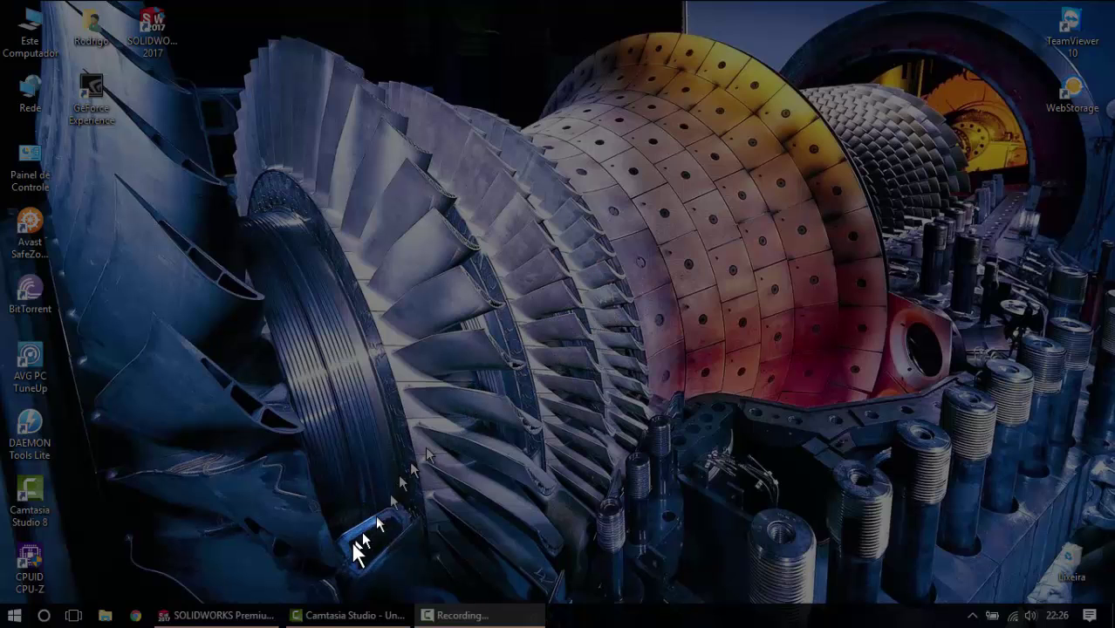
Create a new blank part document, Peça3, with the sketching tools ready.
left_click(218, 615)
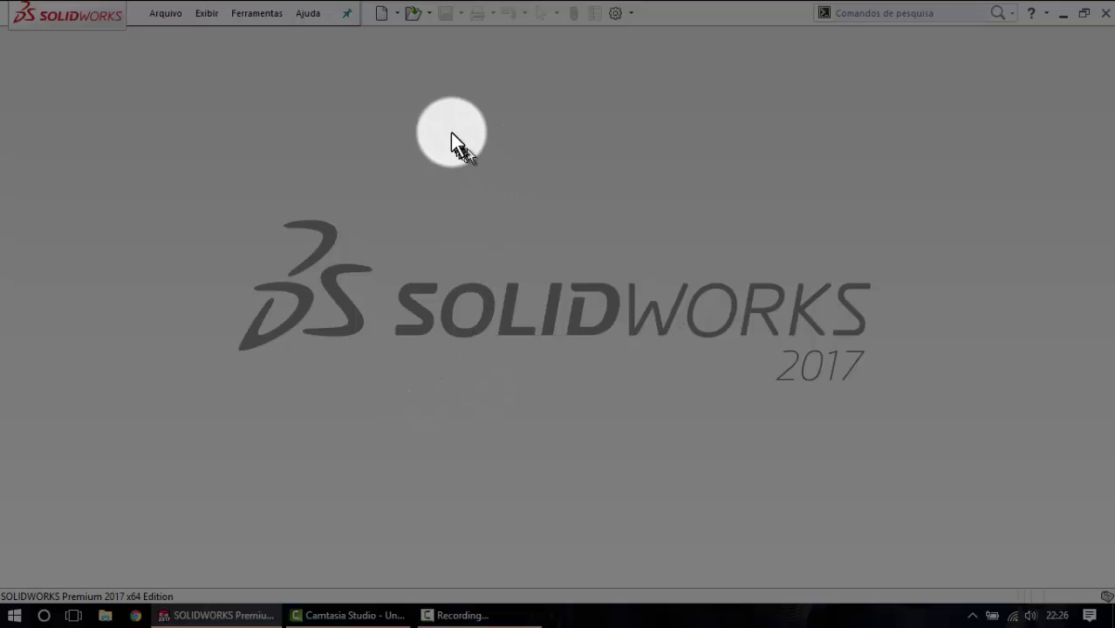
left_click(383, 16)
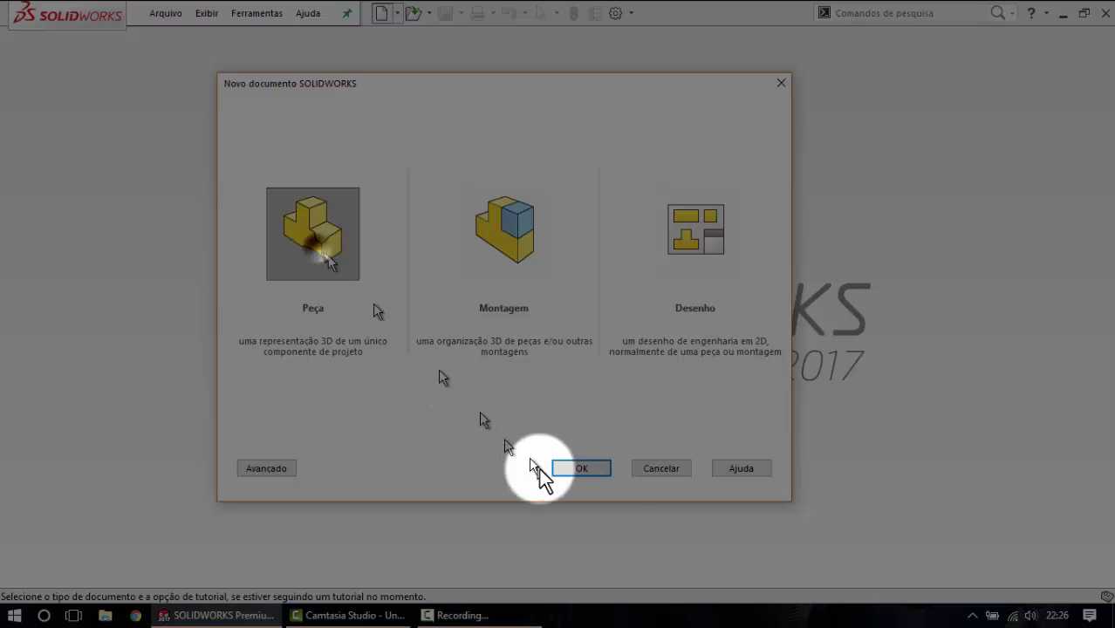
left_click(582, 468)
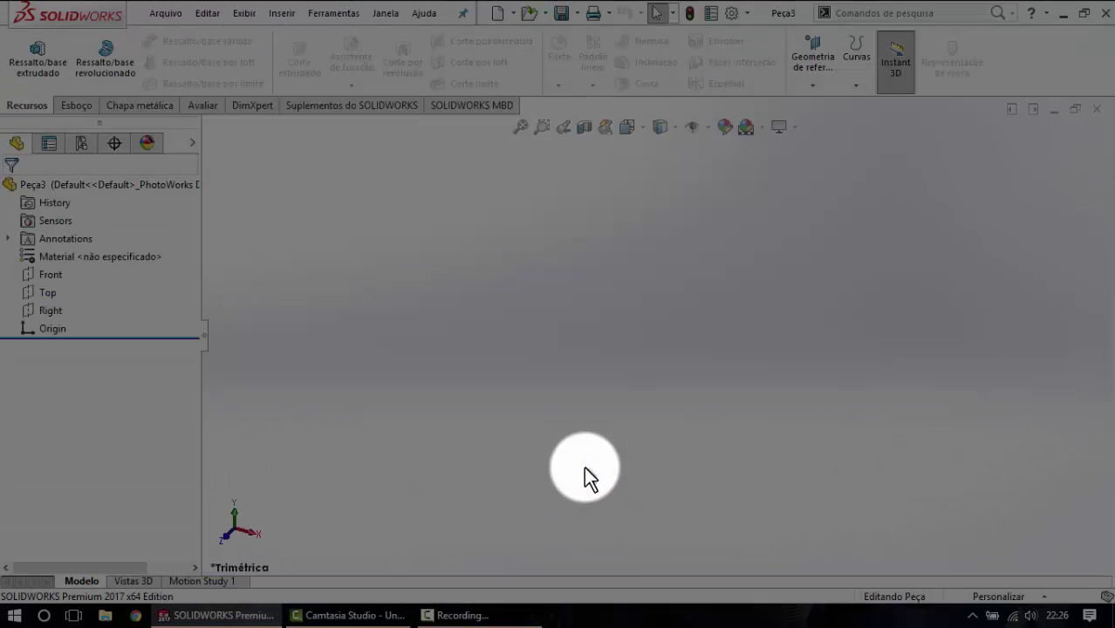
left_click(87, 107)
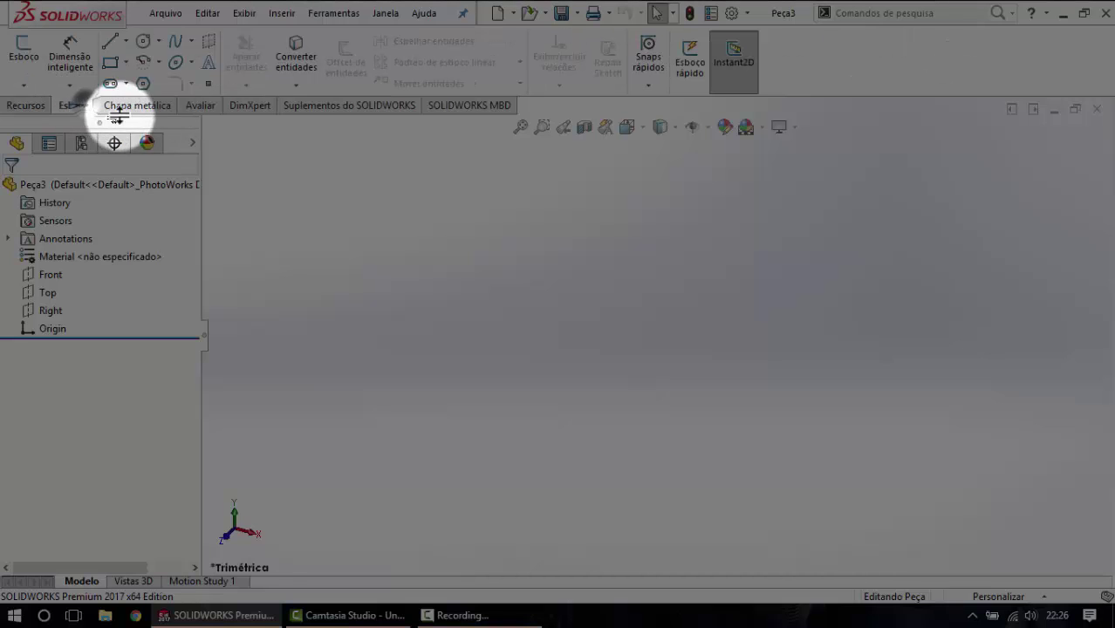
On the Right plane, draw the top line, right side and short bottom line.
left_click(111, 48)
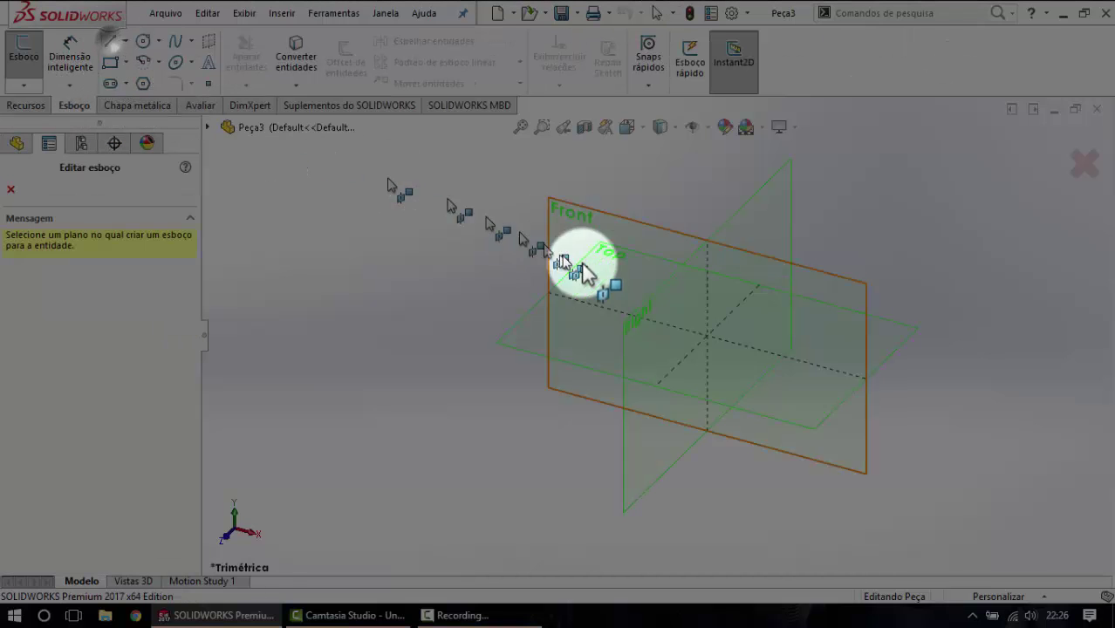
left_click(729, 225)
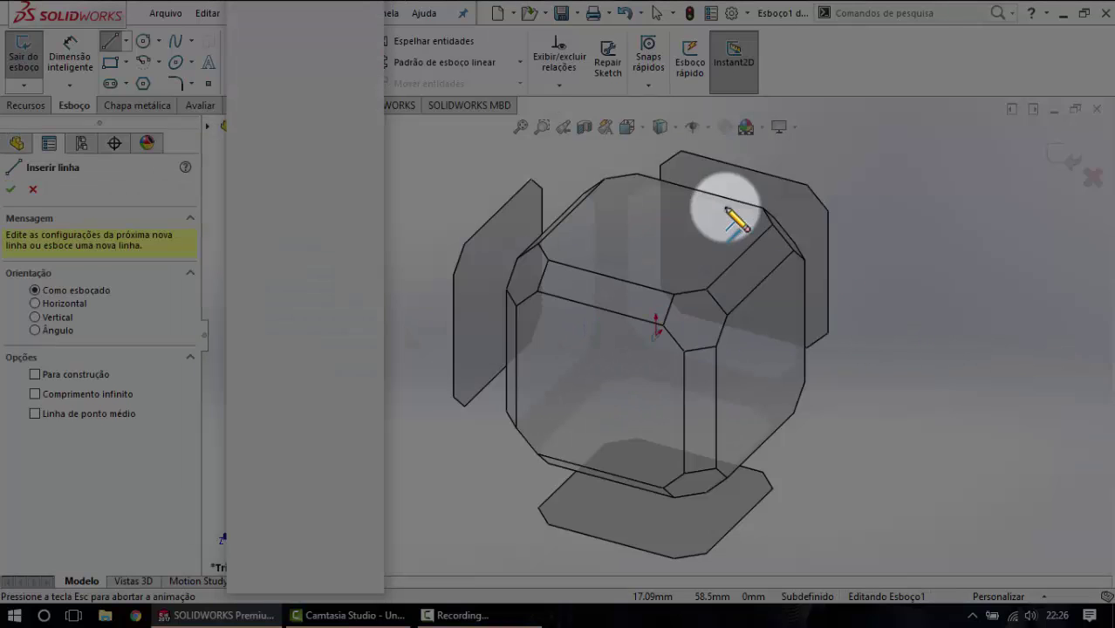
left_click(769, 340)
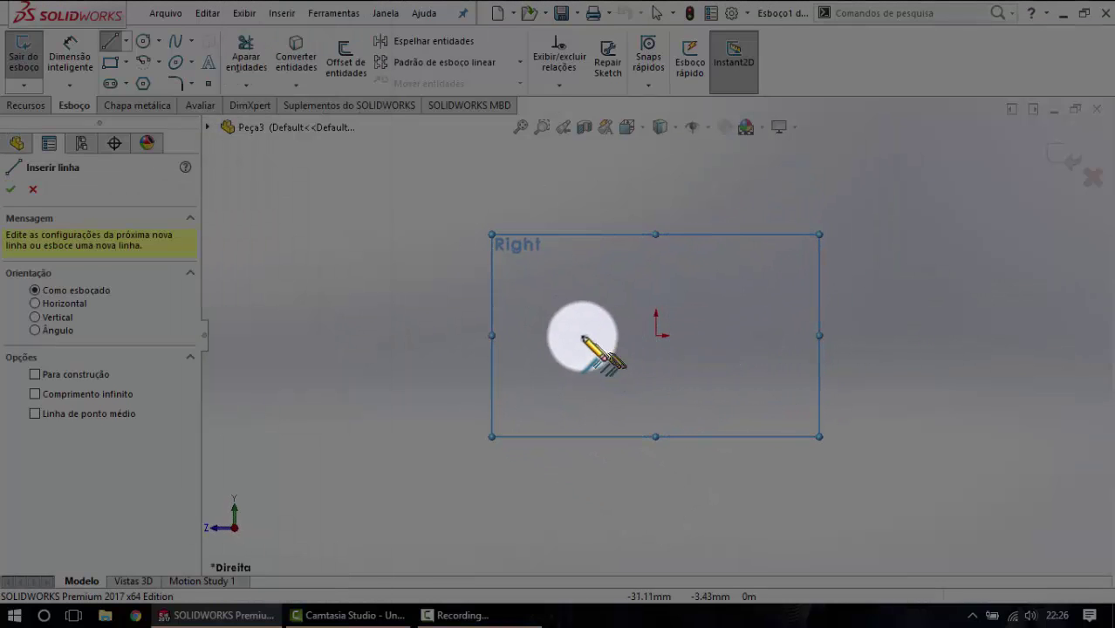
left_click(549, 336)
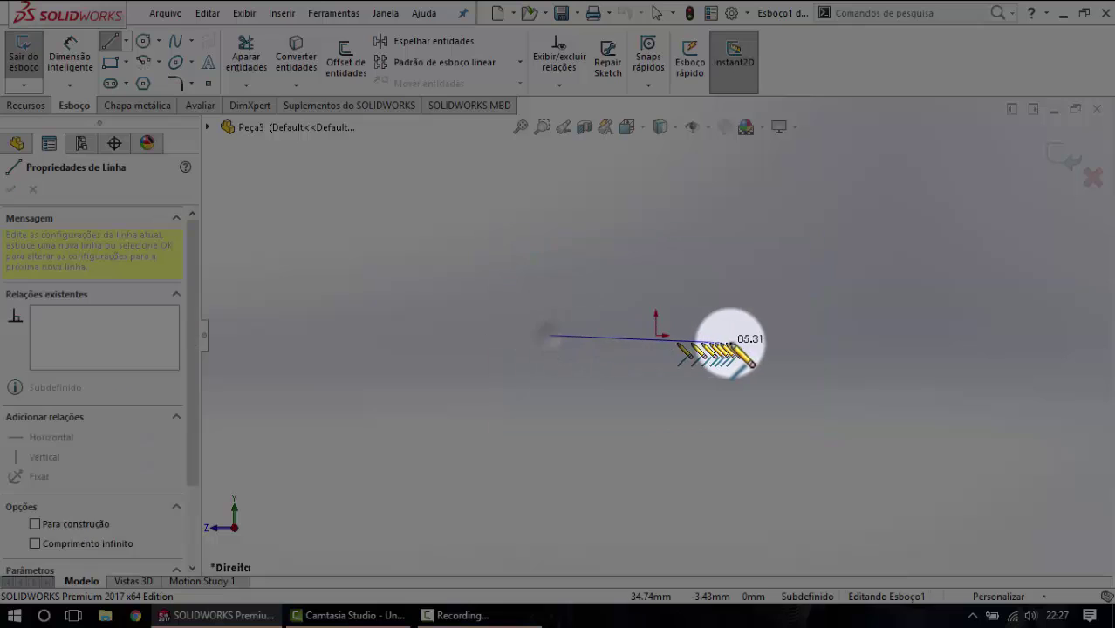
left_click(787, 335)
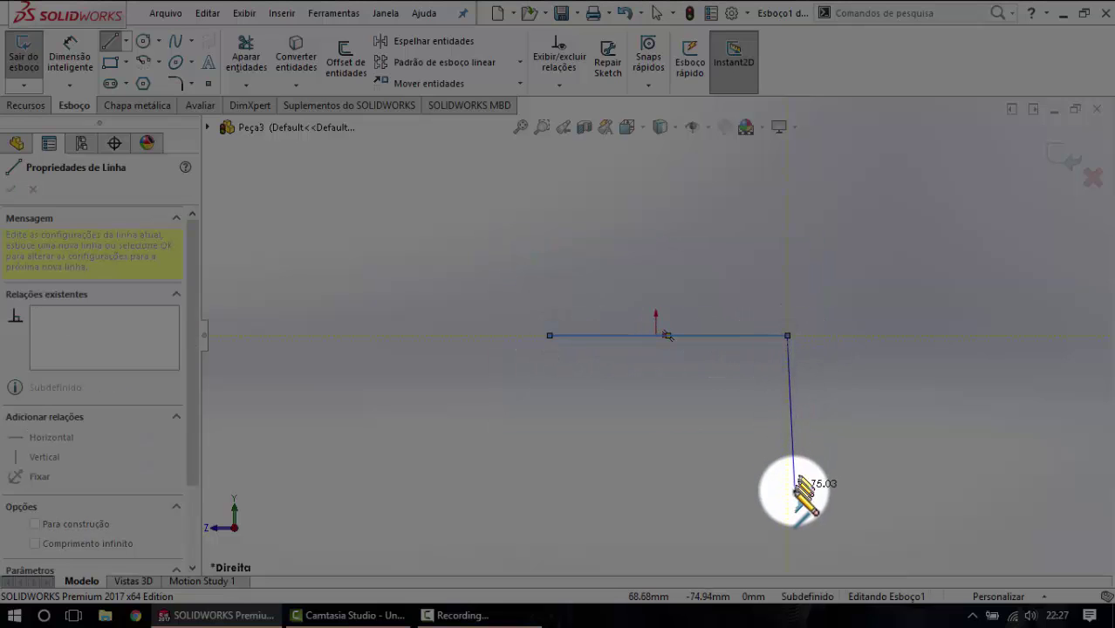
left_click(787, 497)
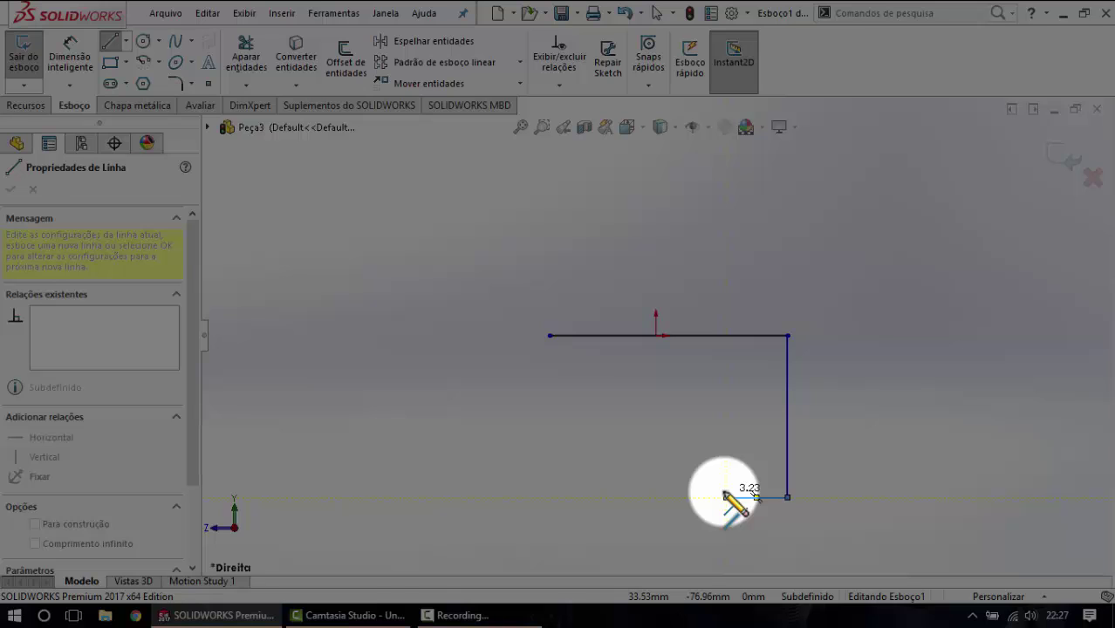
left_click(724, 497)
key("Escape")
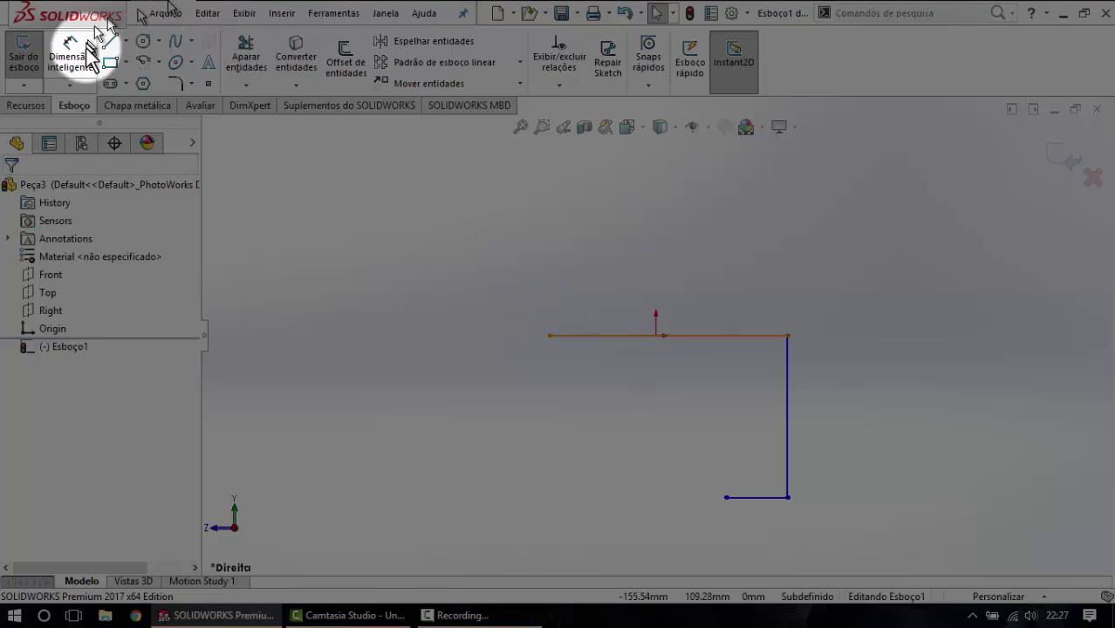
Draw the left side, lower left line and short upward end line from the top line's left end.
left_click(109, 41)
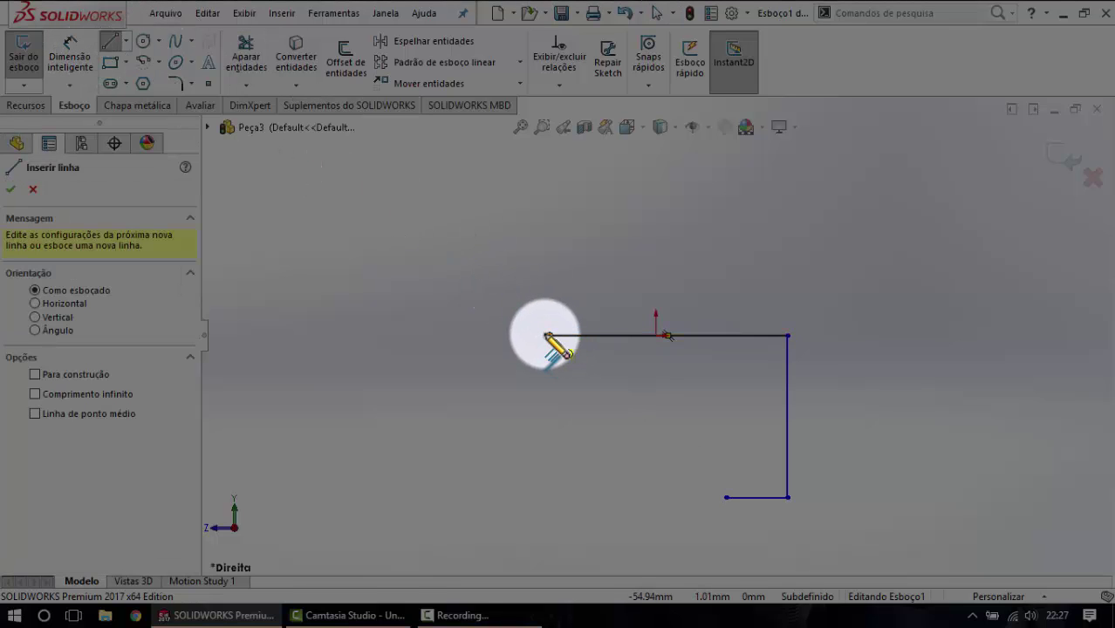
left_click(548, 336)
scroll(551, 436, "up", 3)
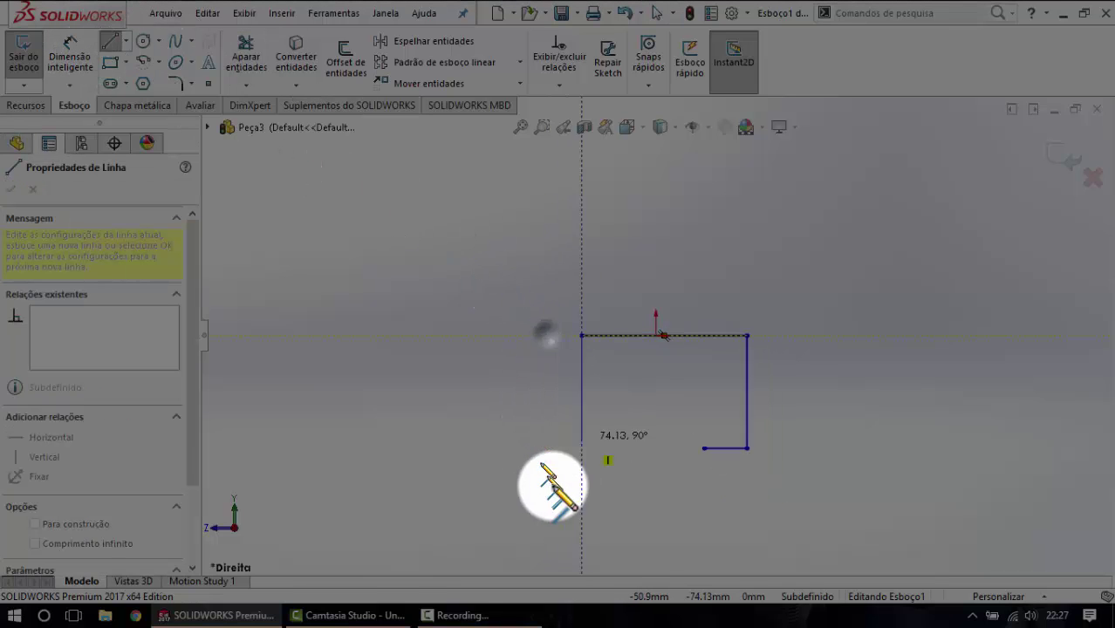
left_click(594, 468)
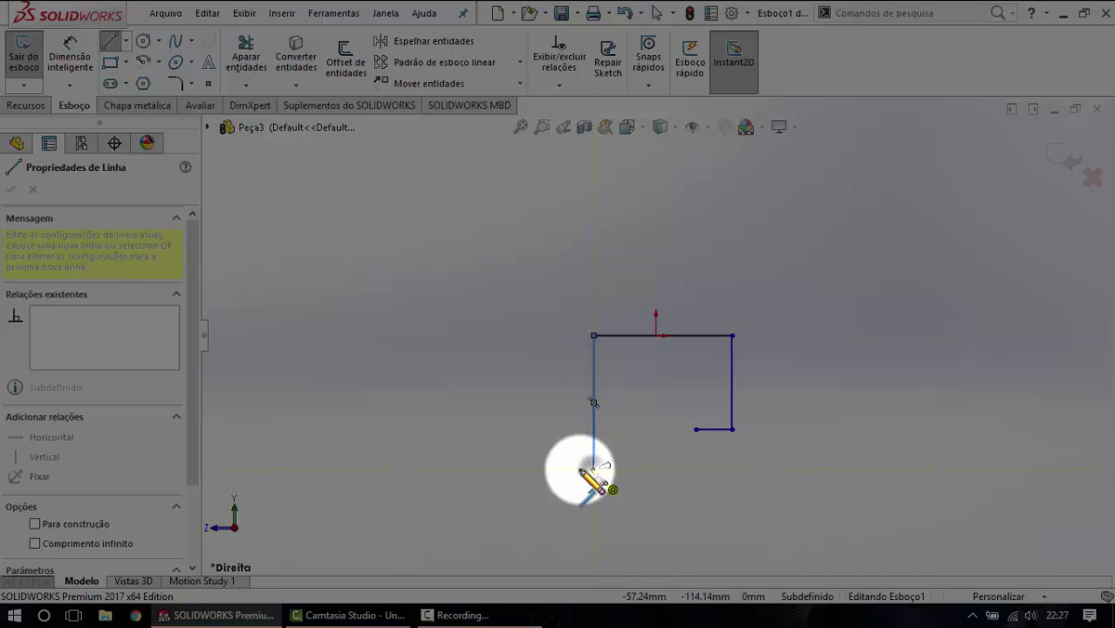
left_click(521, 468)
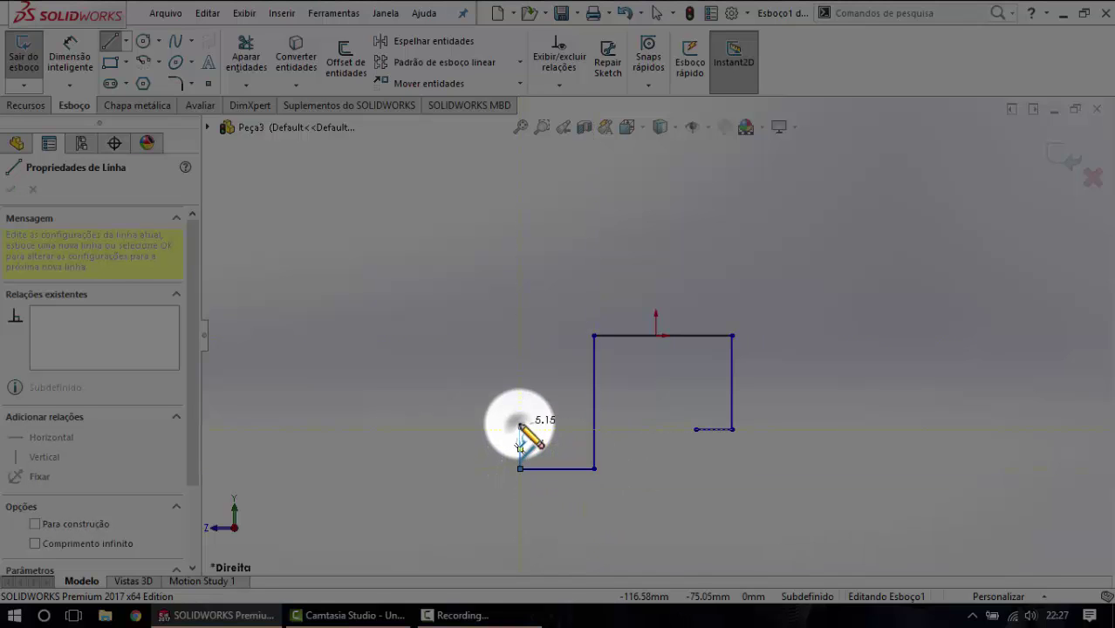
key("Escape")
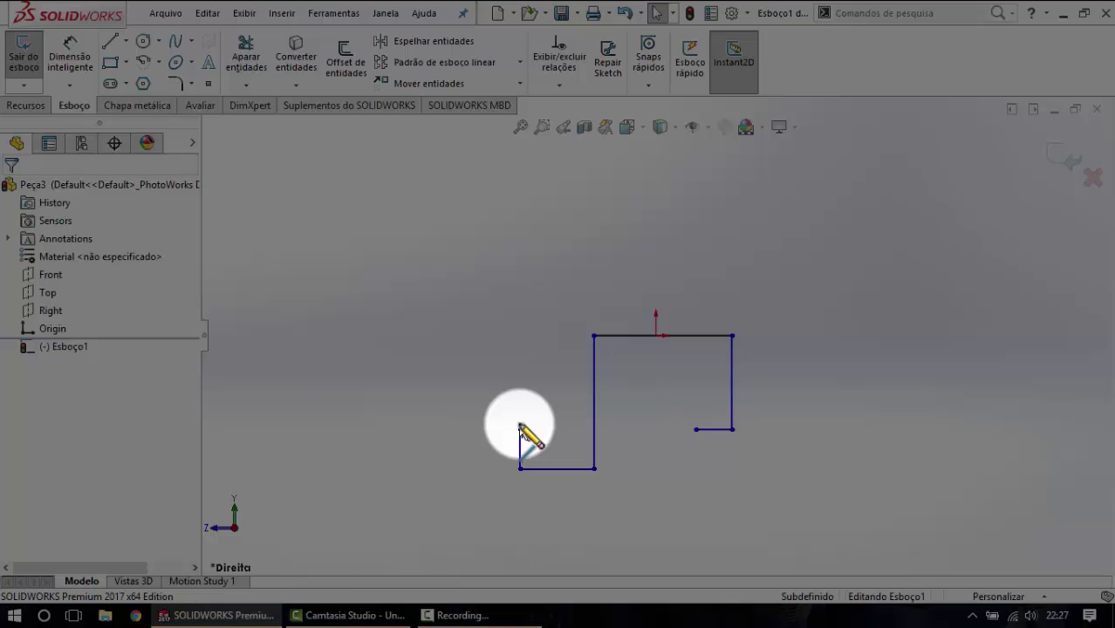
double_click(520, 428)
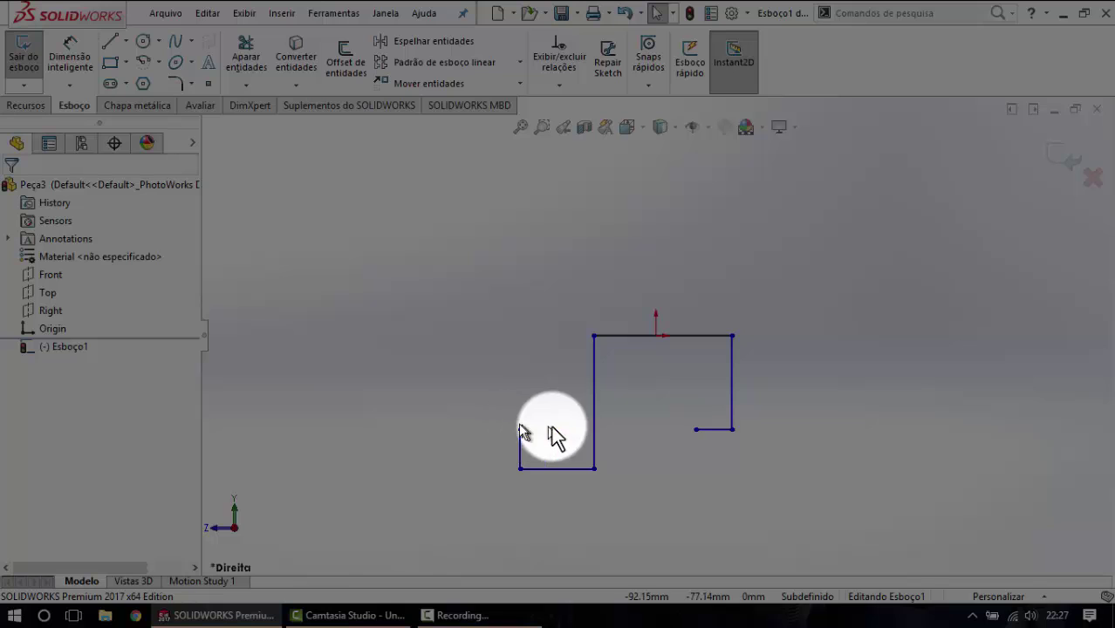
Dimension the profile's width to 200 and its right side height to 100.
left_click(71, 65)
left_click(733, 371)
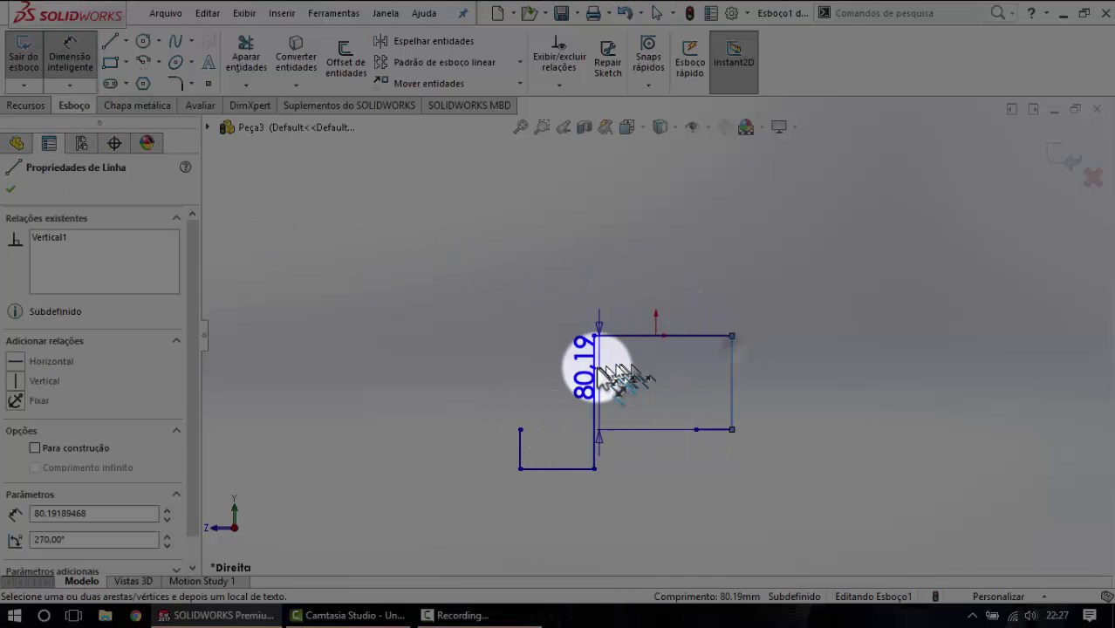
left_click(596, 375)
left_click(661, 293)
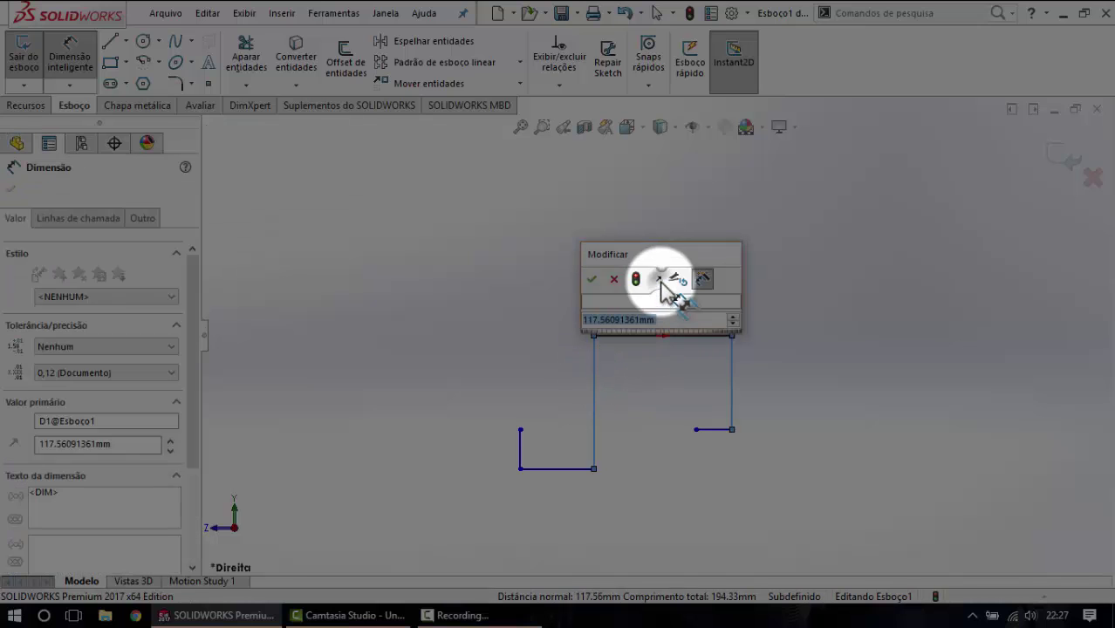
type("200")
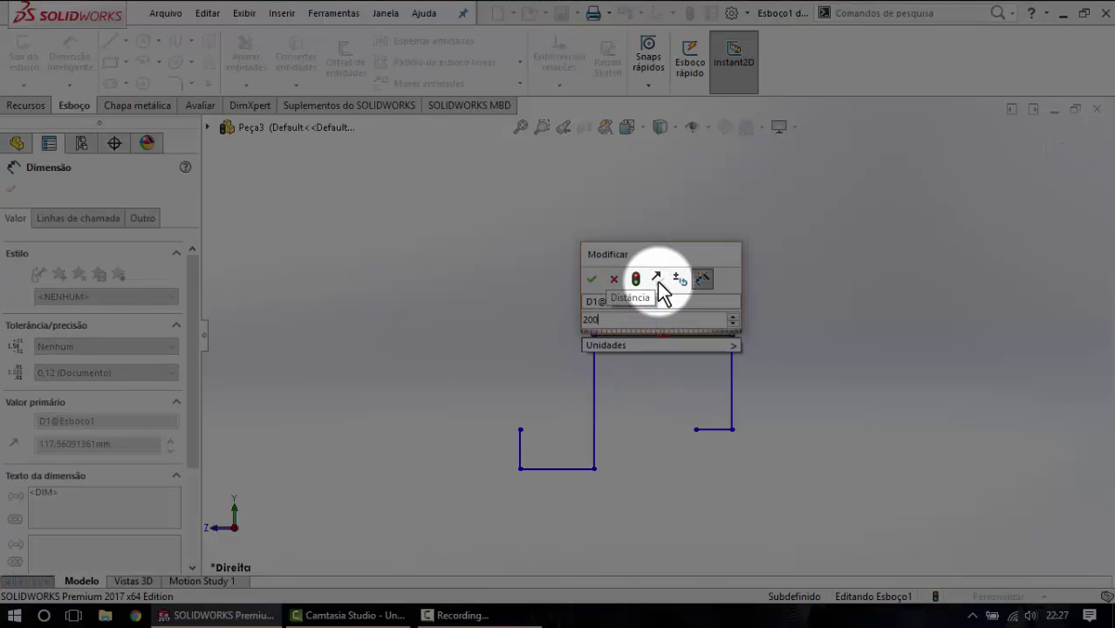
key("Return")
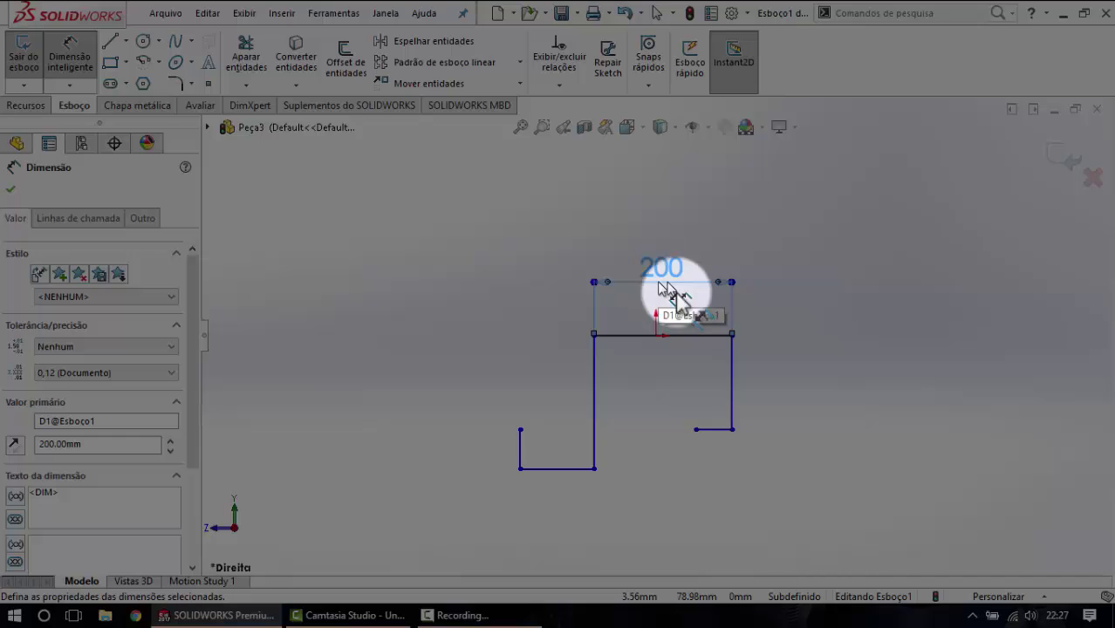
left_click(708, 336)
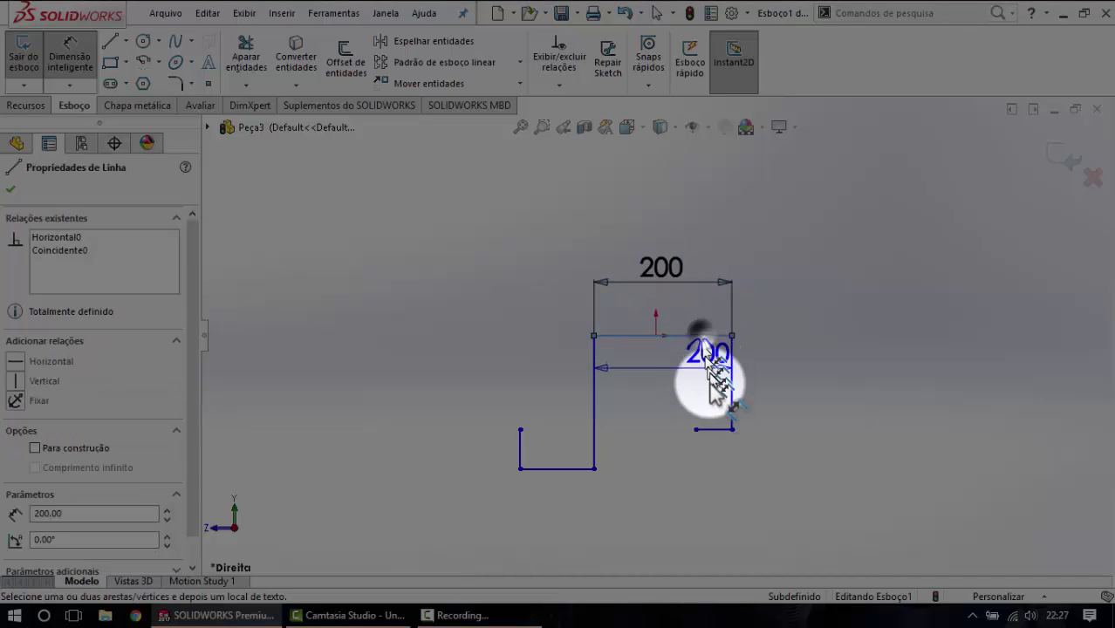
left_click(714, 429)
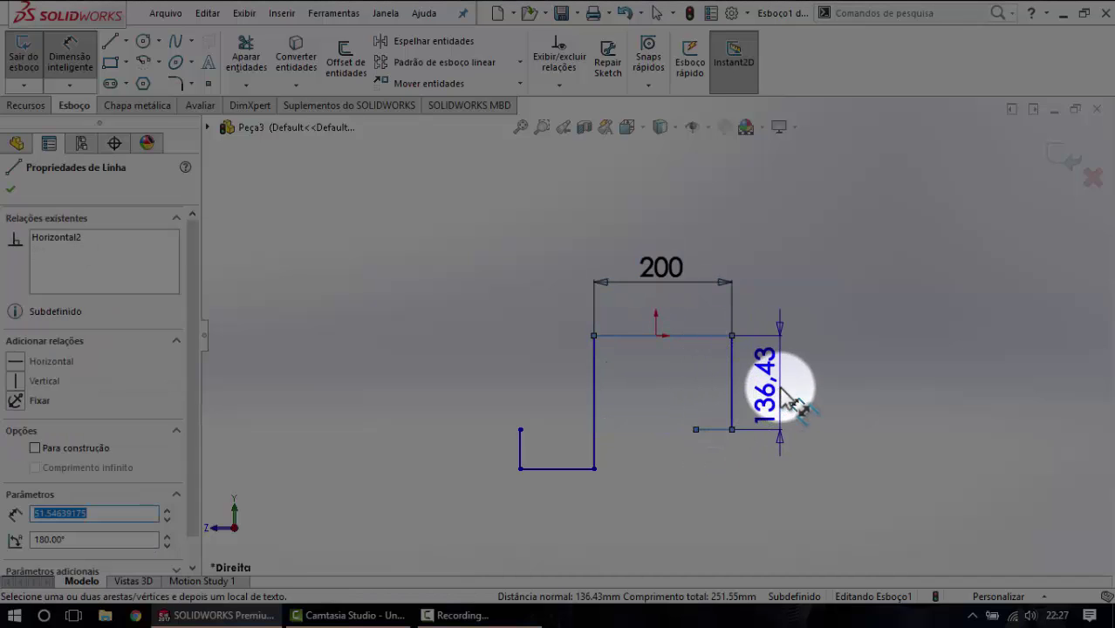
left_click(782, 392)
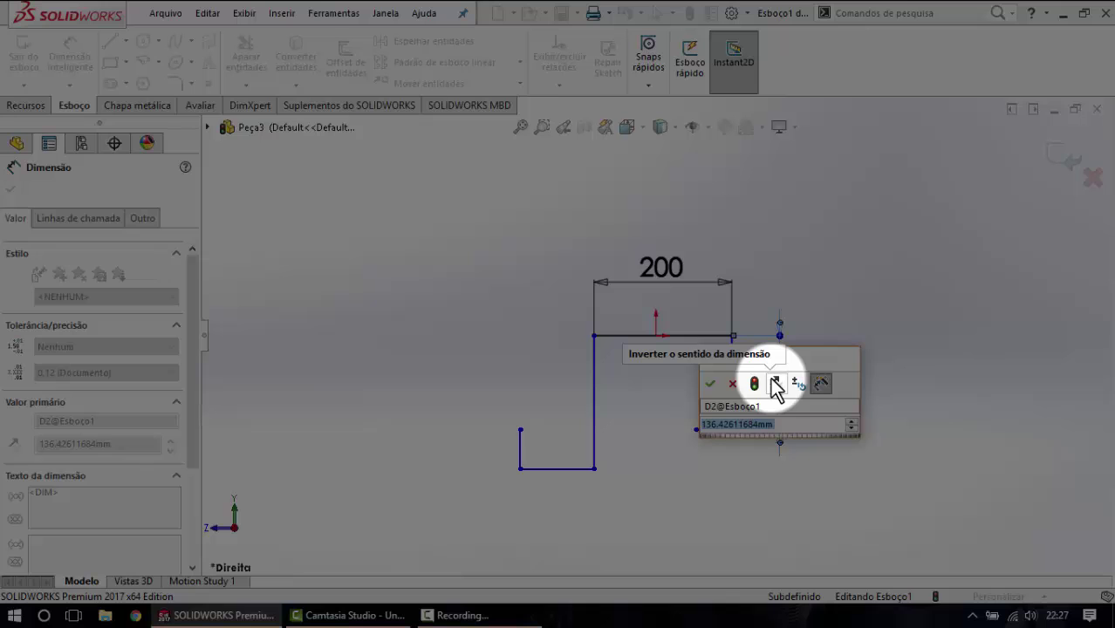
type("100")
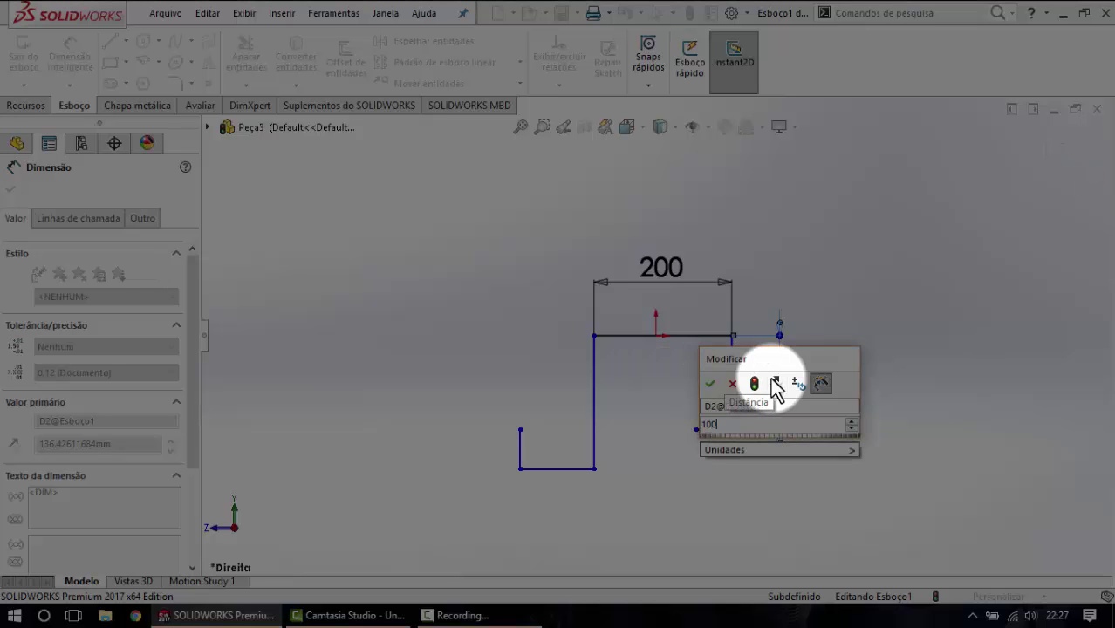
key("Return")
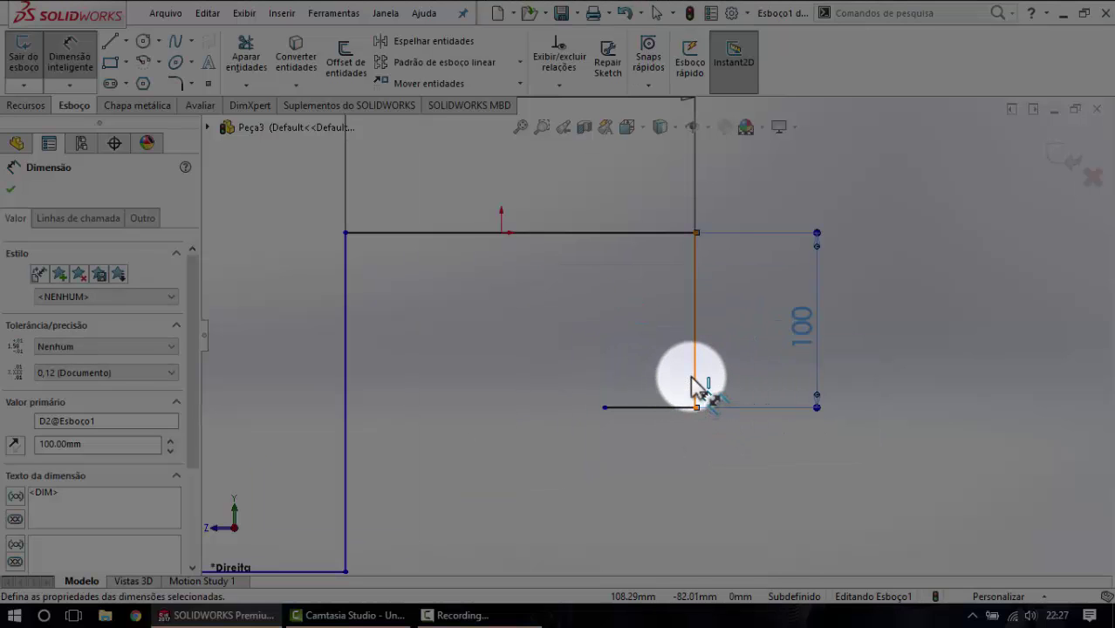
Dimension the short bottom flange to 50.
left_click(695, 384)
left_click(604, 408)
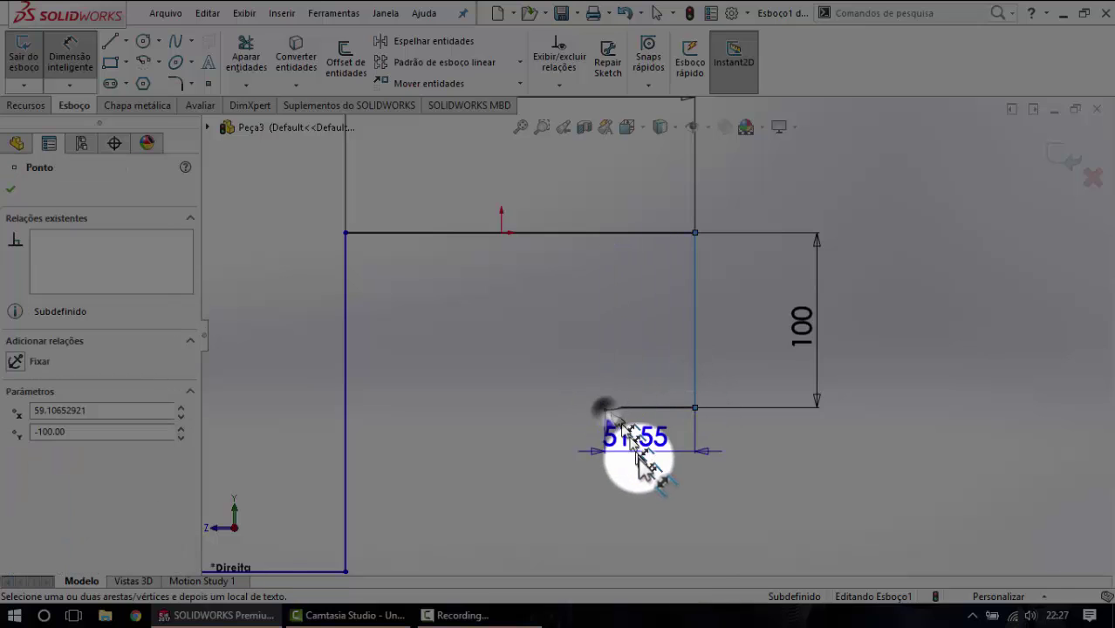
left_click(637, 454)
type("50")
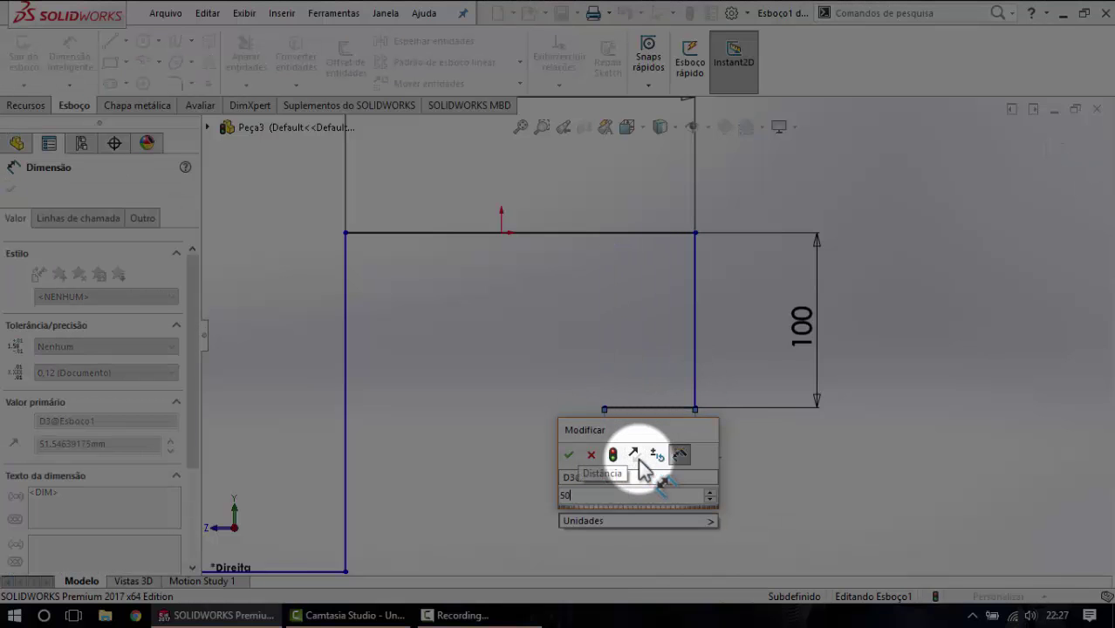
key("Return")
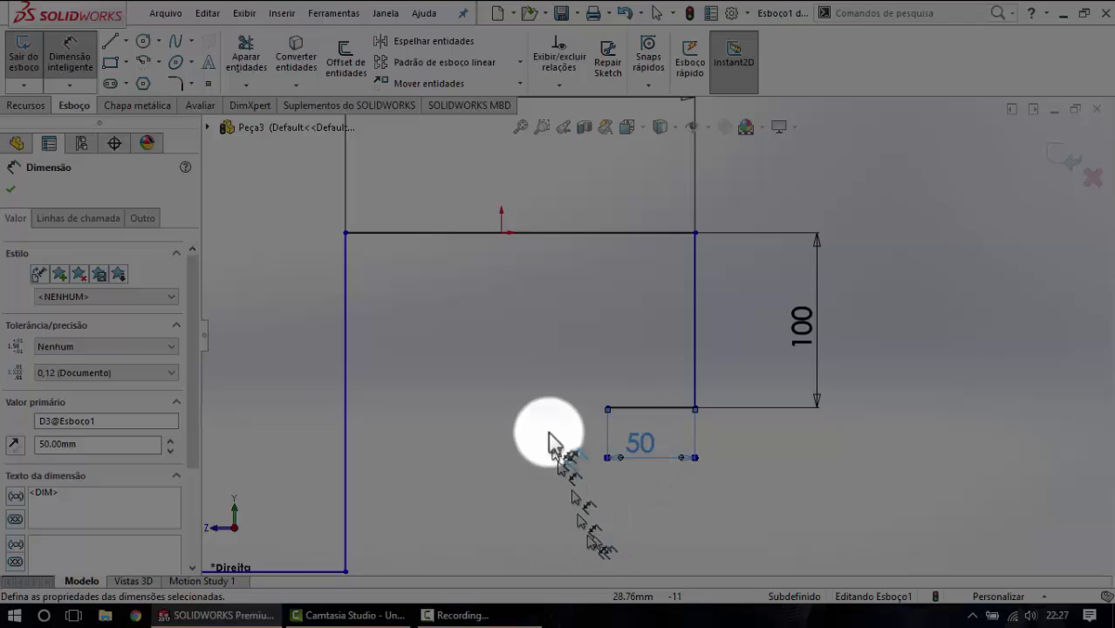
left_click(517, 410)
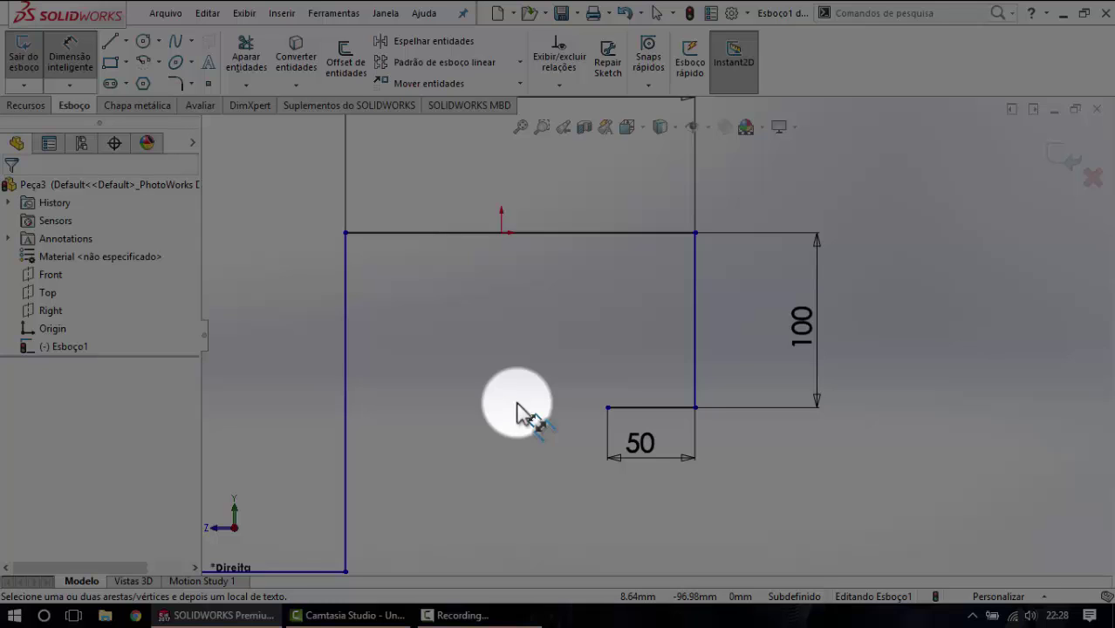
Add a Ponto médio relation between the sketch origin and the top line.
key("Escape")
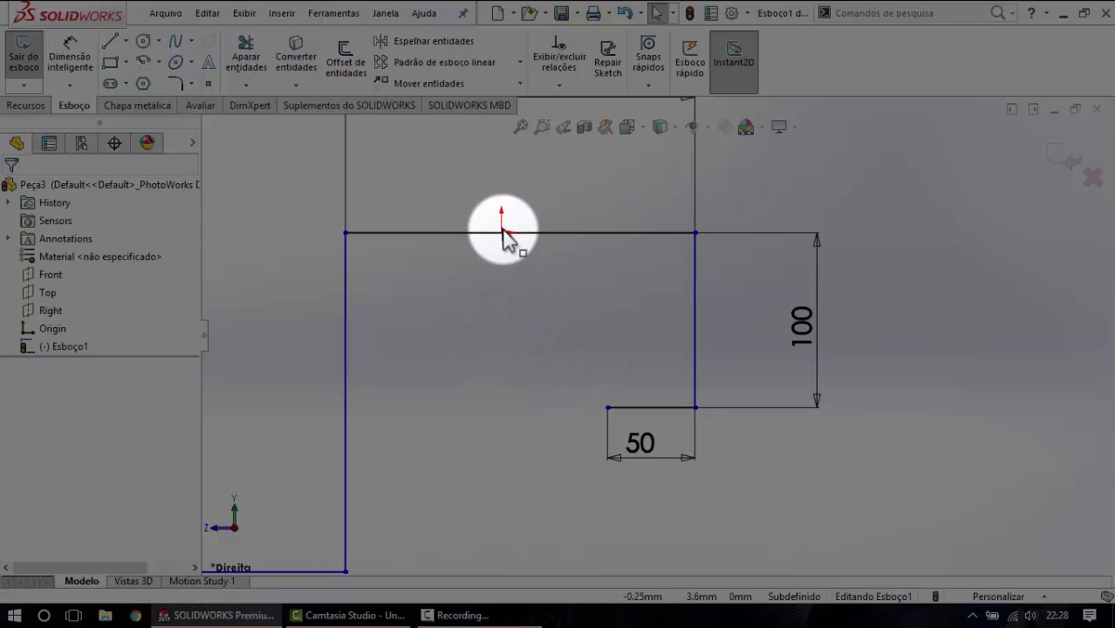
left_click(502, 232)
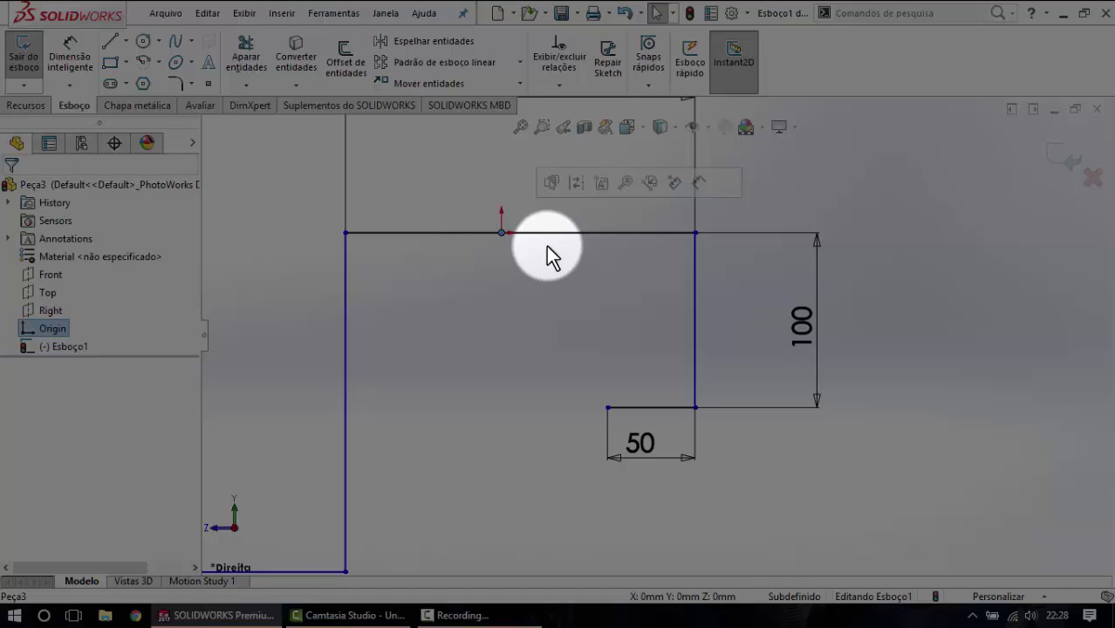
left_click(545, 232, "ctrl")
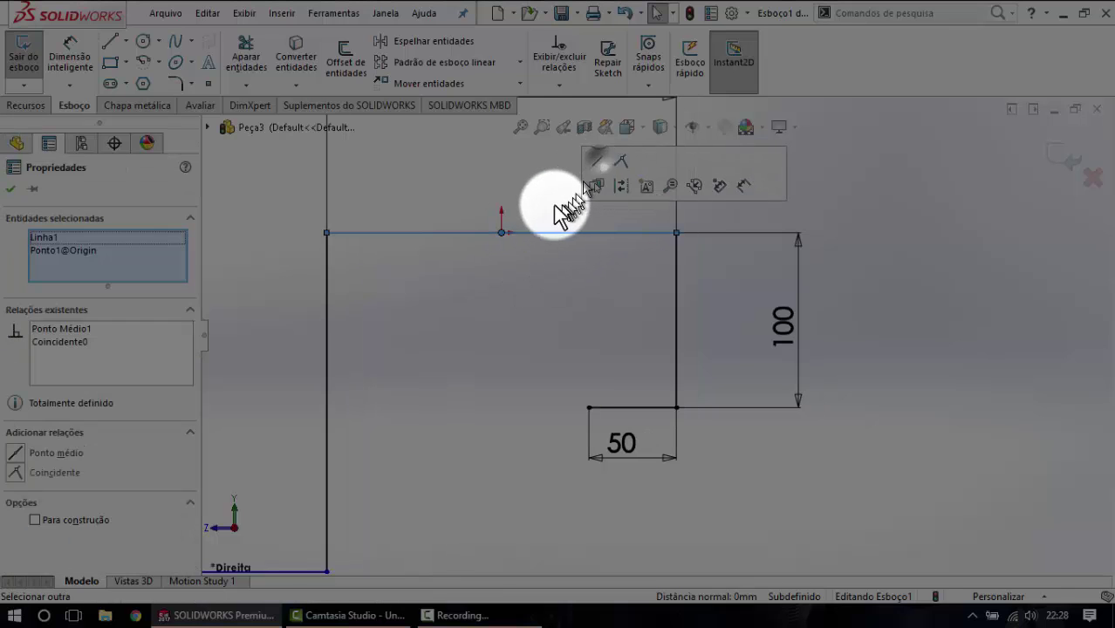
left_click(598, 164)
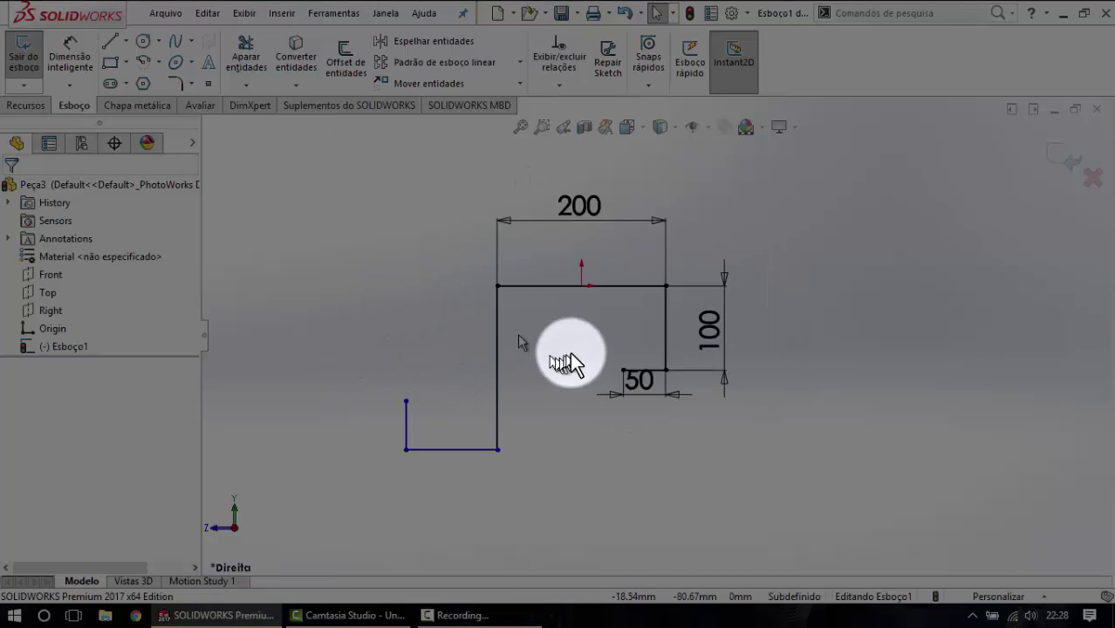
scroll(646, 353, "down", 1)
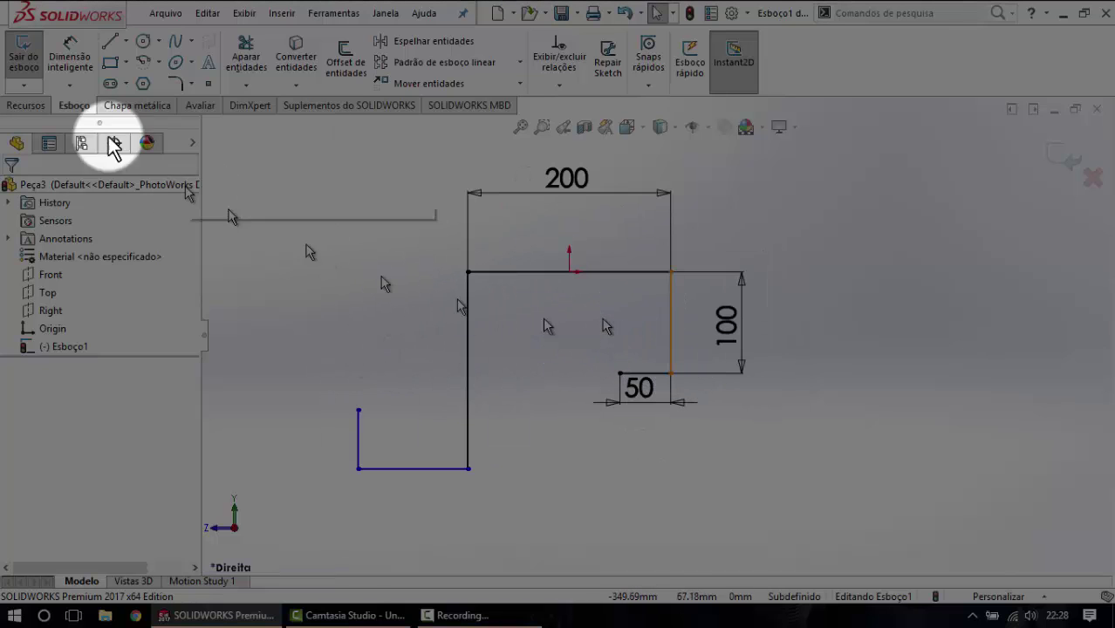
Dimension the channel height to 150 mm and the bottom width to 75 mm.
left_click(69, 51)
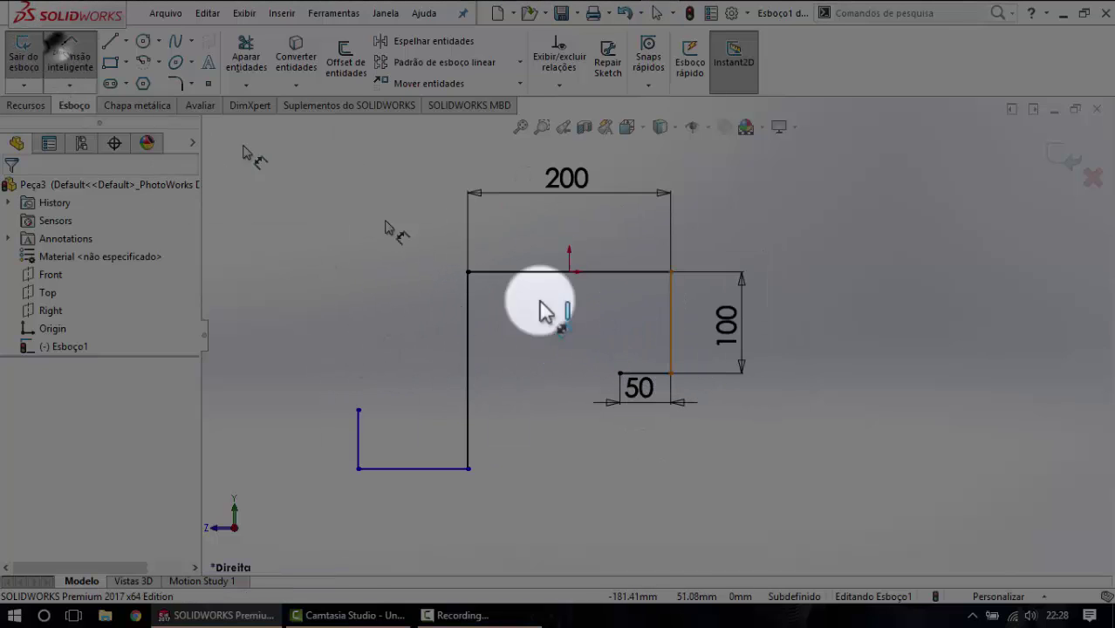
left_click(498, 273)
left_click(441, 469)
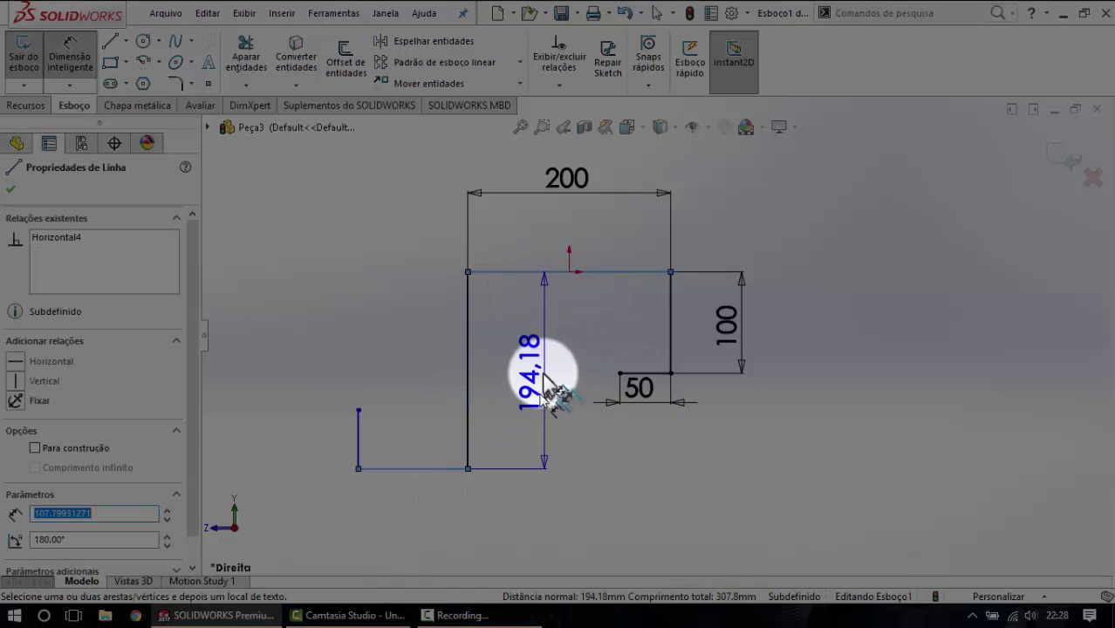
left_click(541, 371)
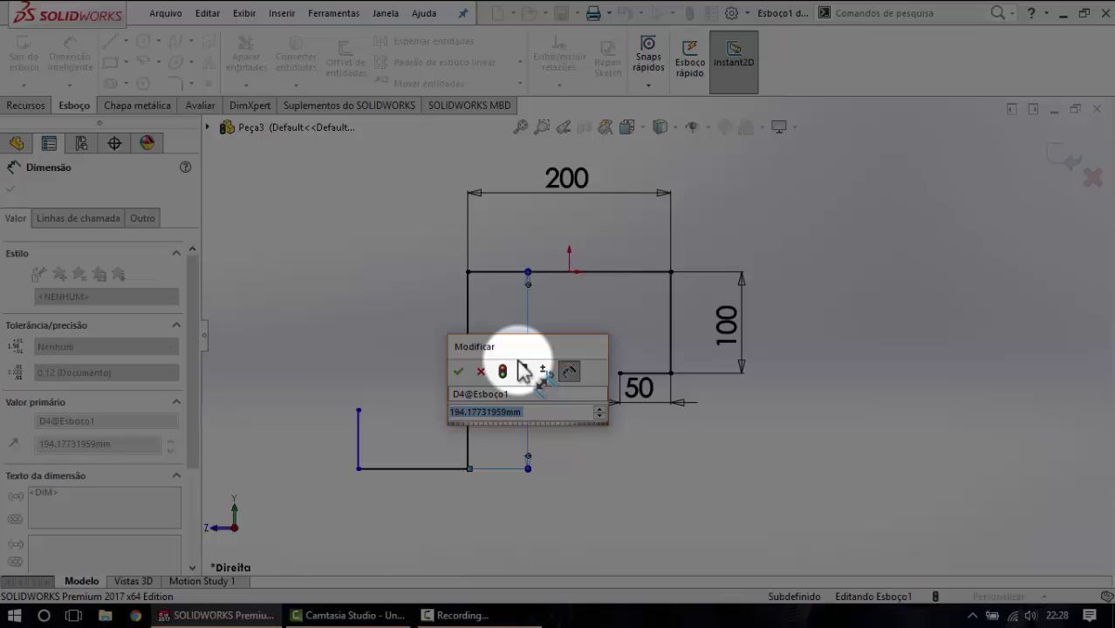
type("150")
key("Return")
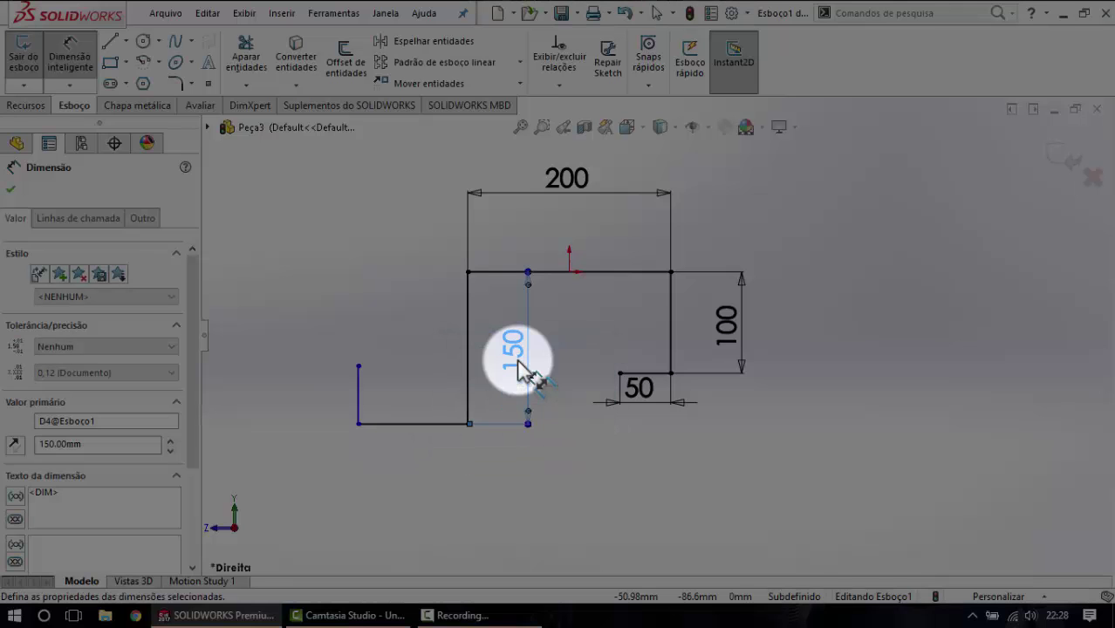
left_click(468, 405)
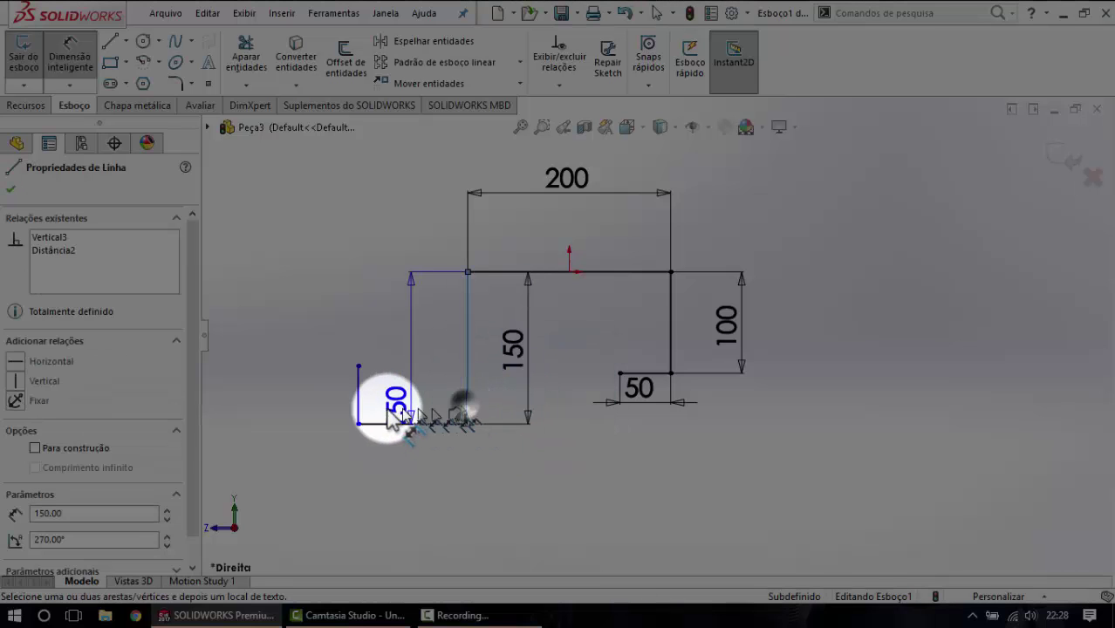
left_click(357, 406)
left_click(397, 465)
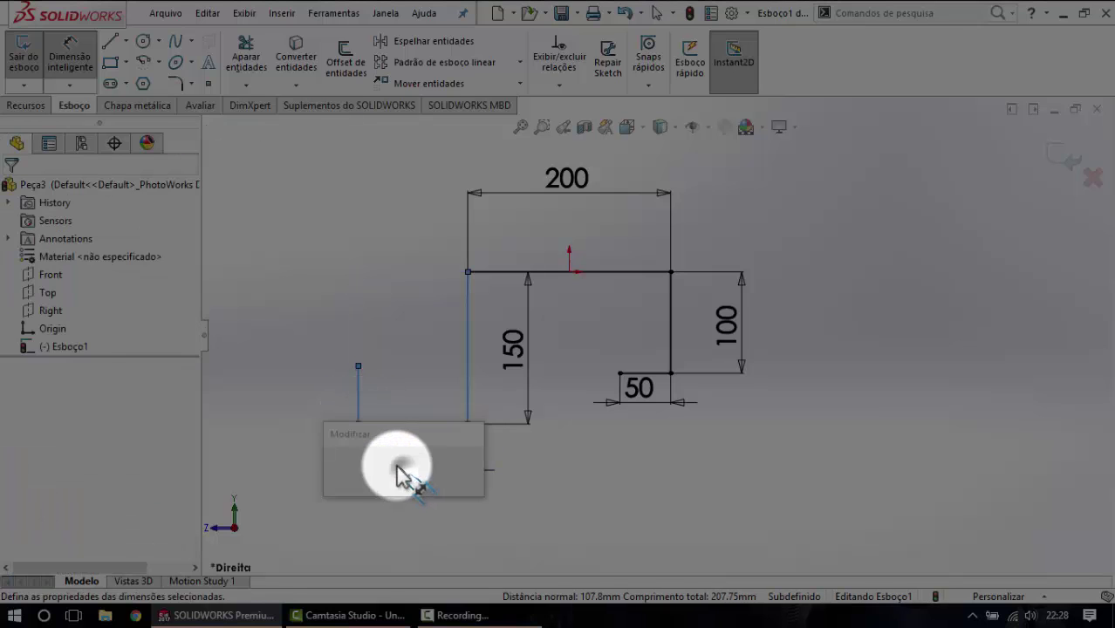
type("75")
key("Return")
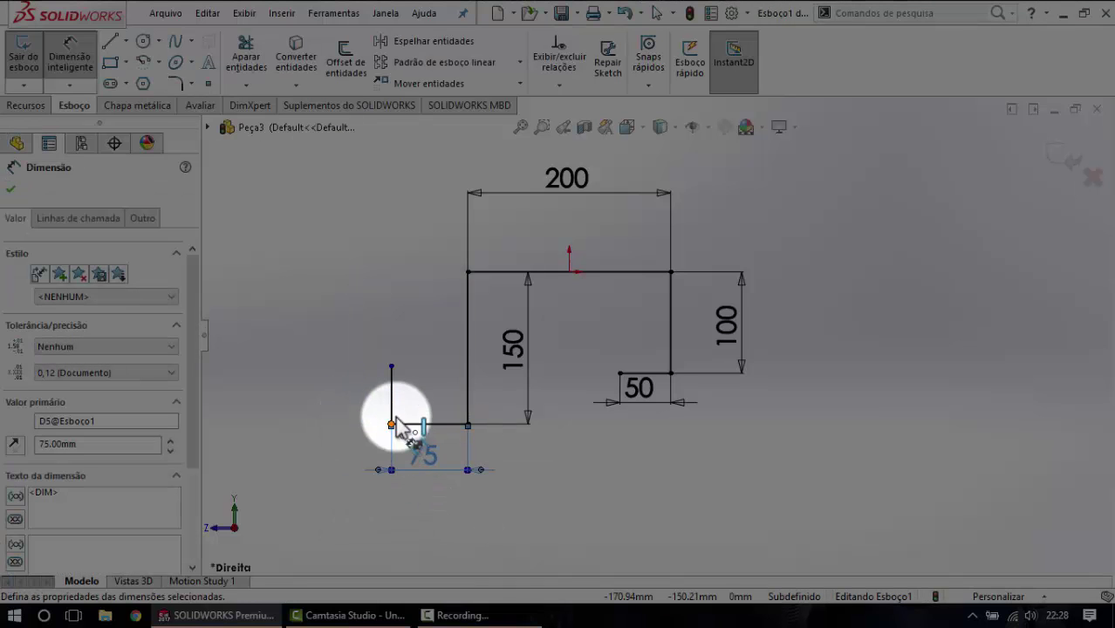
Set the left lip height to 35 mm and exit the sketch.
left_click(391, 388)
left_click(351, 394)
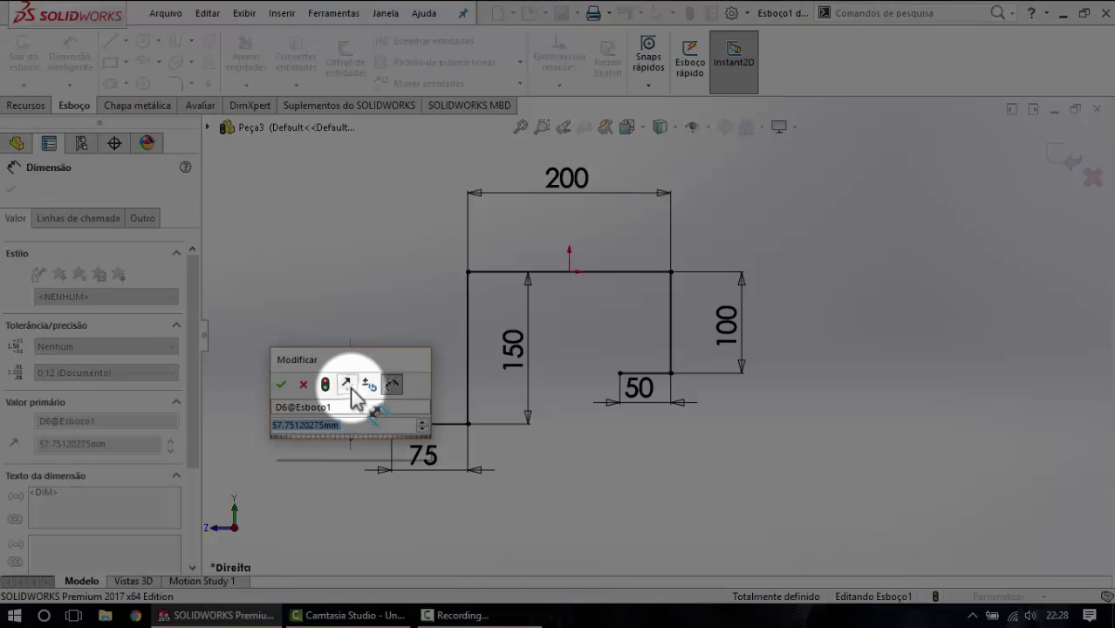
type("35")
key("Return")
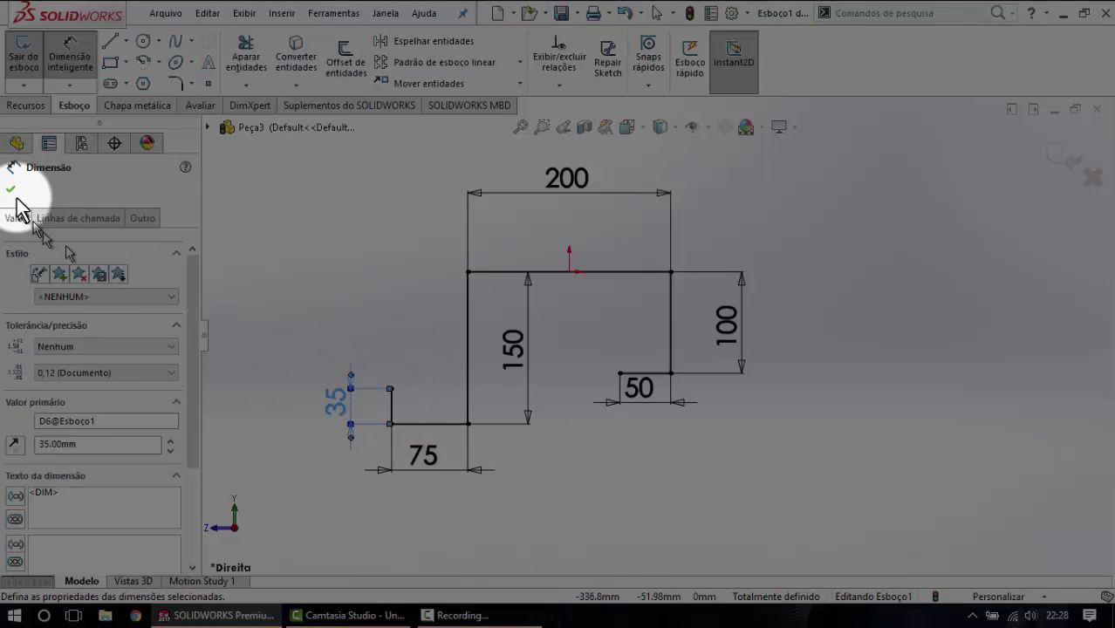
left_click(11, 190)
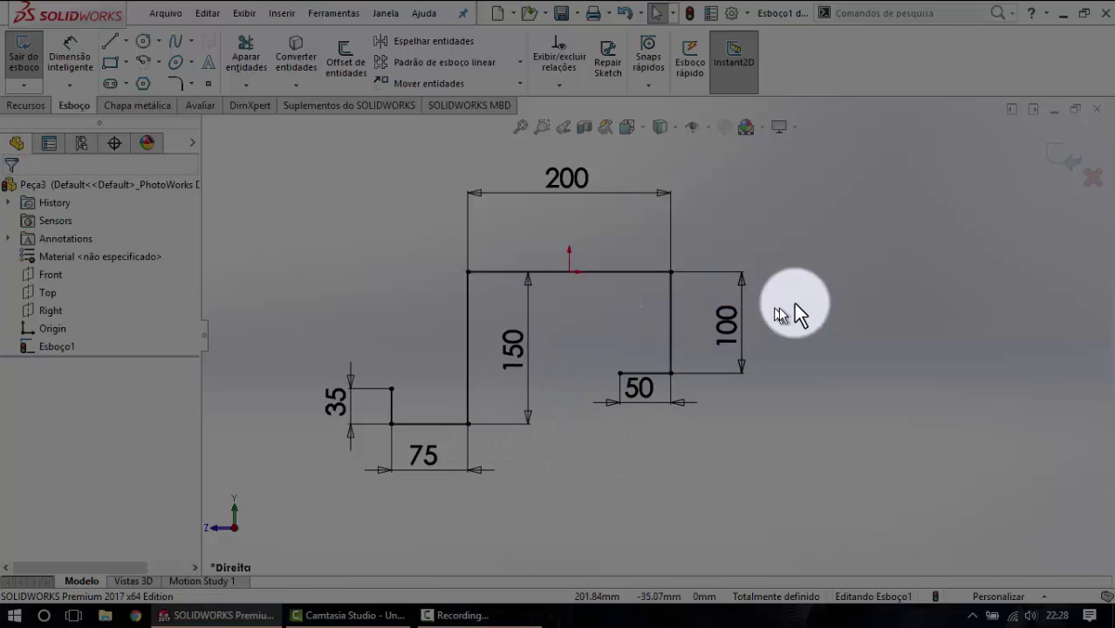
left_click(1061, 170)
Start a Flange-base/Aba feature from the sheet-metal tools.
left_click(306, 238)
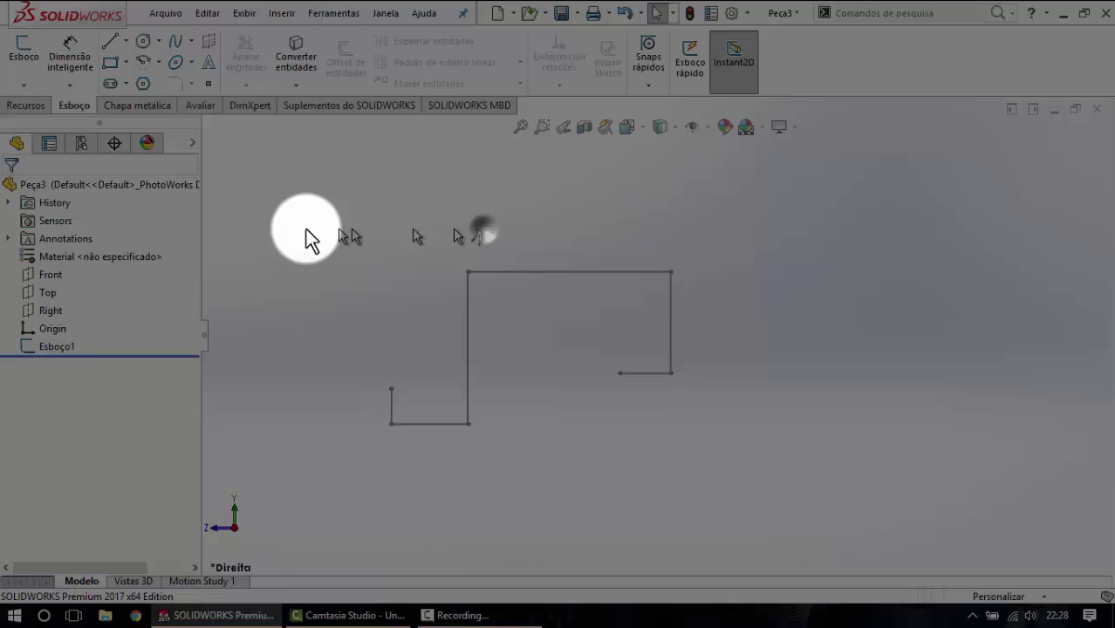
left_click(136, 108)
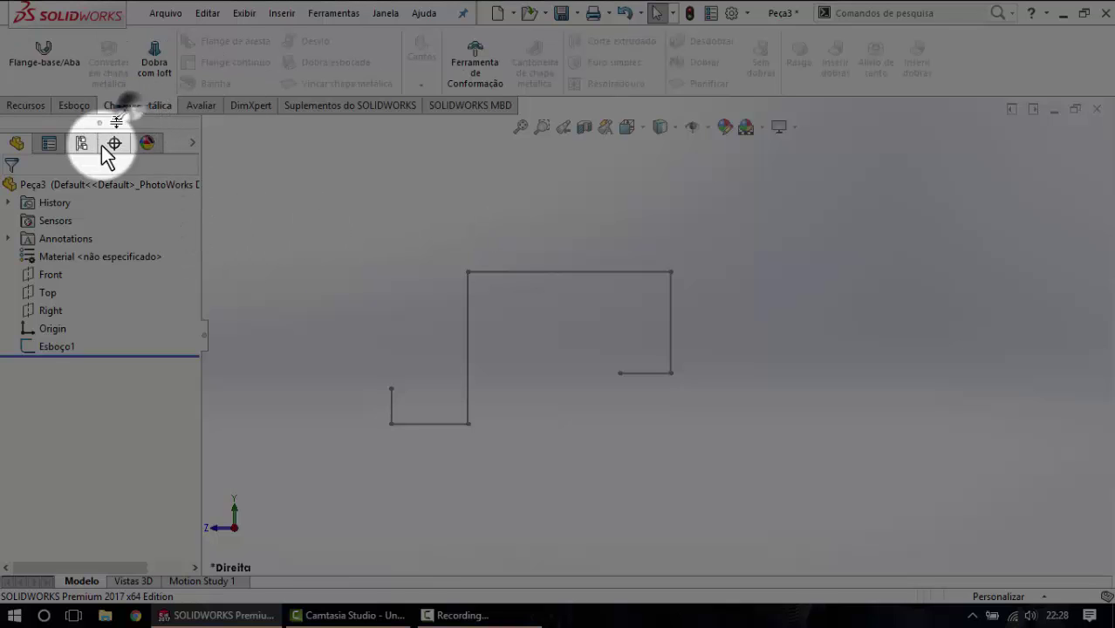
left_click(42, 71)
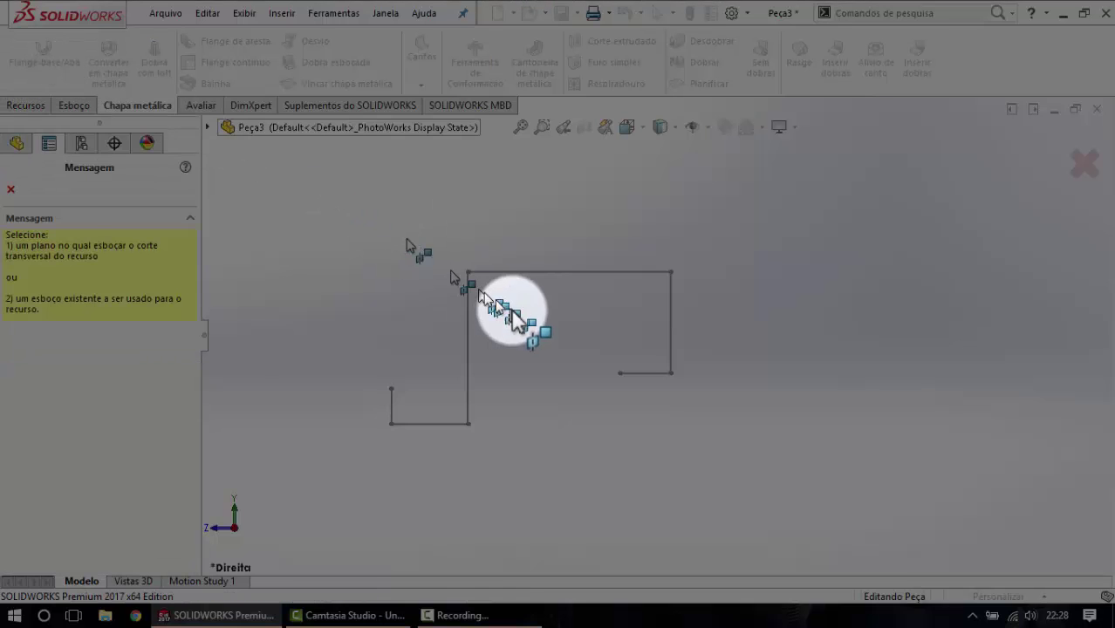
Preview the flange from Esboço1 at 350 mm Plano médio depth, viewed from the Right.
left_click(503, 274)
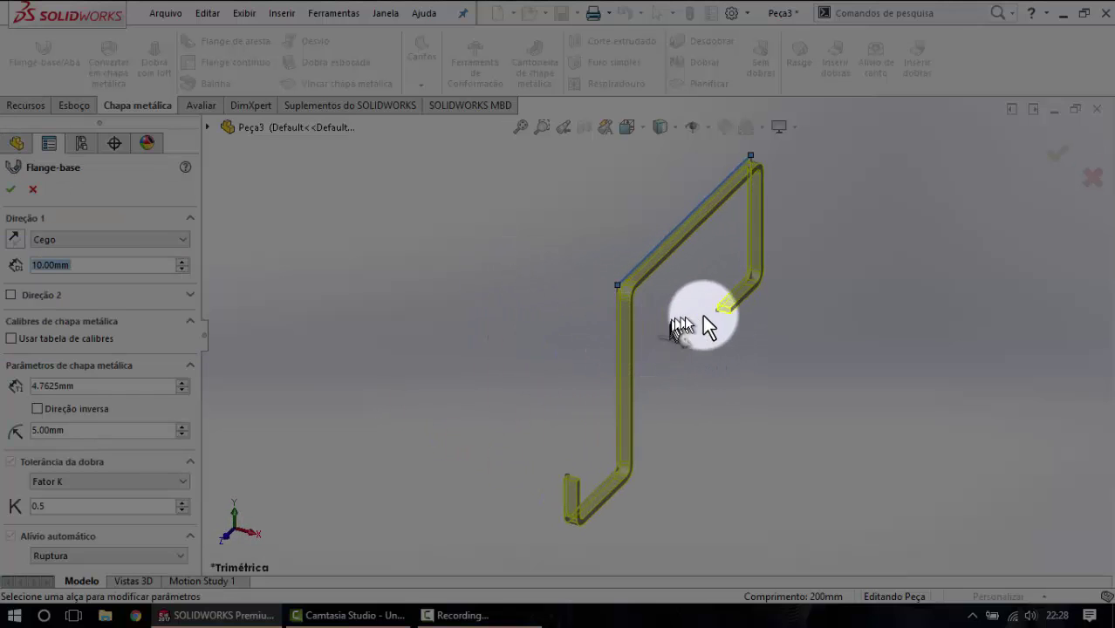
left_click(86, 241)
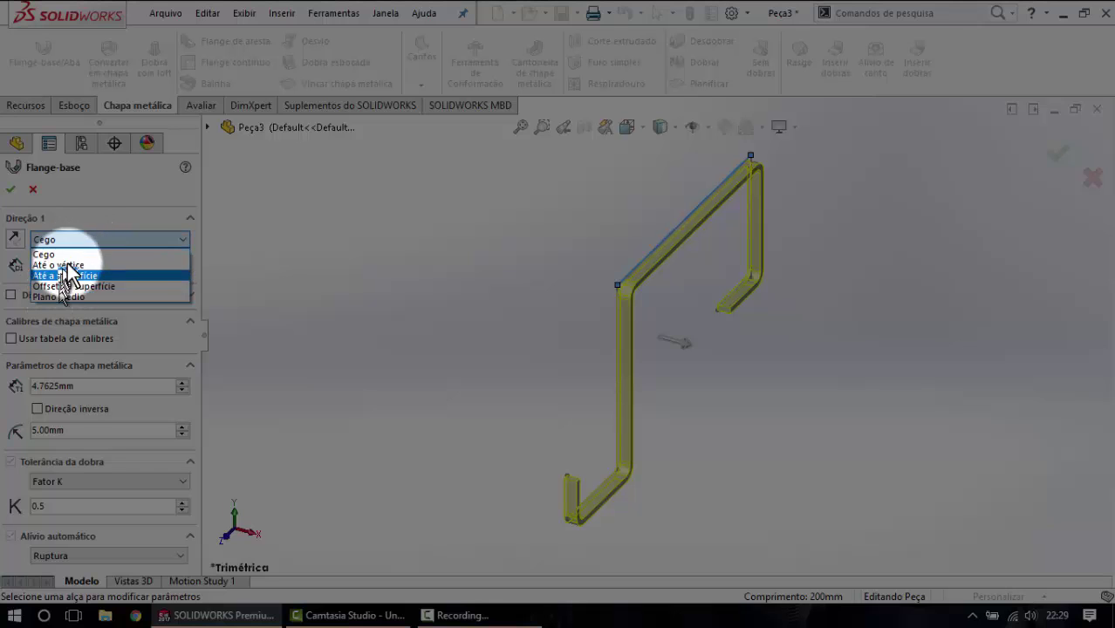
left_click(74, 298)
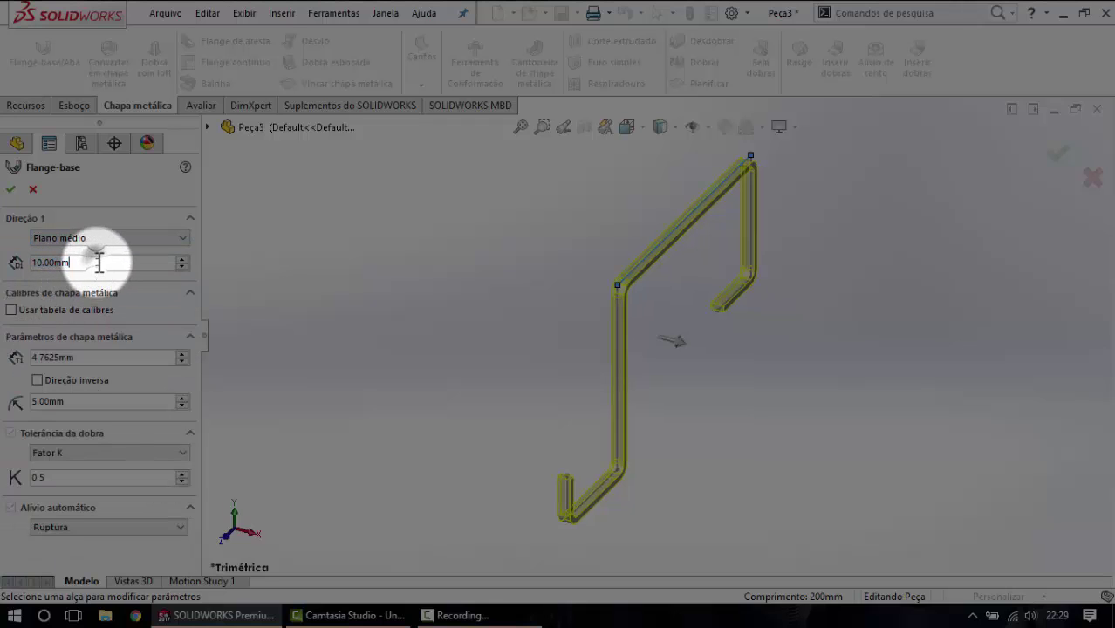
left_click_drag(98, 261, 12, 262)
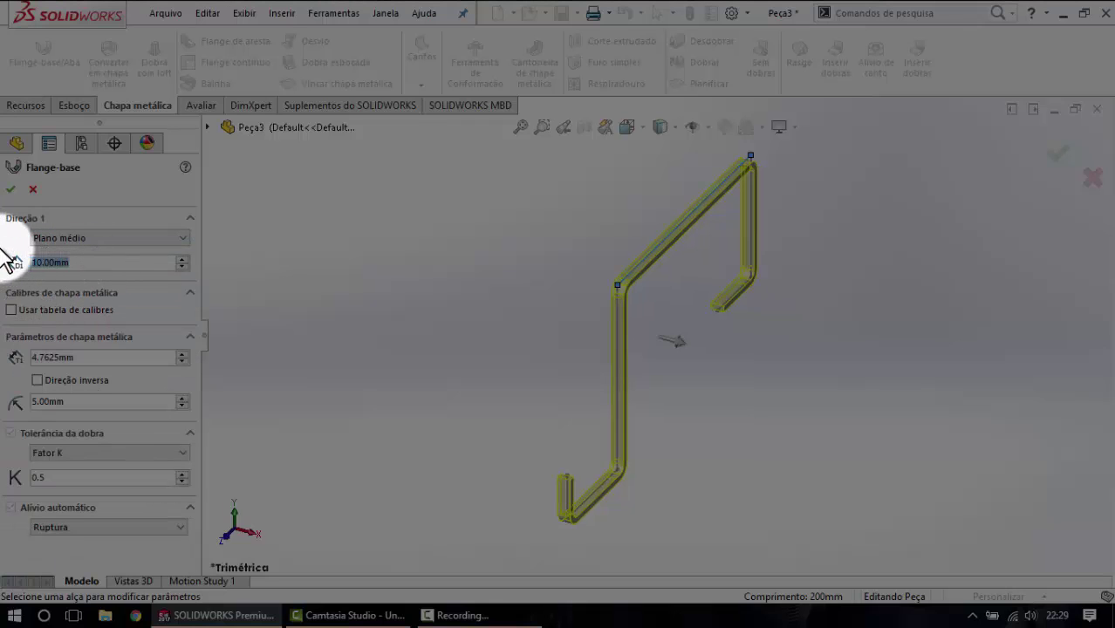
type("350")
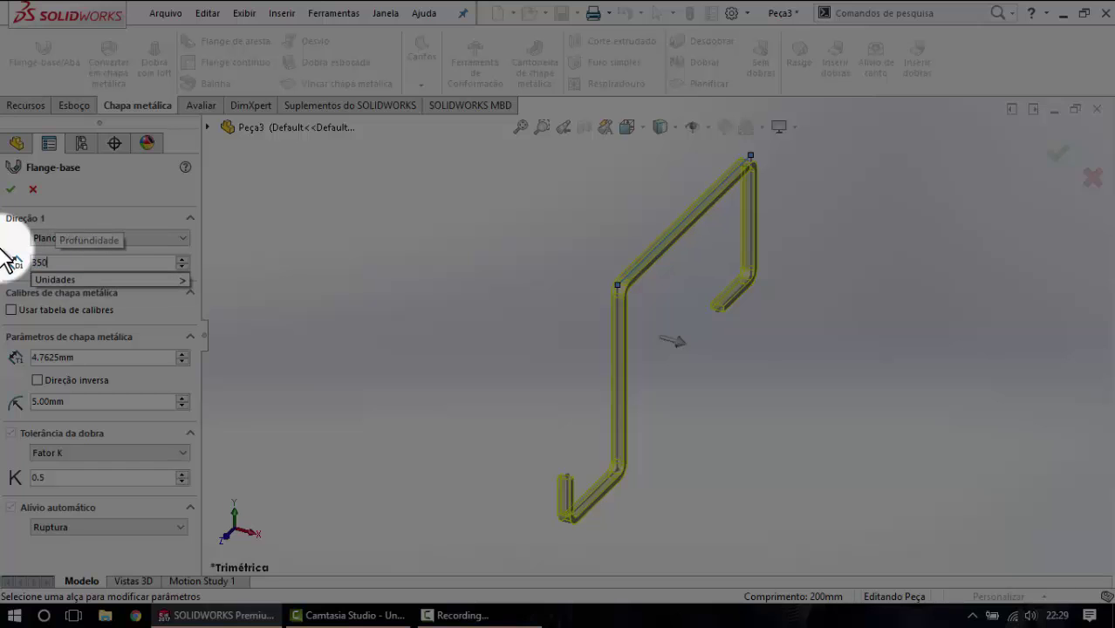
key("Return")
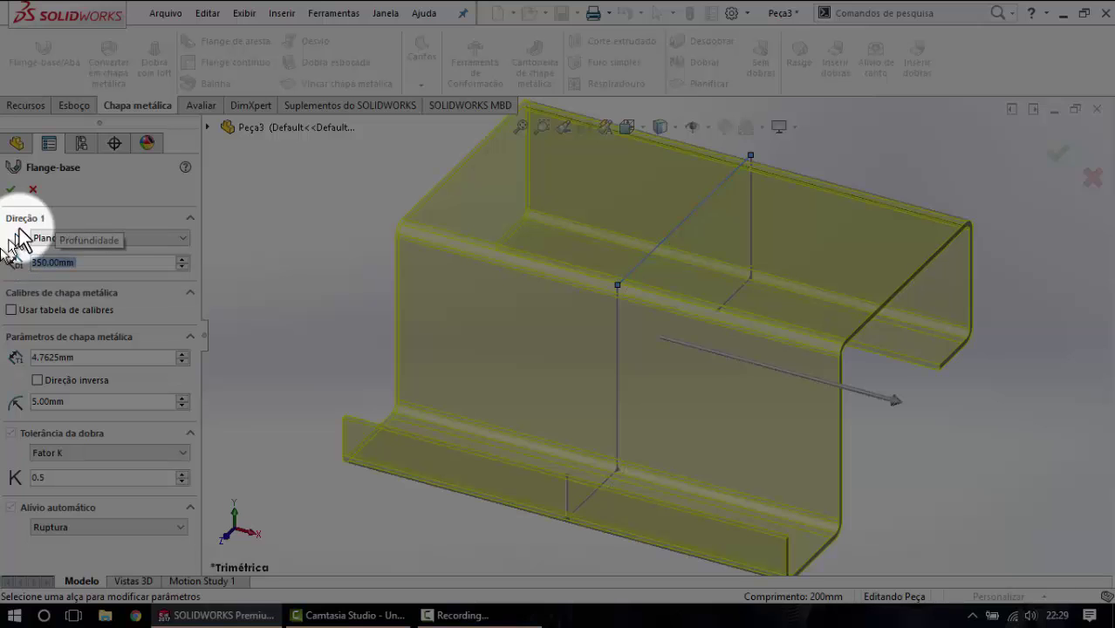
key("f")
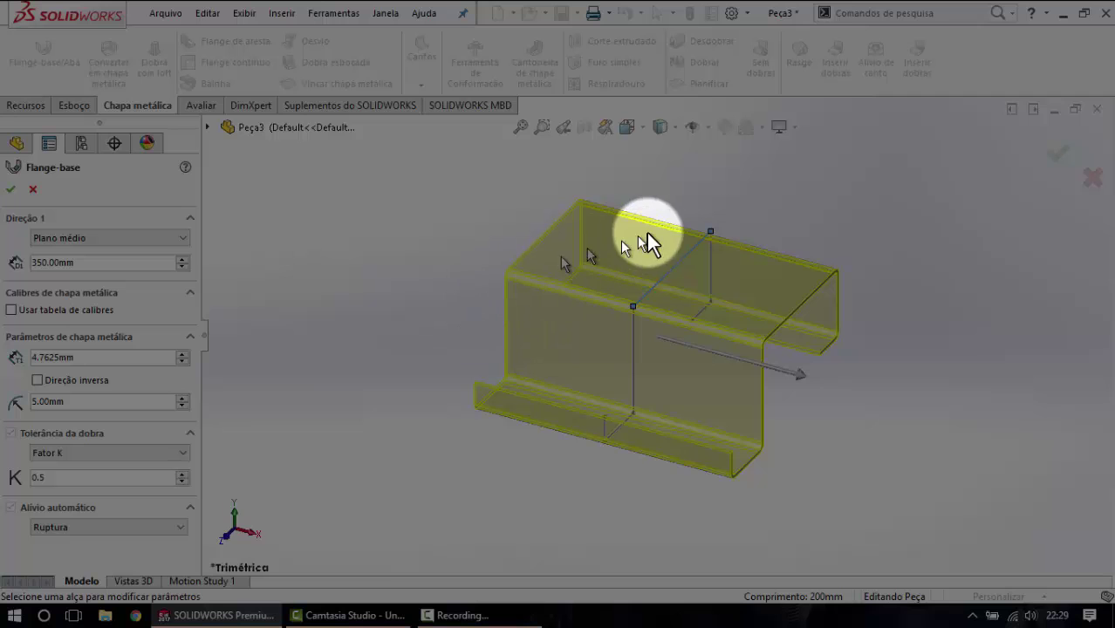
key("space")
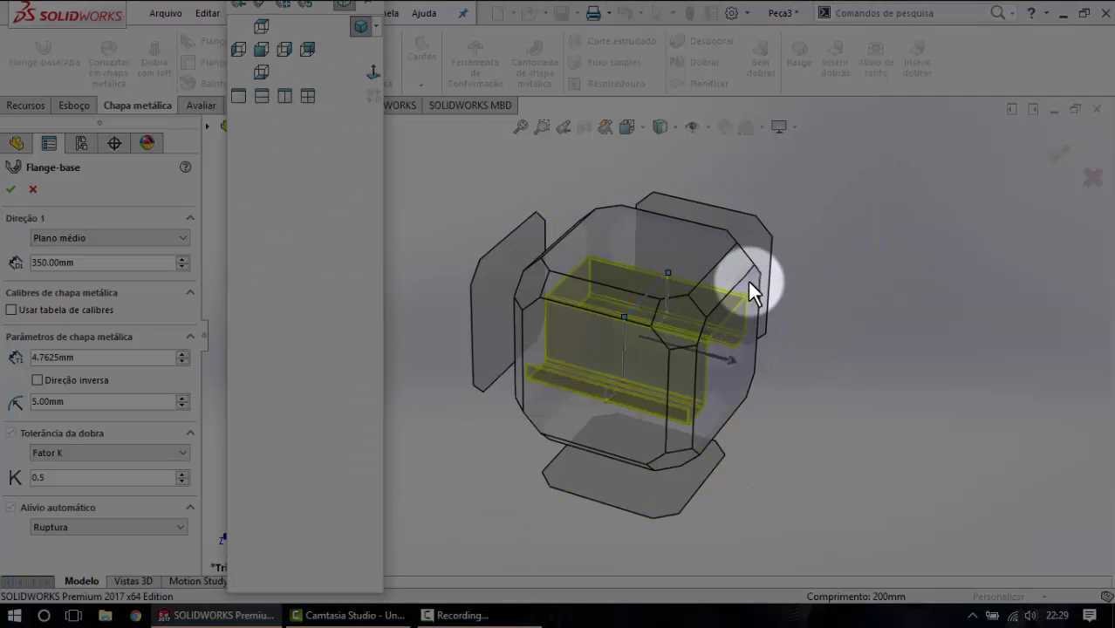
left_click(748, 279)
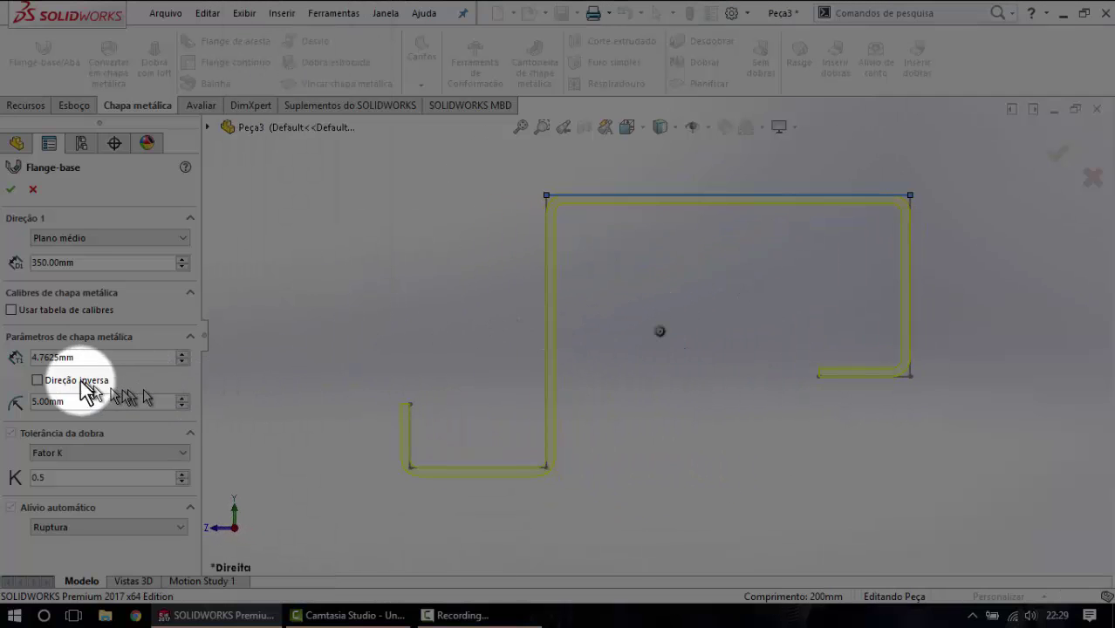
left_click(39, 358)
double_click(45, 356)
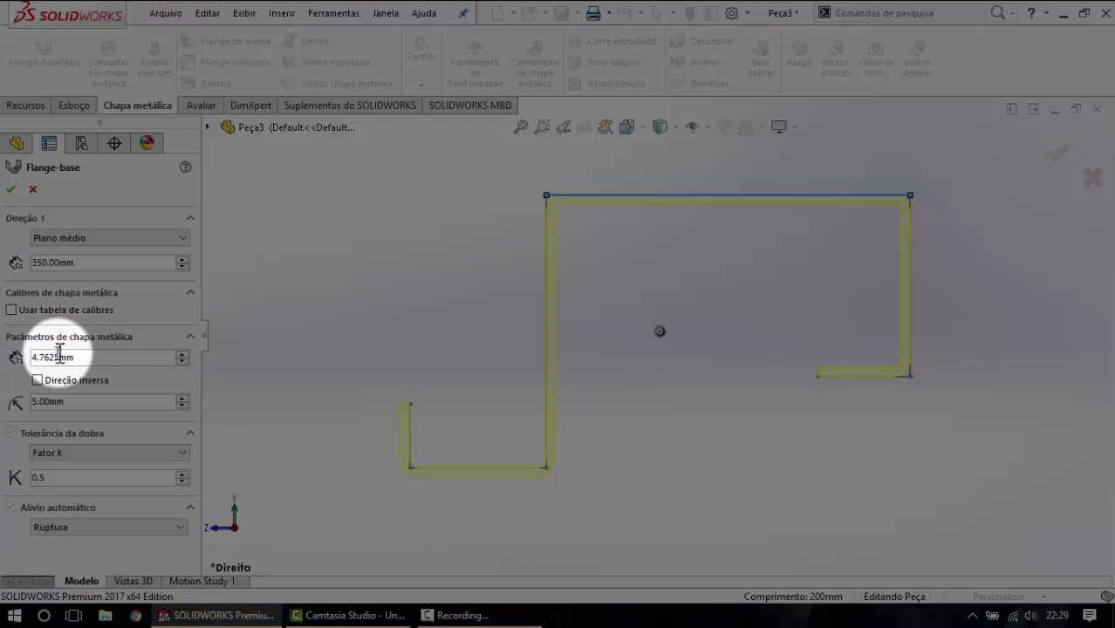
left_click_drag(88, 363, 31, 363)
type("3/16\"")
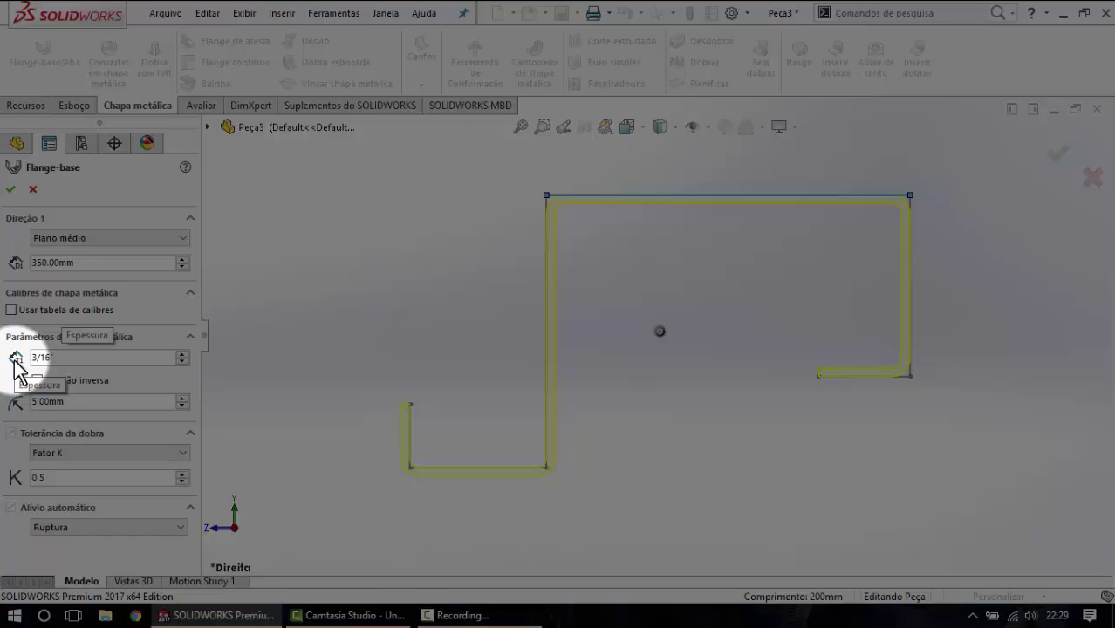
key("Return")
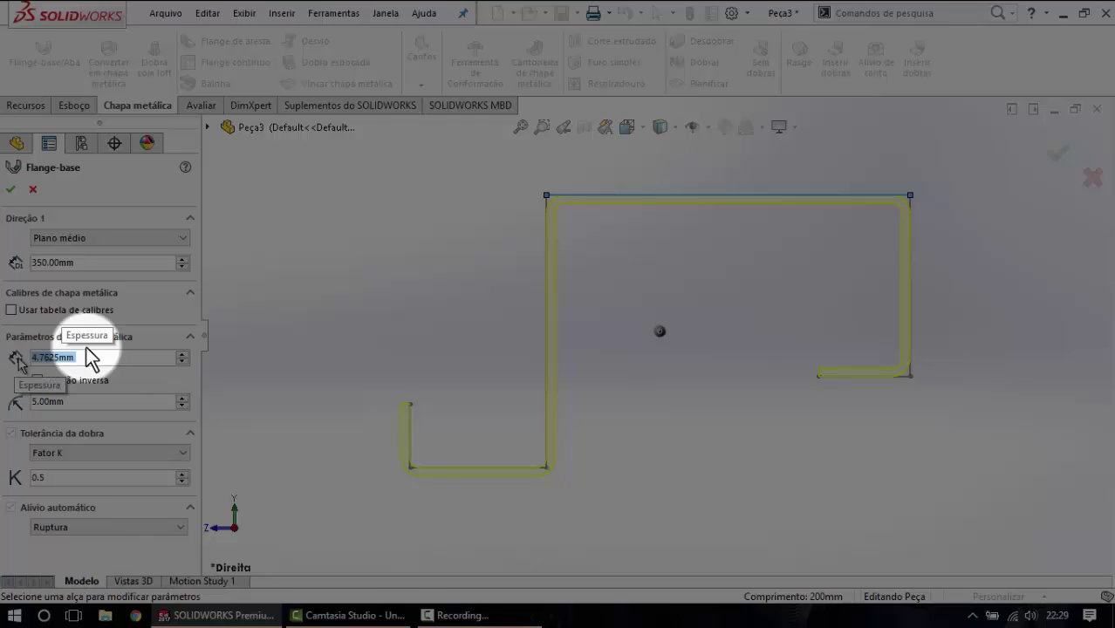
left_click(385, 340)
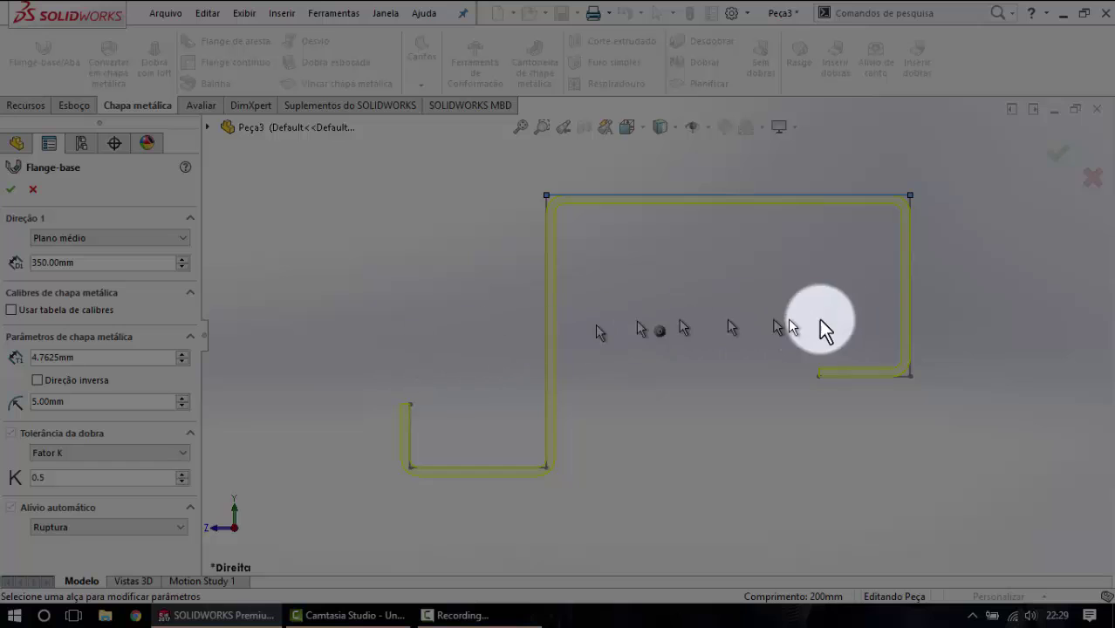
middle_click_drag(818, 325, 807, 284)
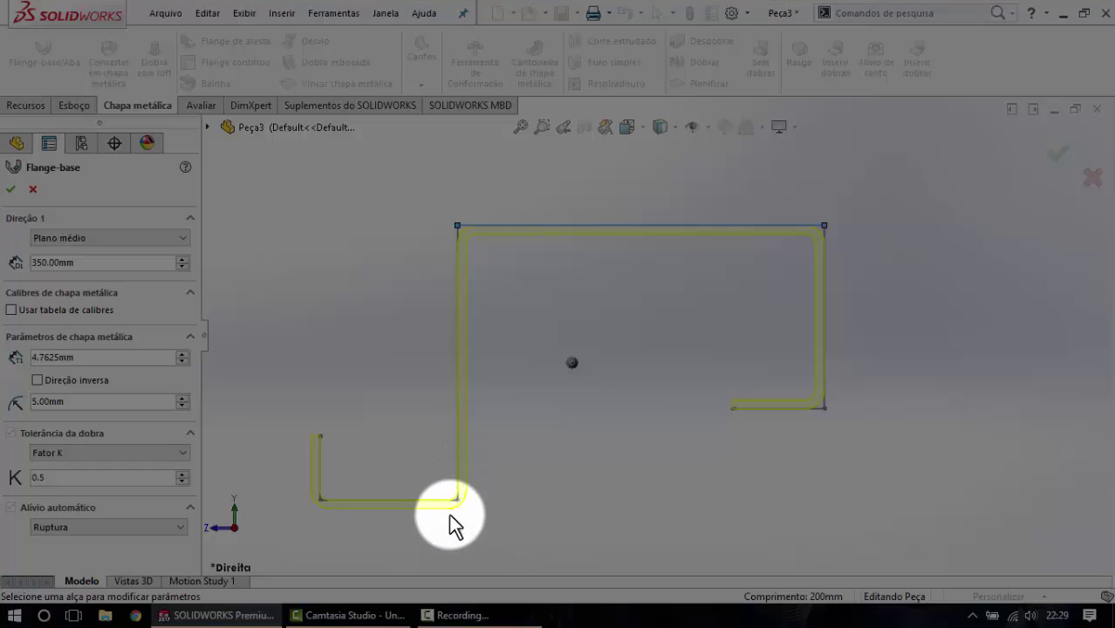
scroll(463, 480, "down", 2)
scroll(495, 481, "down", 2)
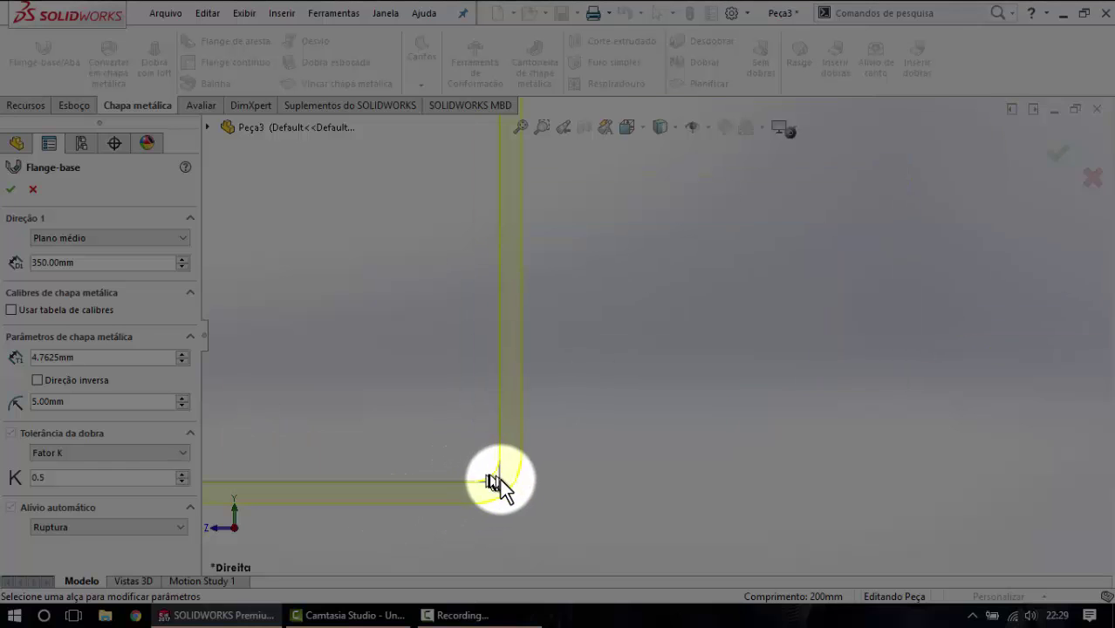
scroll(506, 482, "down", 2)
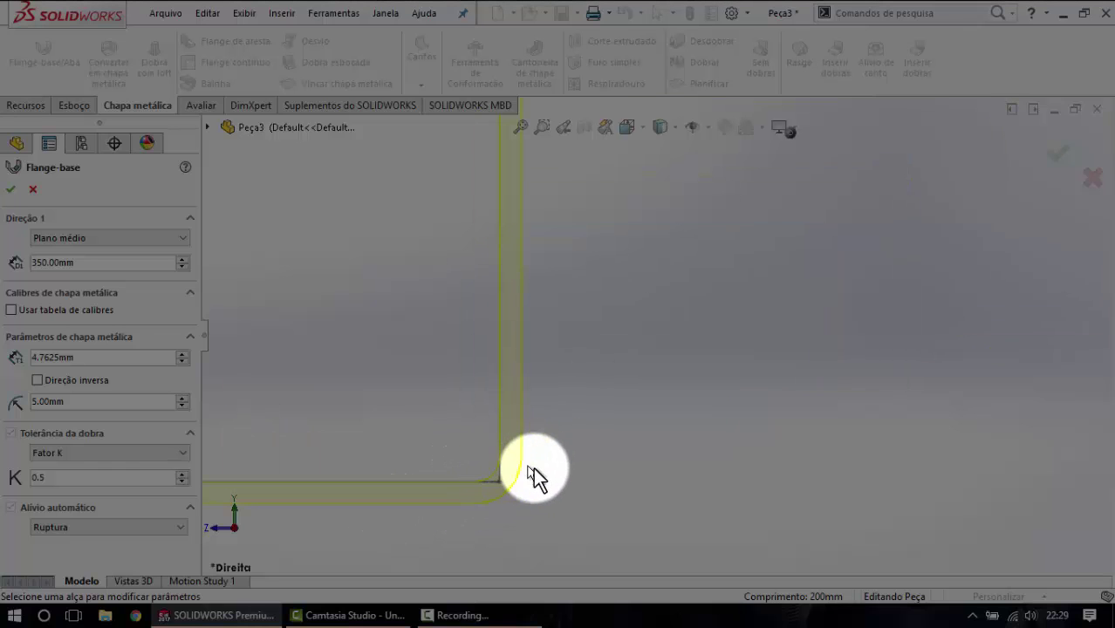
scroll(527, 481, "up", 2)
scroll(558, 466, "up", 2)
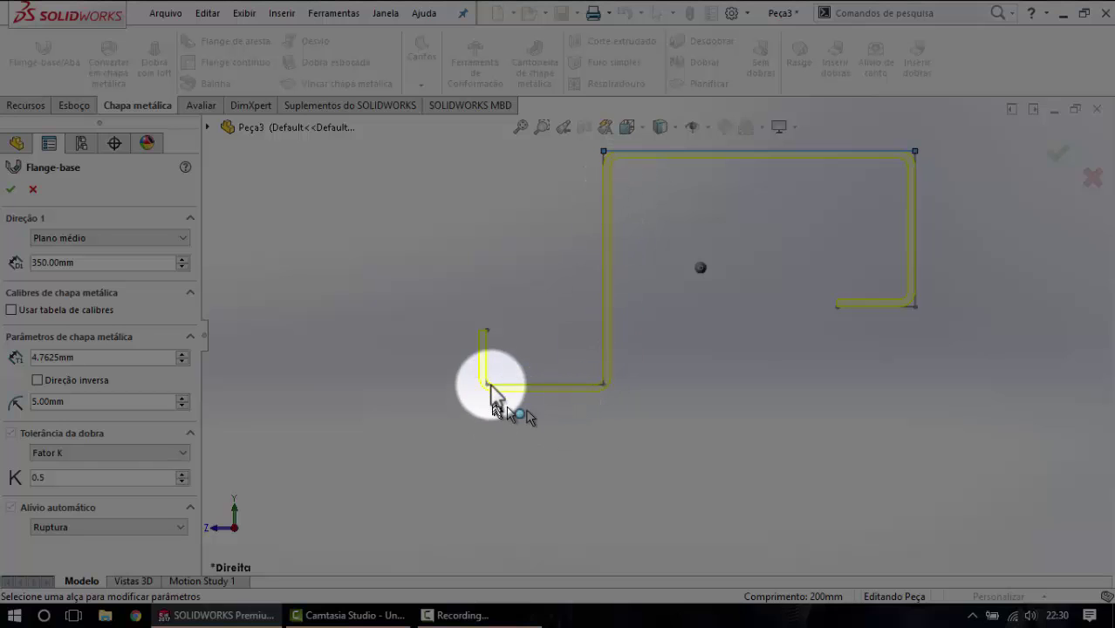
Reverse the sheet thickness direction, keep a 5 mm bend radius and accept the base flange.
left_click(37, 380)
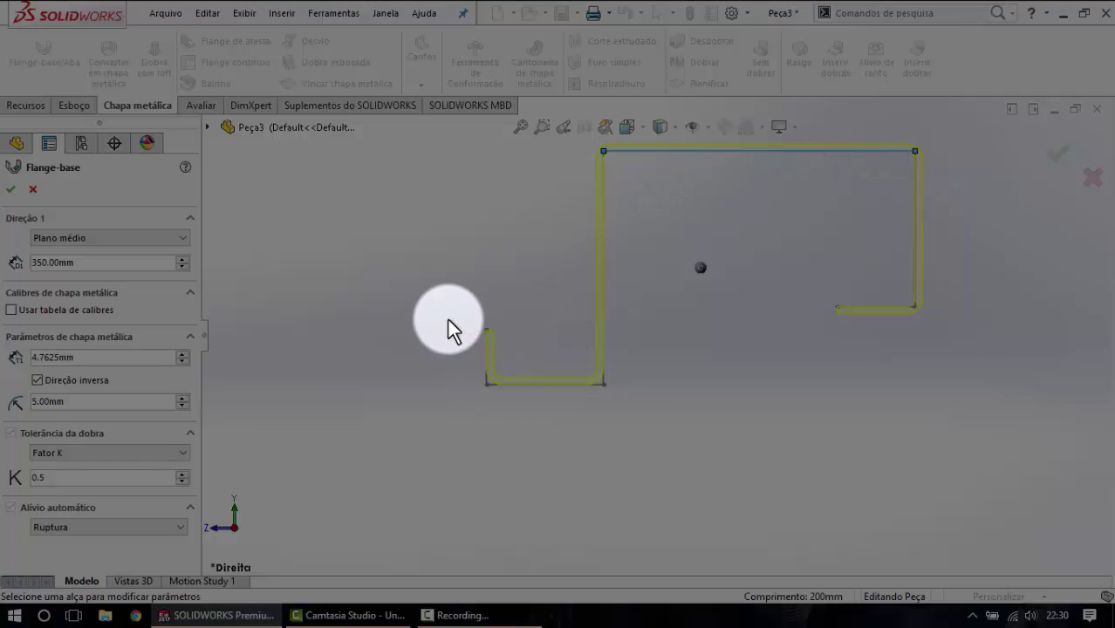
scroll(711, 336, "up", 3)
scroll(729, 299, "down", 3)
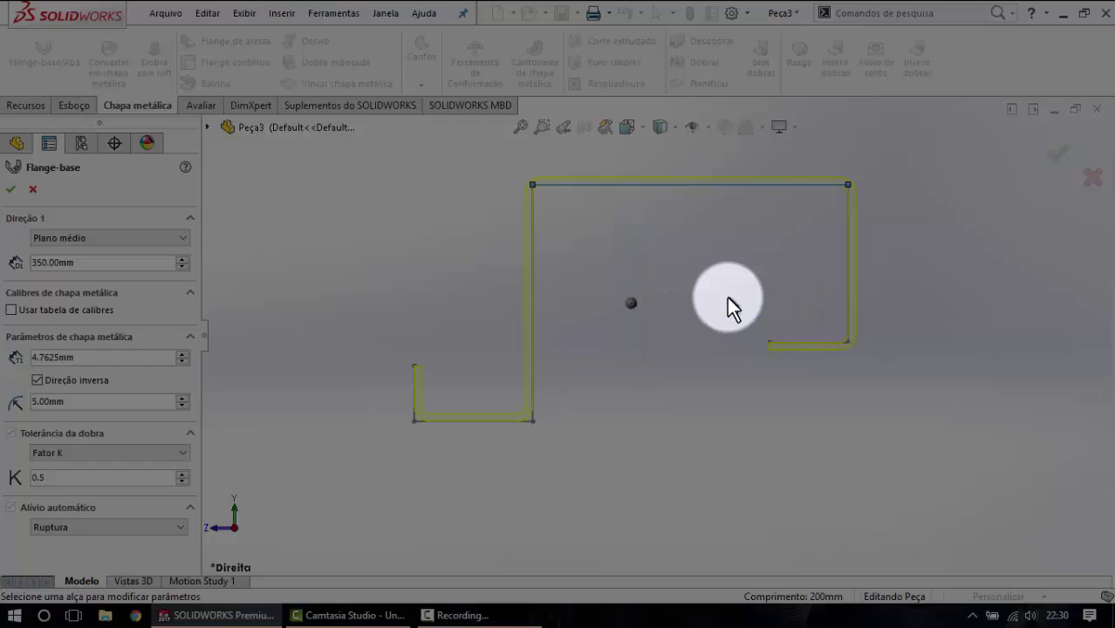
left_click(81, 401)
left_click_drag(84, 402, 9, 404)
type("5")
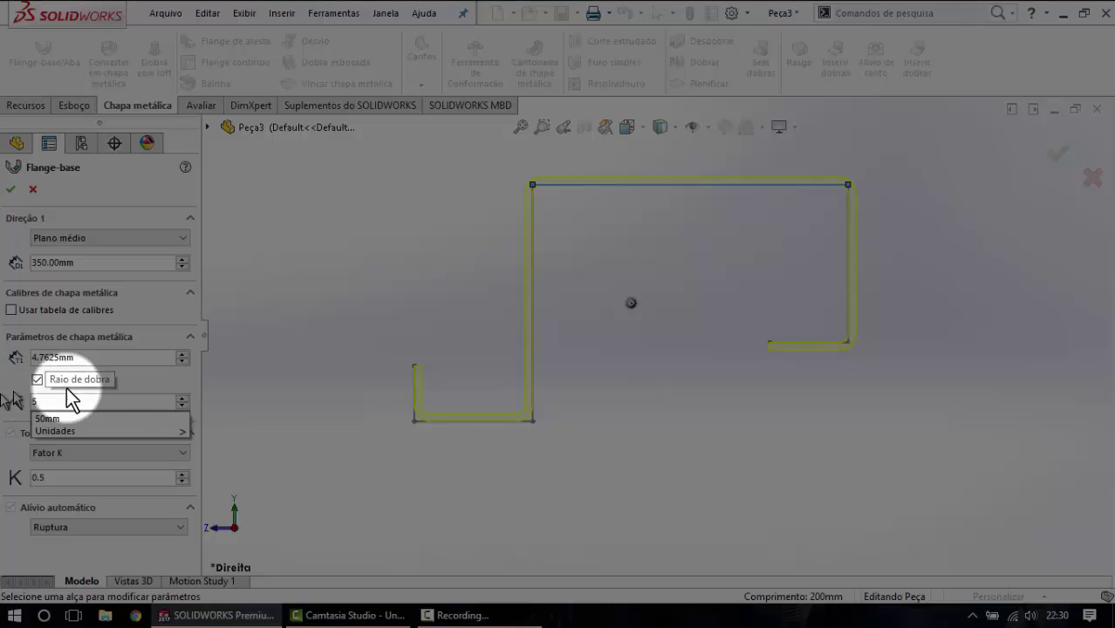
left_click(307, 324)
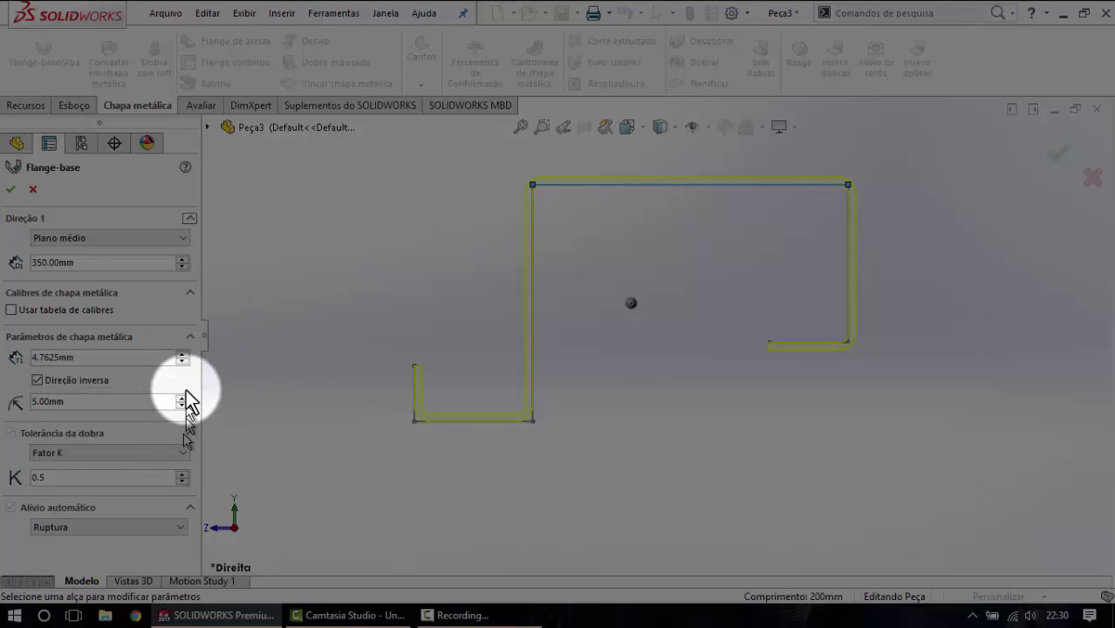
left_click(11, 189)
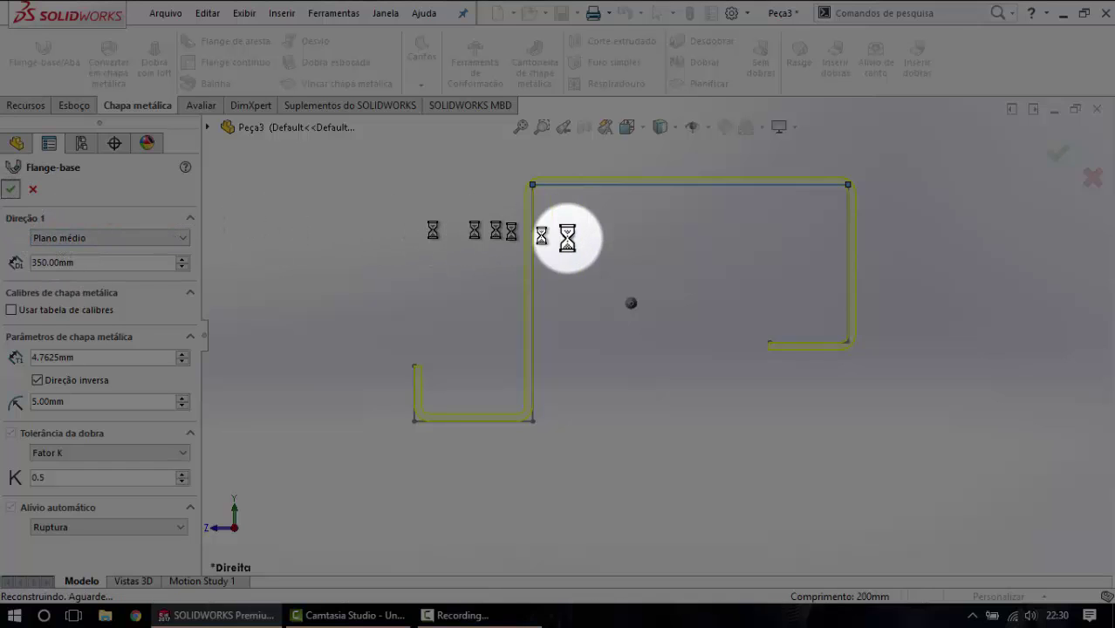
Orbit to a 3D view and drag the 350 depth dimension out to the upper right.
left_click(631, 268)
scroll(651, 288, "down", 3)
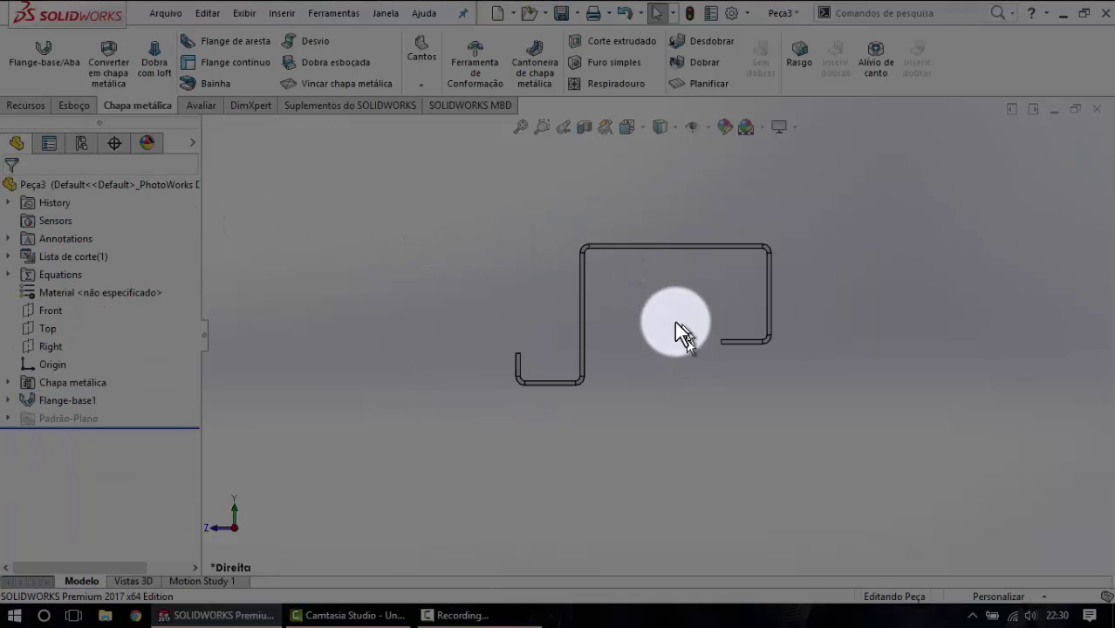
scroll(677, 323, "down", 2)
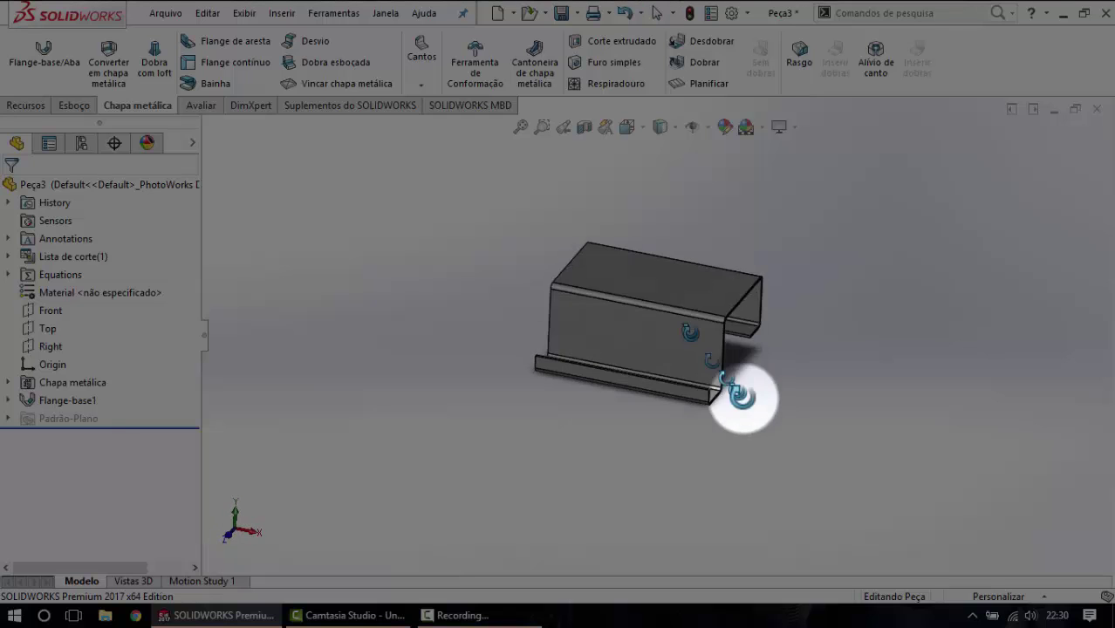
mouse_move(652, 321)
middle_mouse_down()
mouse_move(696, 303)
mouse_move(680, 216)
mouse_move(610, 298)
mouse_move(668, 318)
mouse_move(622, 294)
mouse_move(625, 353)
middle_mouse_up()
scroll(667, 297, "down", 2)
left_click(666, 290)
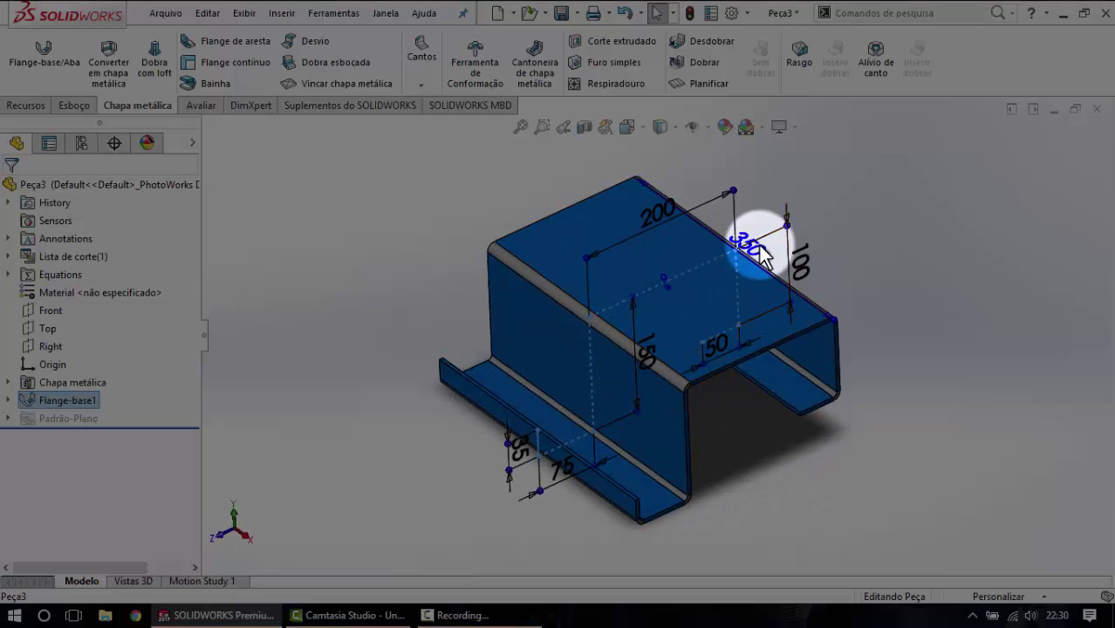
mouse_move(746, 243)
left_mouse_down()
mouse_move(914, 208)
mouse_move(888, 199)
left_mouse_up()
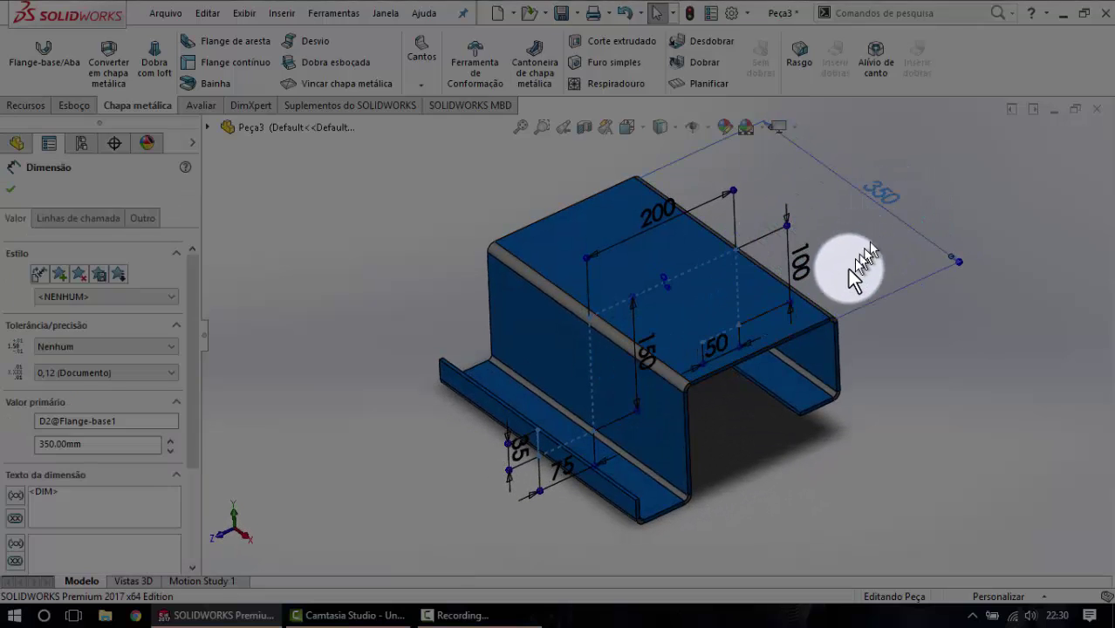
left_click(918, 410)
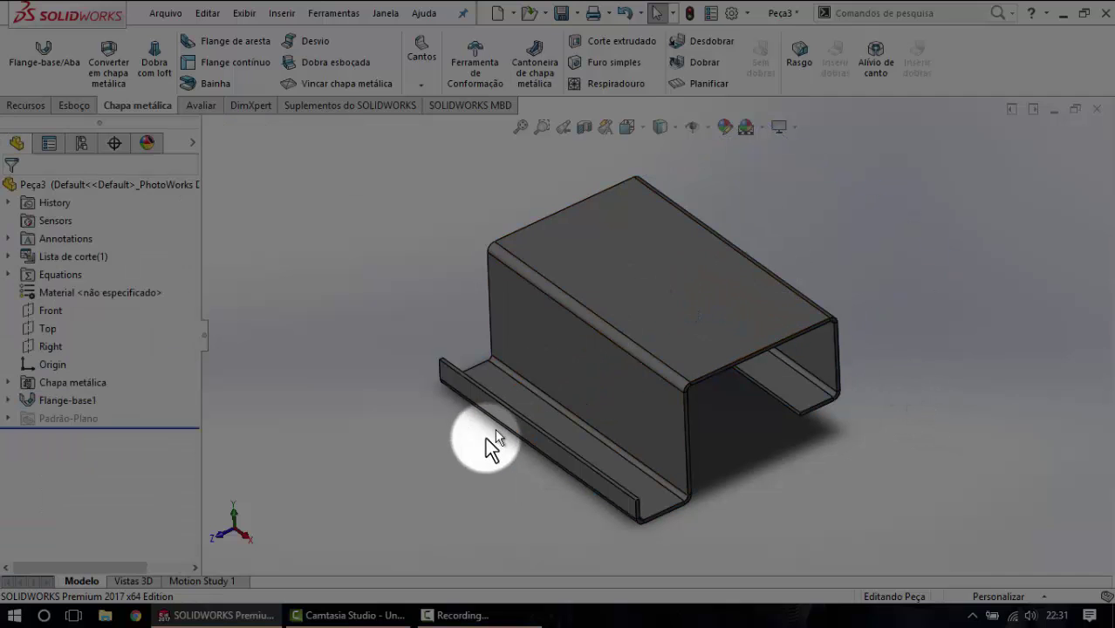
Change Flange-base1's depth dimension from 350 to 400 mm and rebuild.
double_click(634, 287)
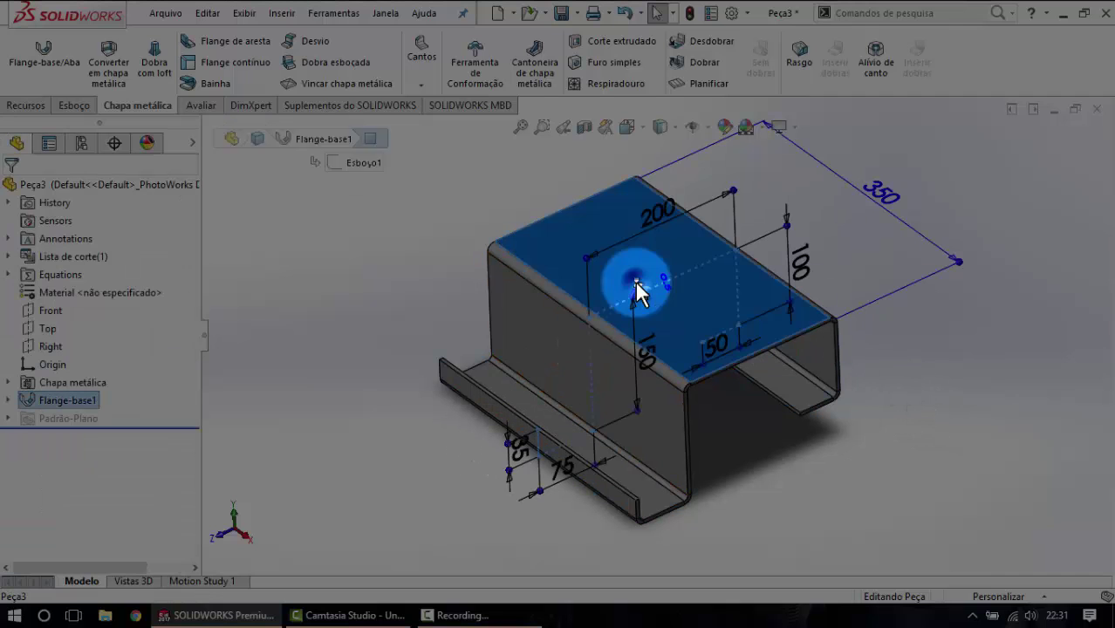
left_click(886, 196)
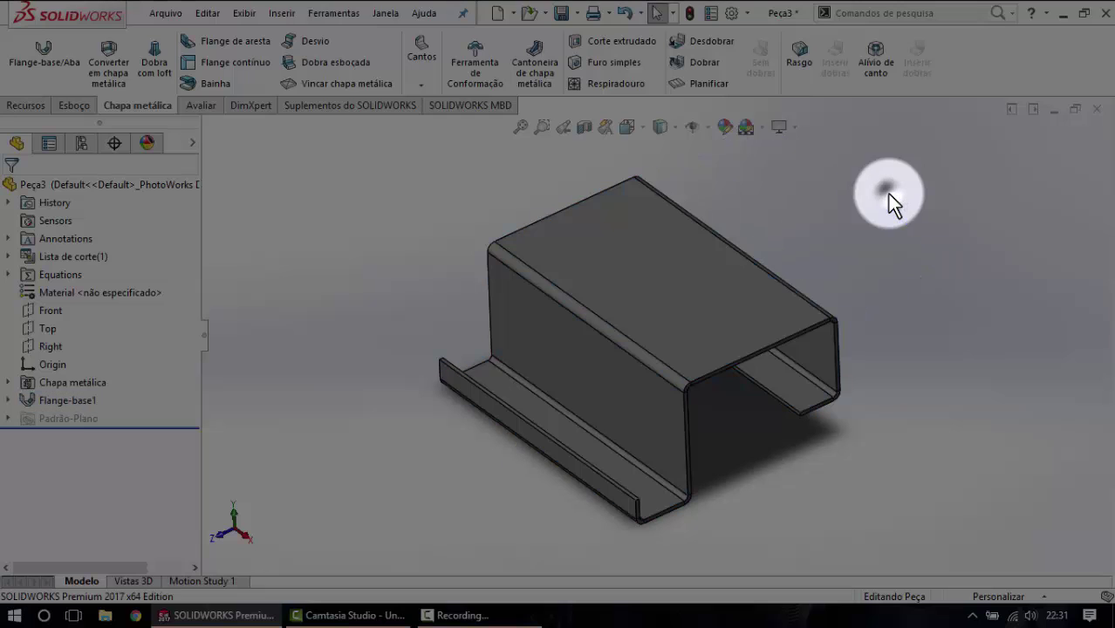
double_click(740, 282)
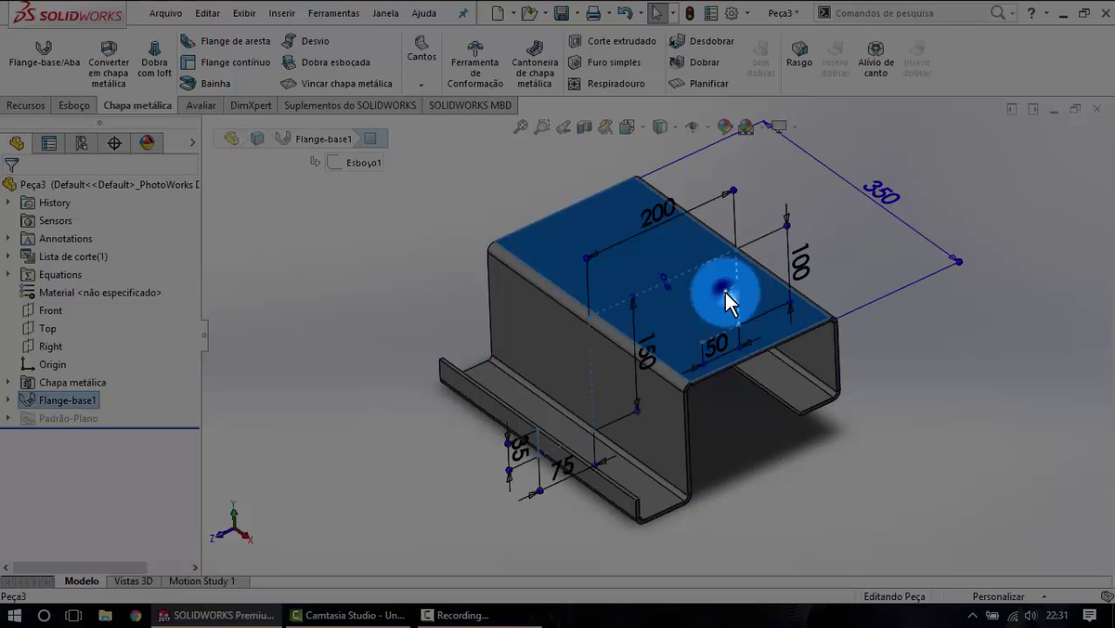
double_click(880, 198)
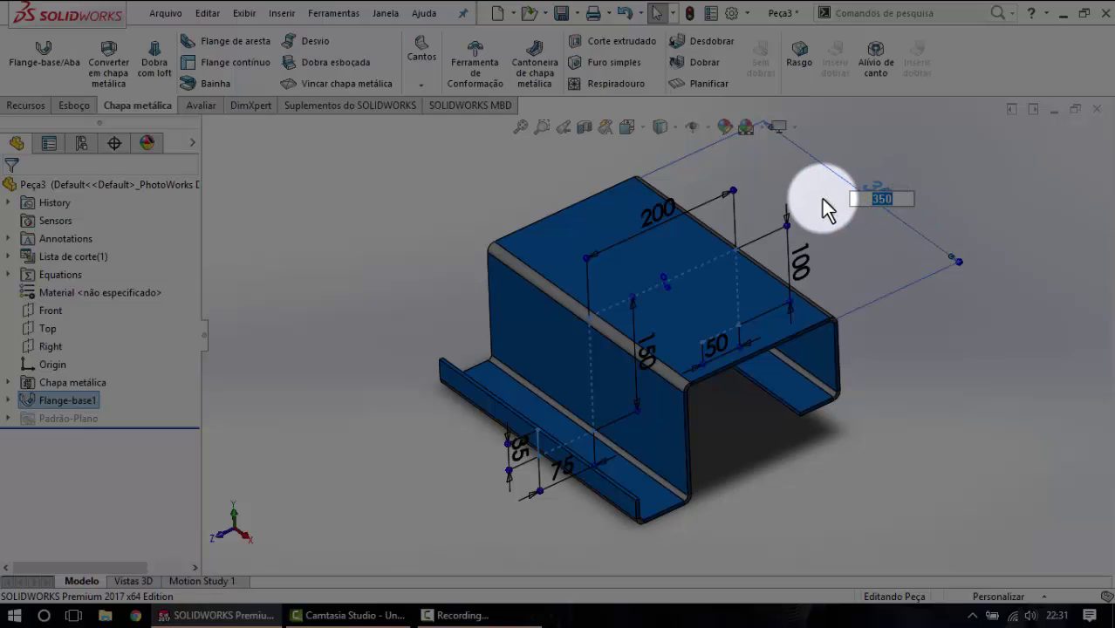
type("400")
key("Return")
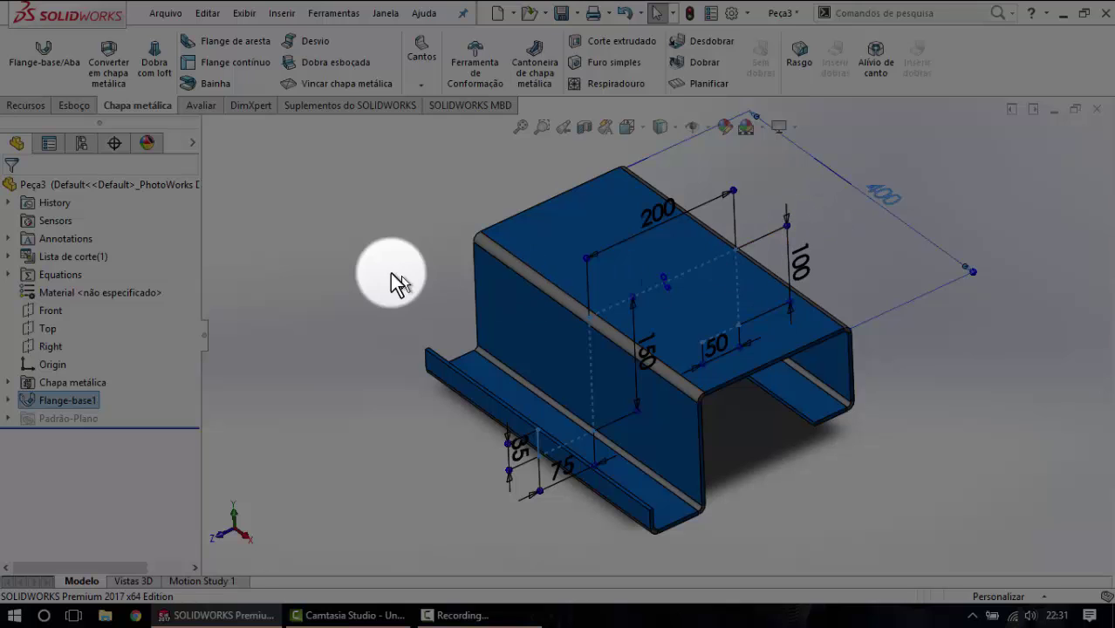
left_click(366, 261)
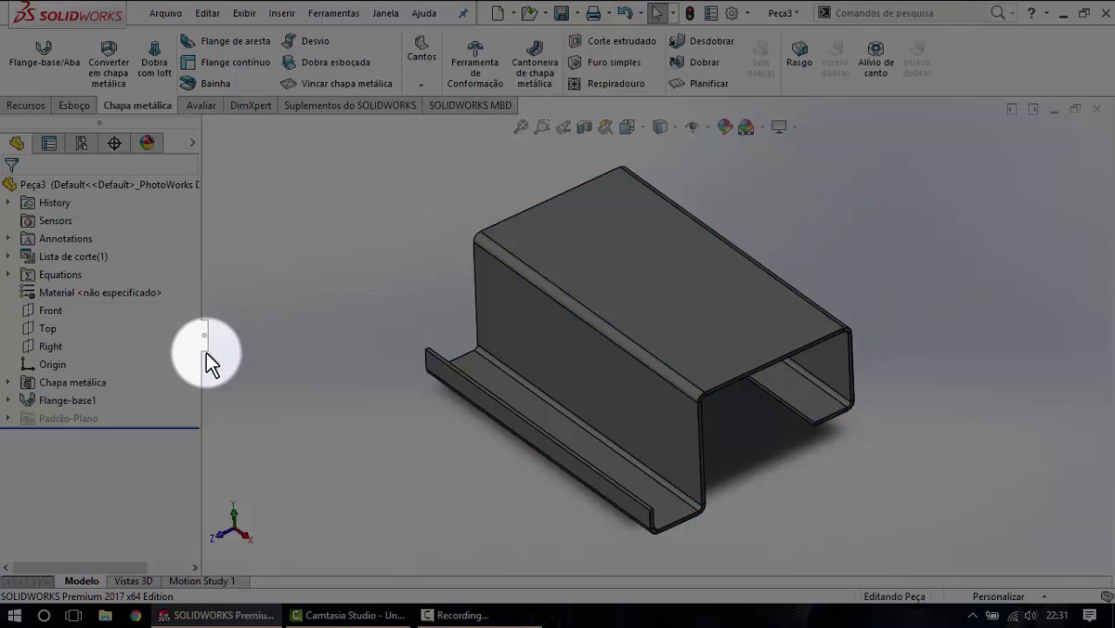
scroll(663, 340, "up", 3)
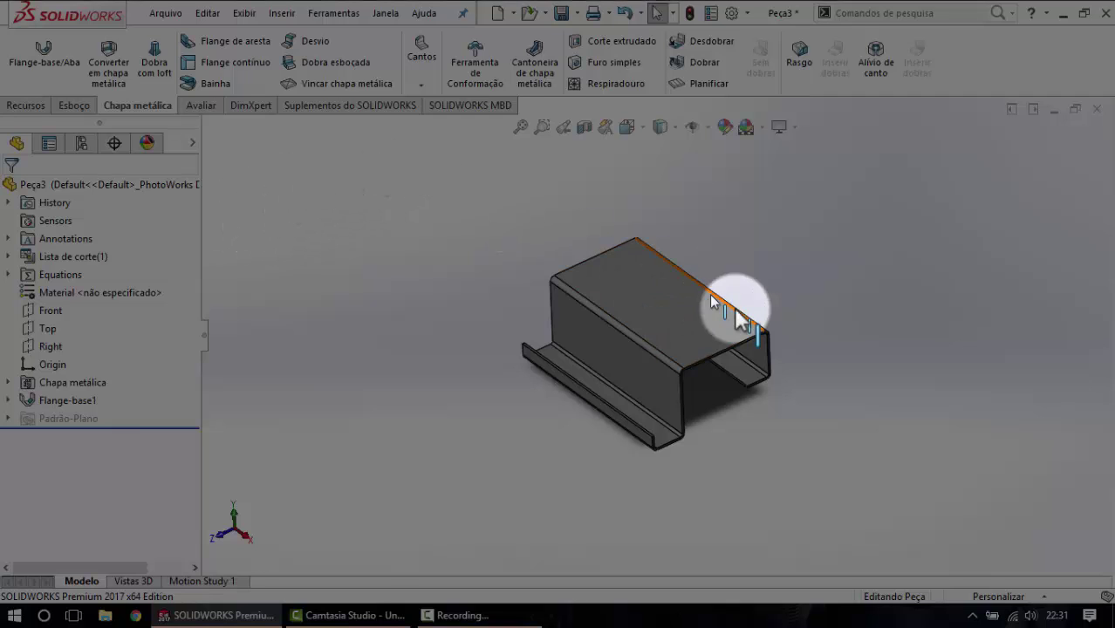
scroll(749, 379, "up", 2)
middle_click_drag(748, 379, 341, 125)
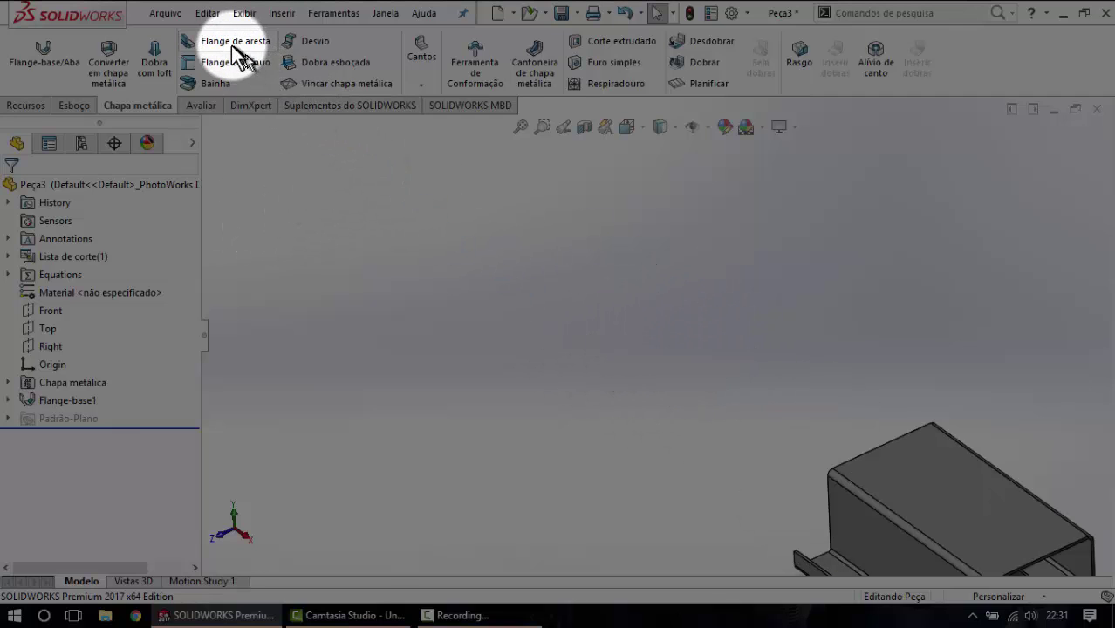
scroll(638, 362, "up", 3)
scroll(836, 417, "down", 2)
scroll(594, 363, "down", 2)
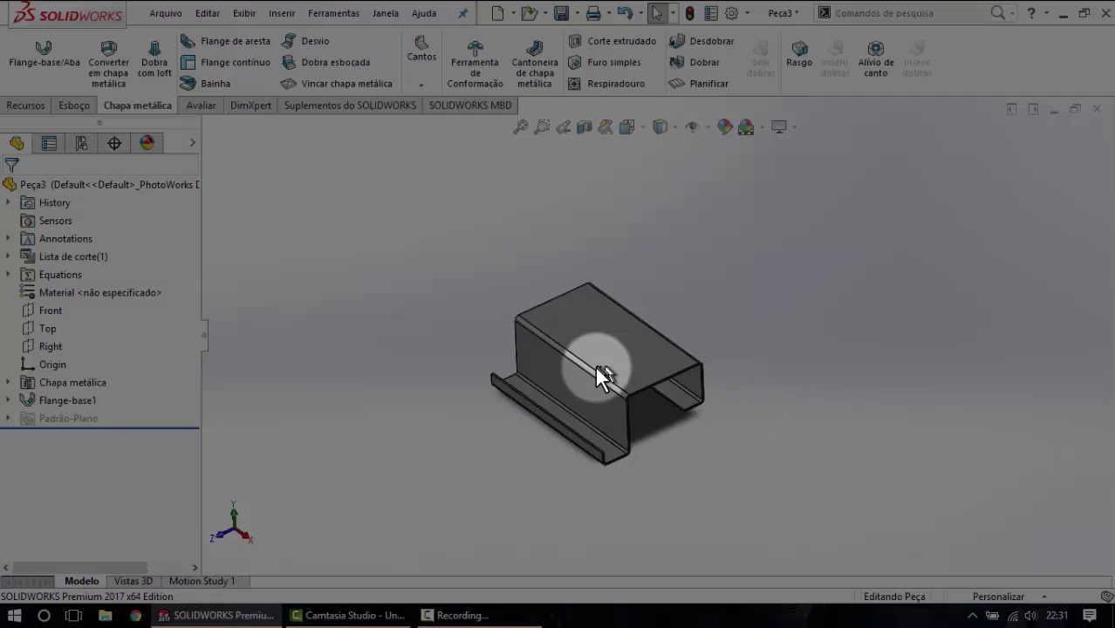
scroll(706, 409, "down", 3)
scroll(708, 410, "down", 1)
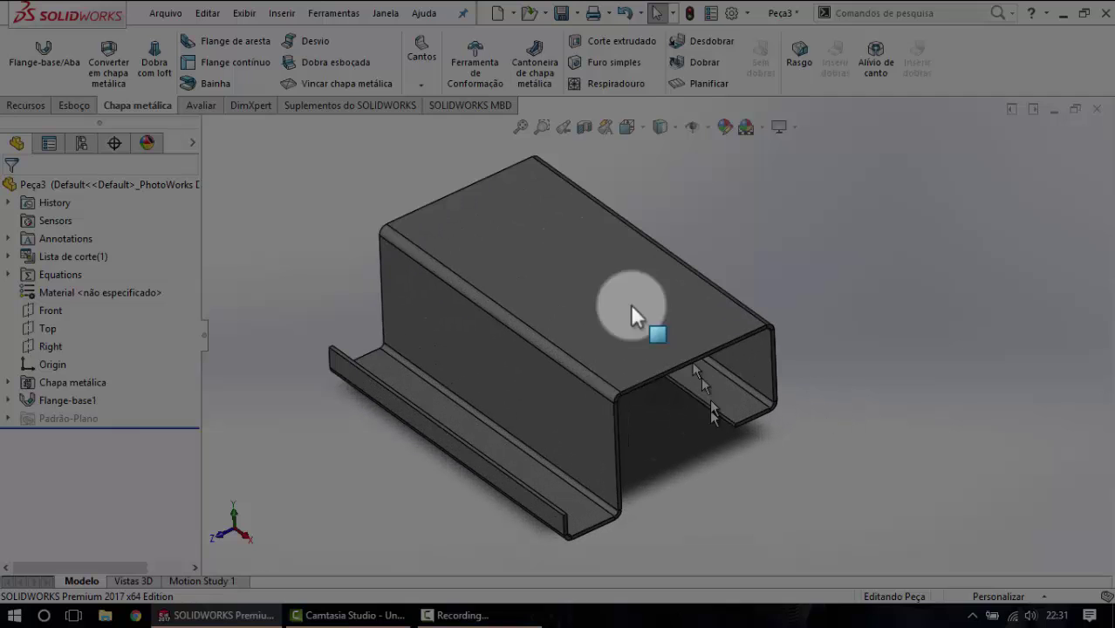
Start a Flange de aresta on the top edge at the channel's open end.
left_click(211, 45)
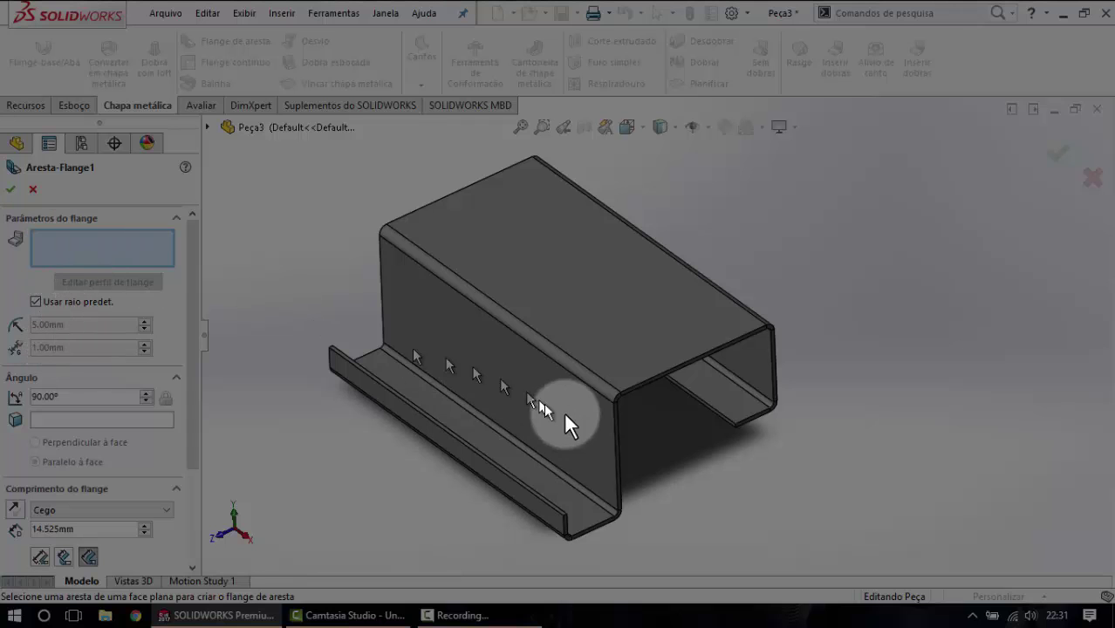
left_click(703, 351)
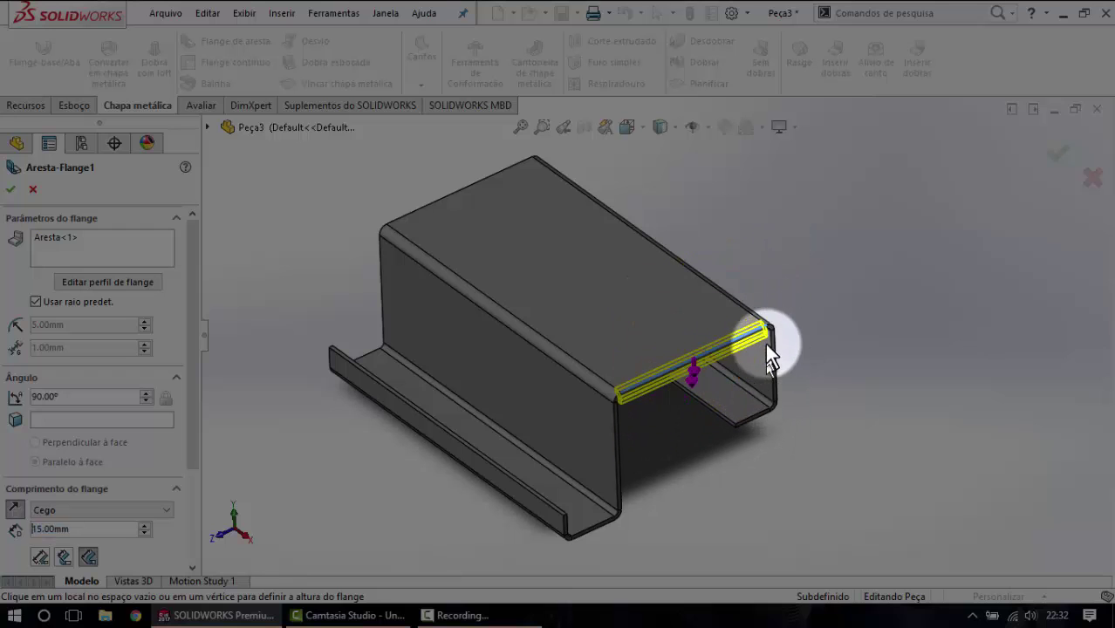
Place the flange preview and change its Comprimento from 87 mm to 50, then 40 mm.
left_click(812, 433)
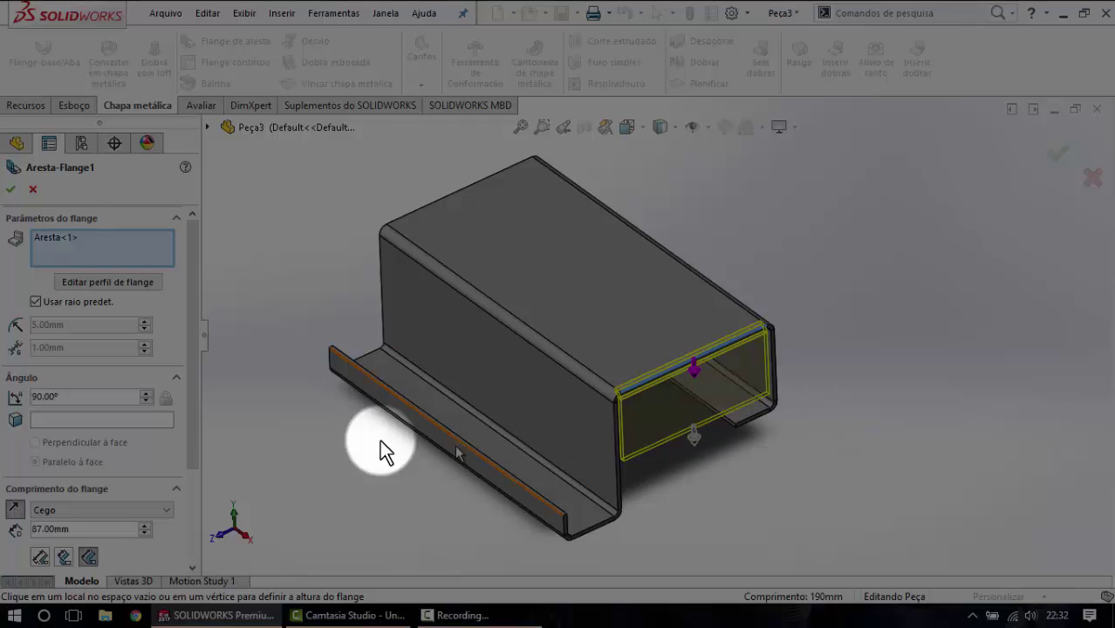
left_click_drag(190, 365, 193, 441)
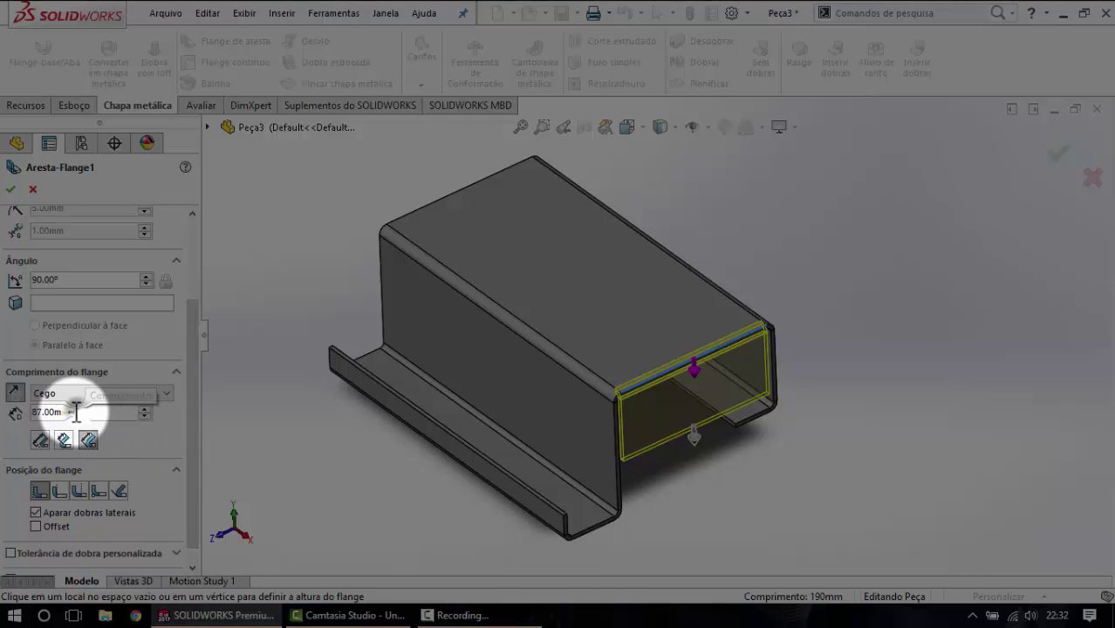
double_click(54, 412)
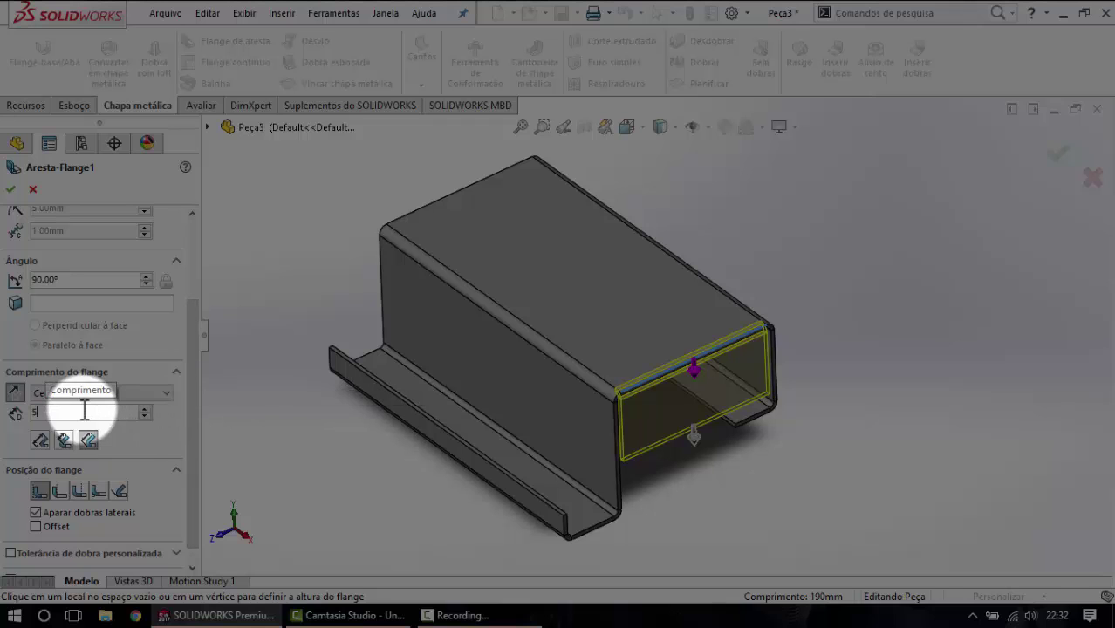
type("50")
key("Return")
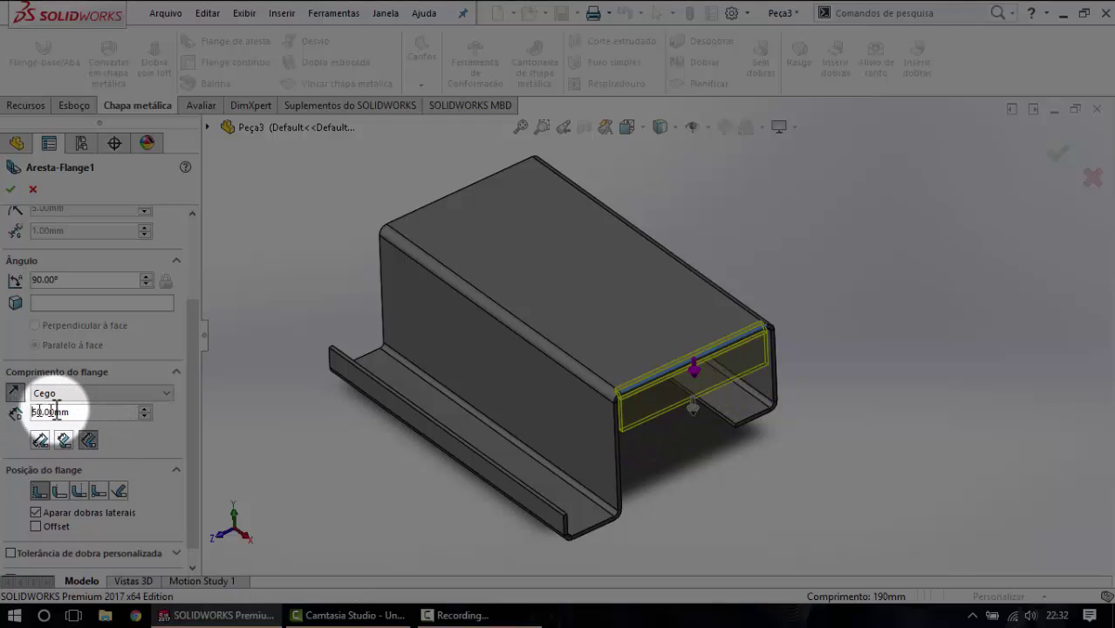
left_click_drag(78, 412, 16, 412)
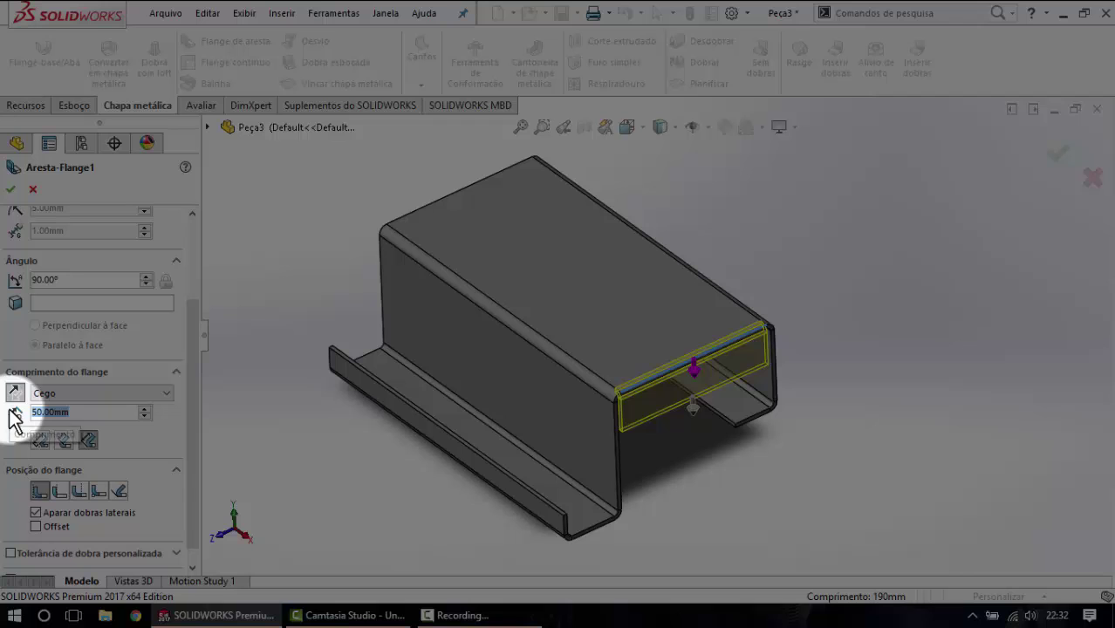
type("40")
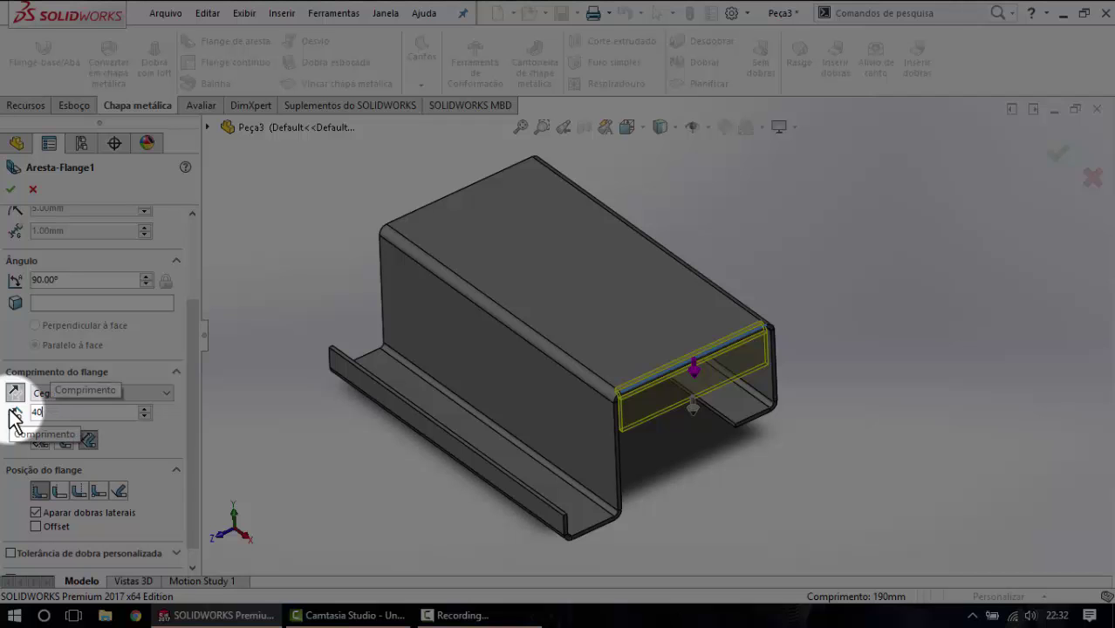
key("Return")
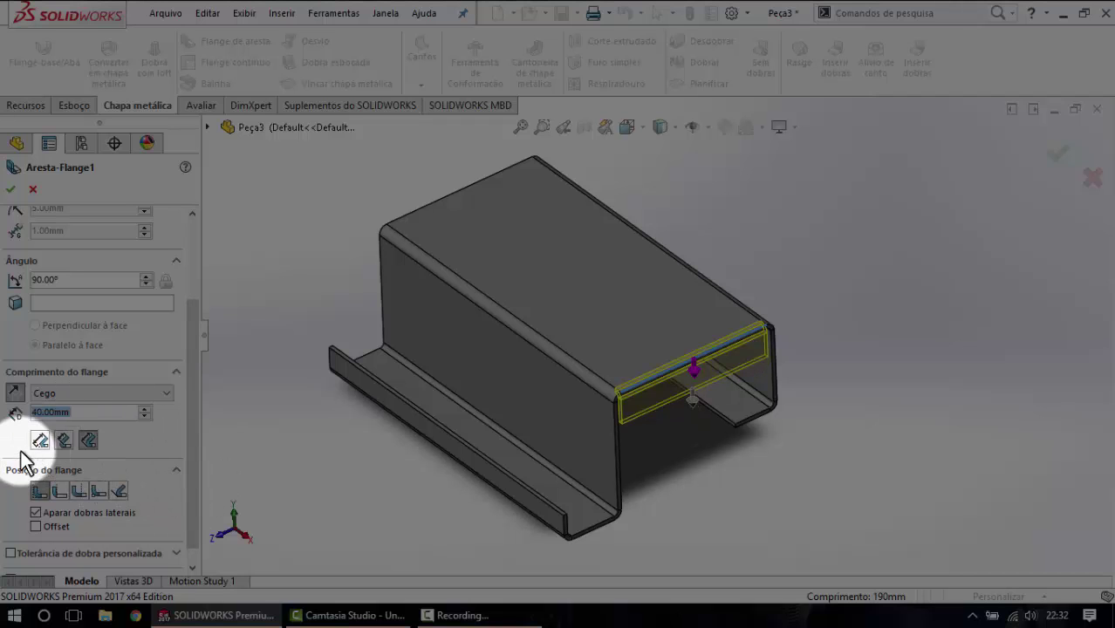
scroll(606, 387, "down", 1)
Try Outer and Inner Virtual Sharp, then measure the flange length Tangent Bend.
scroll(655, 417, "down", 3)
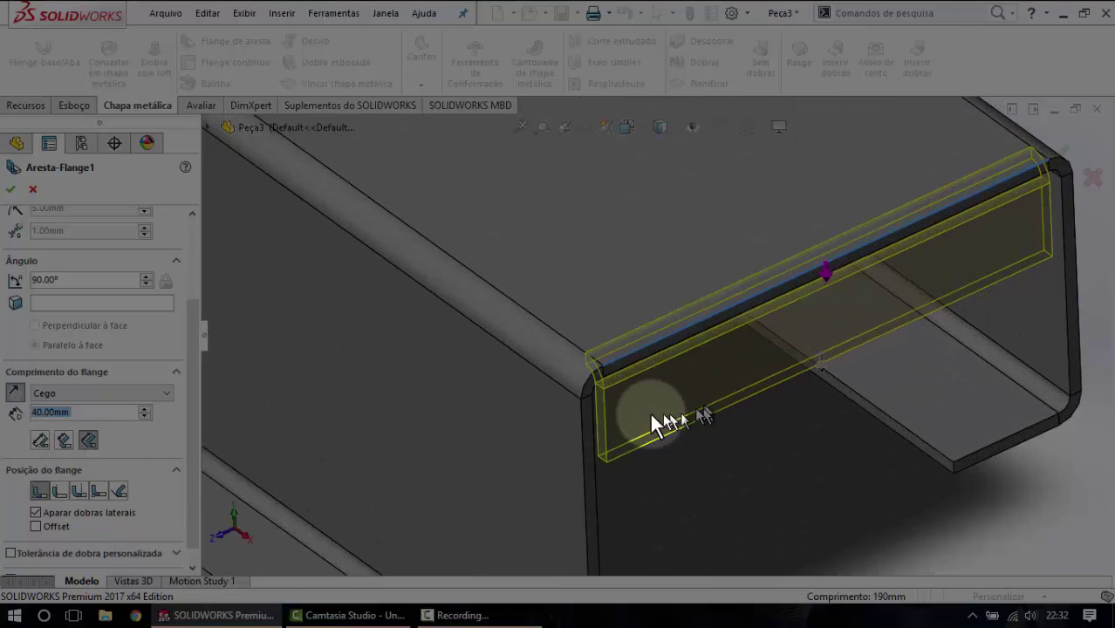
mouse_move(654, 423)
middle_mouse_down()
mouse_move(722, 343)
mouse_move(716, 379)
mouse_move(558, 401)
middle_mouse_up()
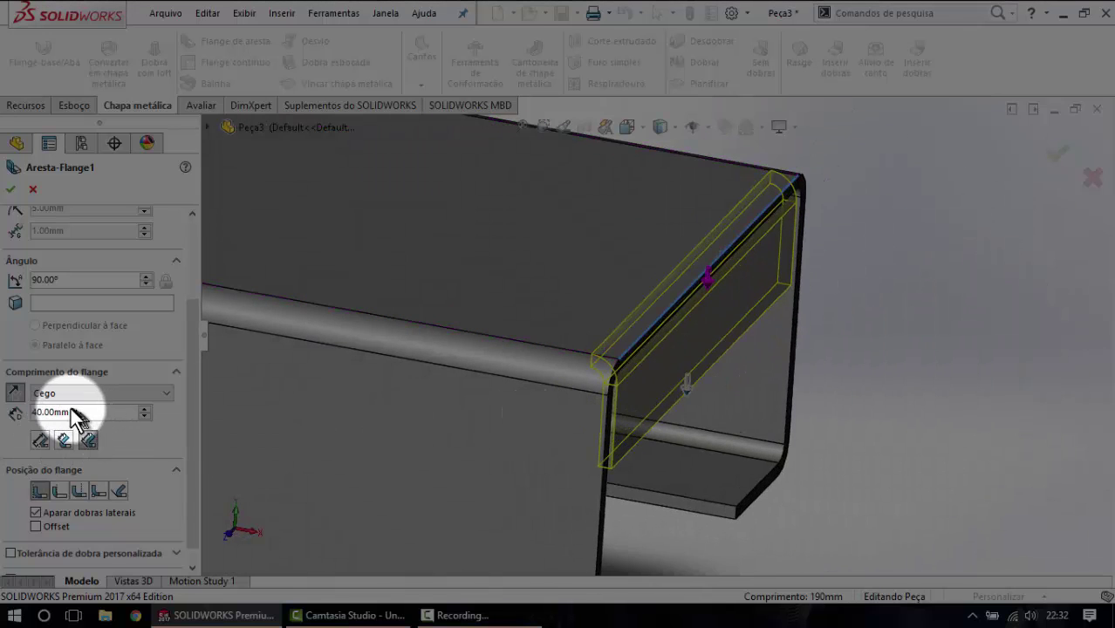
left_click(39, 442)
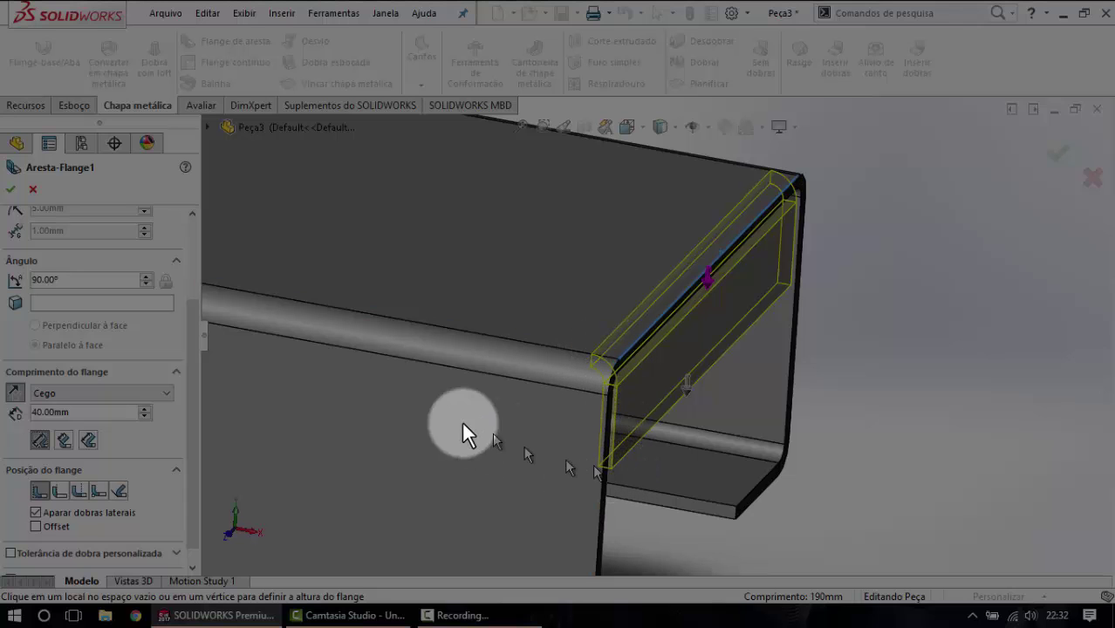
left_click(62, 441)
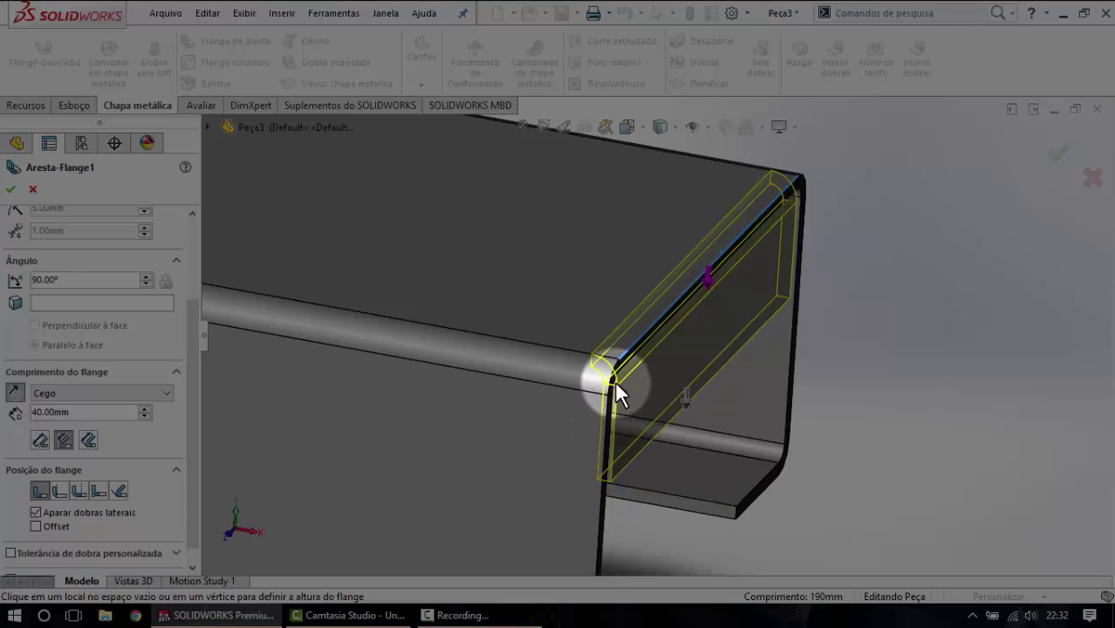
left_click(89, 439)
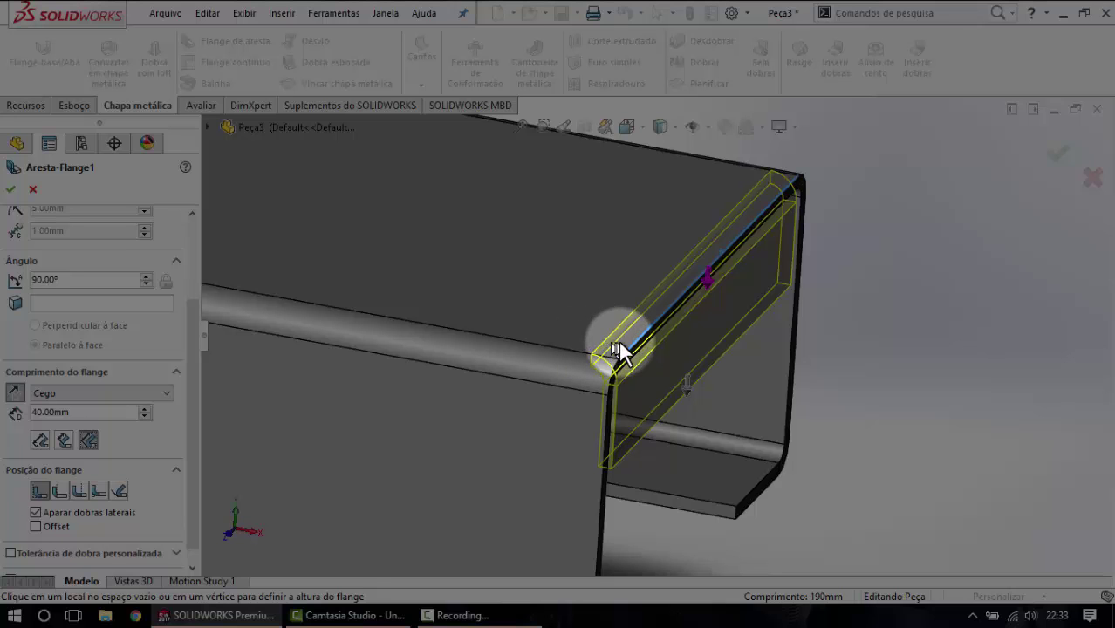
Keep Tangent Bend as the length reference and orbit around the 40 mm flange preview.
middle_click_drag(618, 352, 590, 324)
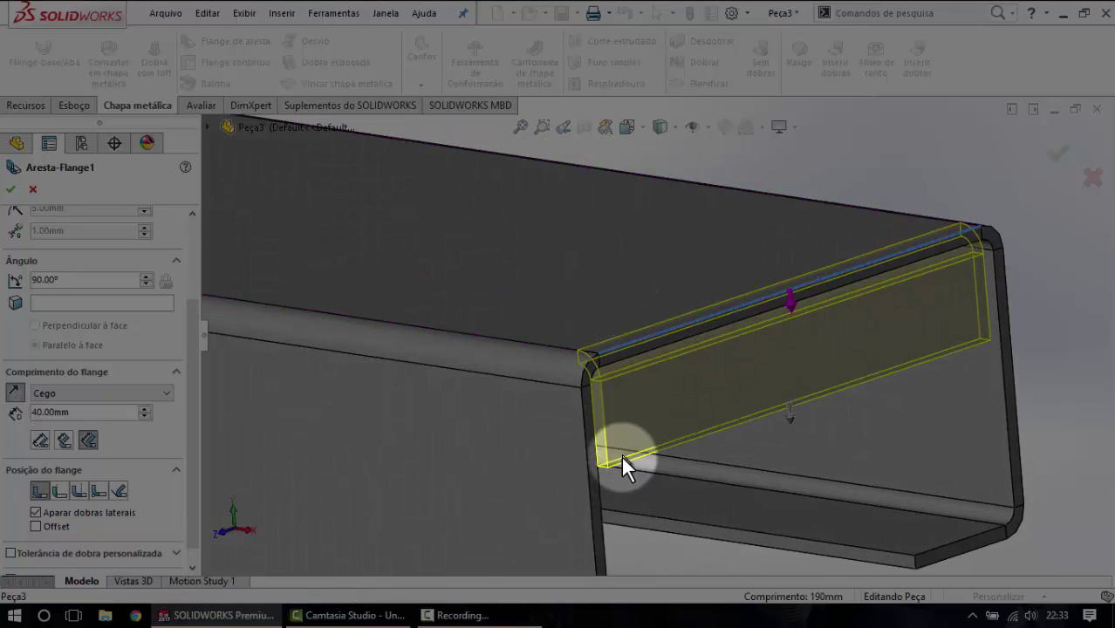
left_click(88, 441)
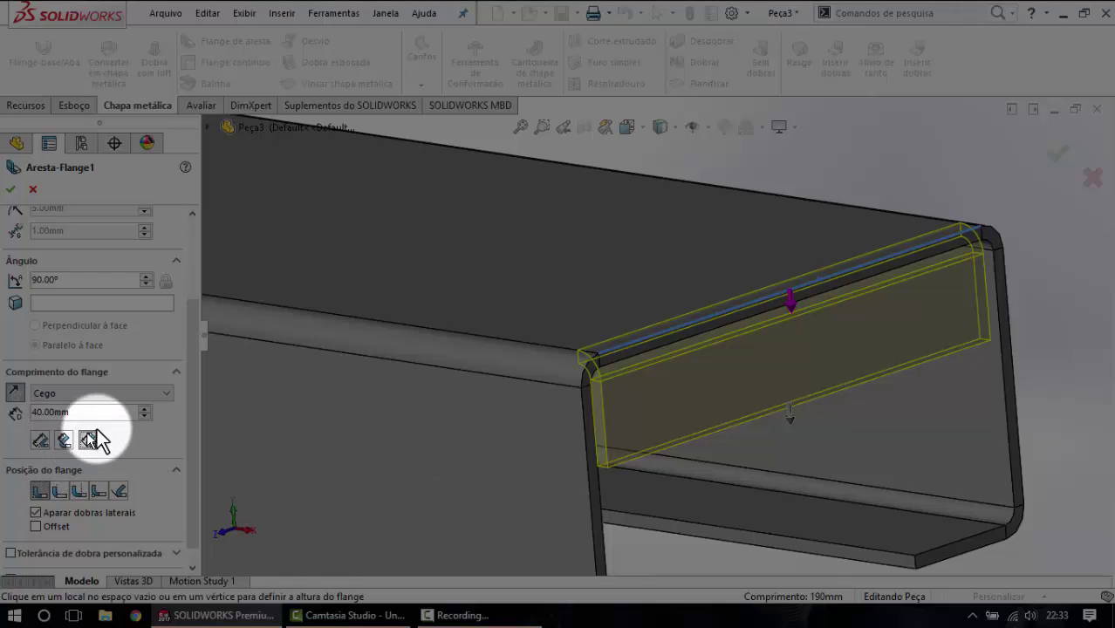
middle_click_drag(689, 327, 666, 393)
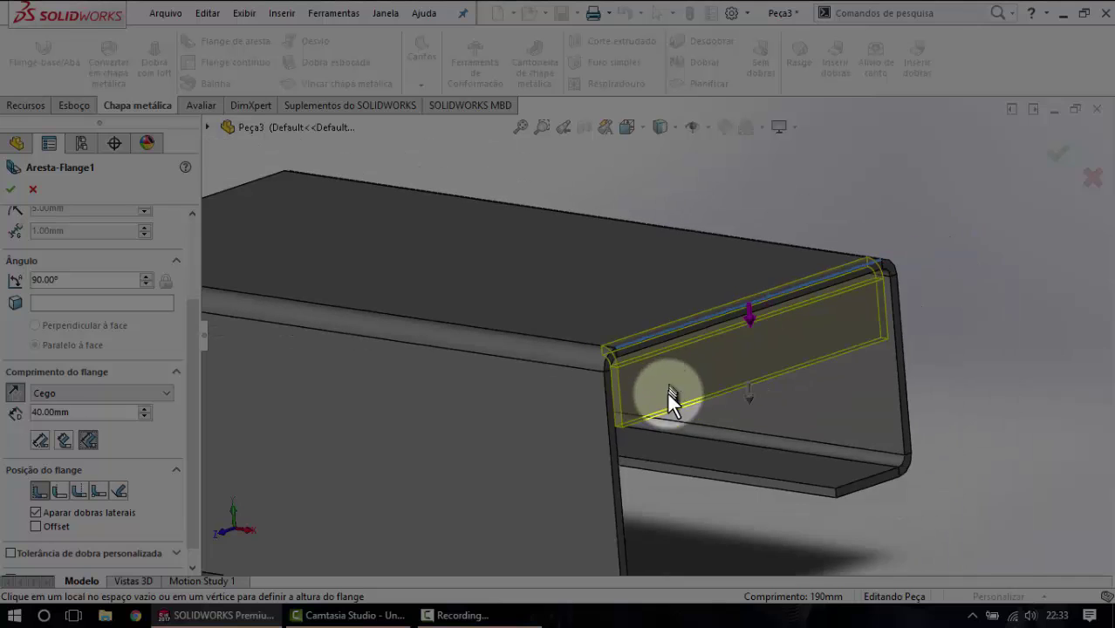
mouse_move(681, 347)
middle_mouse_down()
mouse_move(698, 336)
mouse_move(709, 356)
mouse_move(697, 378)
middle_mouse_up()
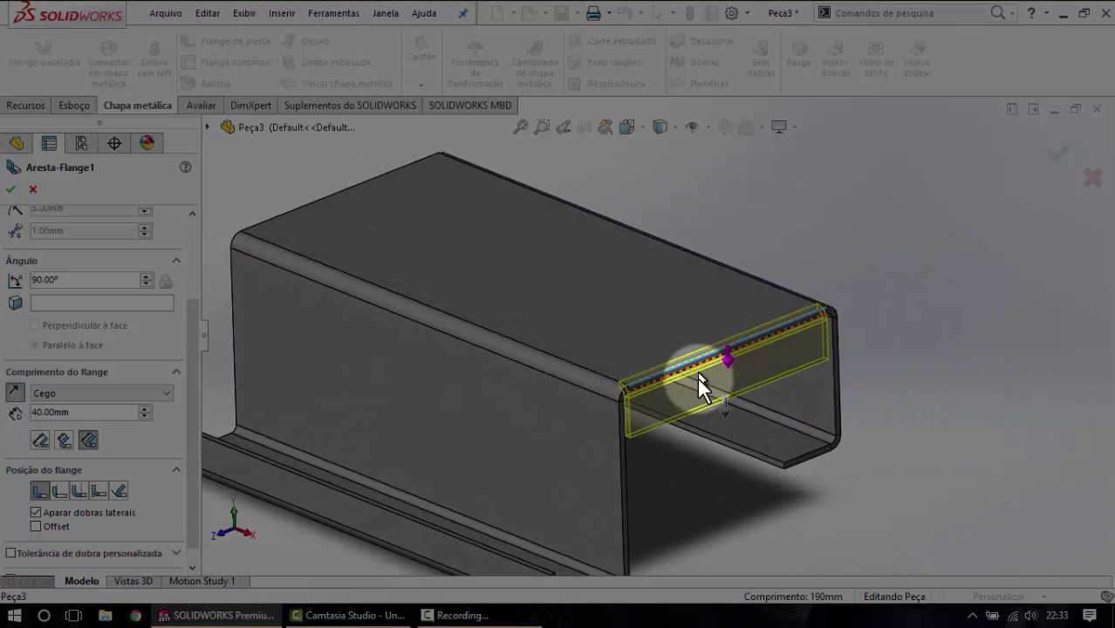
scroll(641, 393, "down", 2)
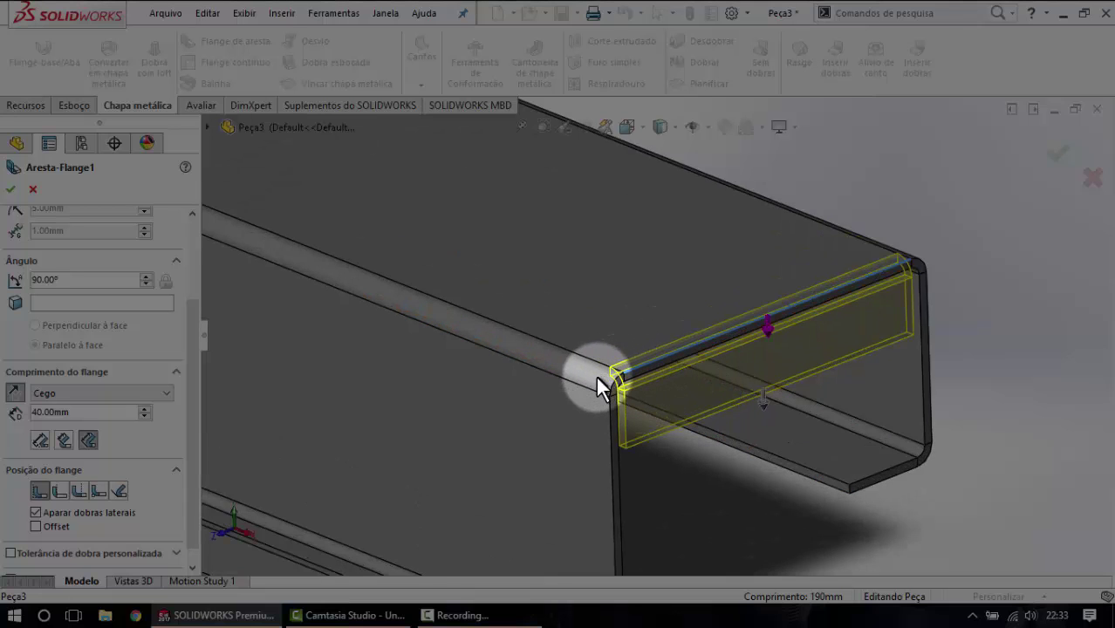
scroll(787, 355, "up", 3)
scroll(685, 369, "down", 3)
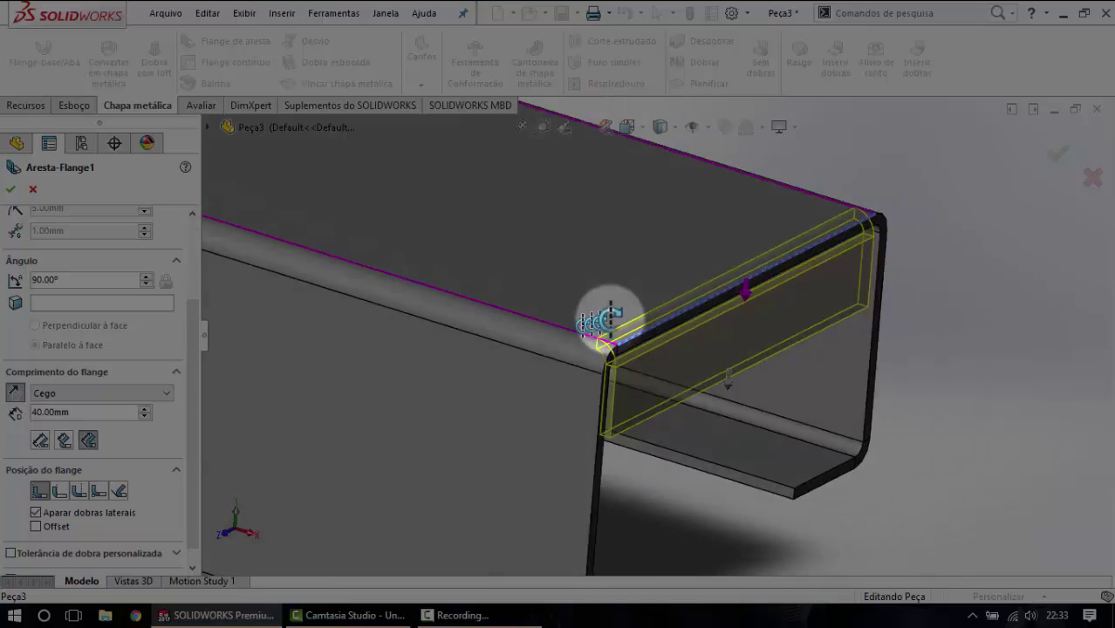
middle_click_drag(604, 318, 619, 362)
scroll(615, 348, "down", 1)
scroll(619, 342, "down", 2)
scroll(624, 336, "down", 2)
scroll(626, 333, "down", 2)
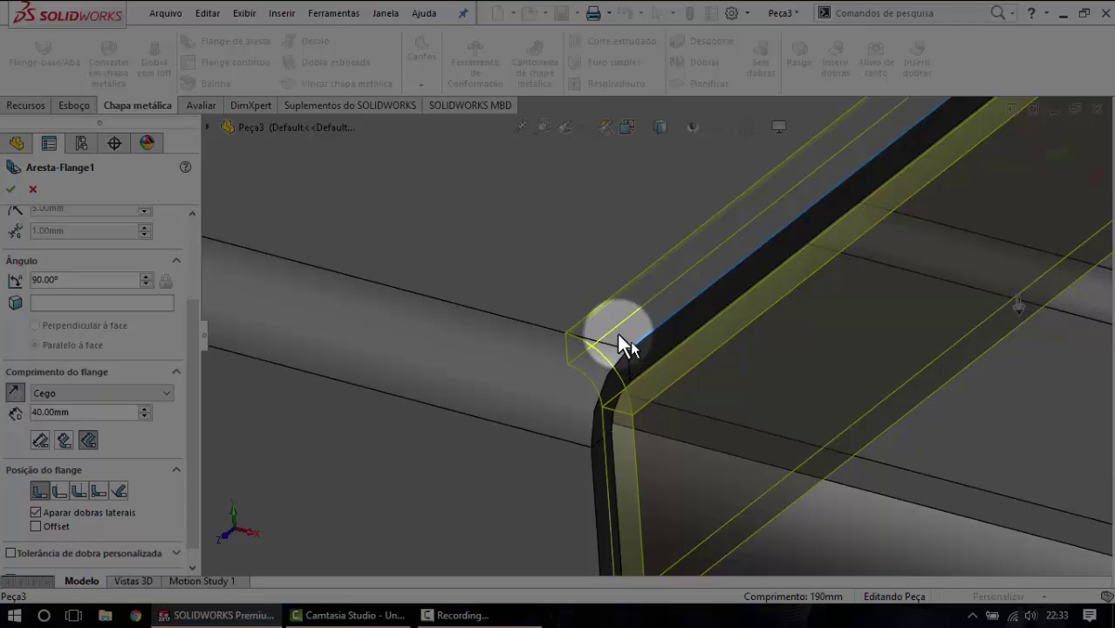
left_click(39, 491)
left_click(56, 492)
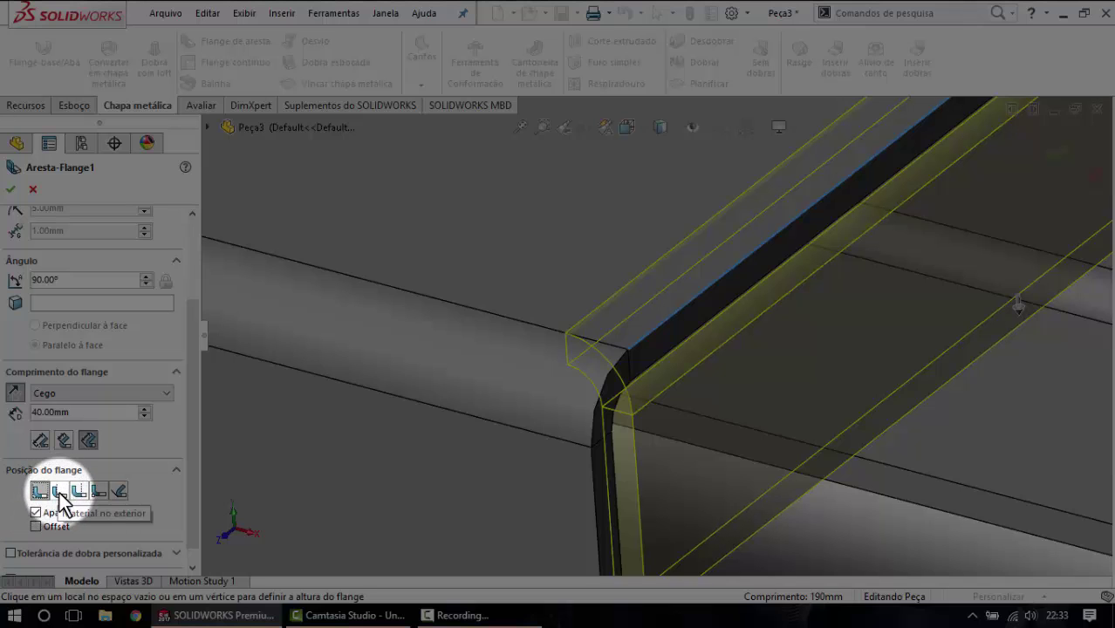
left_click(58, 492)
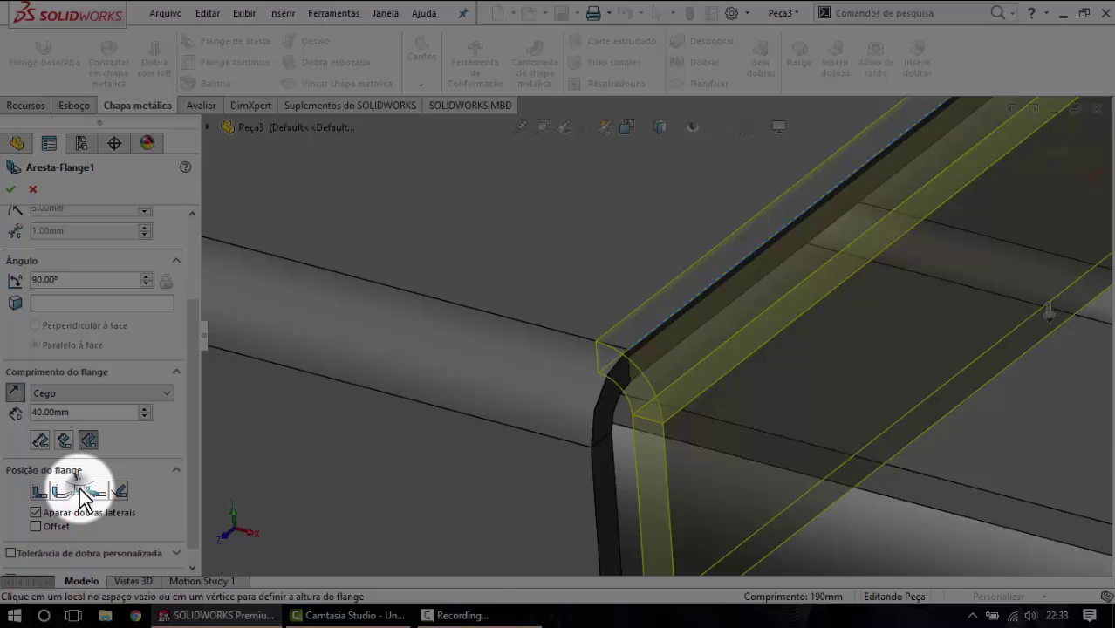
left_click(79, 491)
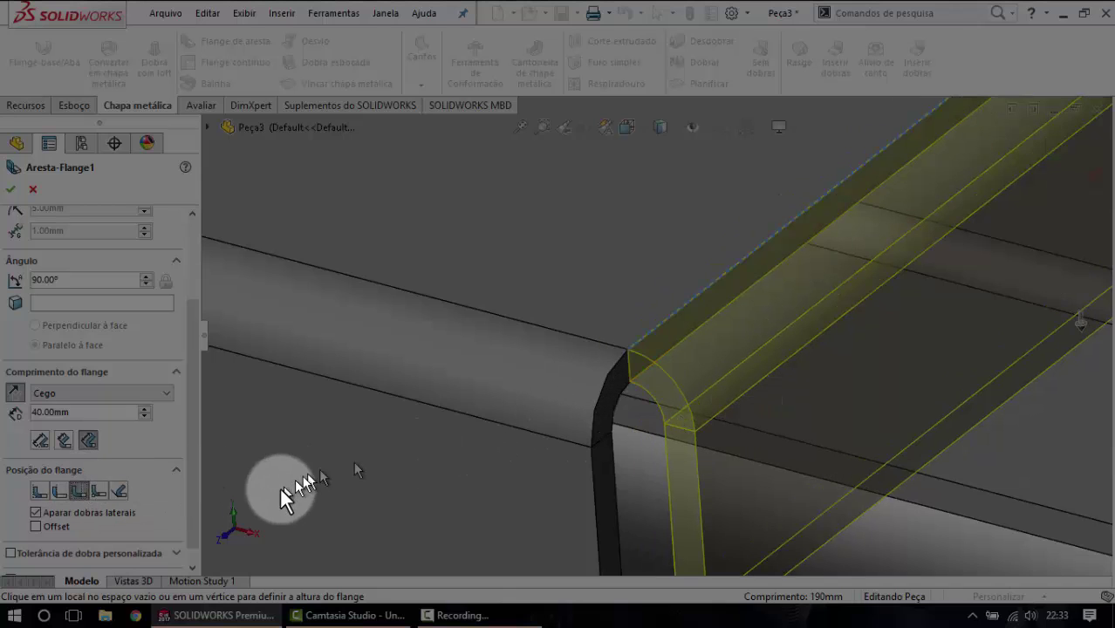
left_click(98, 491)
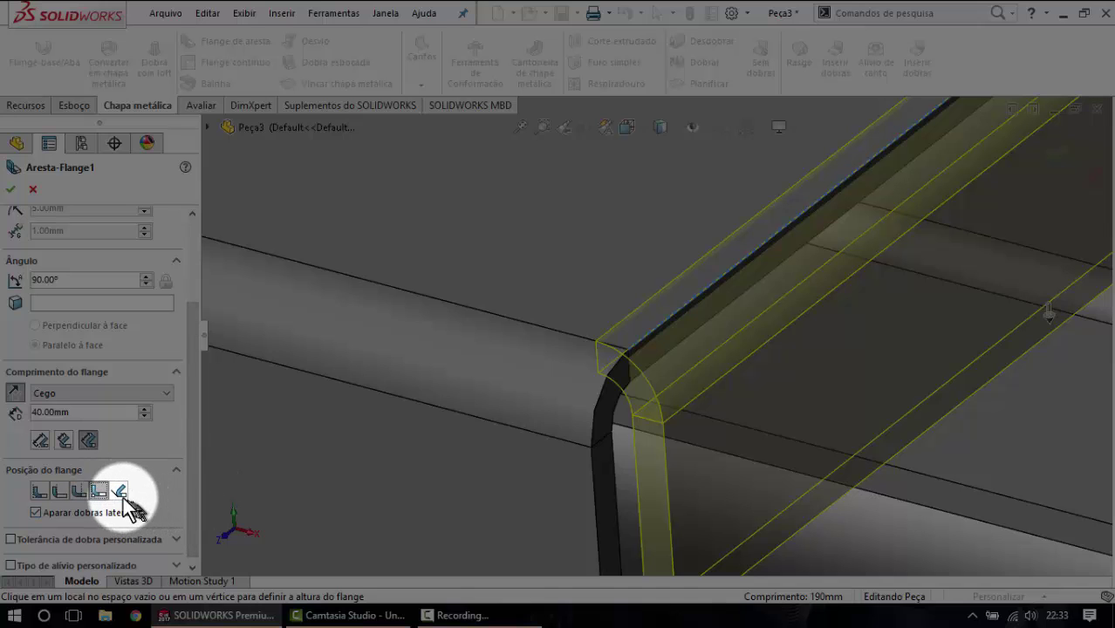
left_click(118, 492)
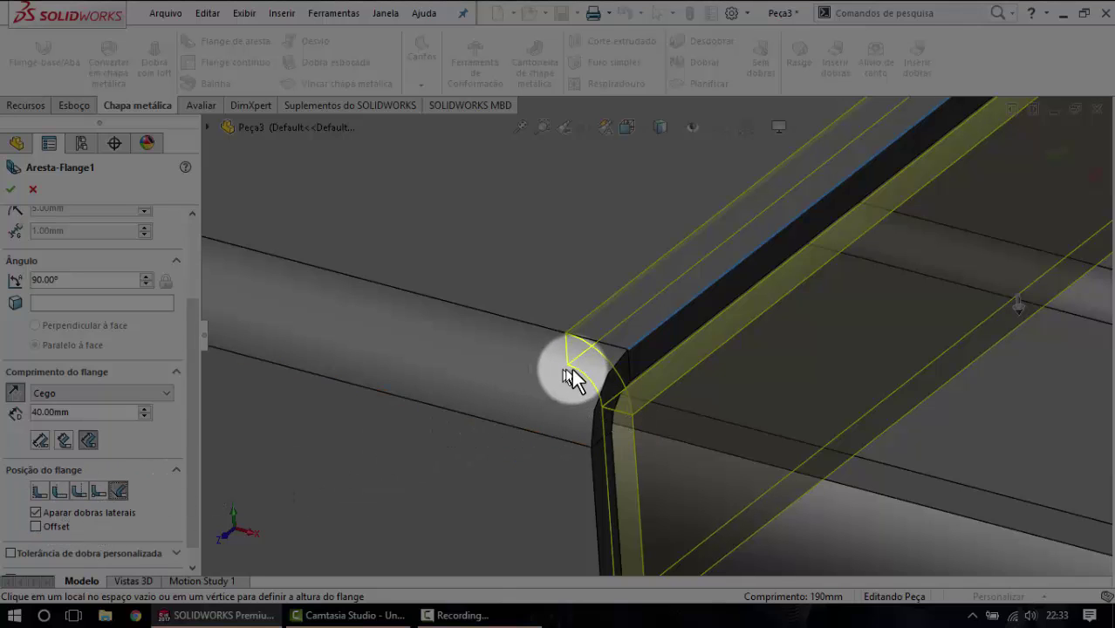
left_click(39, 492)
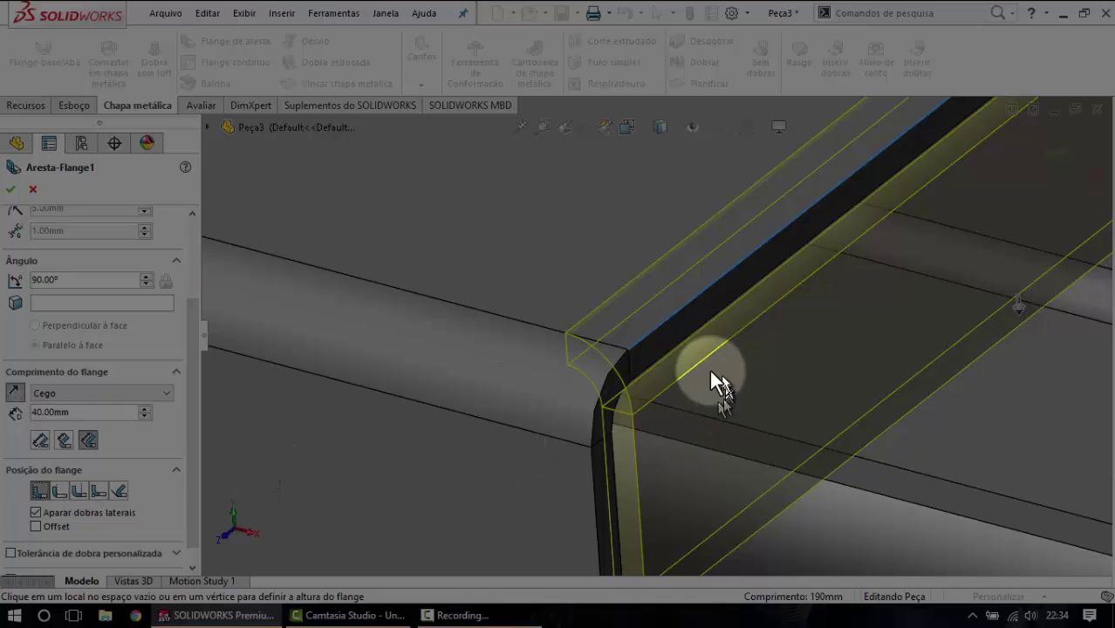
scroll(621, 373, "up", 3)
mouse_move(626, 373)
middle_mouse_down()
mouse_move(859, 194)
mouse_move(709, 242)
middle_mouse_up()
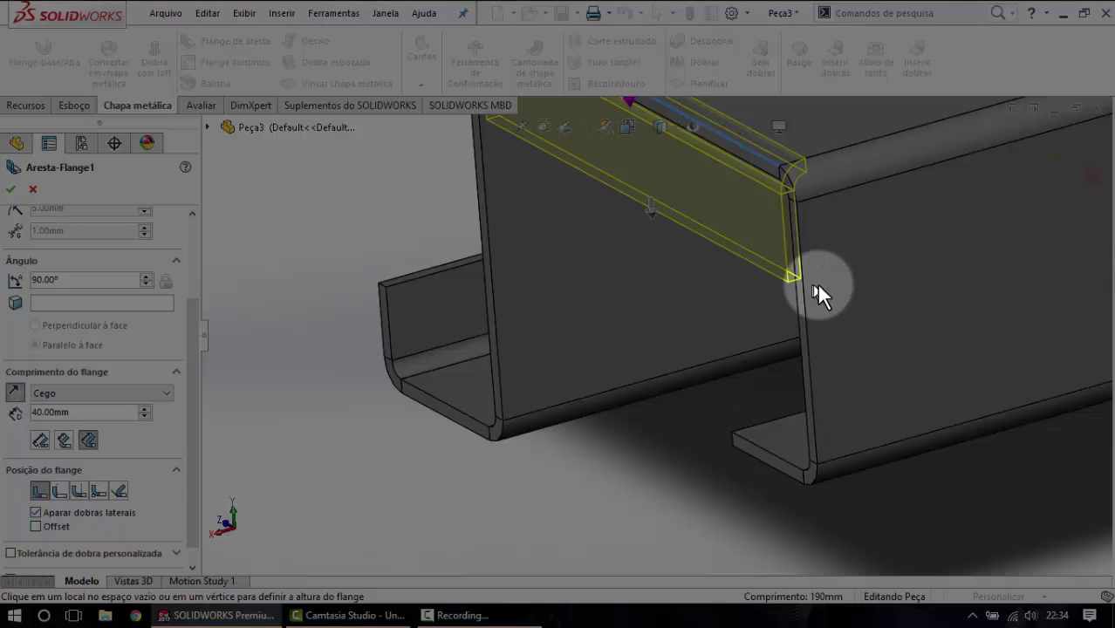
Add the vertical corner edge and the lower short flange edge to Aresta-Flange1.
middle_click_drag(817, 282, 716, 314)
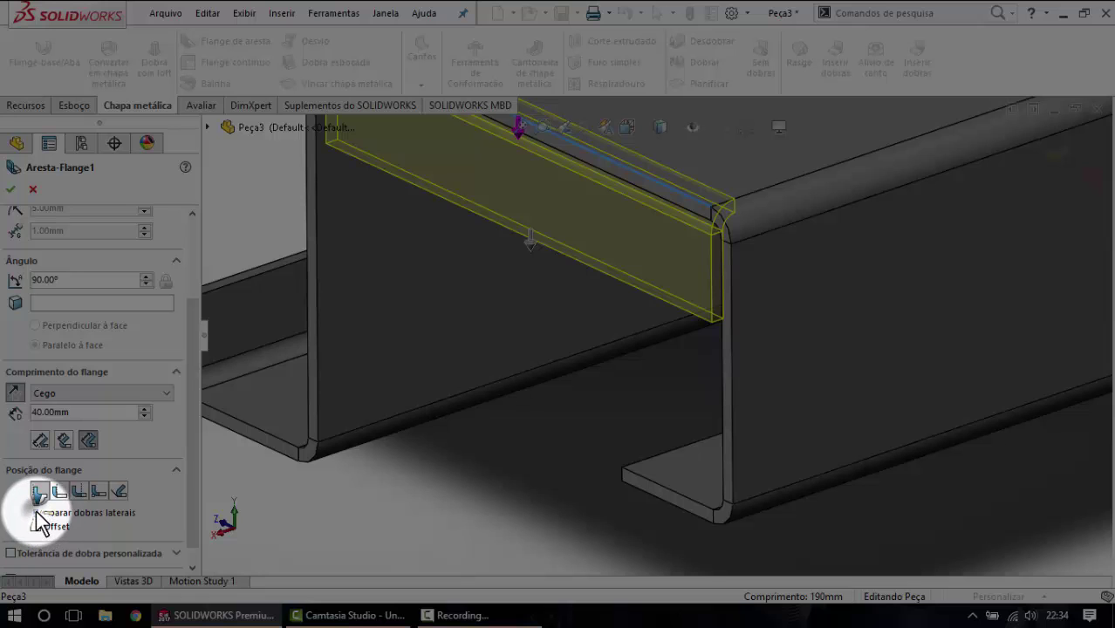
left_click(731, 368)
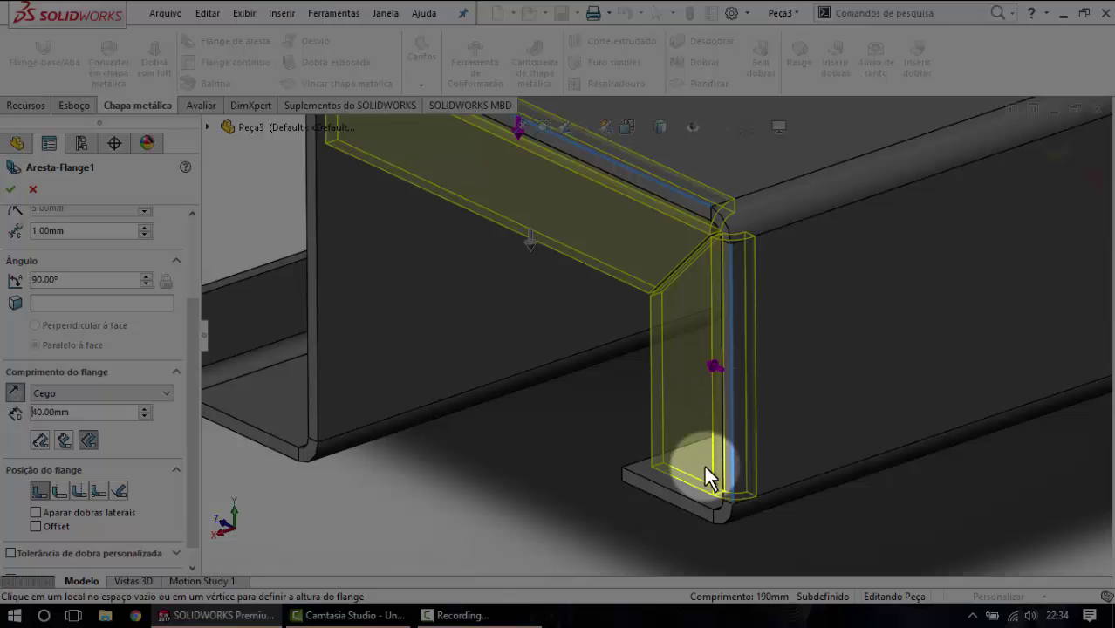
scroll(704, 398, "down", 1)
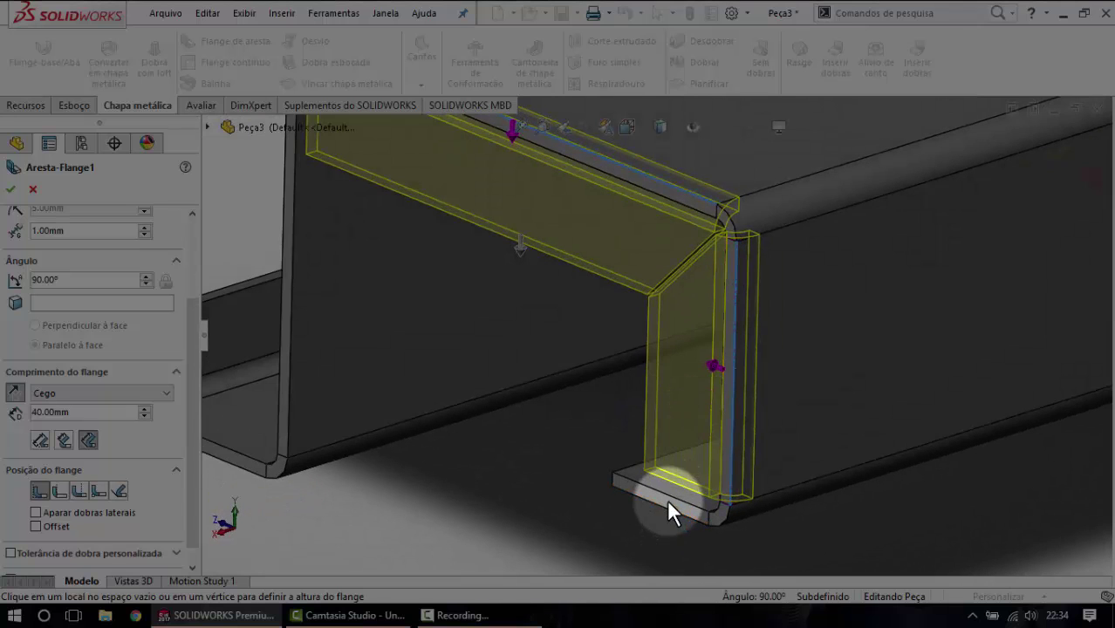
left_click(671, 499)
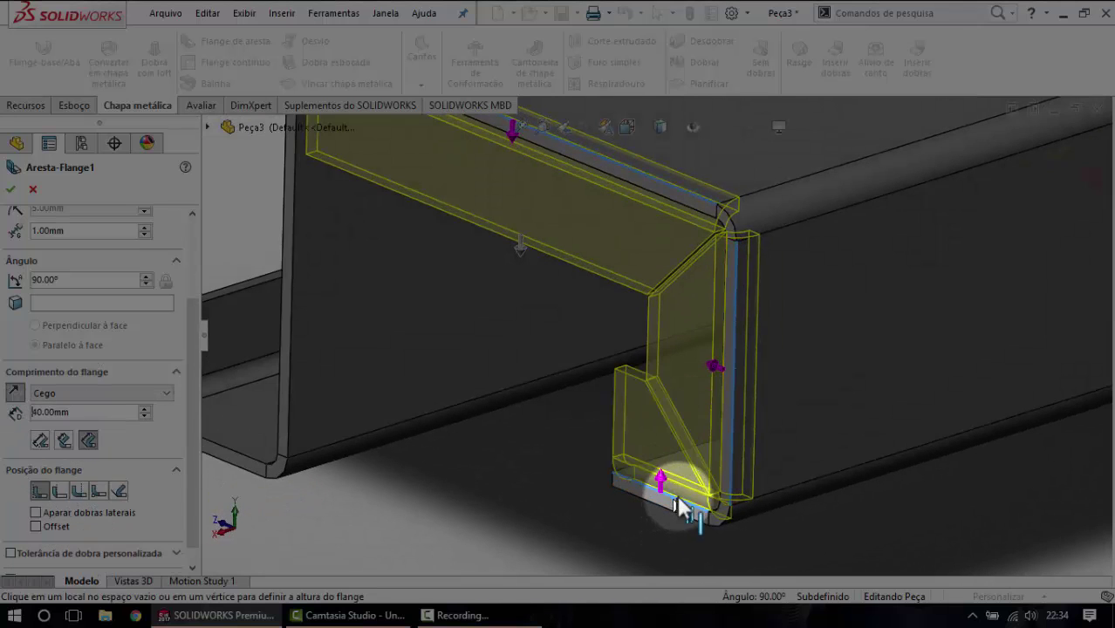
mouse_move(735, 396)
middle_mouse_down()
mouse_move(736, 316)
mouse_move(690, 287)
mouse_move(622, 275)
mouse_move(642, 294)
middle_mouse_up()
scroll(660, 404, "up", 2)
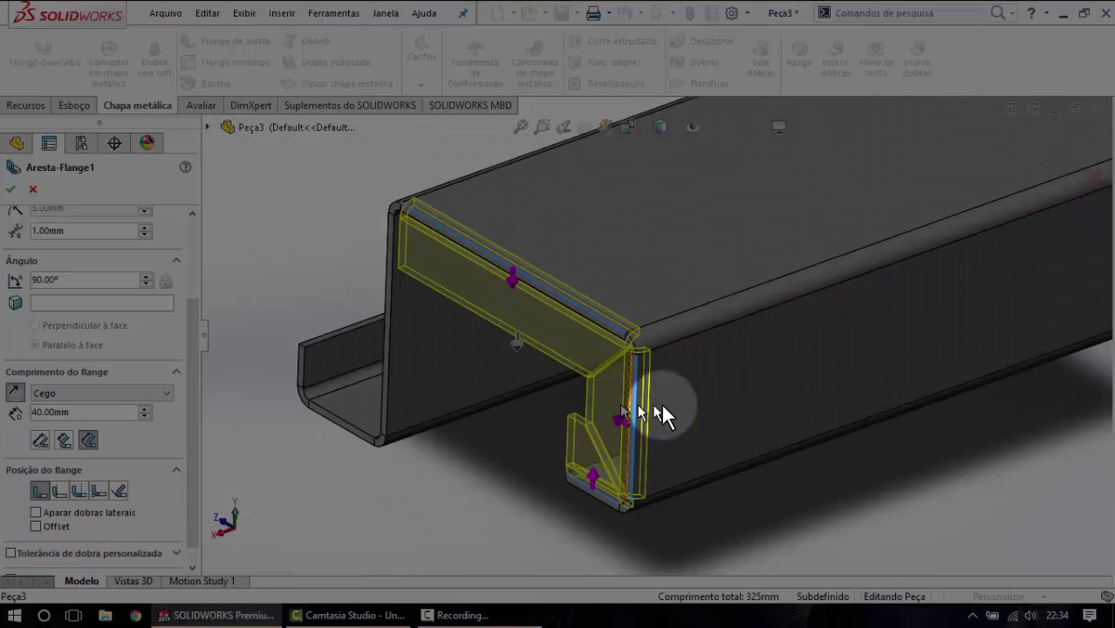
mouse_move(656, 405)
middle_mouse_down()
mouse_move(671, 366)
mouse_move(749, 326)
mouse_move(717, 362)
middle_mouse_up()
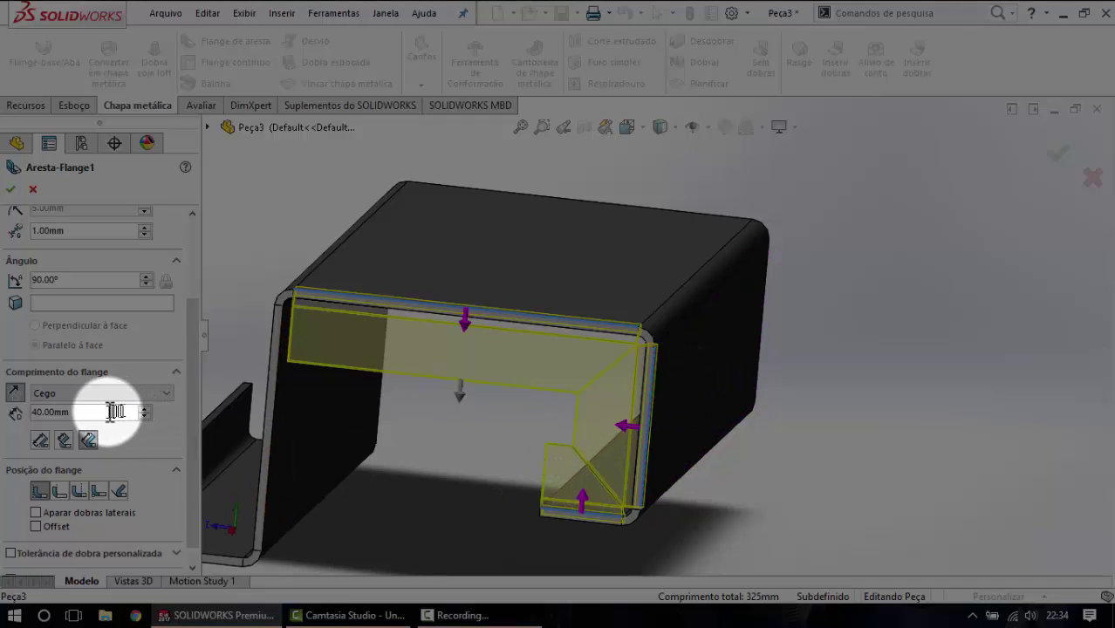
Change the flange length to 35 mm and accept Aresta-Flange1.
left_click_drag(120, 412, 20, 414)
type("35")
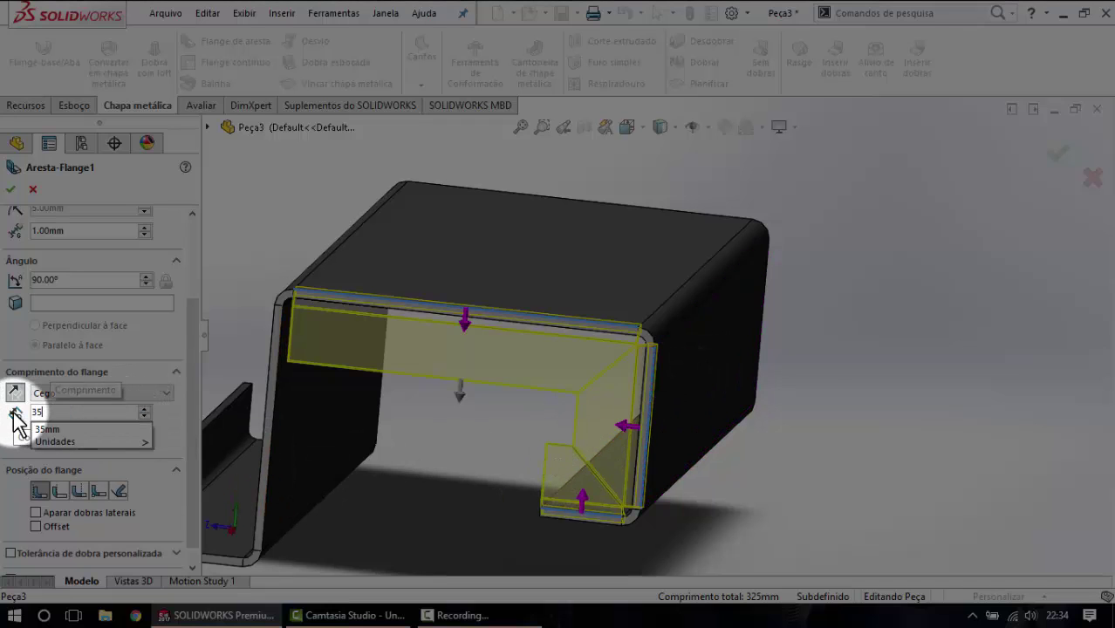
key("Return")
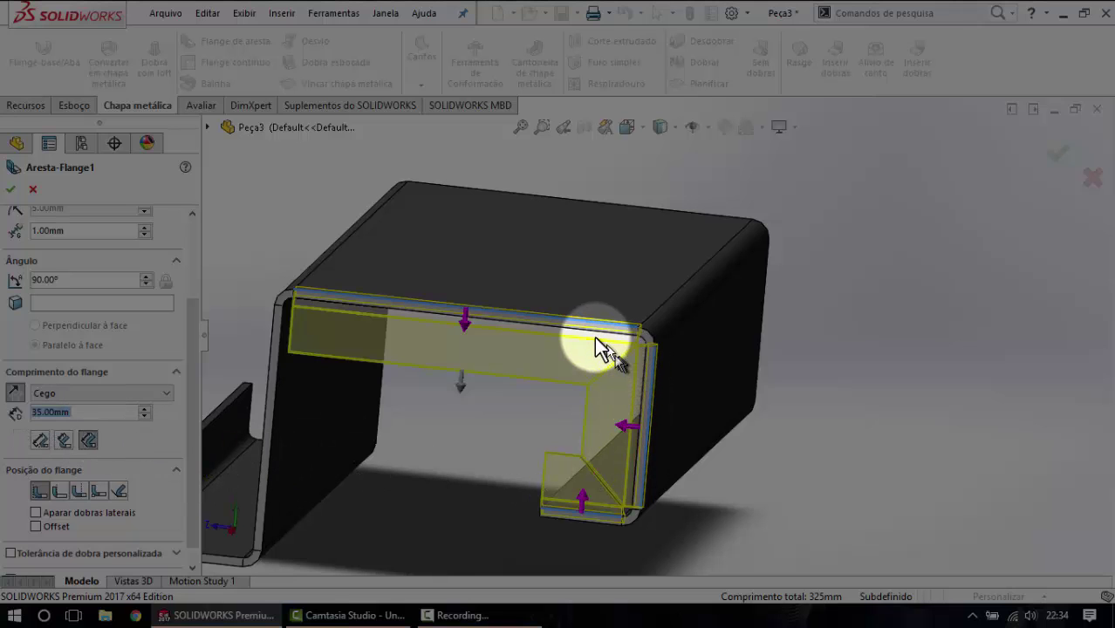
middle_click_drag(598, 343, 580, 348)
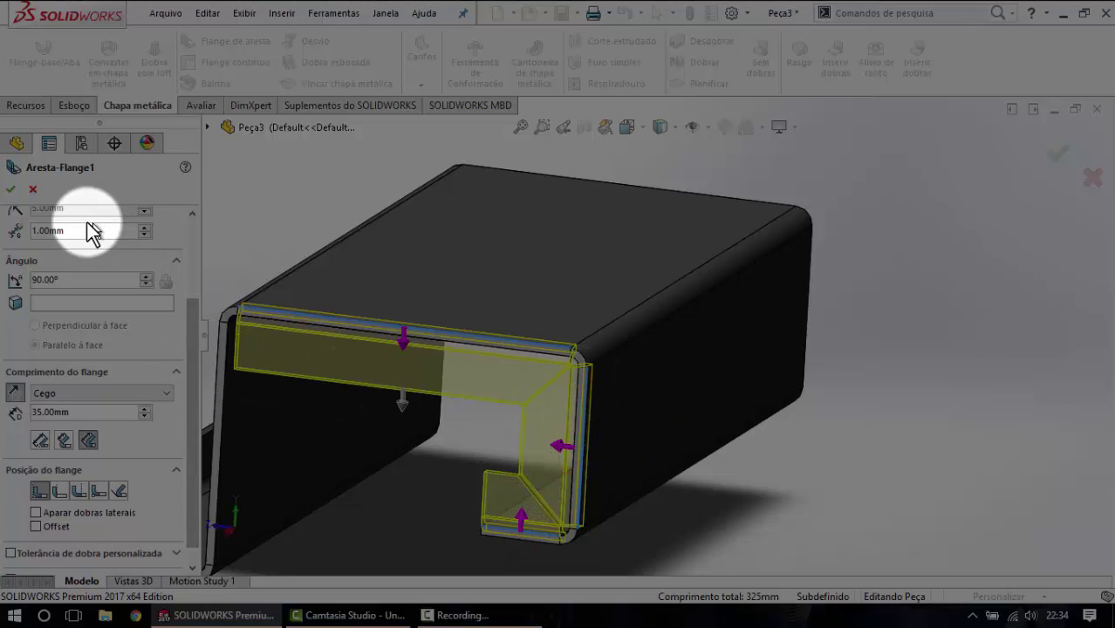
left_click(10, 188)
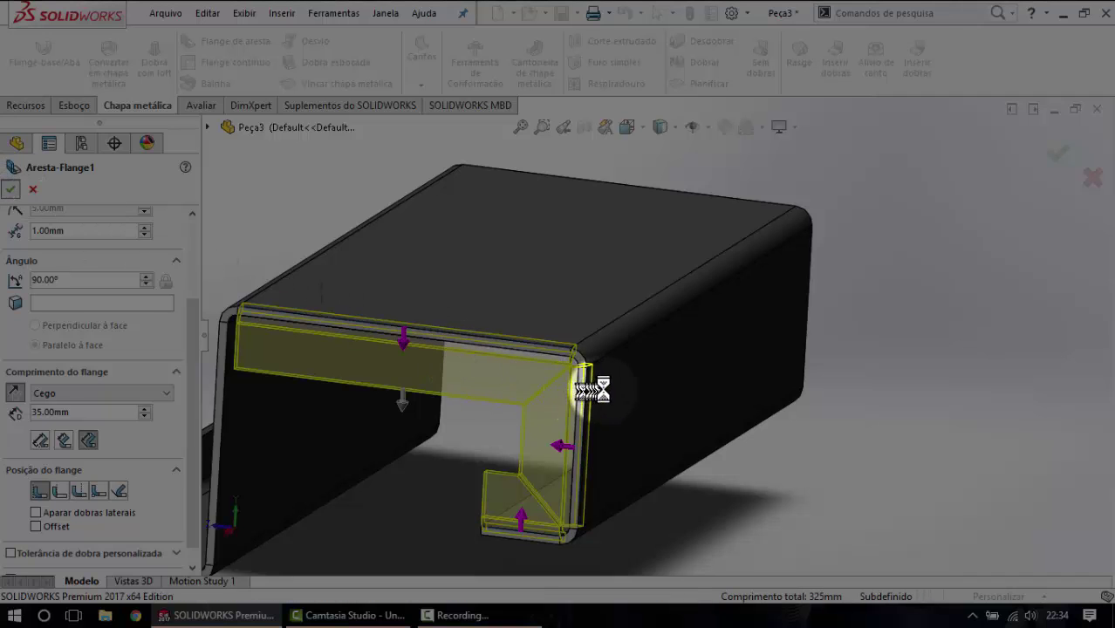
scroll(600, 369, "down", 5)
mouse_move(579, 368)
middle_mouse_down()
mouse_move(645, 367)
mouse_move(596, 444)
mouse_move(374, 393)
mouse_move(436, 423)
mouse_move(398, 411)
middle_mouse_up()
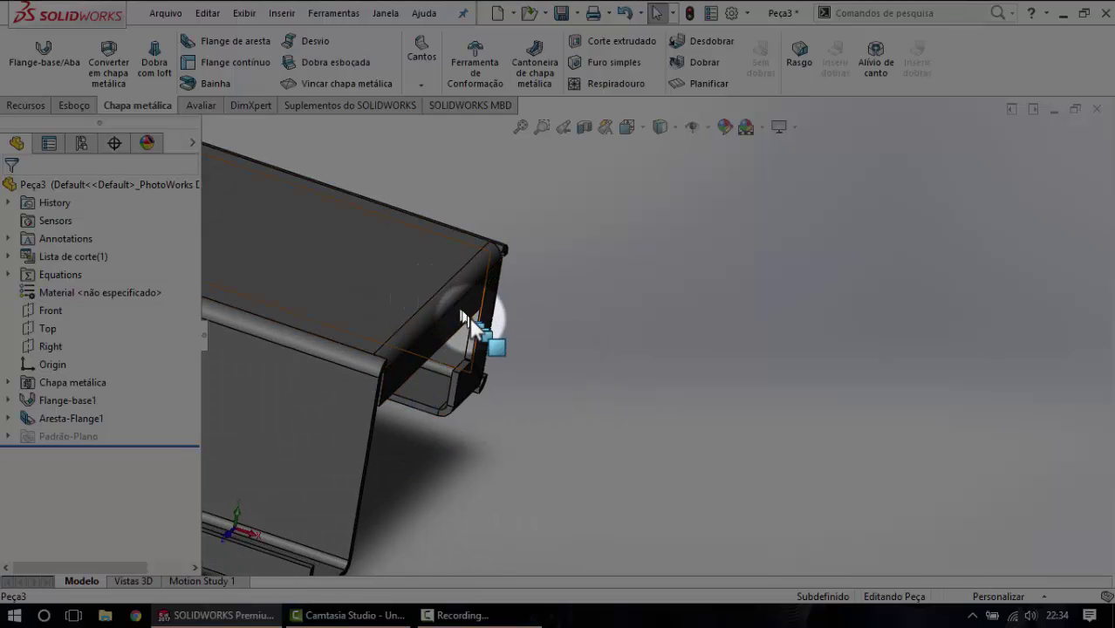
left_click(471, 345)
mouse_move(455, 347)
middle_mouse_down()
mouse_move(405, 292)
mouse_move(343, 263)
mouse_move(486, 376)
mouse_move(567, 323)
mouse_move(542, 373)
mouse_move(568, 414)
middle_mouse_up()
scroll(568, 410, "down", 3)
middle_click_drag(628, 369, 677, 323)
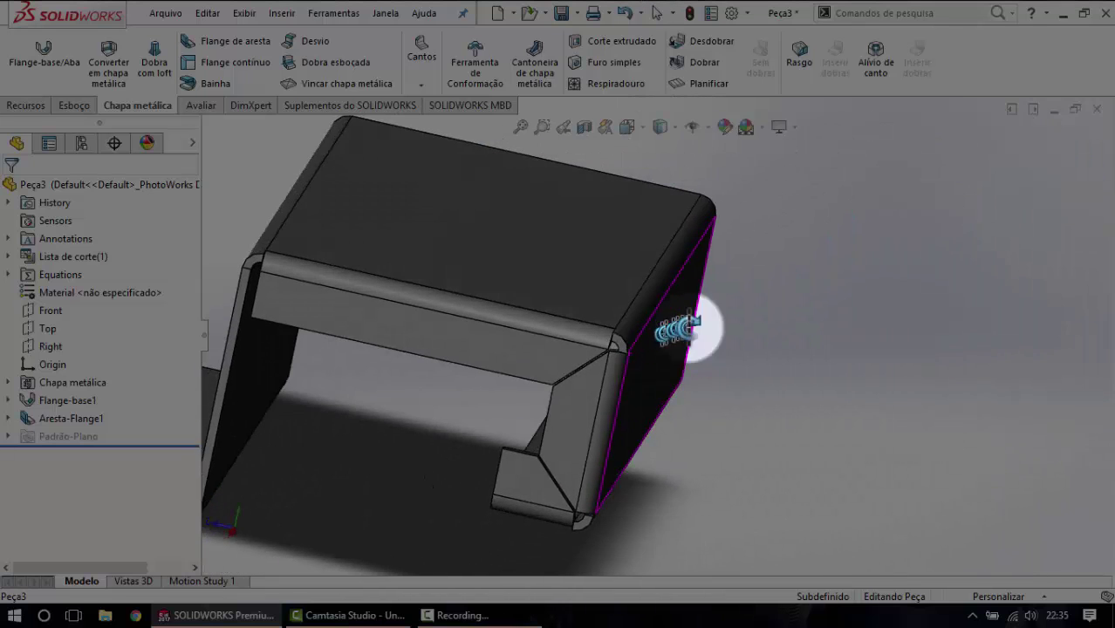
scroll(600, 349, "down", 3)
scroll(610, 362, "up", 3)
middle_click_drag(622, 373, 609, 162)
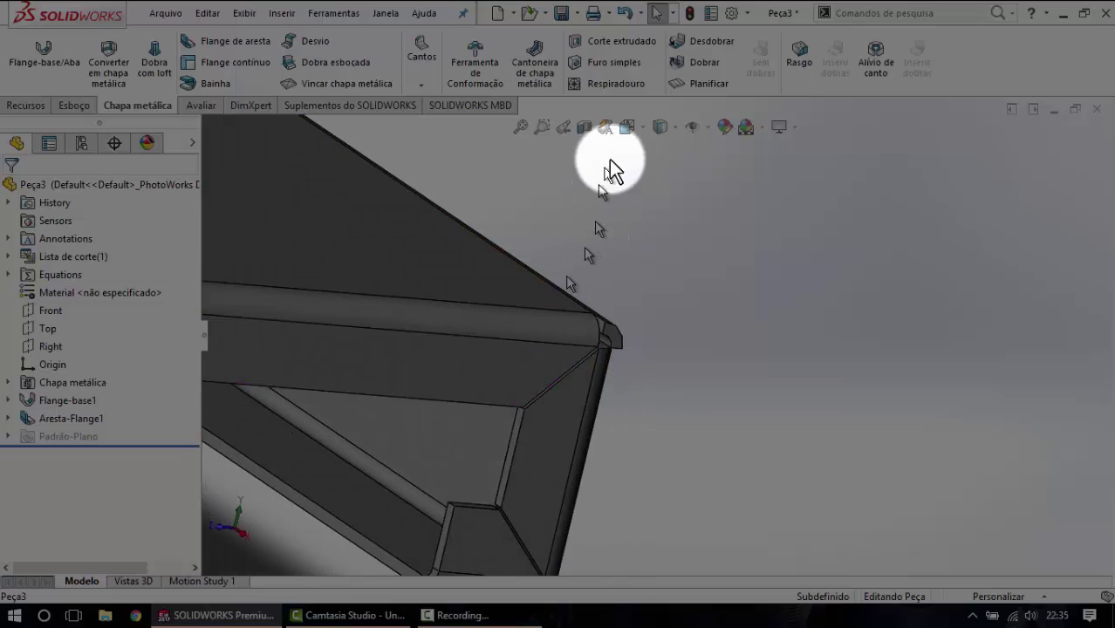
middle_click_drag(604, 436, 676, 209)
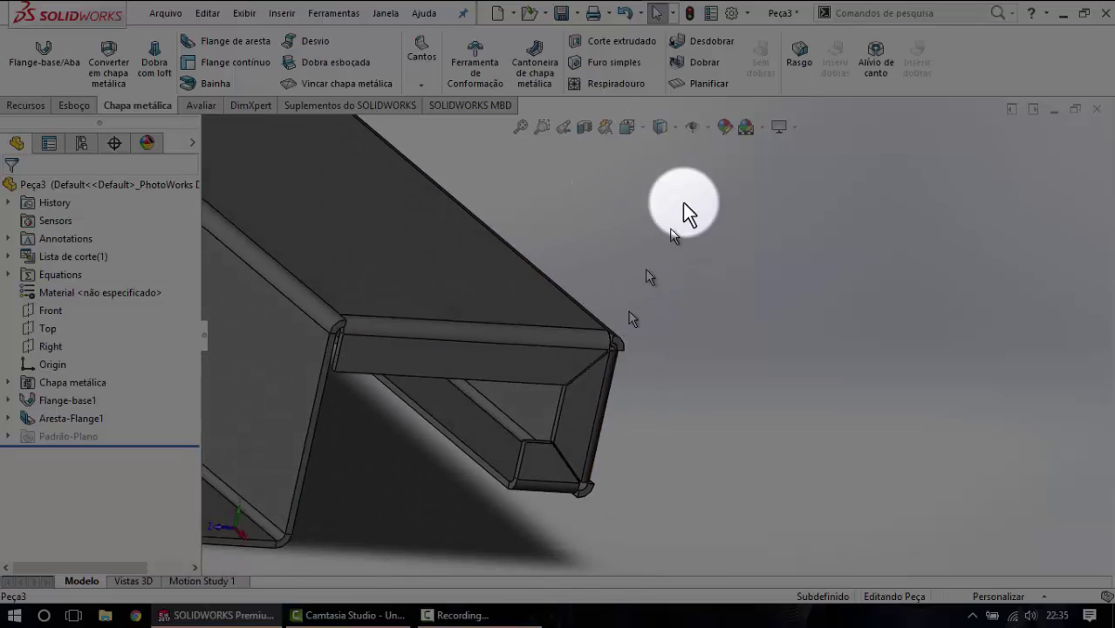
left_click(708, 85)
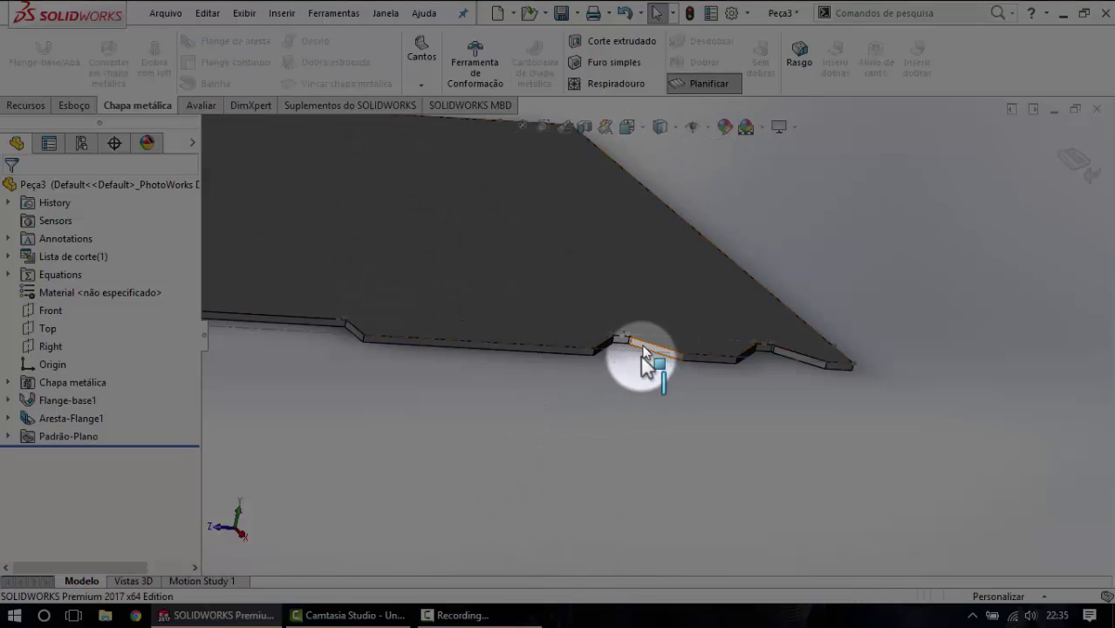
middle_click_drag(643, 357, 656, 349)
left_click(672, 288)
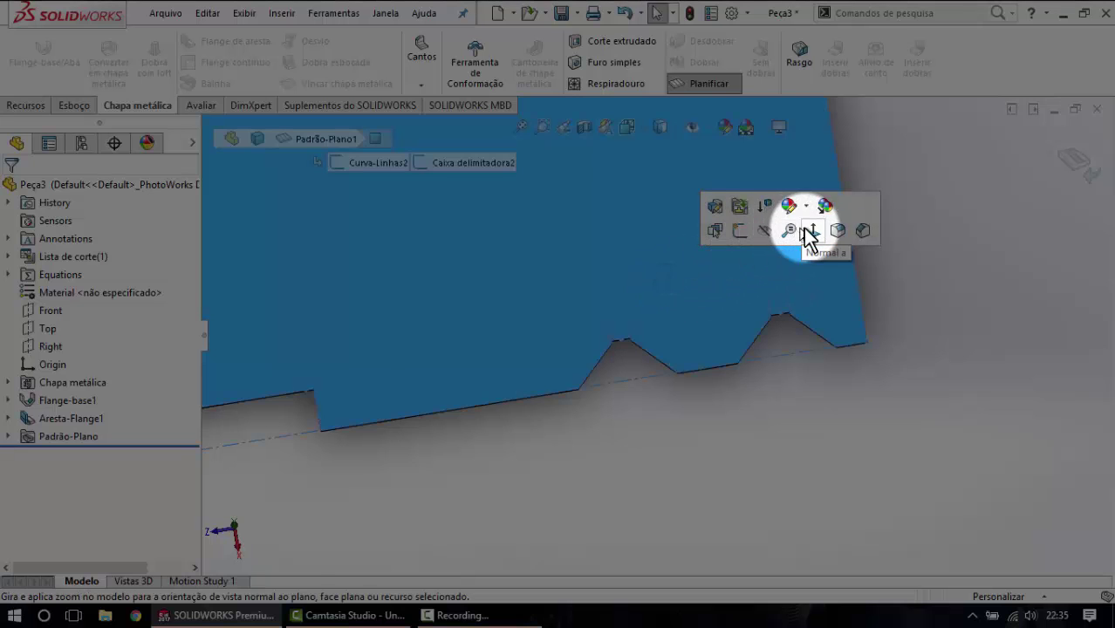
left_click(810, 231)
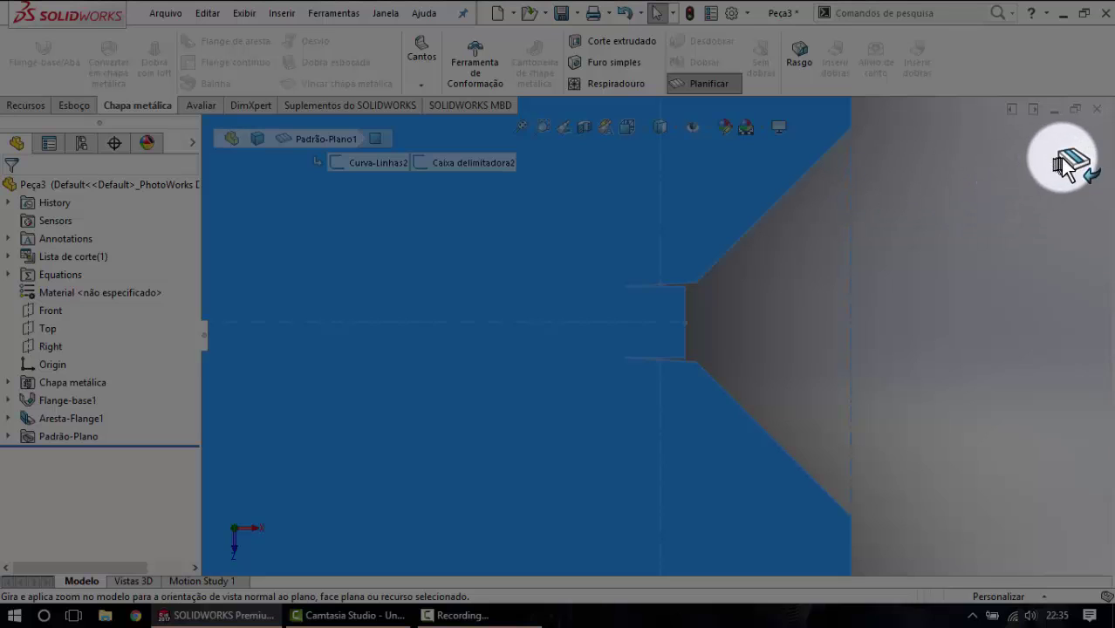
left_click(1051, 162)
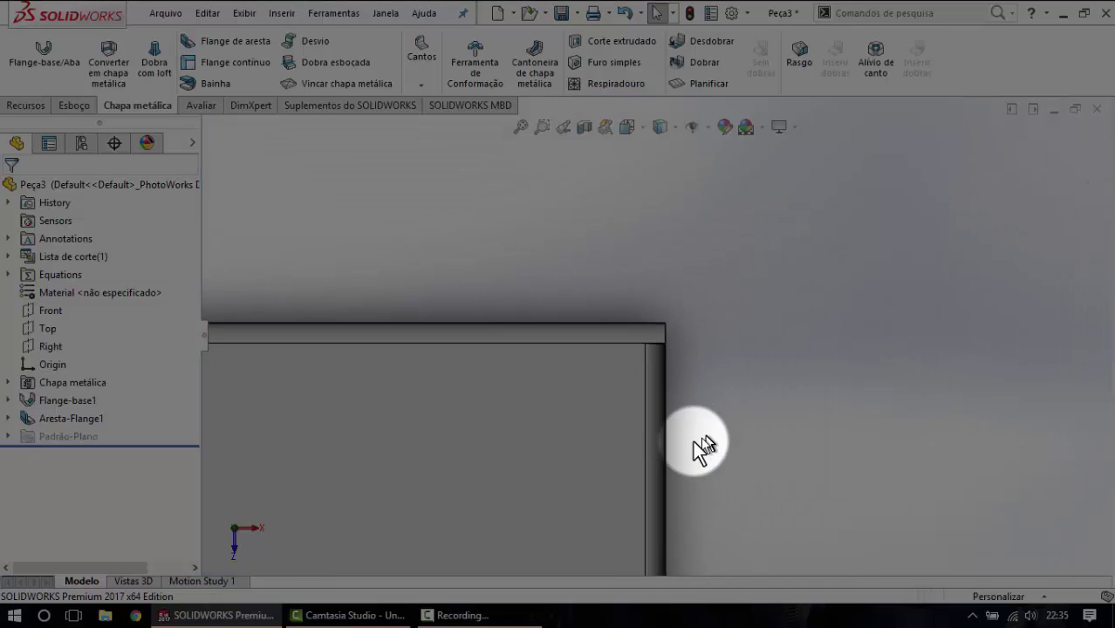
mouse_move(702, 449)
middle_mouse_down()
mouse_move(715, 261)
mouse_move(605, 182)
middle_mouse_up()
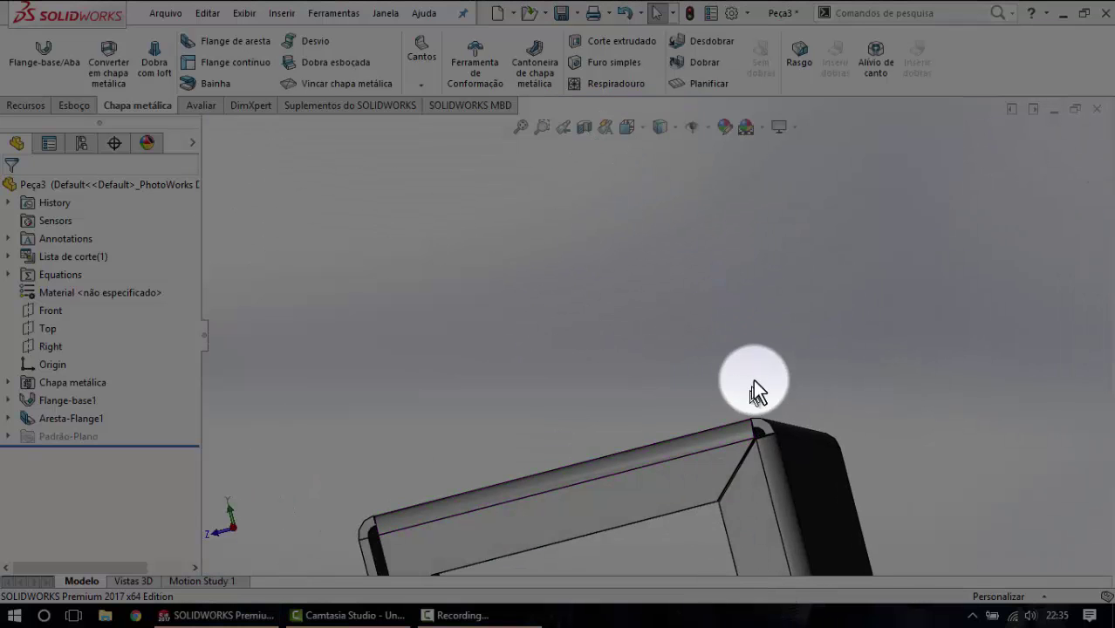
mouse_move(757, 393)
middle_mouse_down()
mouse_move(726, 398)
mouse_move(672, 543)
mouse_move(738, 381)
mouse_move(702, 329)
mouse_move(530, 431)
middle_mouse_up()
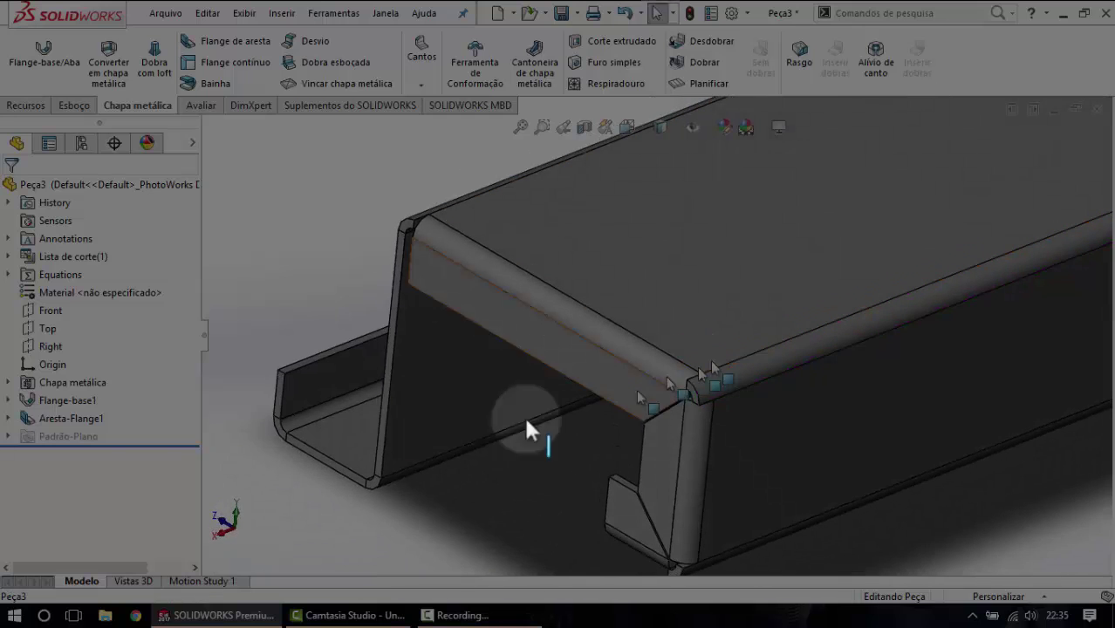
Edit Aresta-Flange1, turn on Aparar dobras laterais and confirm the change.
left_click(59, 423)
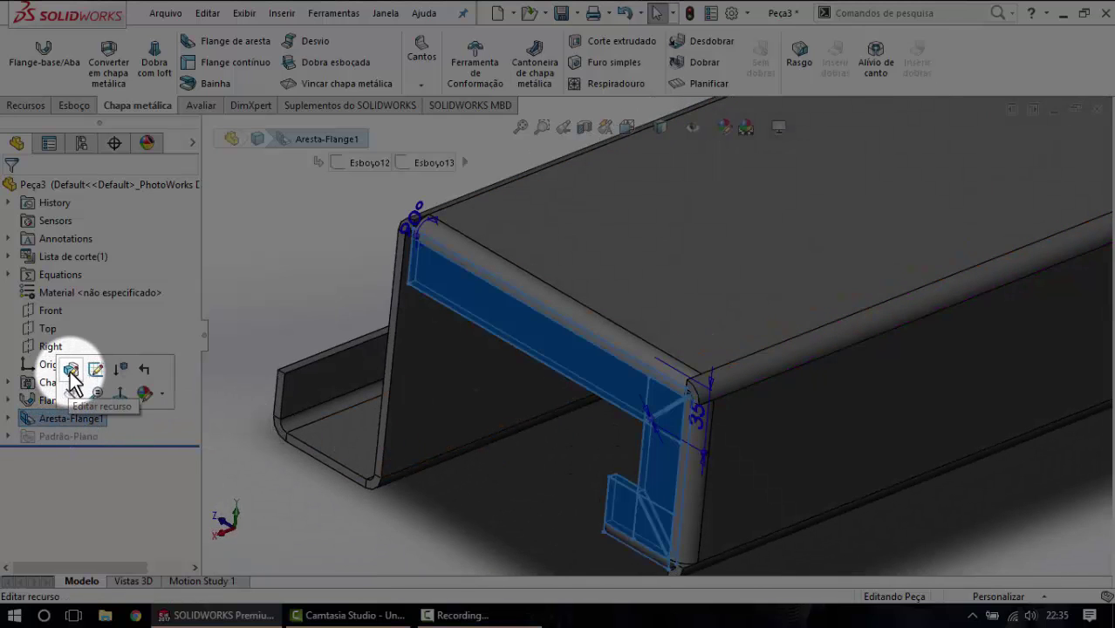
left_click(70, 370)
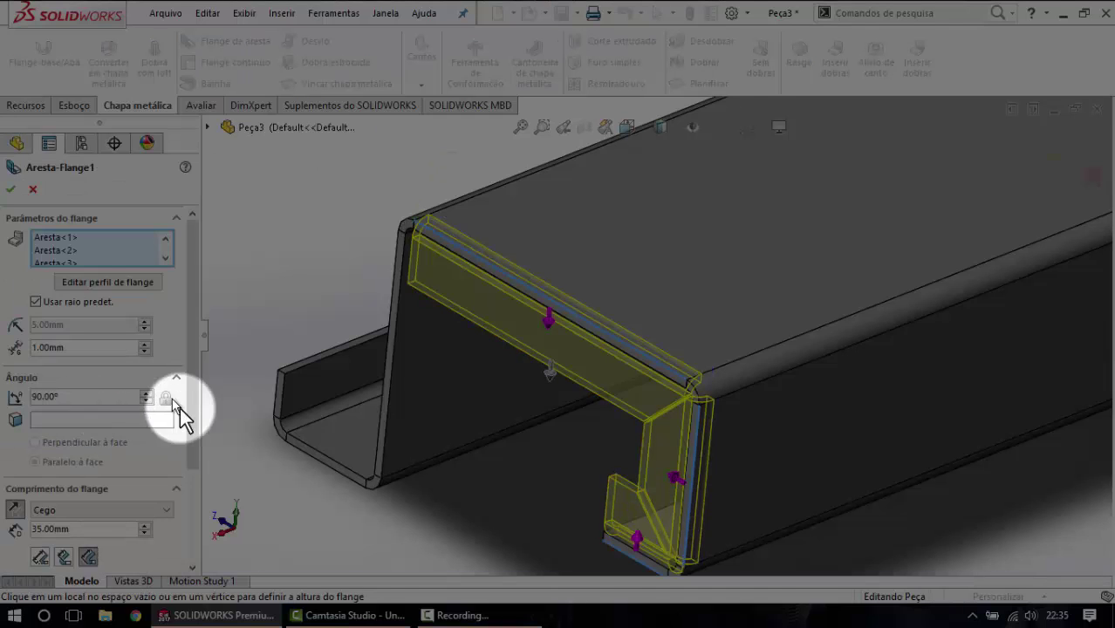
left_click_drag(192, 465, 188, 545)
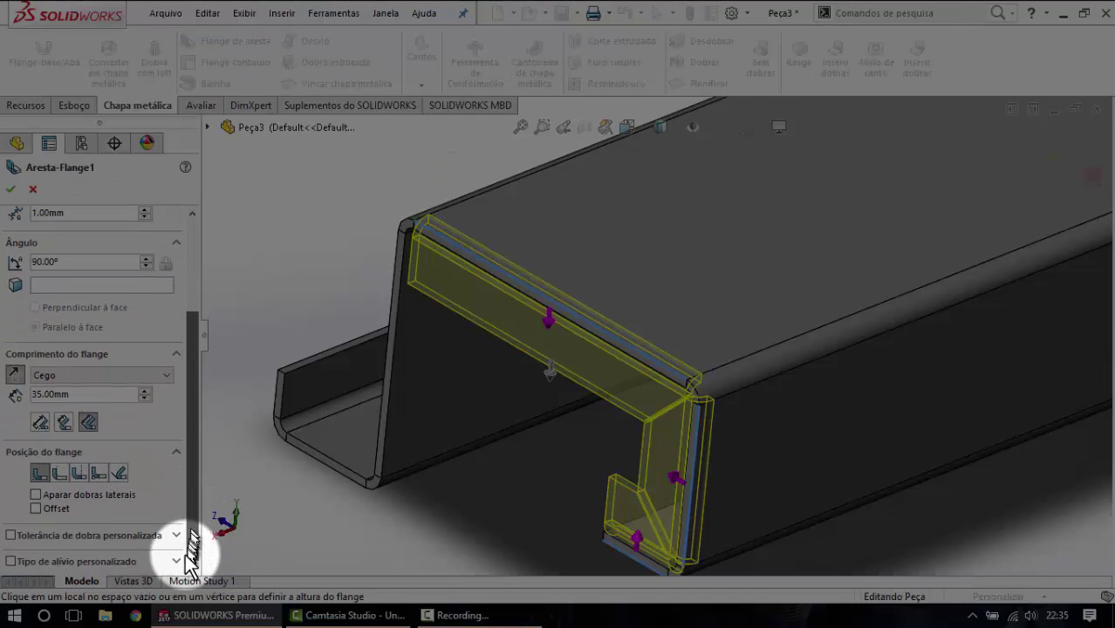
left_click(35, 494)
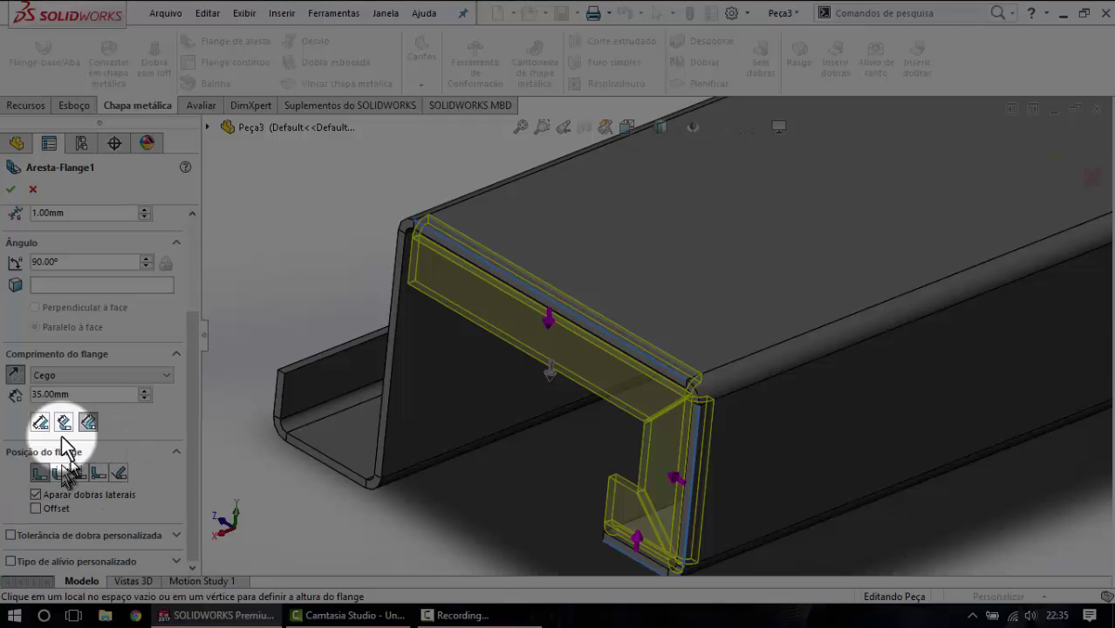
left_click(11, 190)
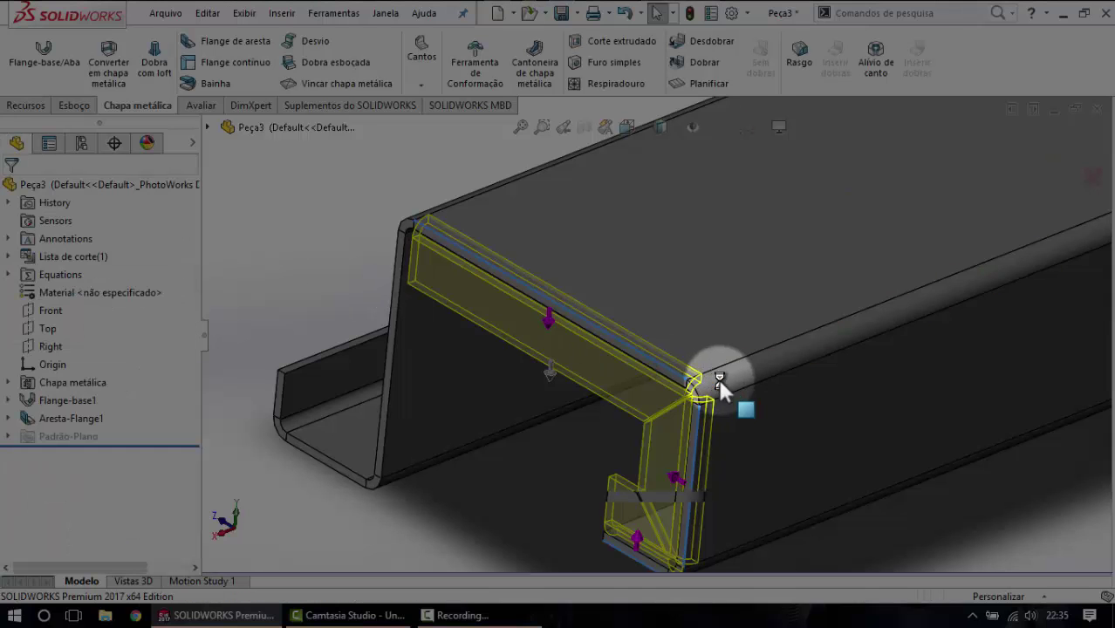
scroll(711, 381, "down", 3)
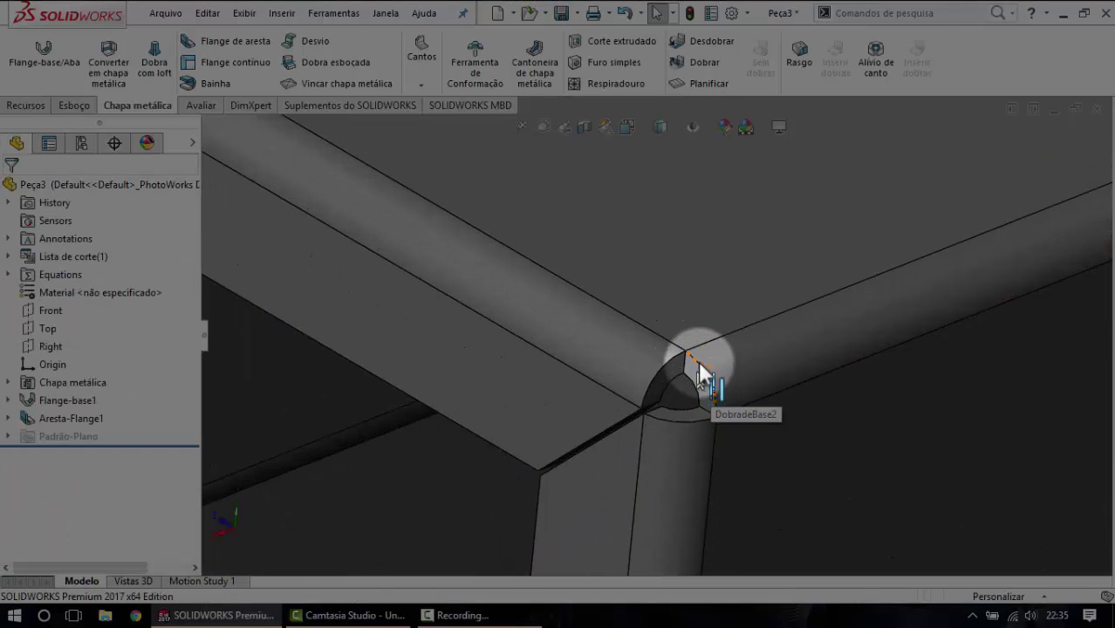
scroll(693, 378, "up", 5)
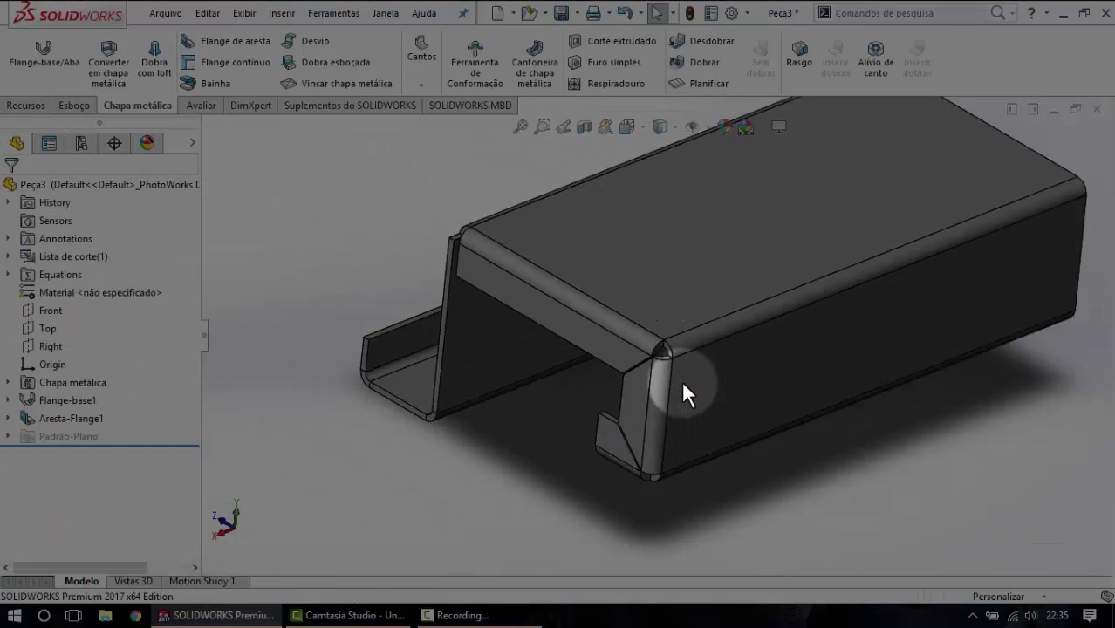
left_click(693, 88)
scroll(704, 353, "up", 3)
left_click(671, 297)
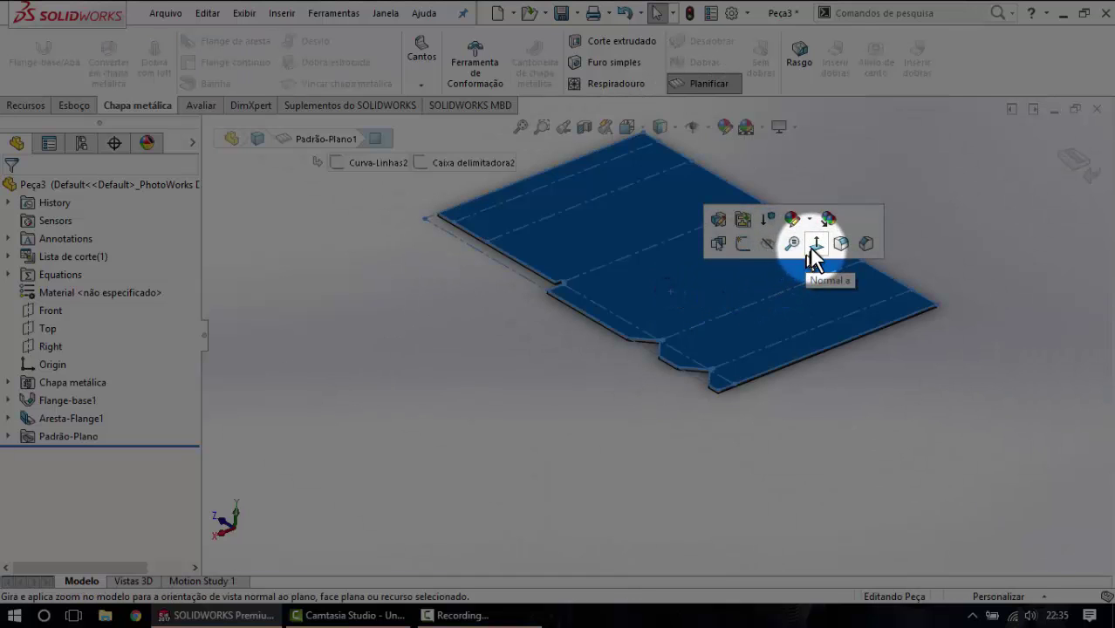
left_click(815, 246)
scroll(789, 213, "down", 5)
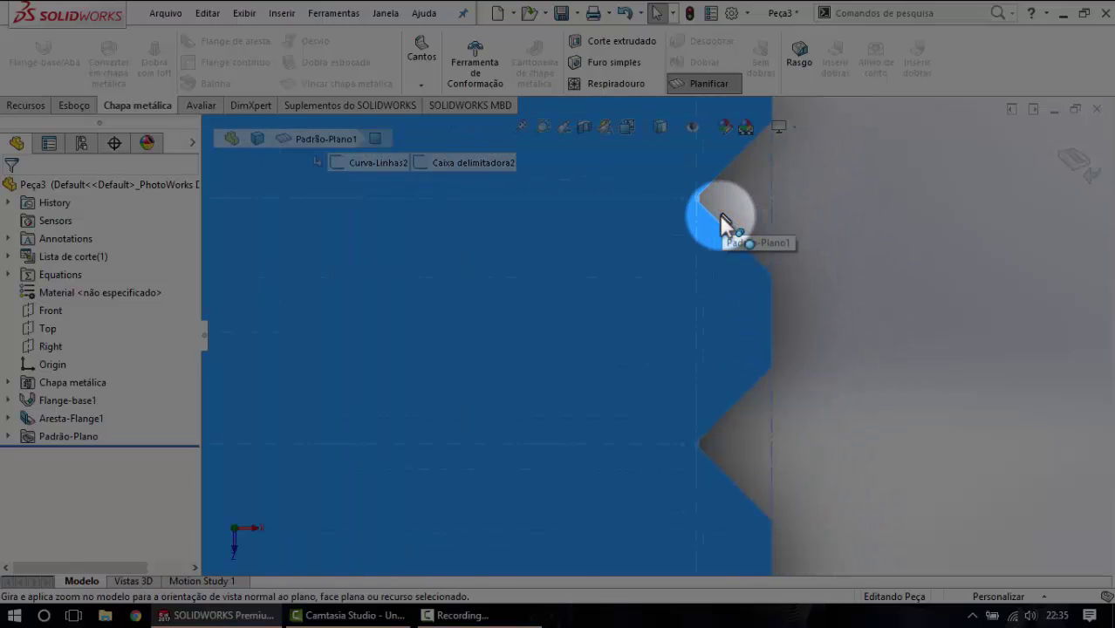
scroll(722, 223, "up", 2)
scroll(685, 297, "down", 3)
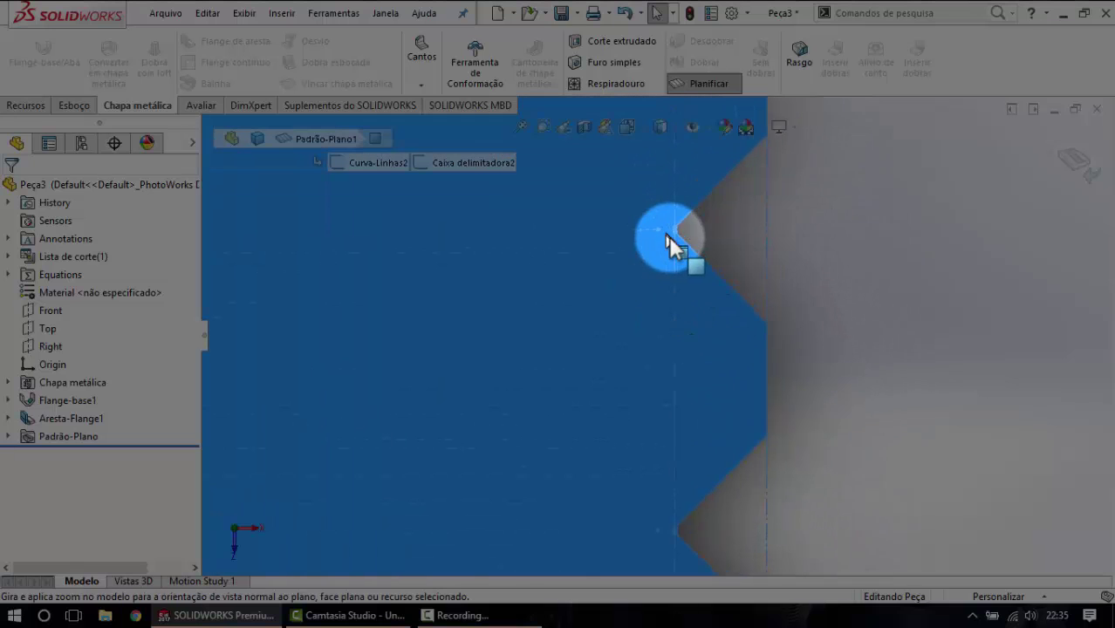
scroll(668, 236, "down", 2)
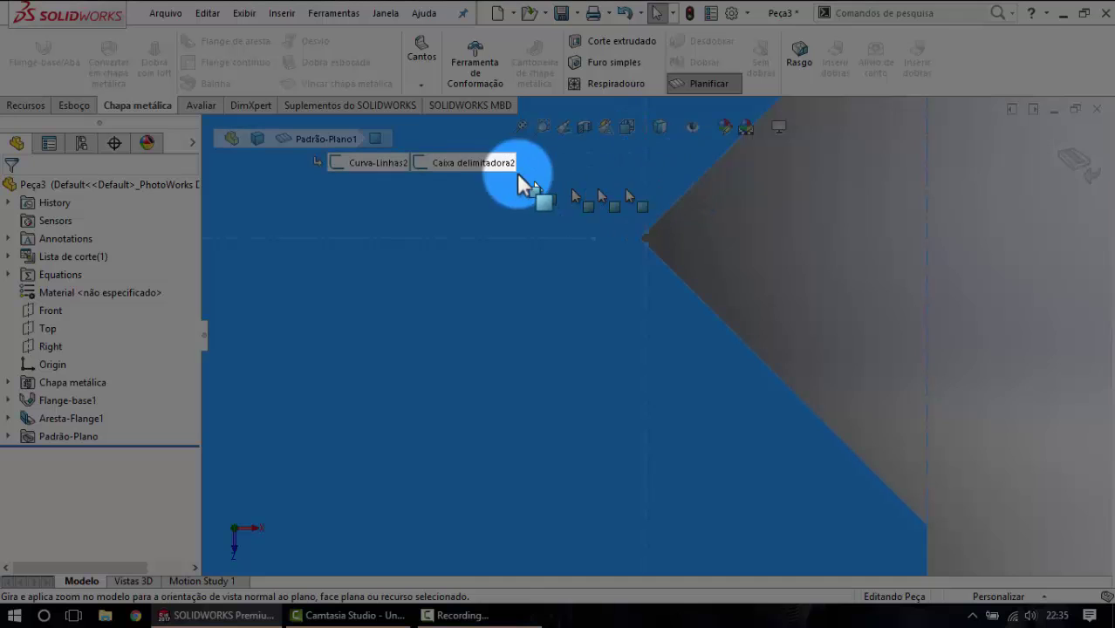
left_click(520, 127)
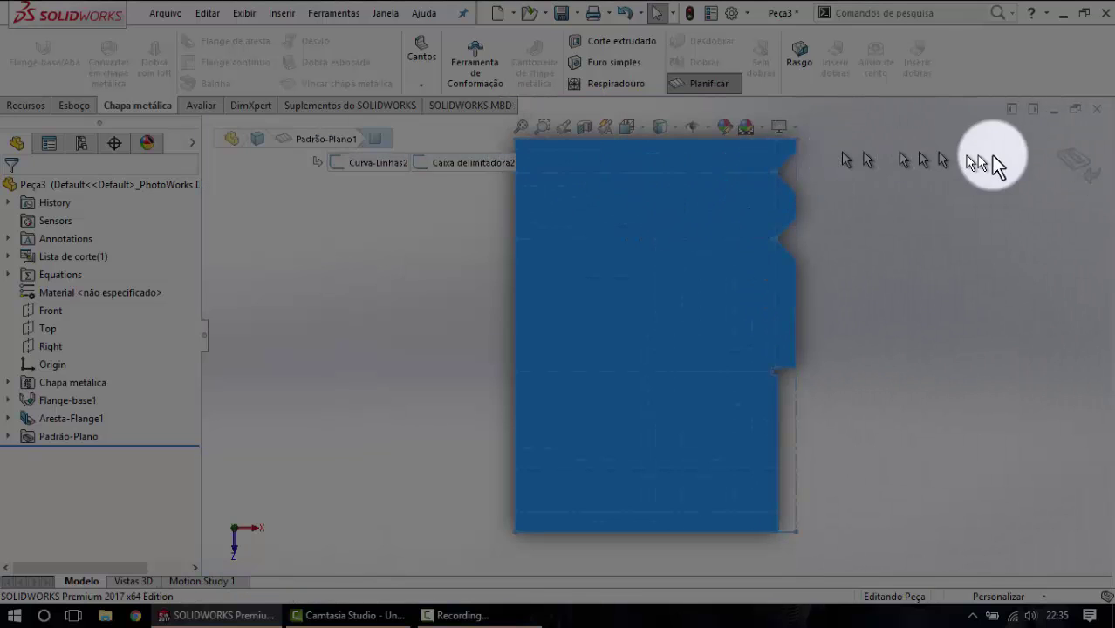
scroll(801, 189, "down", 2)
scroll(768, 194, "down", 2)
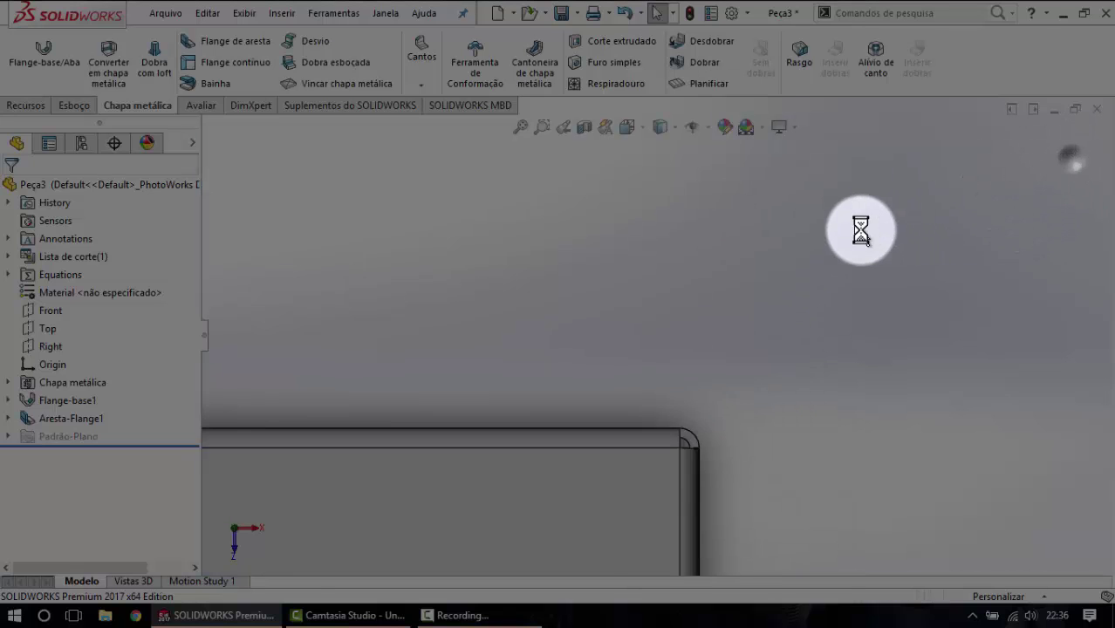
Orbit and zoom the refolded part, fitting it to the view, to locate the flange corner.
mouse_move(715, 498)
middle_mouse_down()
mouse_move(584, 374)
mouse_move(656, 486)
middle_mouse_up()
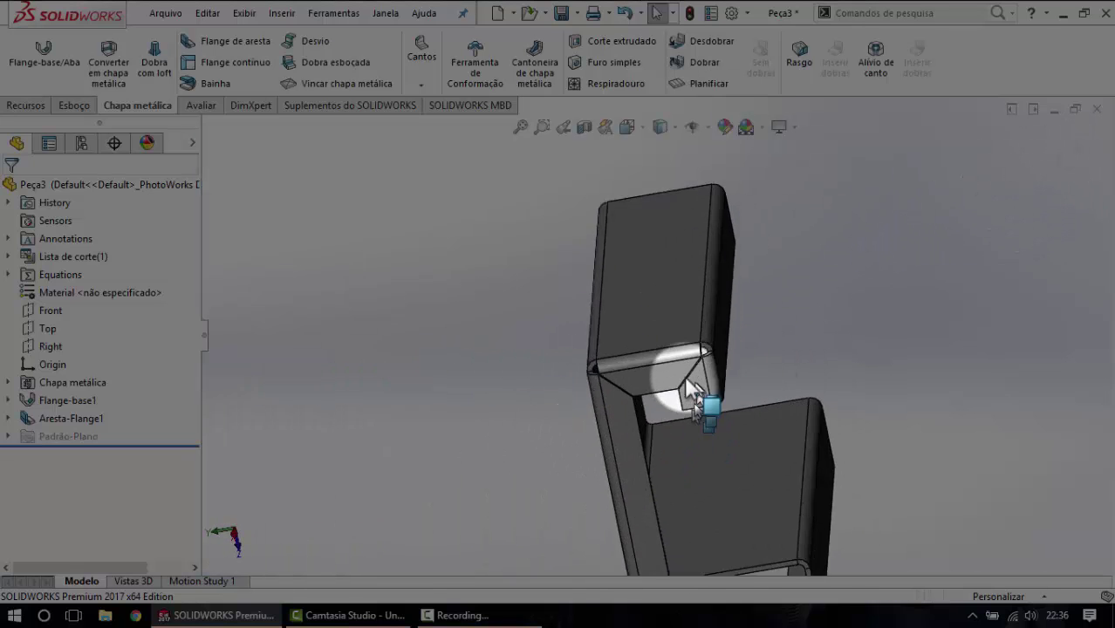
mouse_move(684, 386)
middle_mouse_down()
mouse_move(884, 356)
mouse_move(816, 137)
mouse_move(687, 376)
middle_mouse_up()
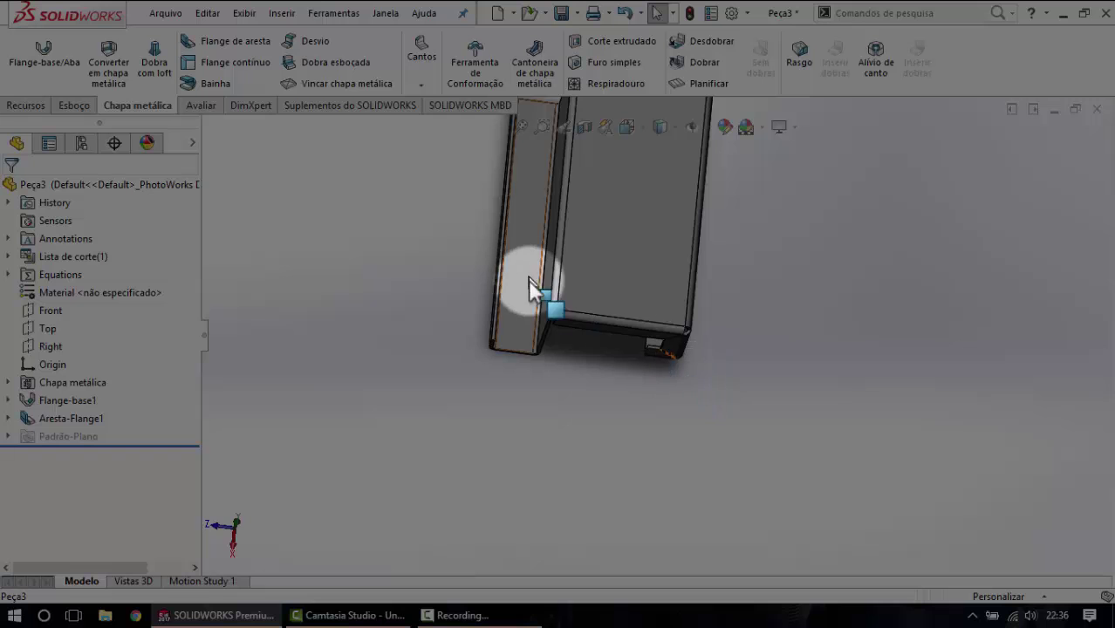
scroll(532, 288, "down", 2)
scroll(621, 343, "down", 2)
scroll(510, 299, "down", 2)
scroll(560, 262, "down", 1)
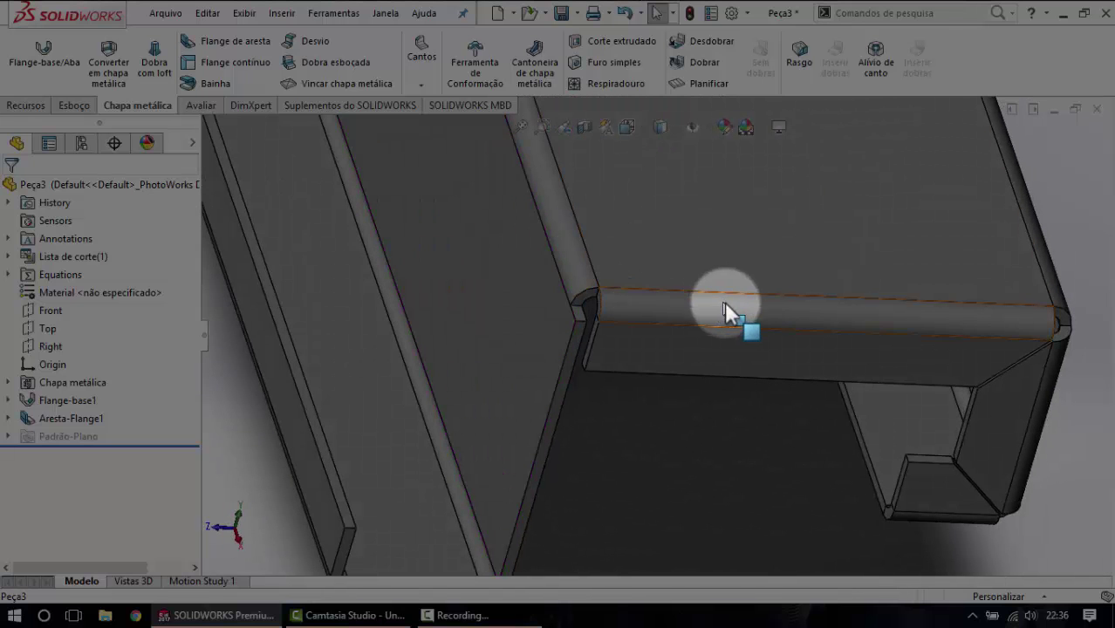
mouse_move(945, 331)
middle_mouse_down()
mouse_move(890, 324)
mouse_move(916, 297)
mouse_move(889, 306)
middle_mouse_up()
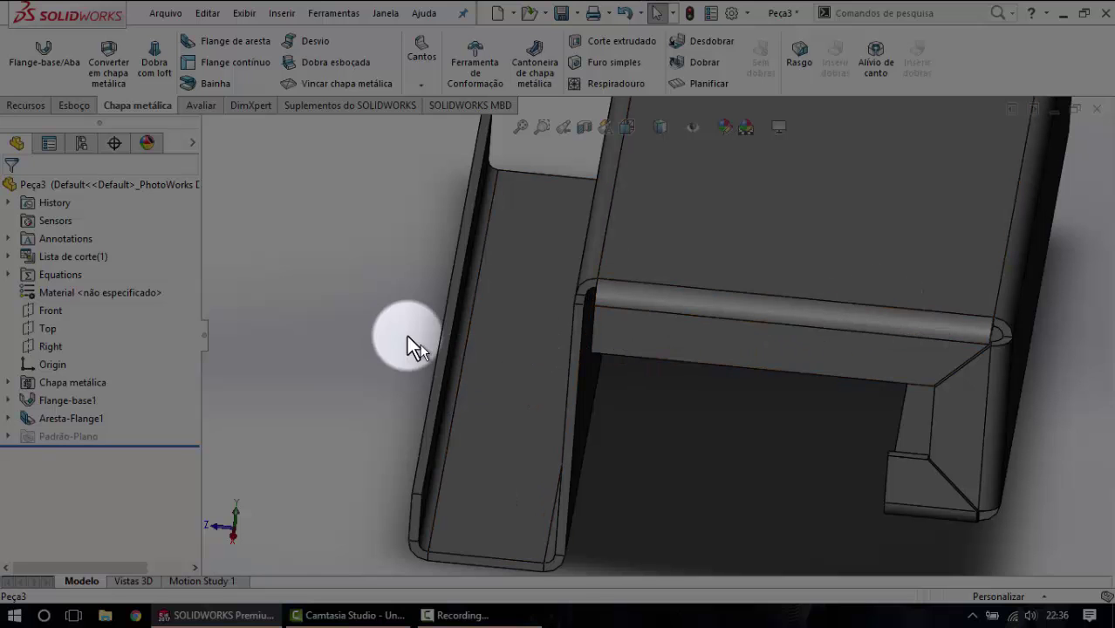
left_click(520, 128)
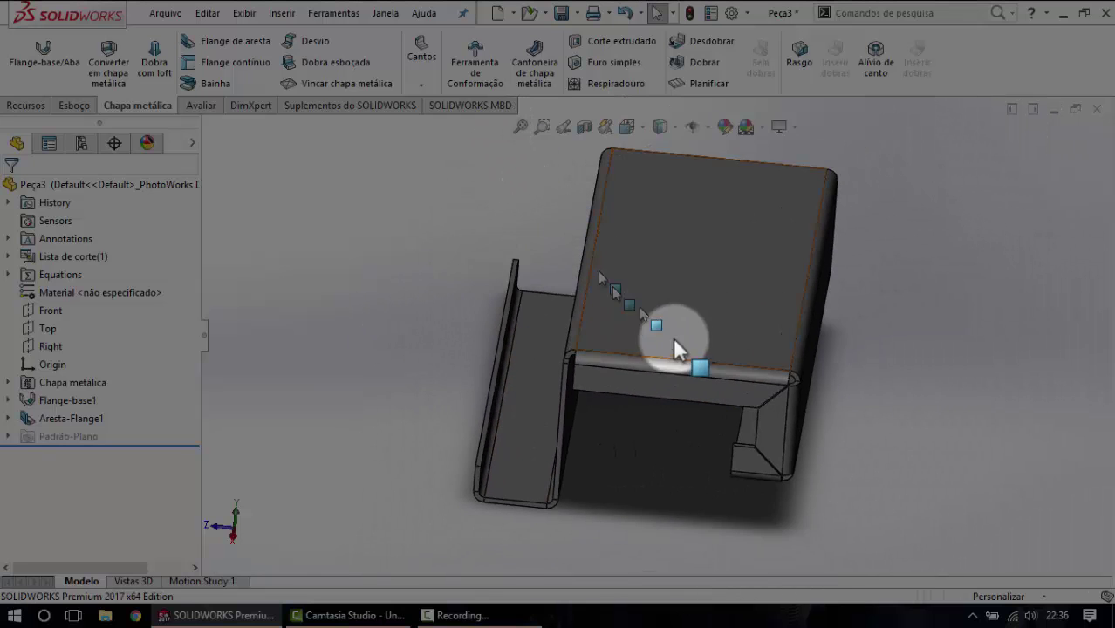
middle_click_drag(672, 337, 810, 311)
mouse_move(689, 324)
middle_mouse_down()
mouse_move(630, 303)
mouse_move(634, 344)
mouse_move(650, 350)
middle_mouse_up()
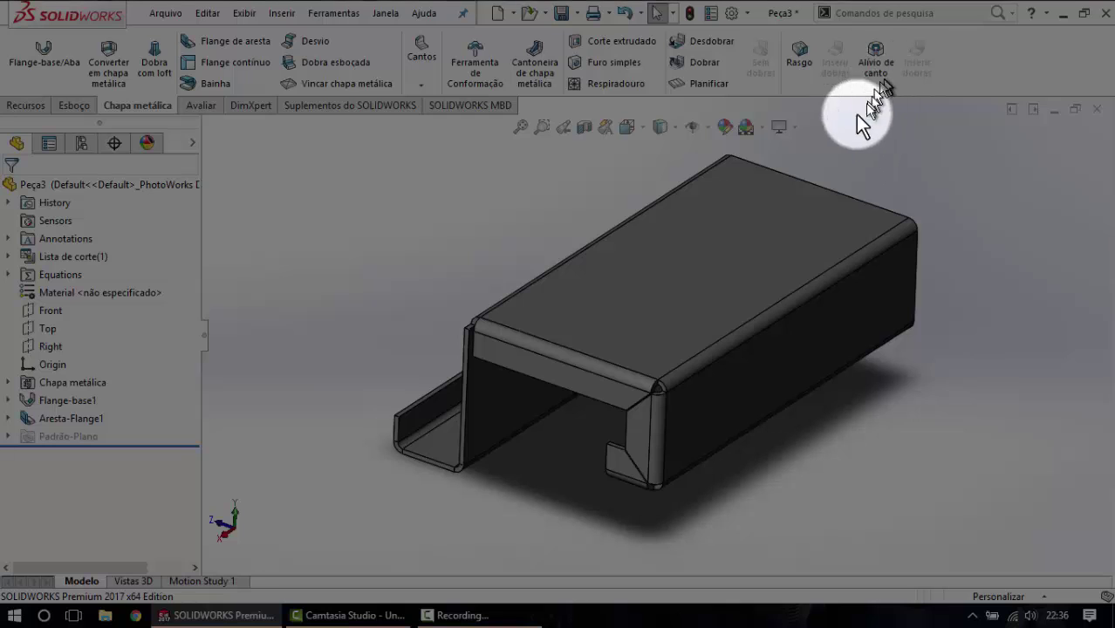
scroll(655, 384, "down", 3)
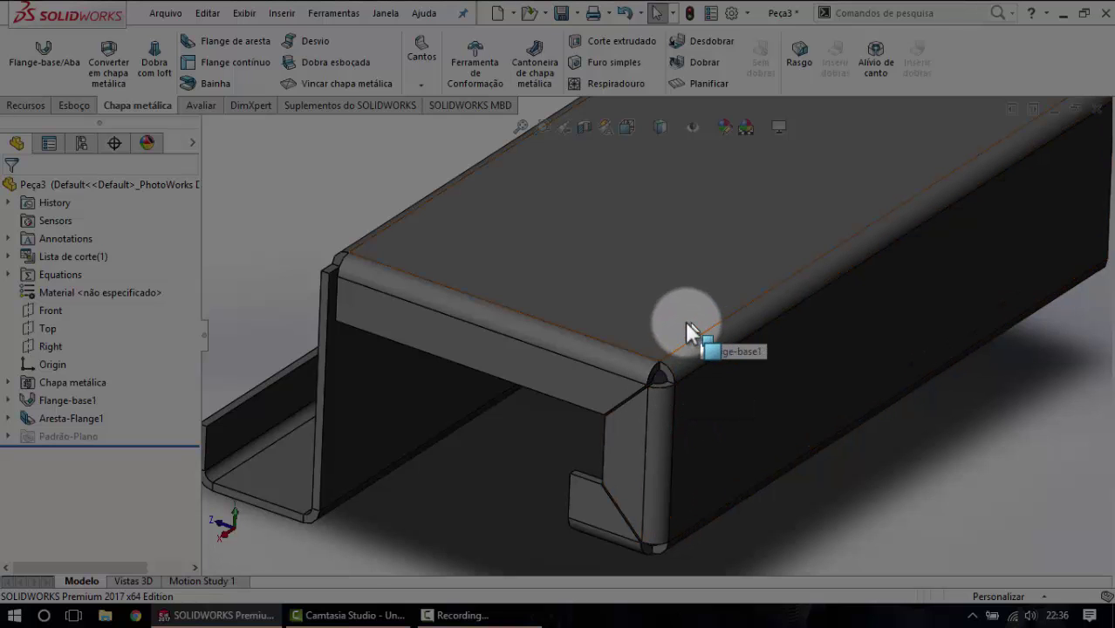
scroll(645, 382, "up", 5)
scroll(650, 372, "down", 3)
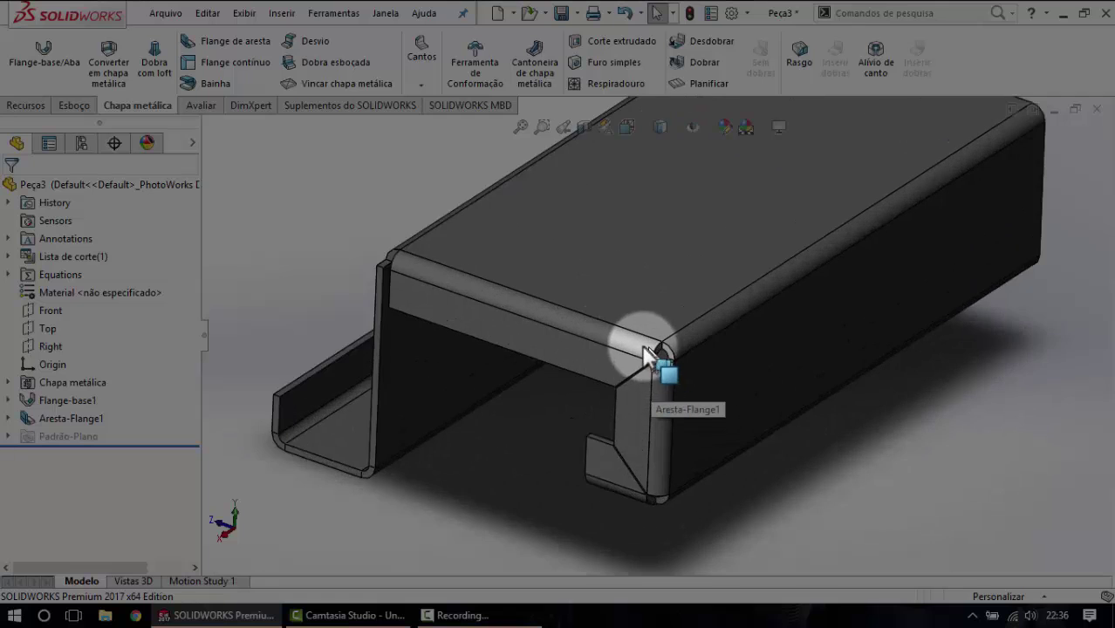
Zoom in closely on the corner where Aresta-Flange1 meets the base-flange bend.
middle_click_drag(651, 356, 521, 377)
scroll(522, 384, "up", 3)
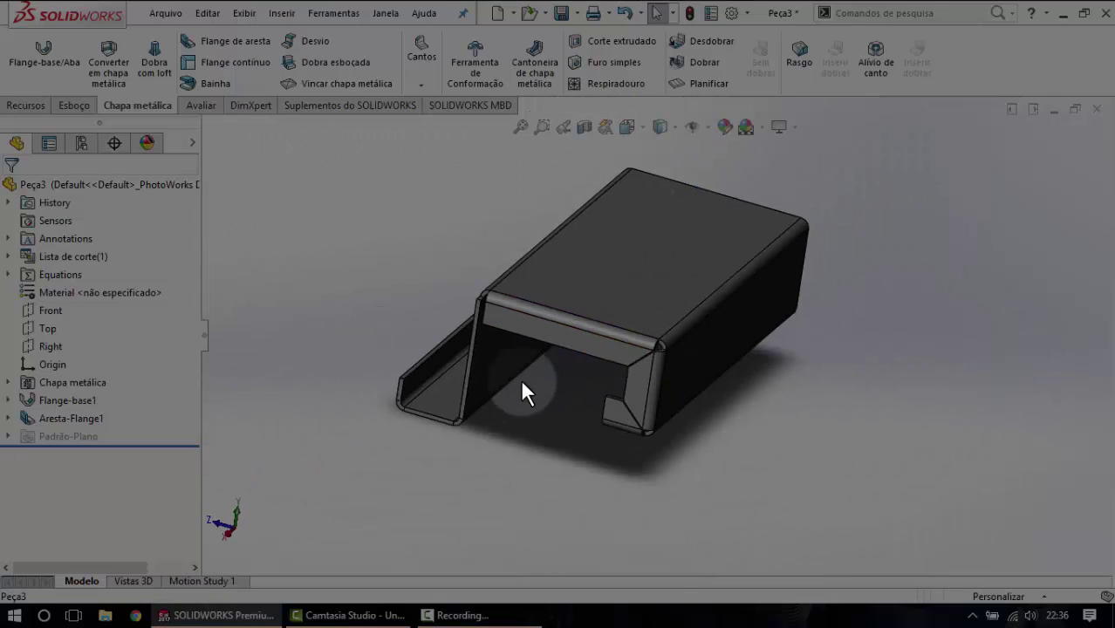
scroll(534, 370, "down", 2)
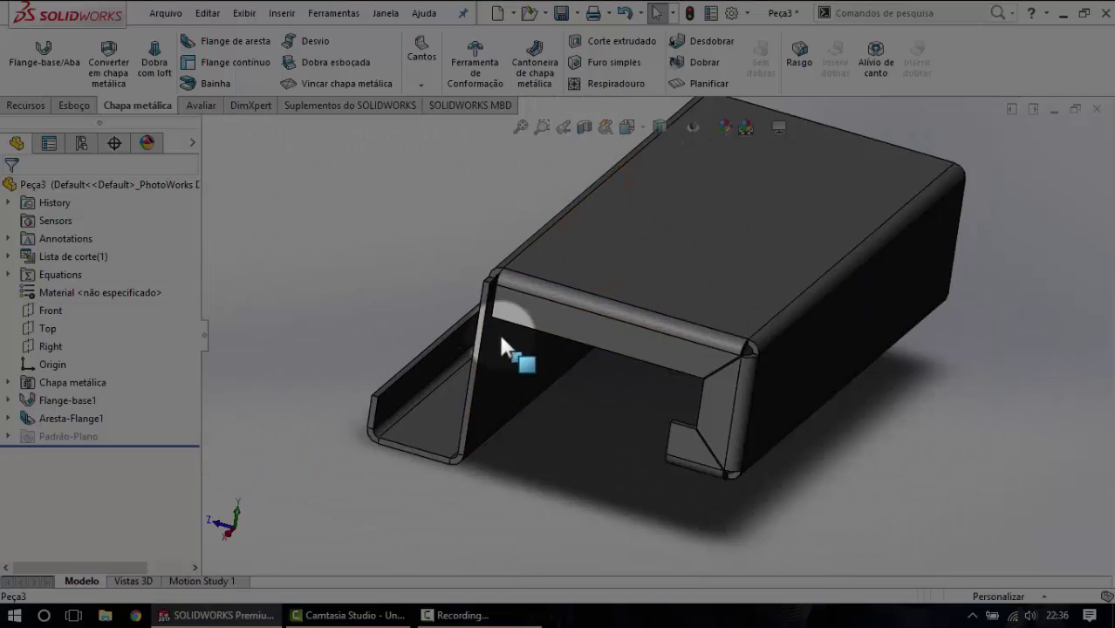
mouse_move(528, 292)
middle_mouse_down()
mouse_move(598, 286)
mouse_move(560, 311)
middle_mouse_up()
scroll(567, 409, "down", 3)
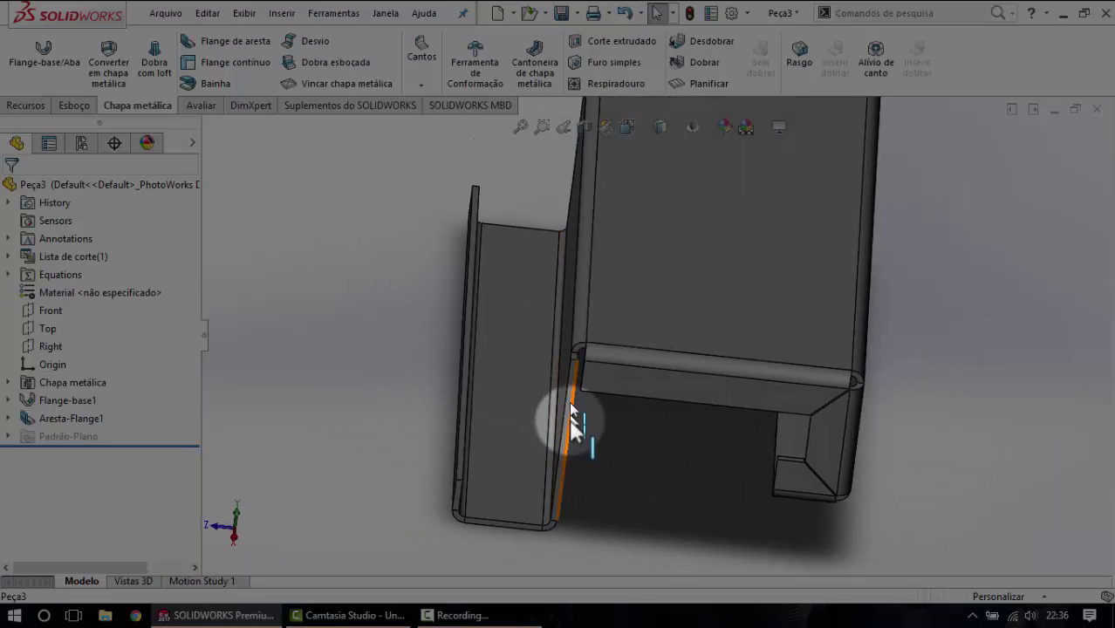
scroll(597, 336, "down", 2)
mouse_move(589, 361)
middle_mouse_down()
mouse_move(655, 294)
mouse_move(645, 336)
middle_mouse_up()
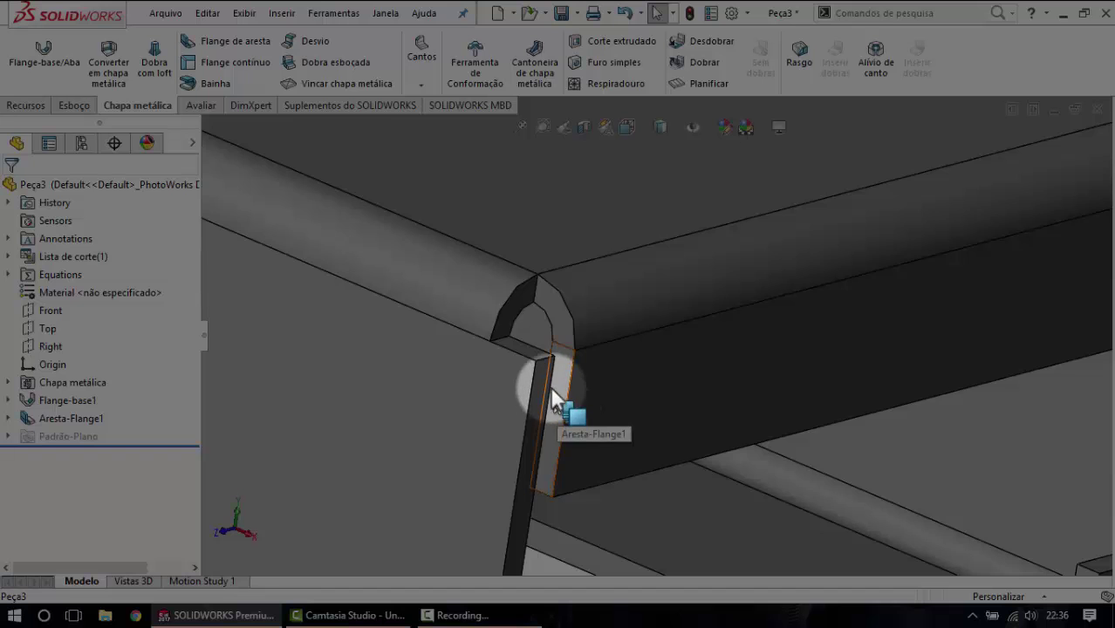
scroll(554, 384, "down", 2)
scroll(554, 385, "down", 3)
scroll(611, 373, "up", 3)
mouse_move(567, 373)
middle_mouse_down()
mouse_move(542, 385)
mouse_move(640, 431)
middle_mouse_up()
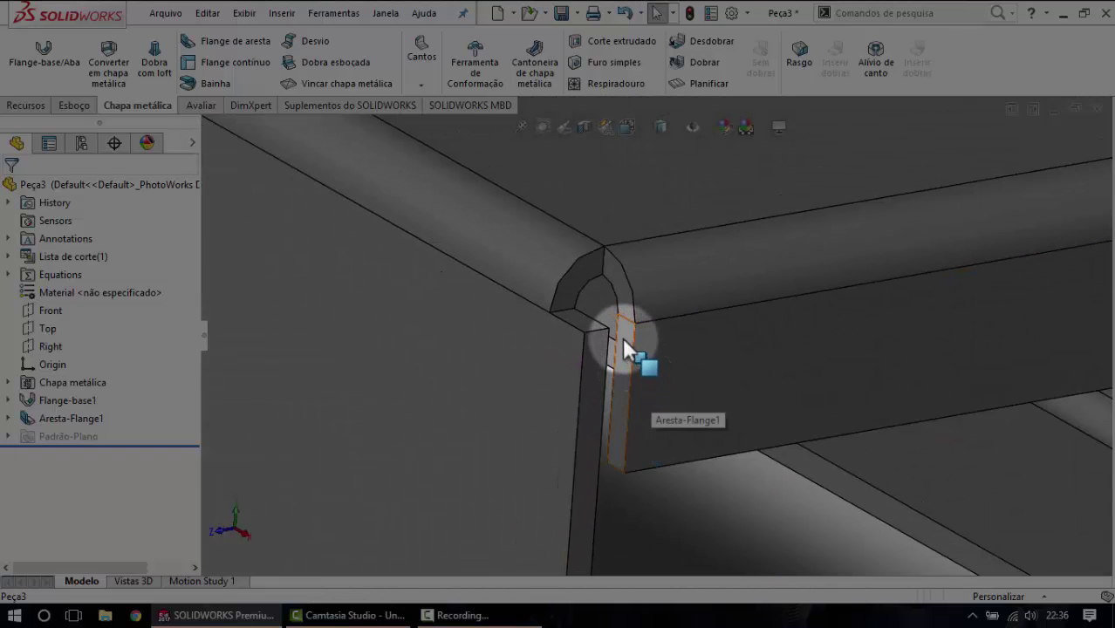
mouse_move(625, 341)
middle_mouse_down()
mouse_move(641, 331)
mouse_move(672, 345)
mouse_move(602, 318)
mouse_move(560, 328)
mouse_move(639, 356)
mouse_move(634, 374)
mouse_move(659, 360)
mouse_move(677, 373)
mouse_move(672, 386)
middle_mouse_up()
scroll(663, 385, "down", 2)
scroll(650, 371, "down", 2)
scroll(642, 354, "down", 2)
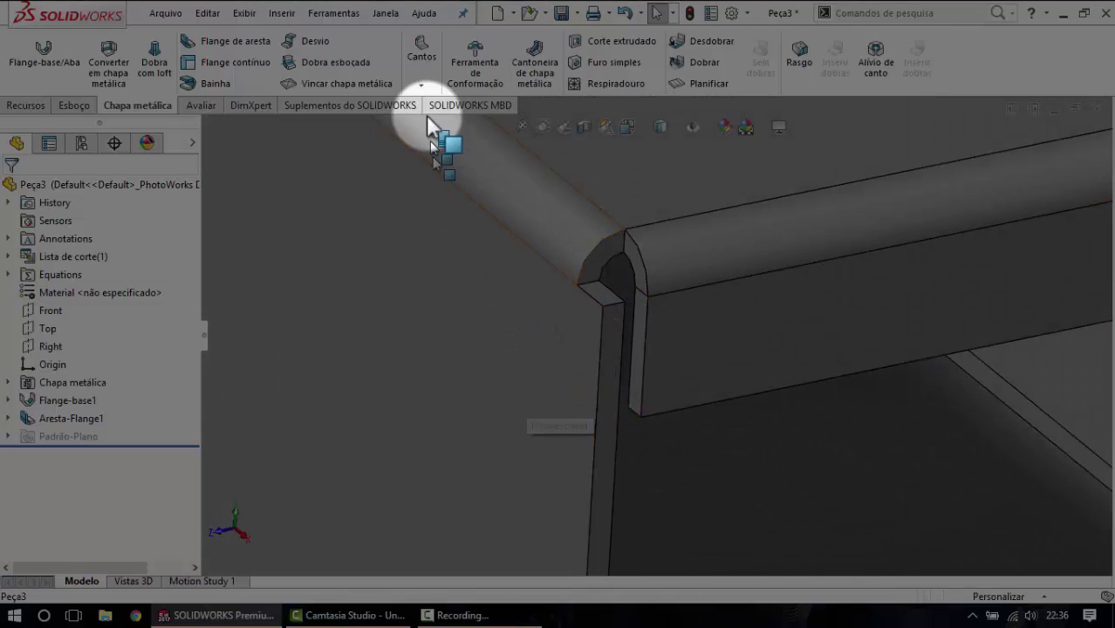
Add a Canto fechado extending the flange end face to meet the channel wall face.
left_click(421, 87)
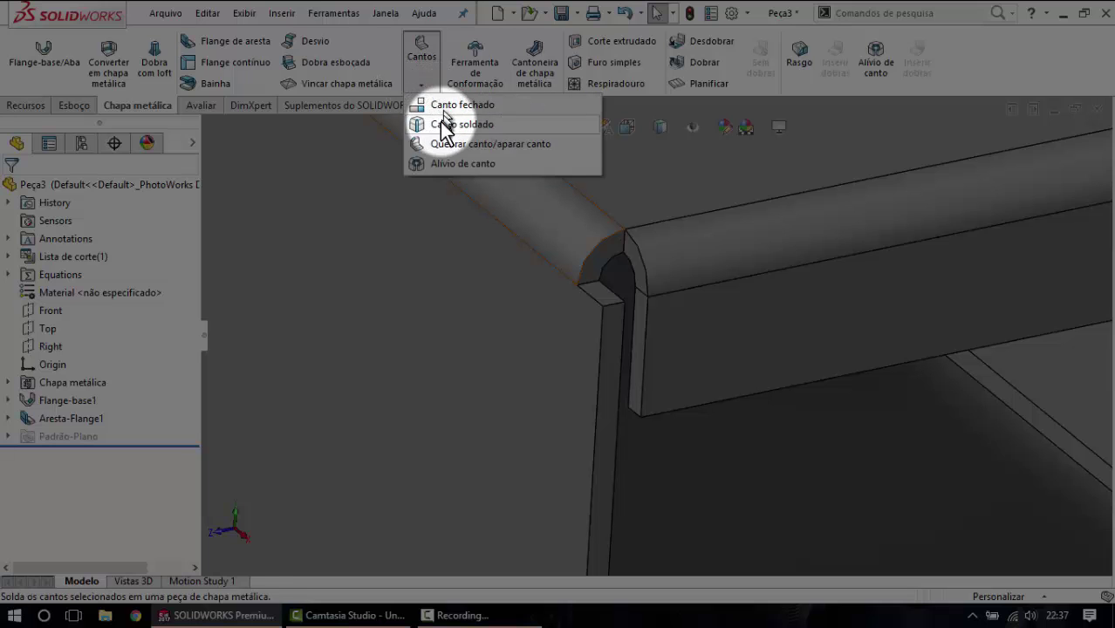
left_click(447, 105)
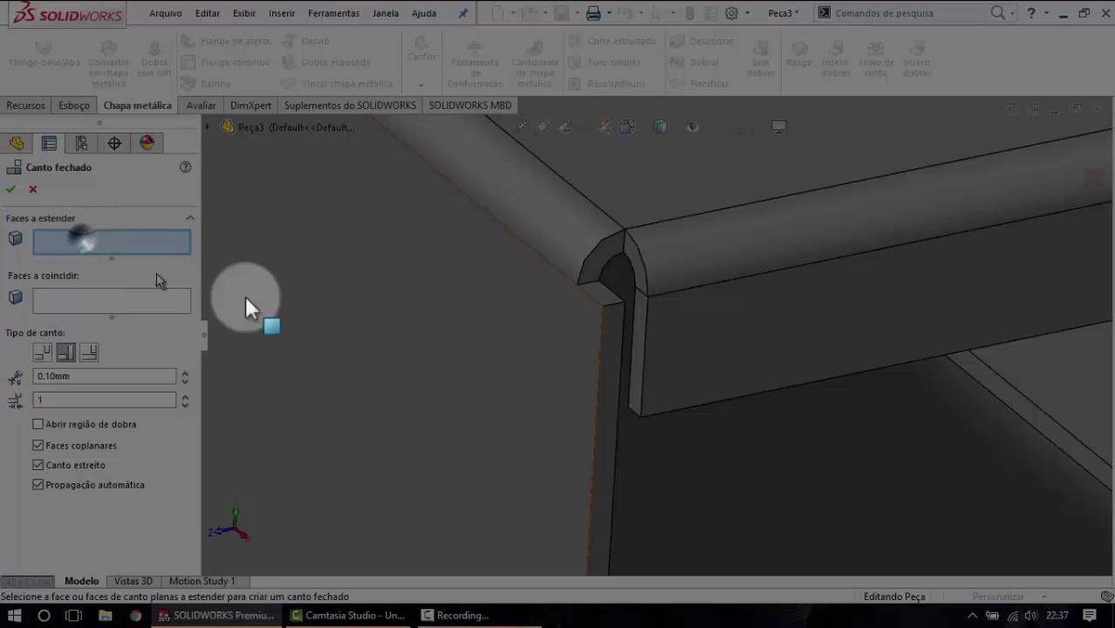
left_click(627, 361)
left_click(637, 315)
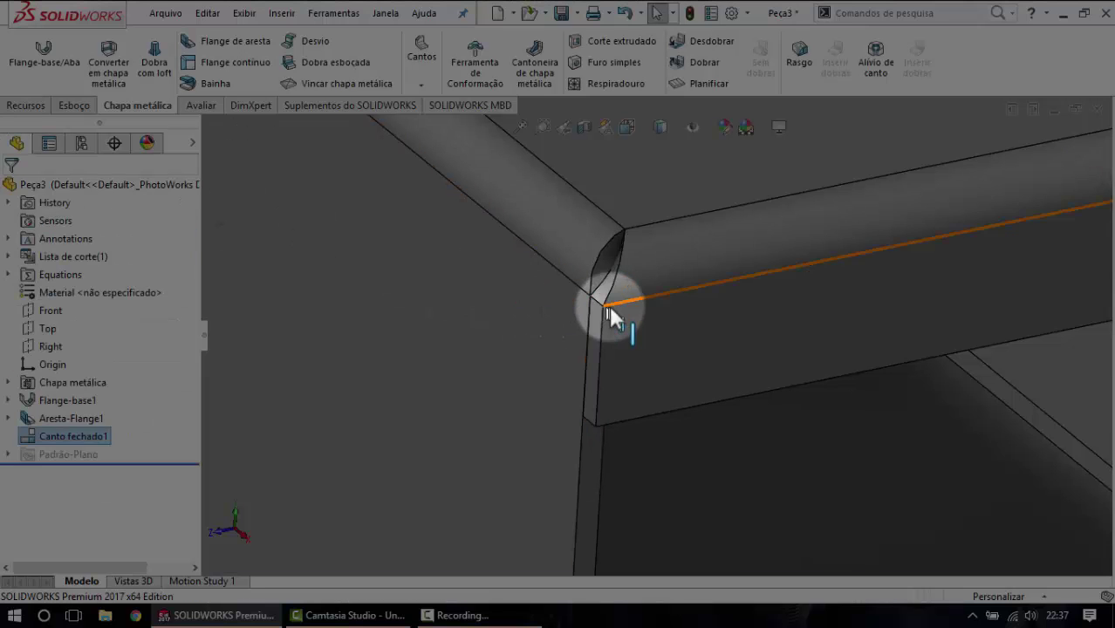
Reopen Canto fechado1 and try the underlap corner type.
scroll(617, 316, "down", 3)
scroll(631, 208, "up", 2)
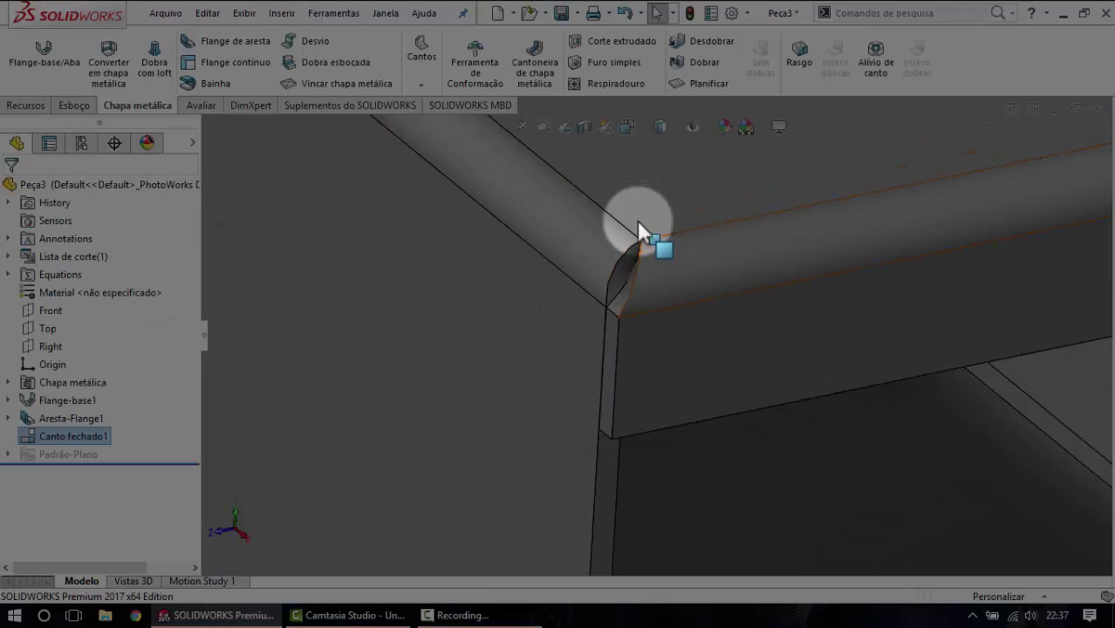
scroll(664, 279, "up", 2)
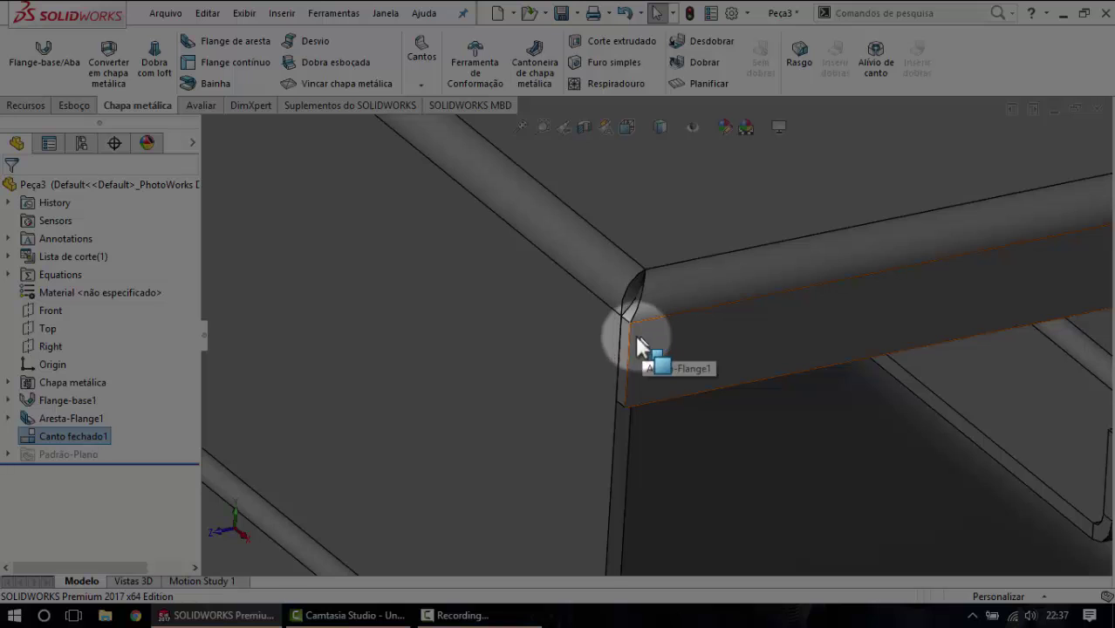
right_click(39, 440)
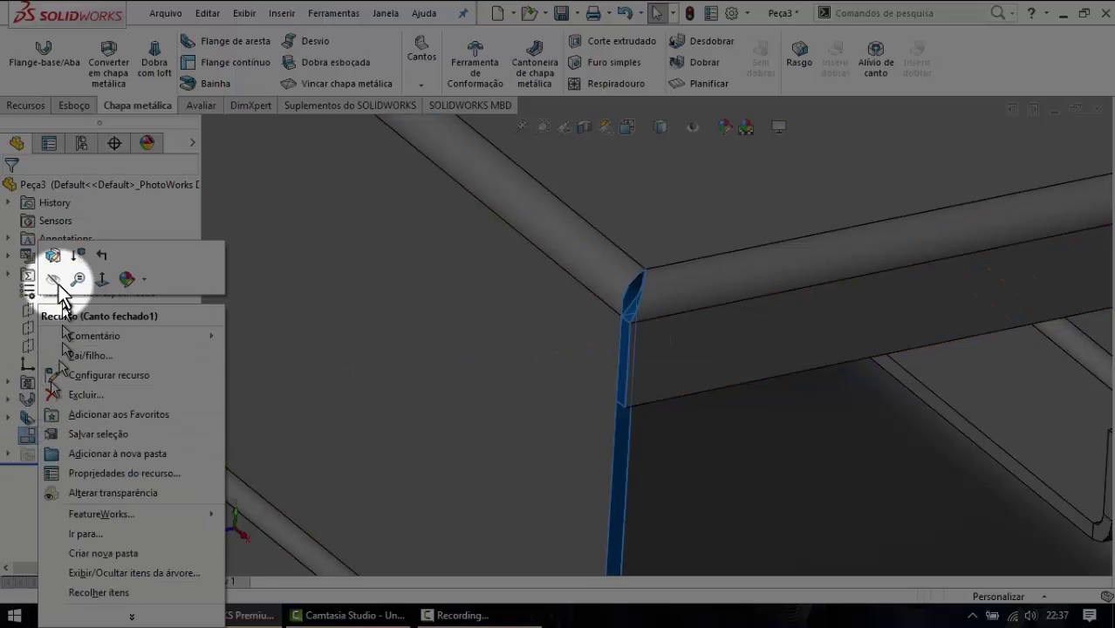
left_click(50, 253)
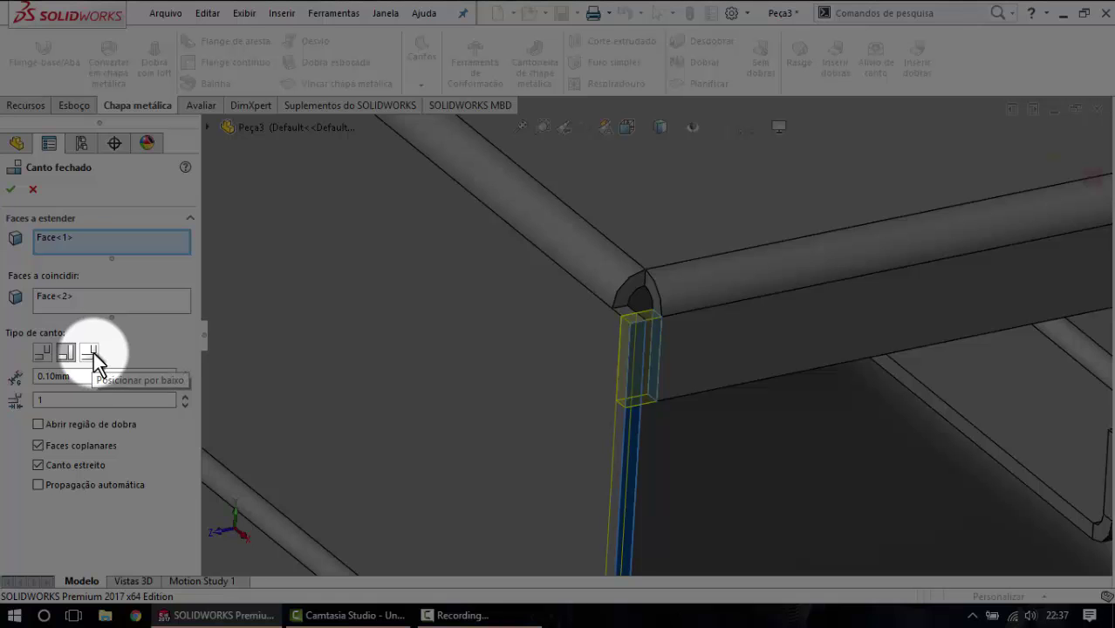
scroll(614, 344, "down", 2)
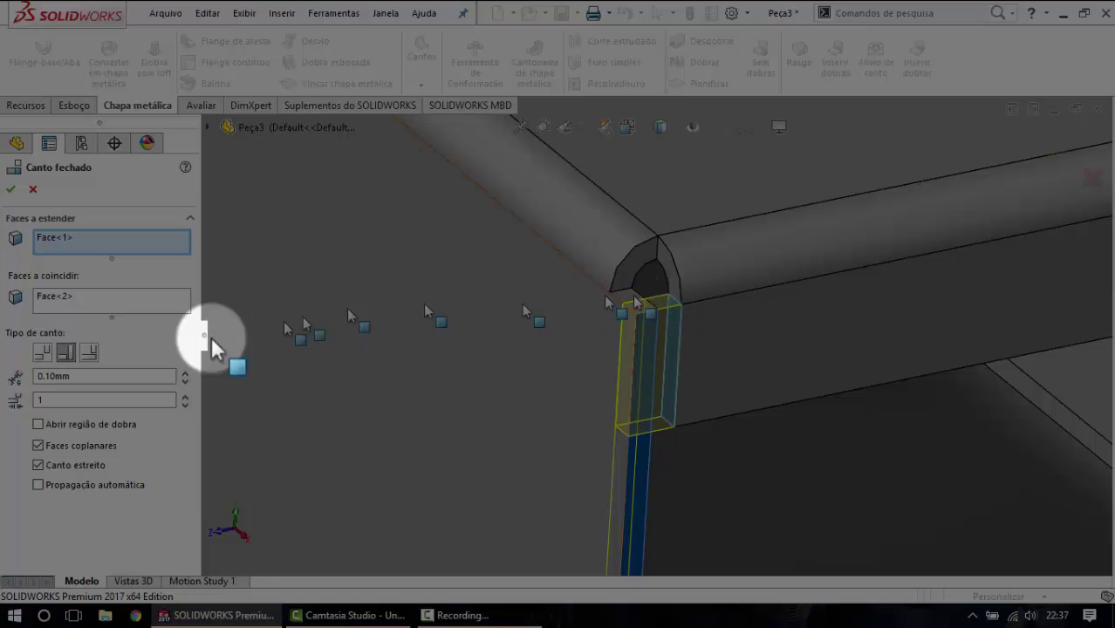
left_click(89, 353)
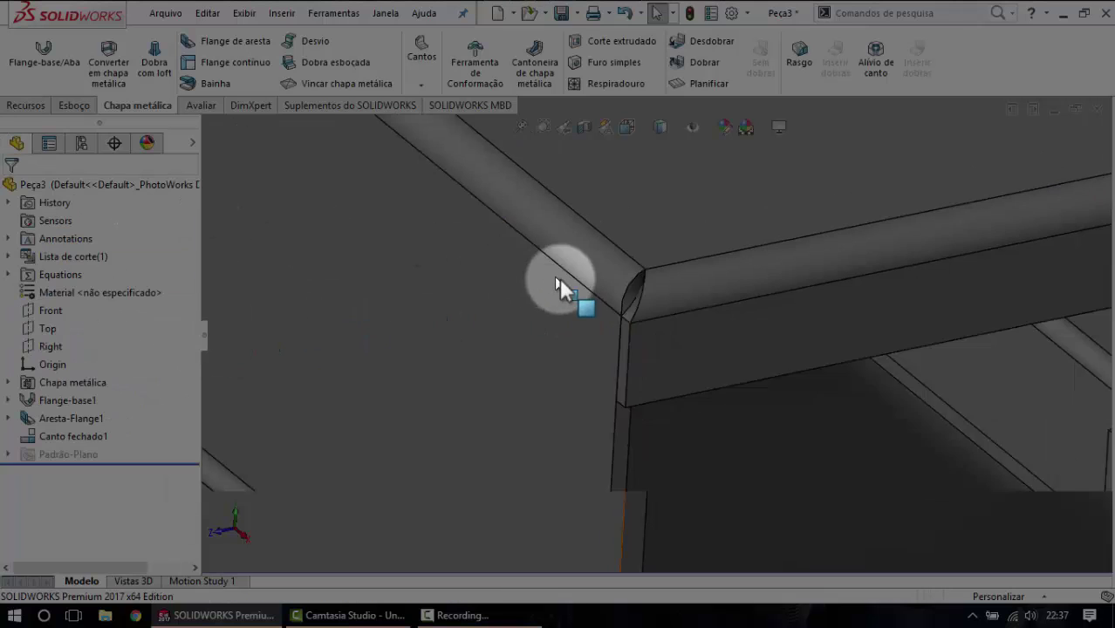
scroll(678, 309, "down", 2)
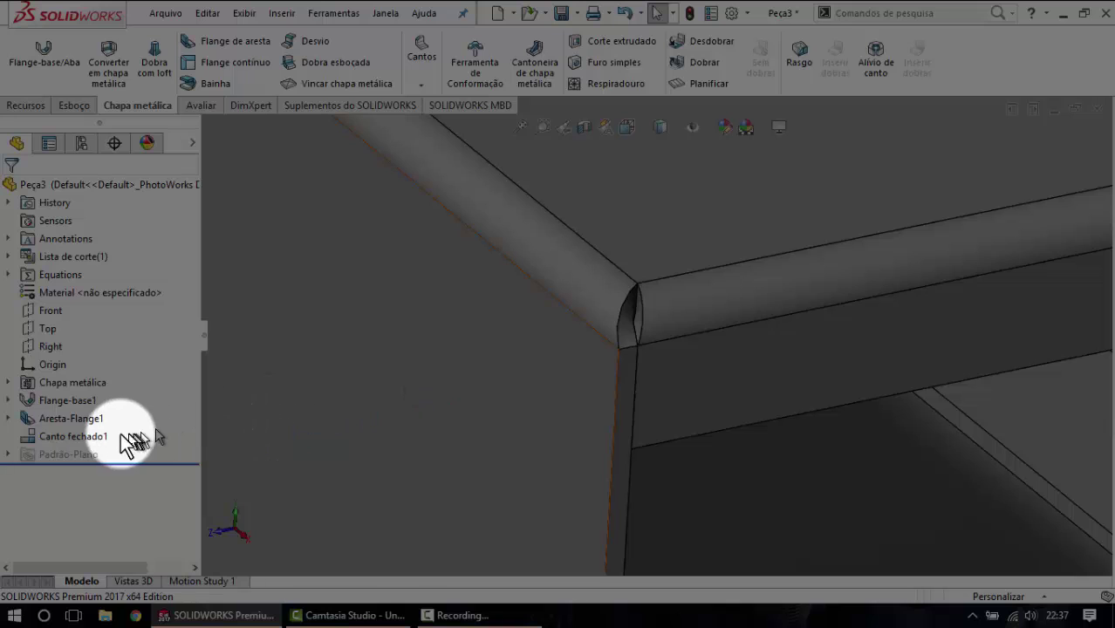
Edit Canto fechado1 again, switch to a butt corner with a 0.3 mm gap, and accept.
left_click(91, 443)
left_click(99, 404)
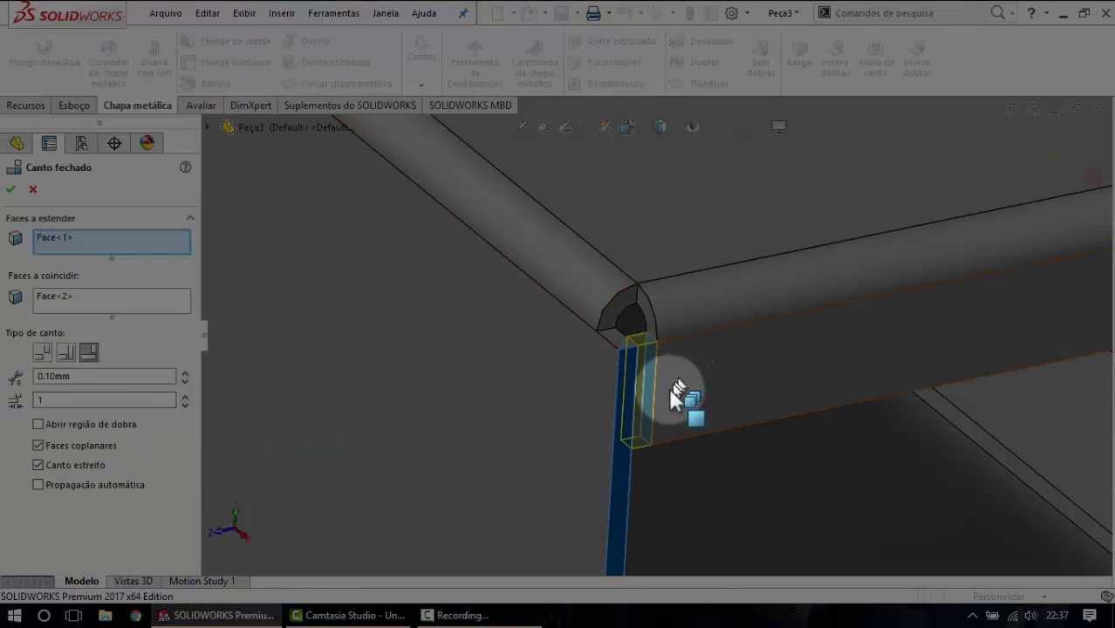
left_click(42, 352)
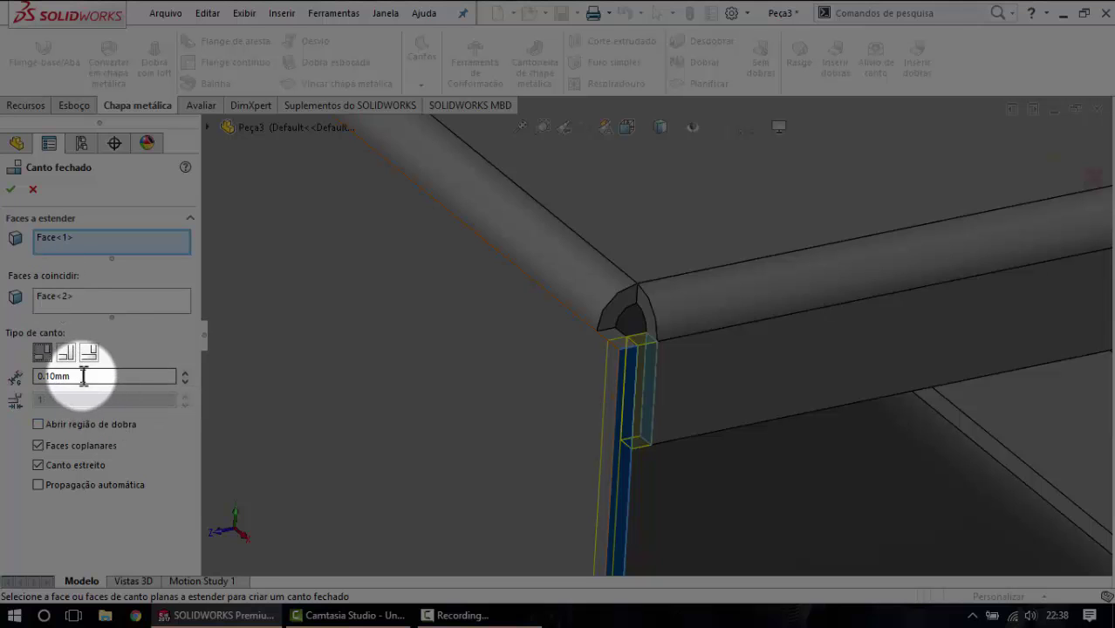
left_click_drag(83, 376, 24, 375)
type("0,3")
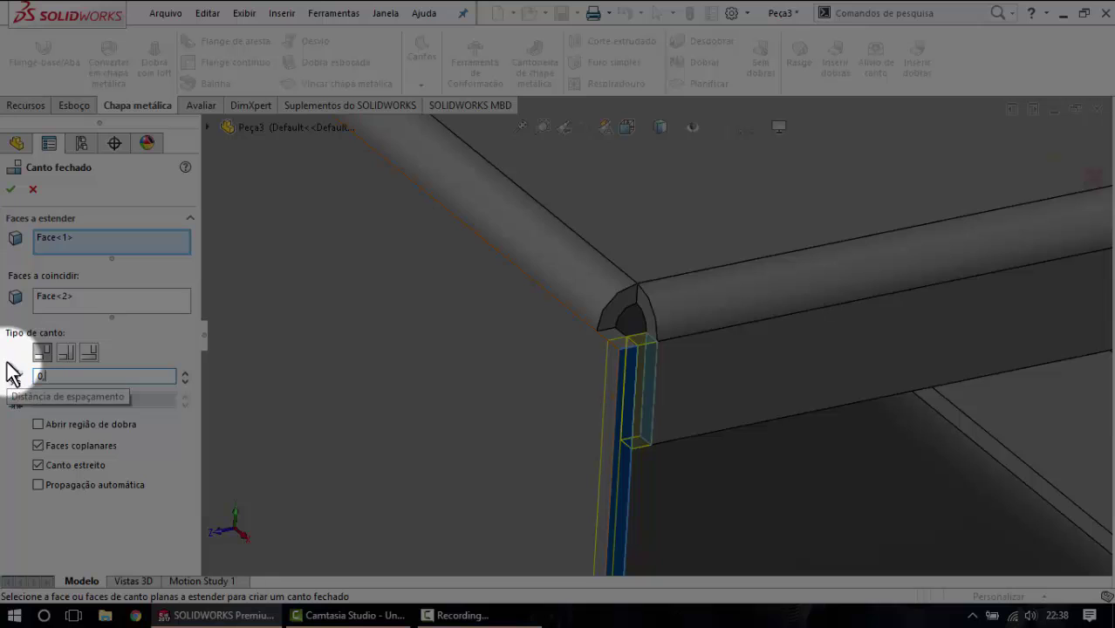
left_click(12, 190)
middle_click_drag(647, 355, 648, 331)
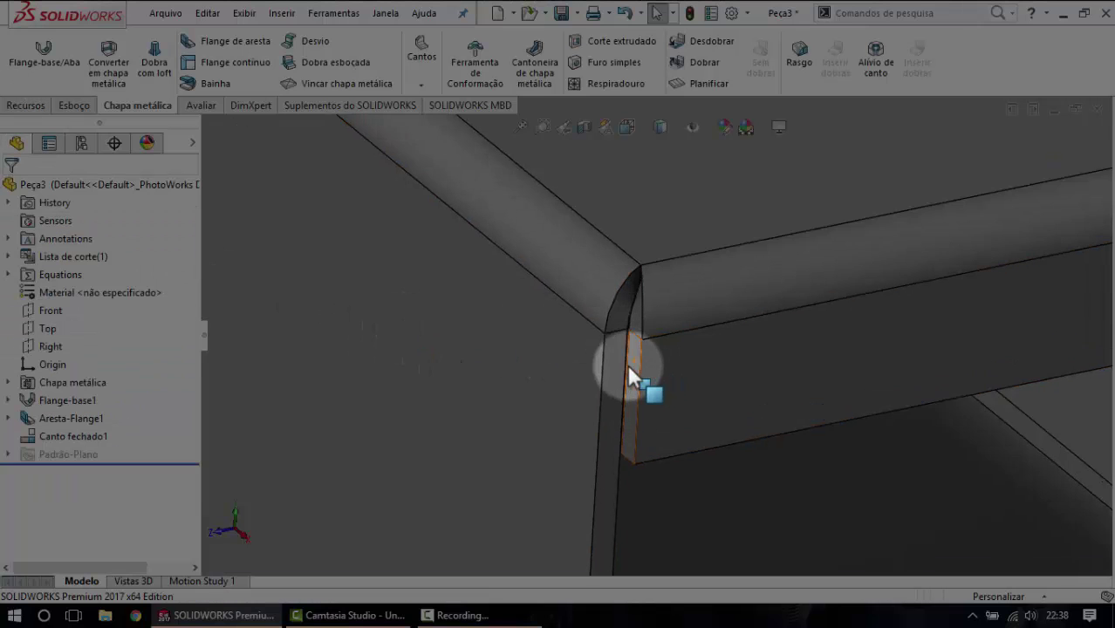
scroll(663, 338, "up", 3)
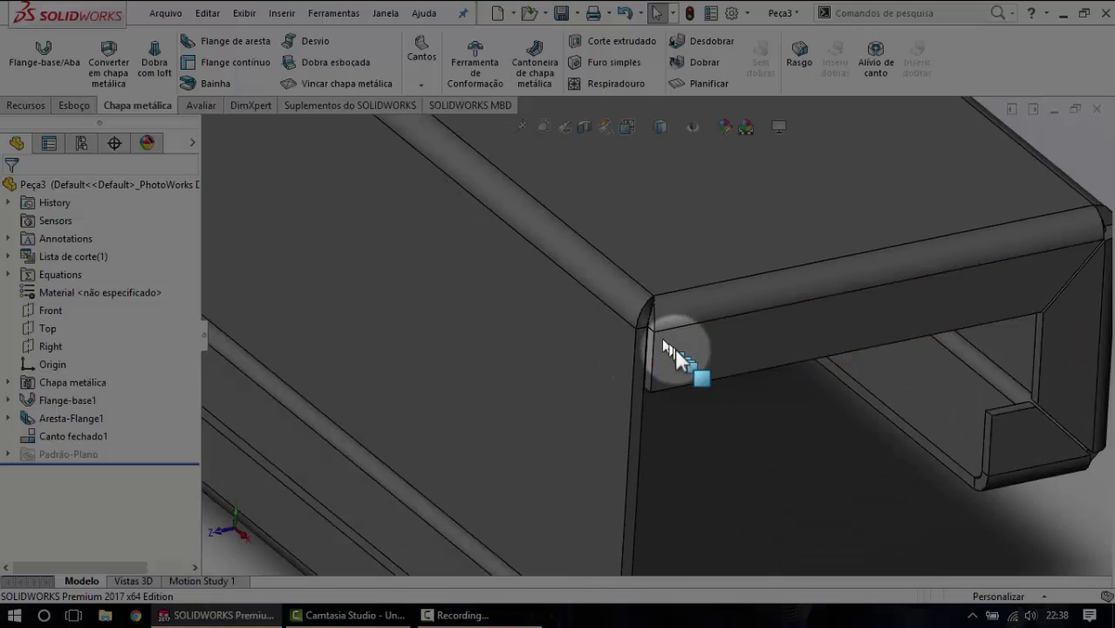
scroll(675, 347, "up", 2)
scroll(674, 341, "down", 5)
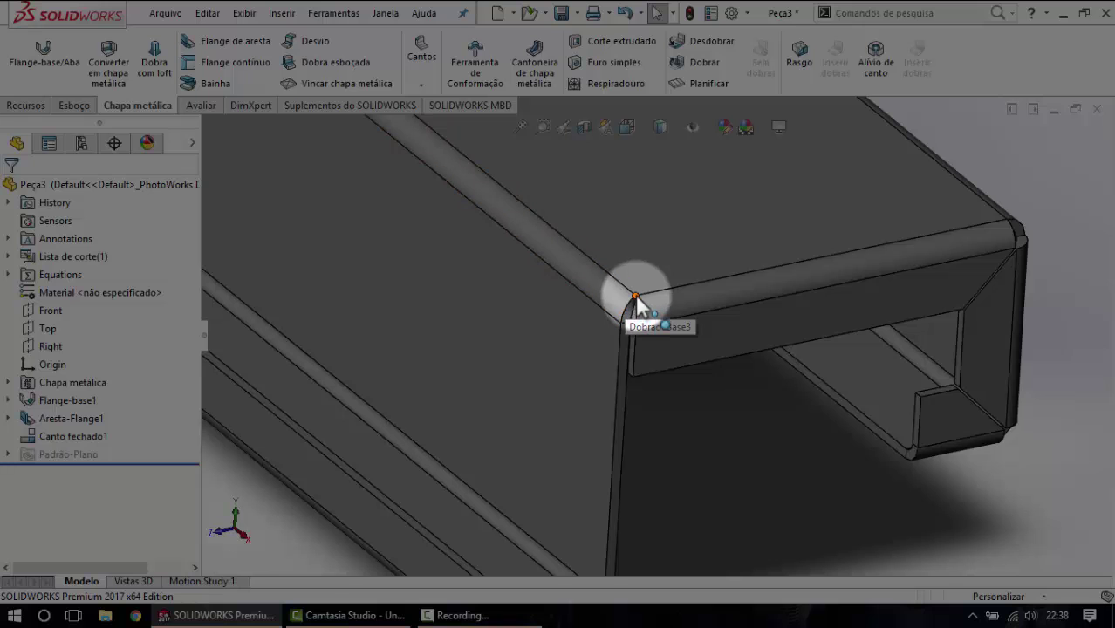
scroll(698, 283, "up", 1)
scroll(728, 314, "up", 2)
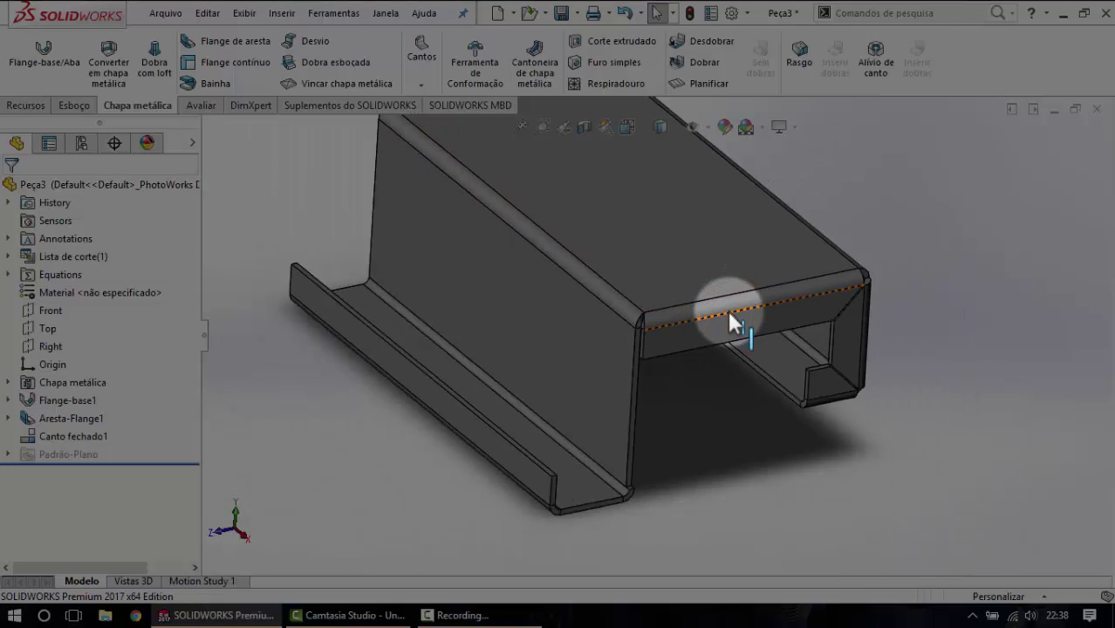
scroll(708, 347, "up", 2)
scroll(641, 340, "down", 5)
mouse_move(635, 341)
middle_mouse_down()
mouse_move(641, 382)
mouse_move(616, 361)
mouse_move(678, 356)
middle_mouse_up()
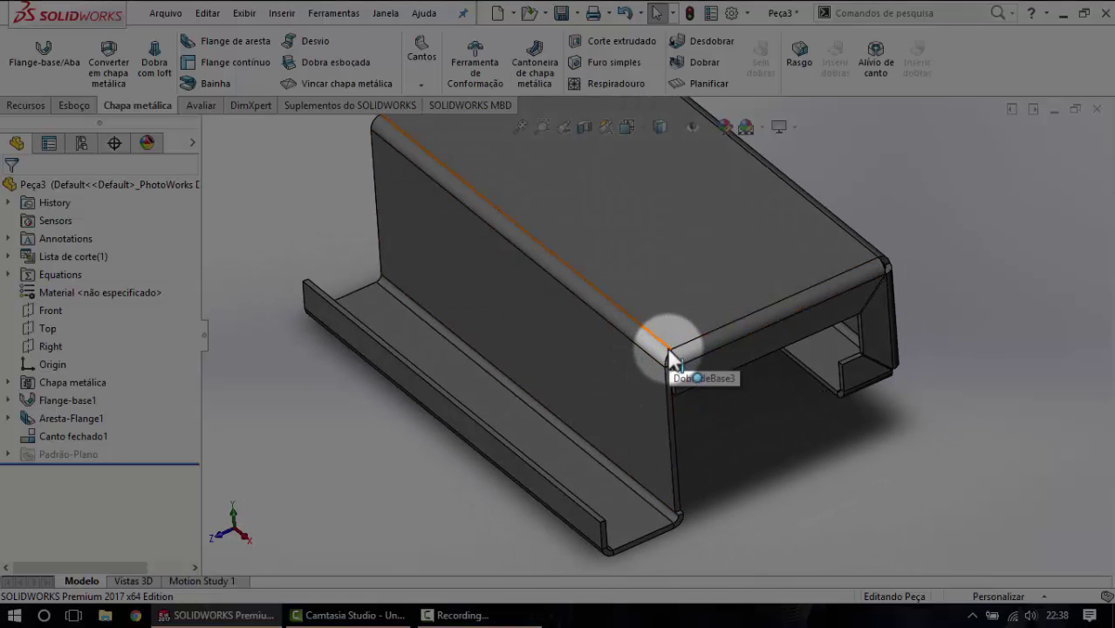
left_click(746, 304)
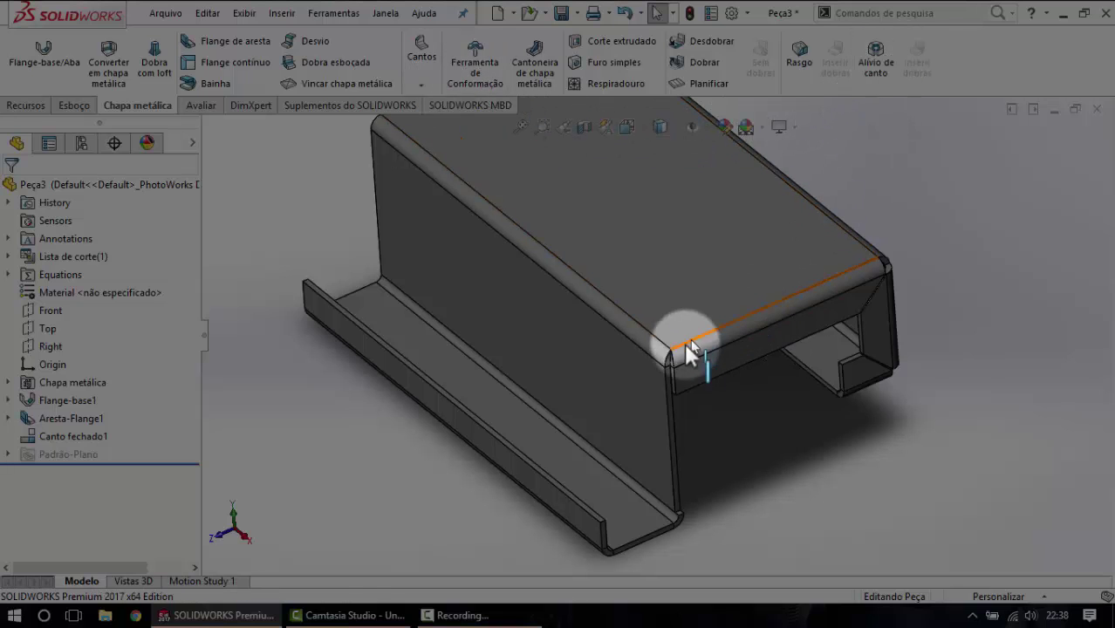
scroll(684, 351, "down", 3)
scroll(694, 357, "up", 5)
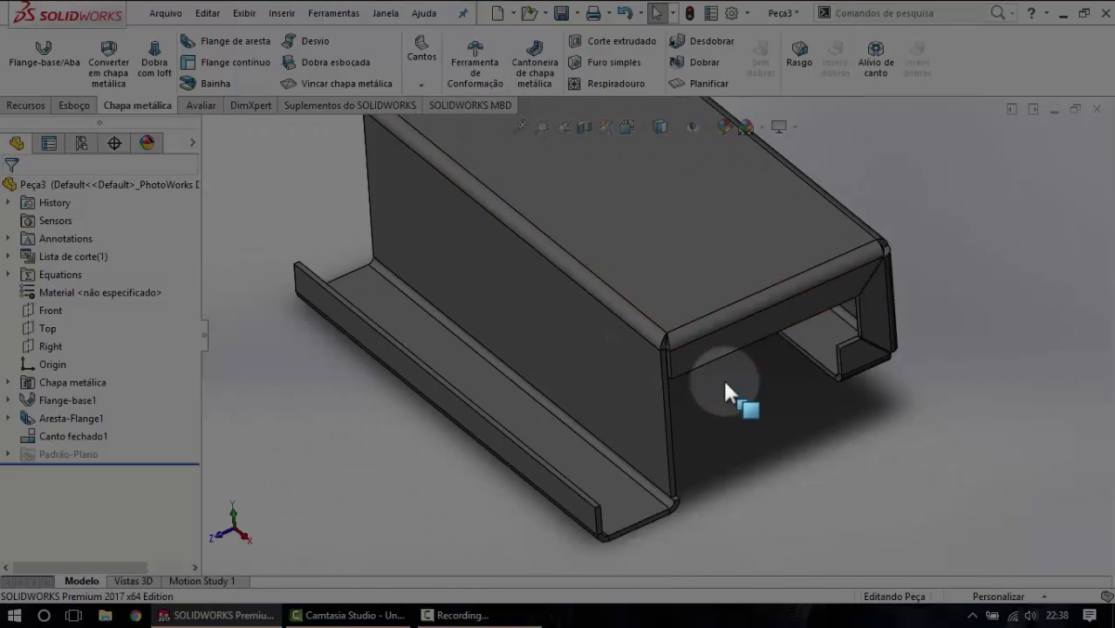
middle_click_drag(677, 391, 731, 419)
scroll(737, 412, "up", 2)
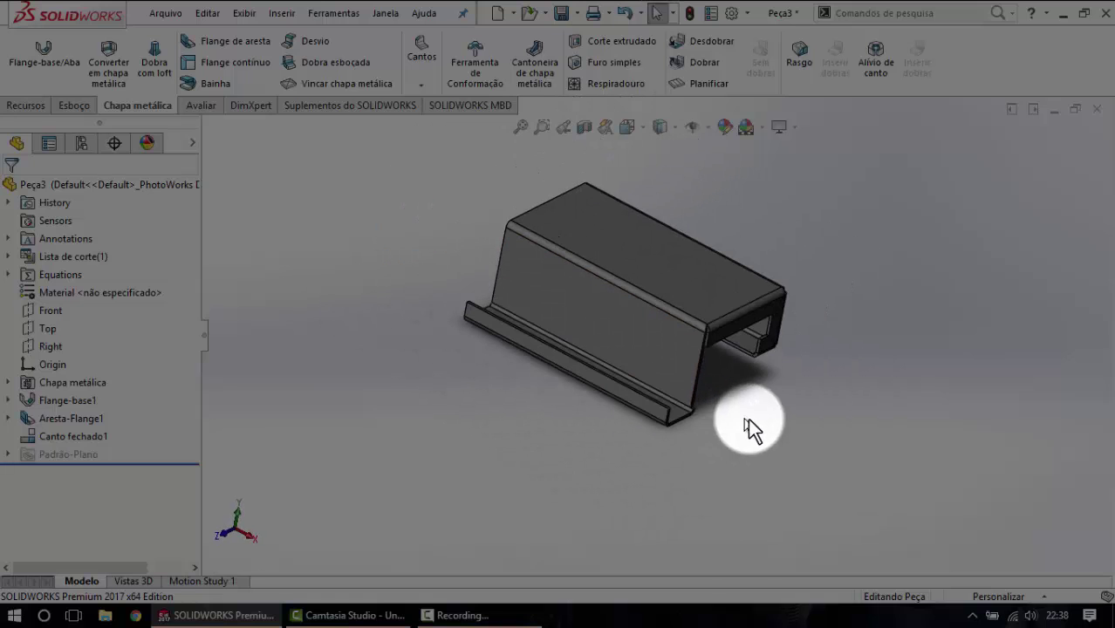
scroll(730, 345, "down", 2)
middle_click_drag(730, 346, 689, 376)
scroll(687, 380, "up", 3)
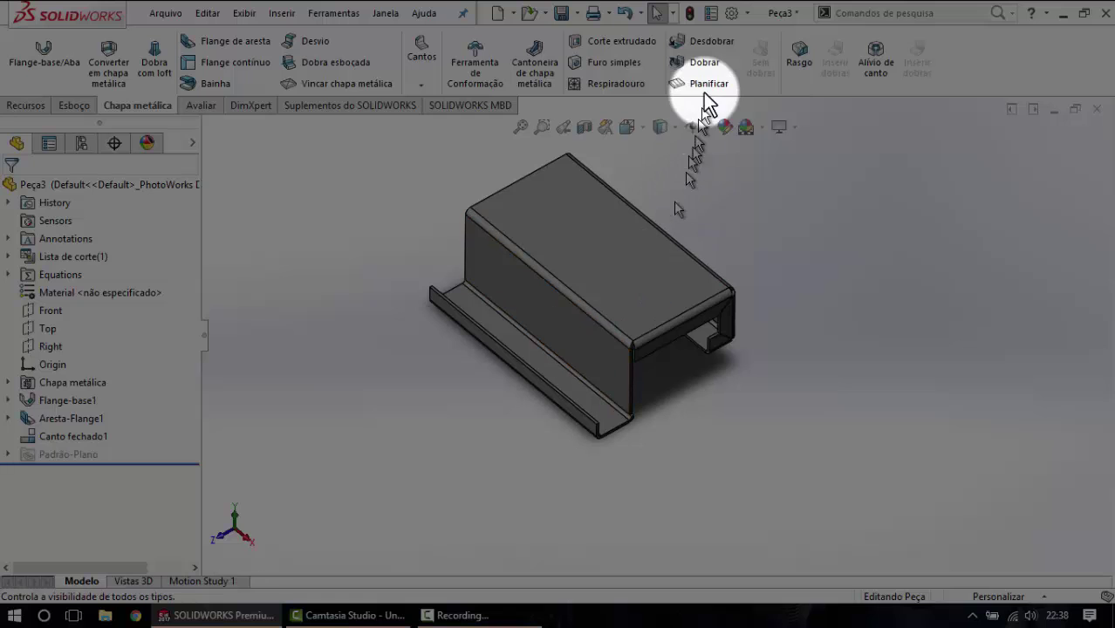
scroll(653, 358, "down", 3)
scroll(635, 333, "down", 3)
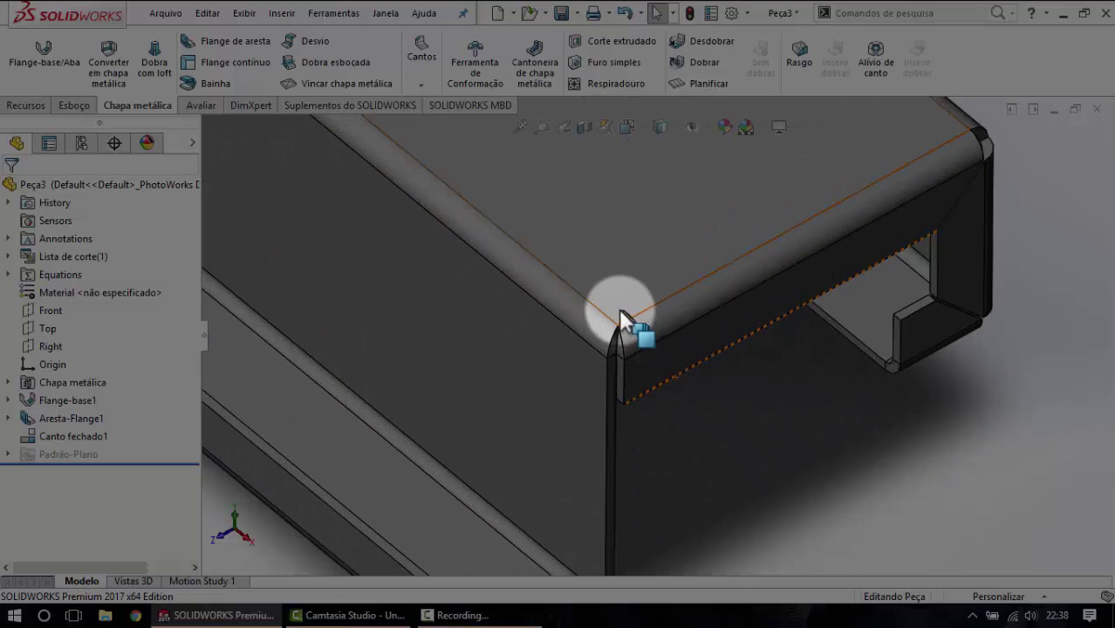
left_click(578, 367)
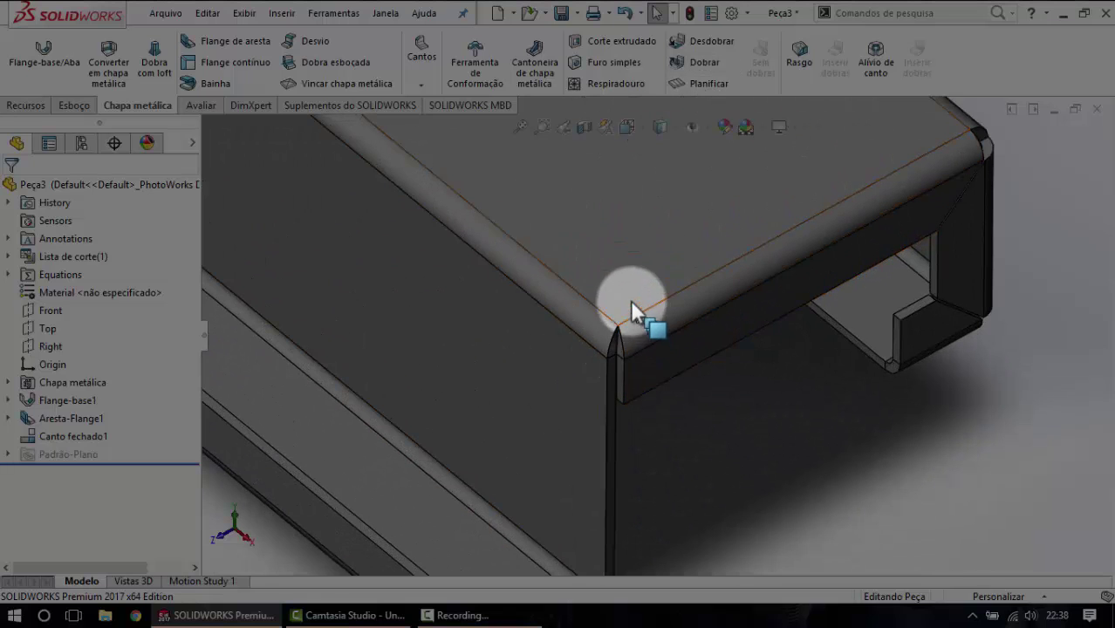
left_click(632, 306)
left_click(638, 353)
left_click(582, 360)
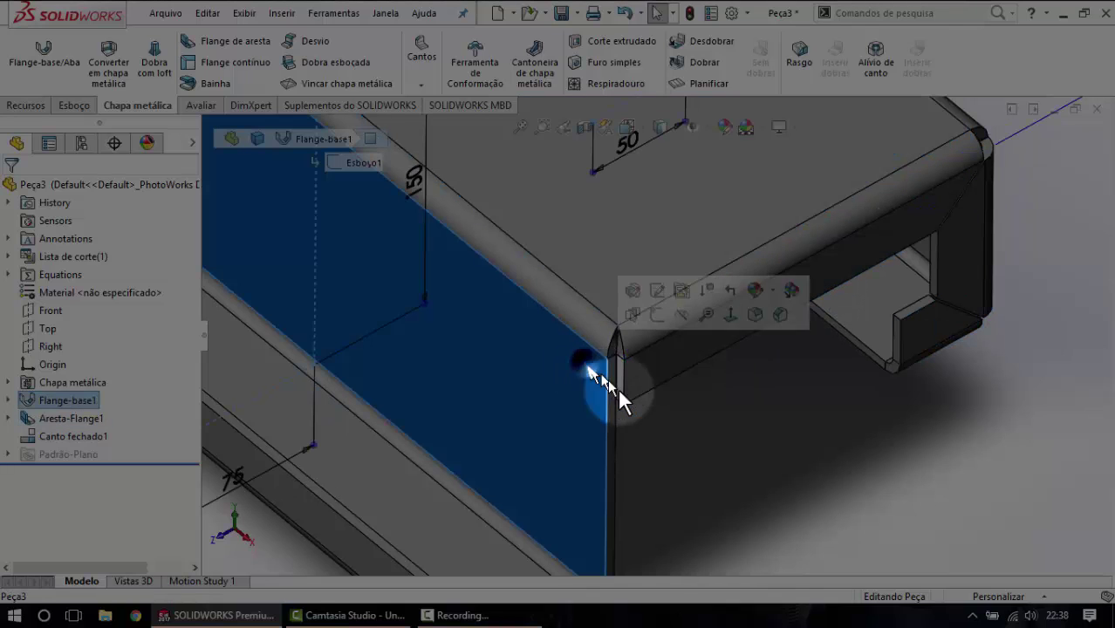
left_click(643, 419)
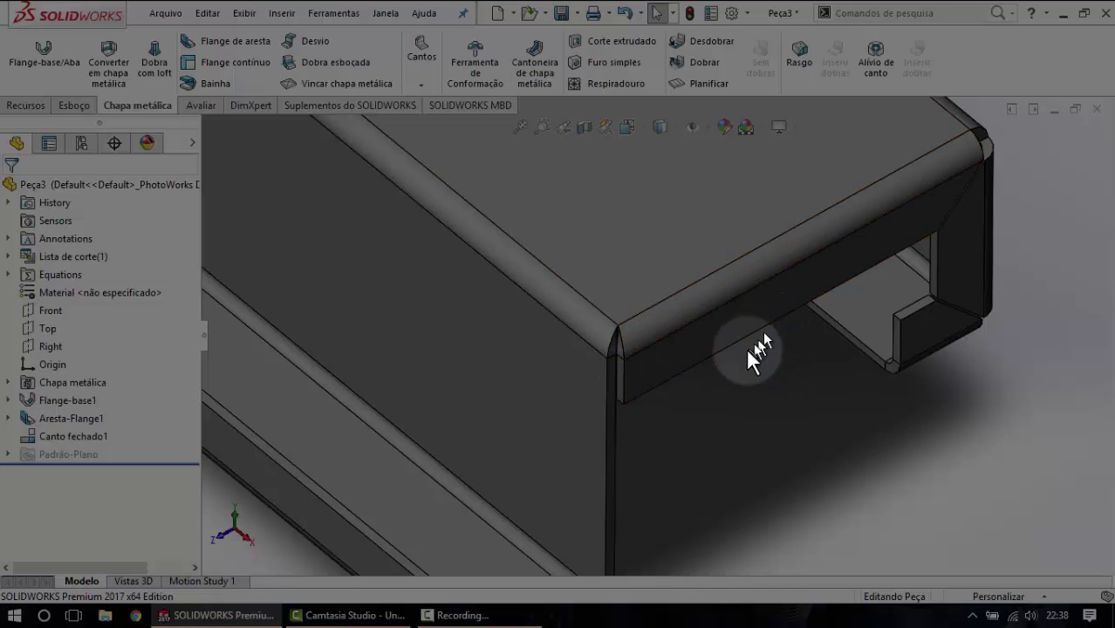
scroll(717, 364, "up", 3)
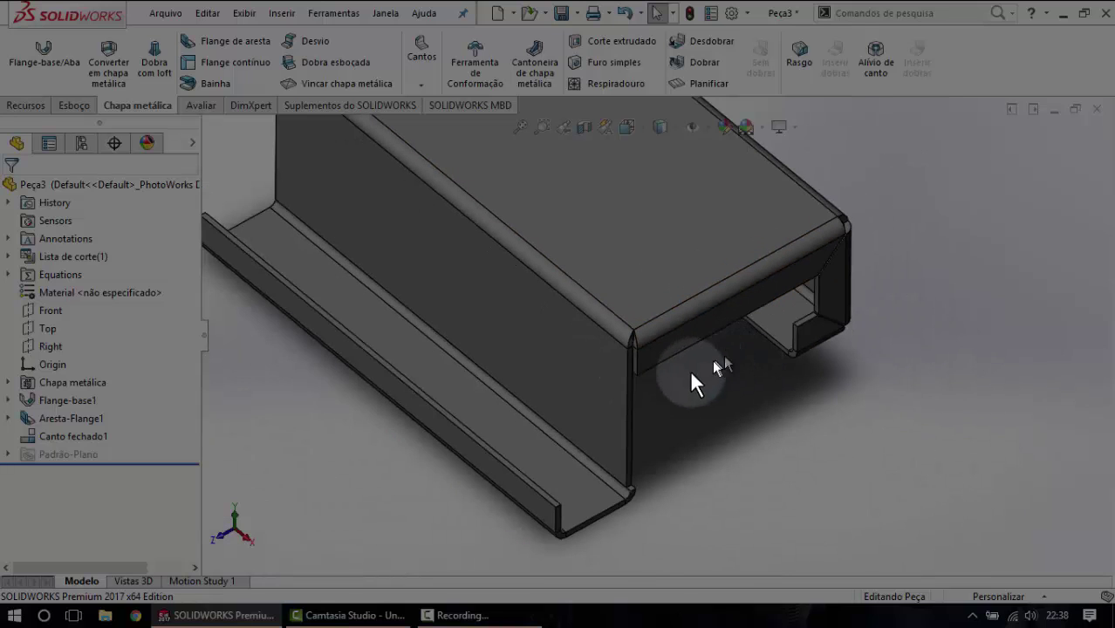
Flatten the part and zoom in, then refold it and orbit into a 3D view.
left_click(709, 87)
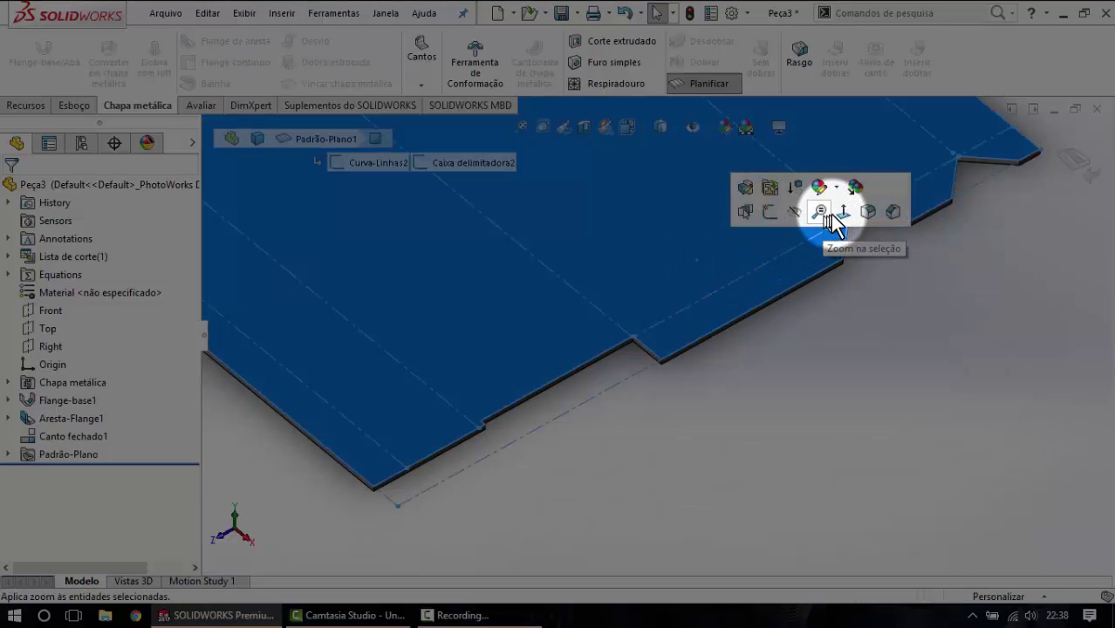
left_click(831, 214)
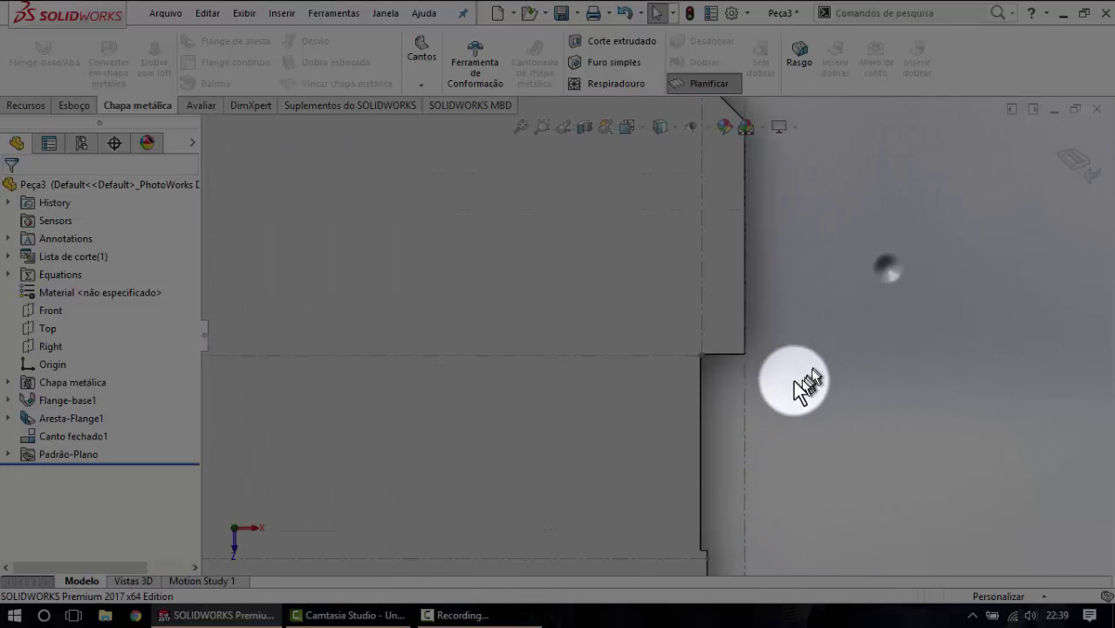
scroll(691, 365, "down", 2)
scroll(691, 367, "down", 2)
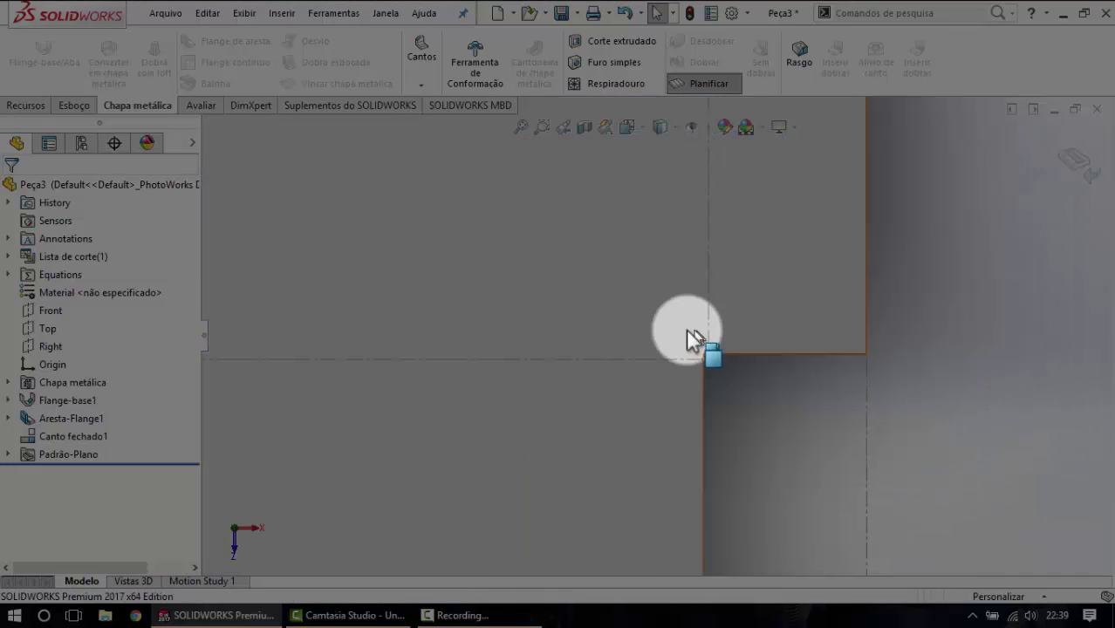
left_click(1079, 165)
mouse_move(726, 368)
middle_mouse_down()
mouse_move(729, 199)
mouse_move(665, 330)
mouse_move(49, 448)
middle_mouse_up()
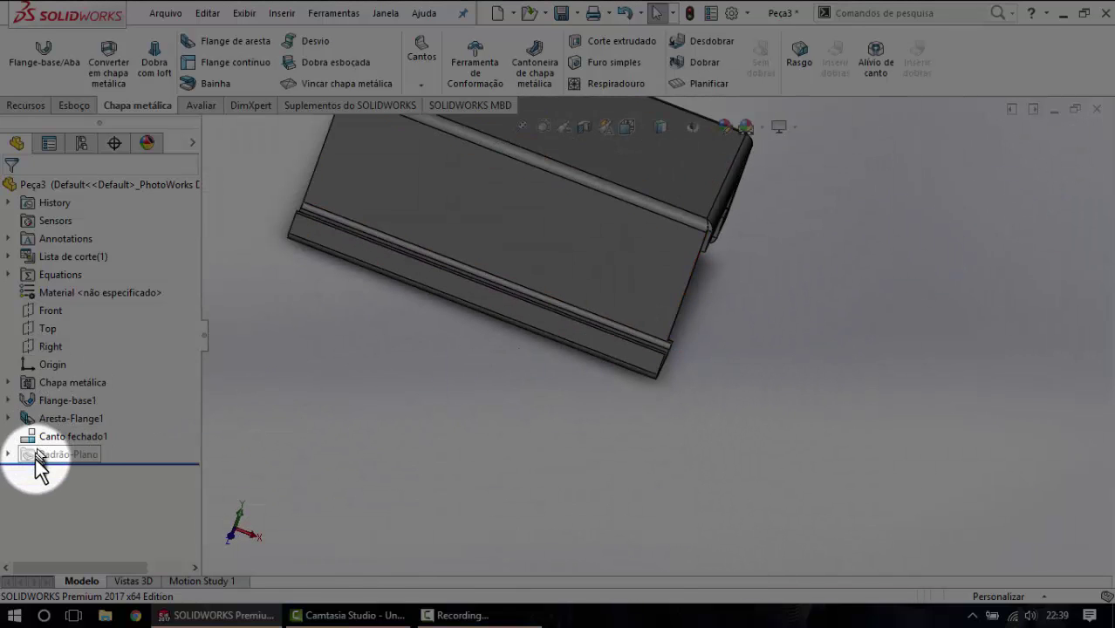
Flatten the part again and view the flat pattern Normal To its face.
left_click(706, 86)
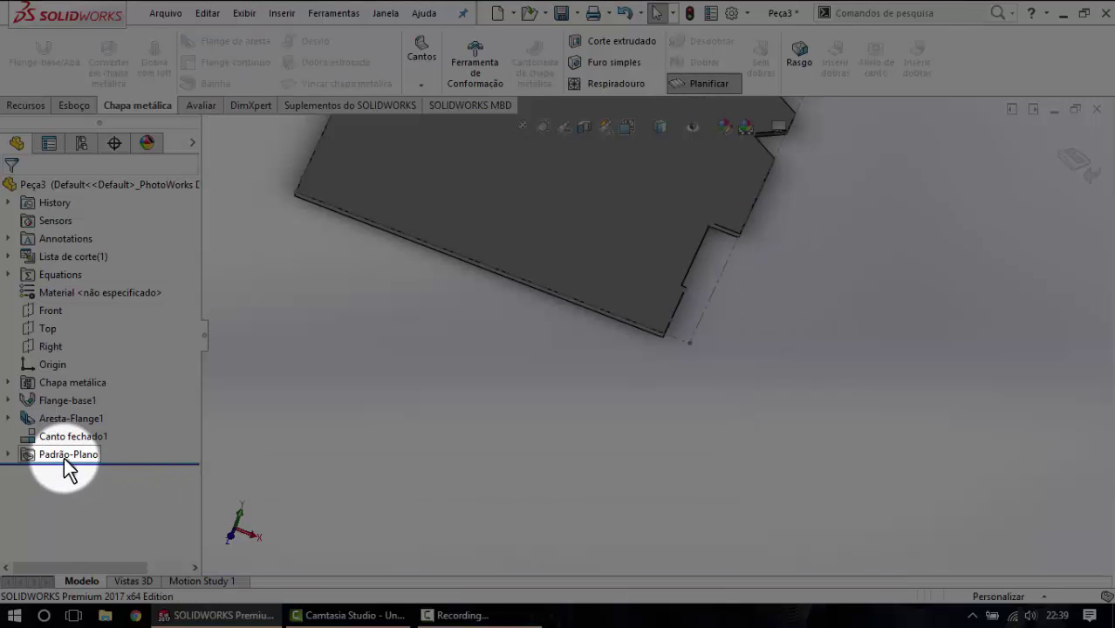
scroll(715, 236, "down", 2)
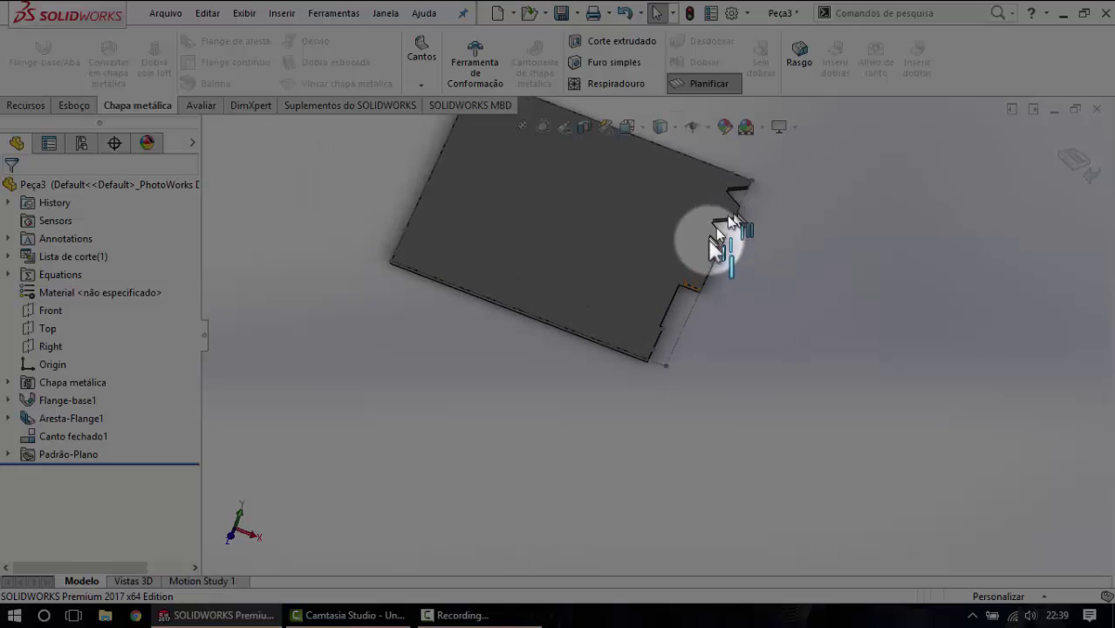
scroll(689, 261, "down", 3)
left_click(667, 294)
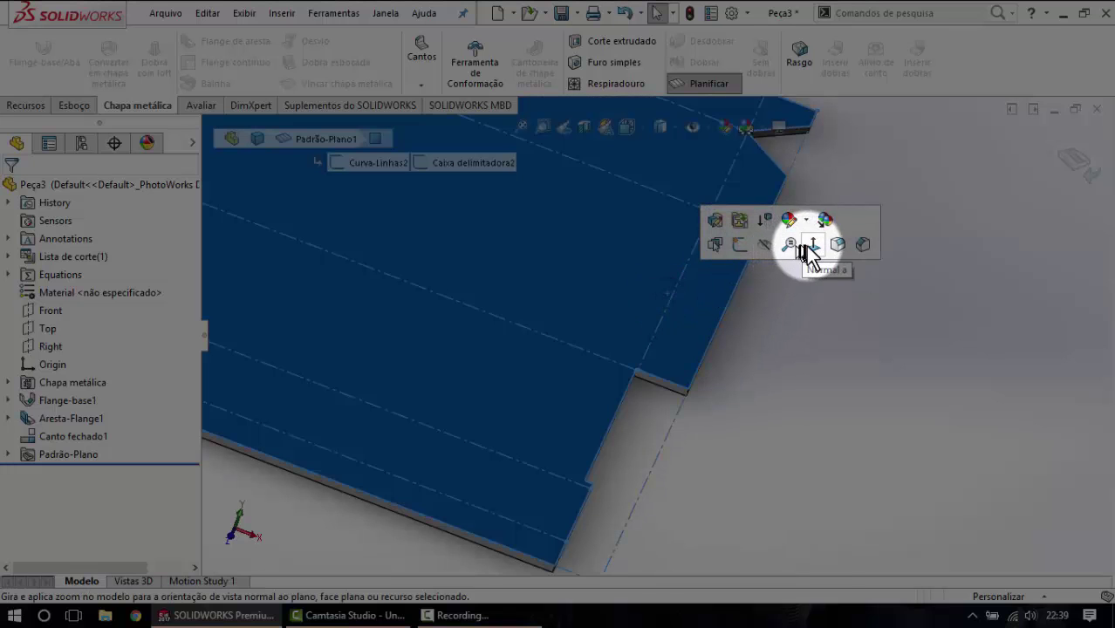
left_click(804, 248)
left_click(876, 318)
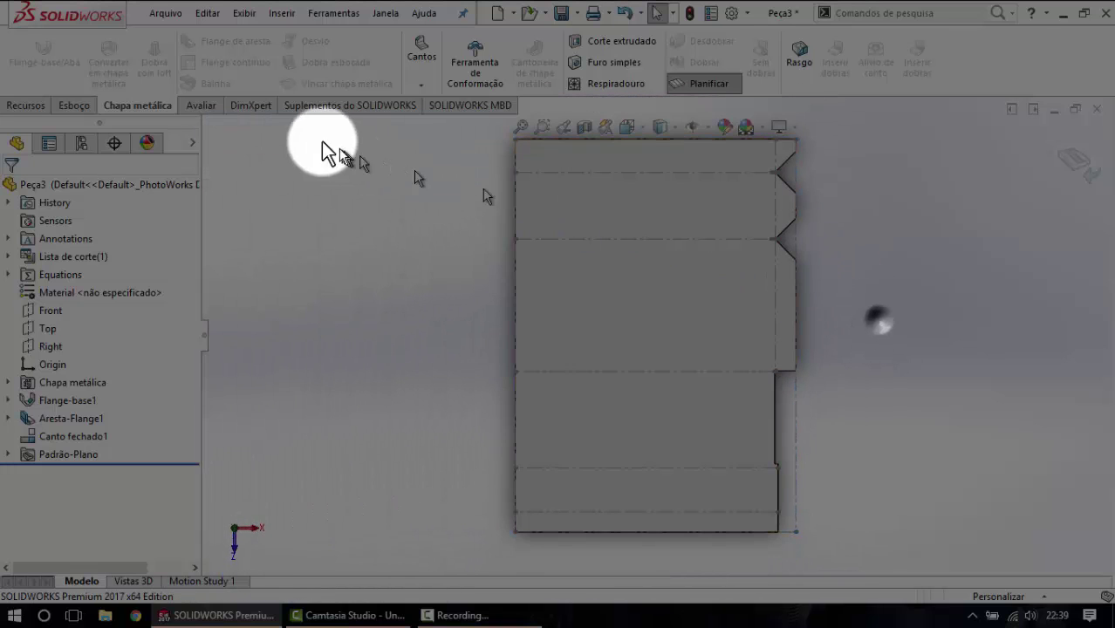
Sketch a circle on the flat face centred on the step corner.
left_click(77, 105)
left_click(144, 41)
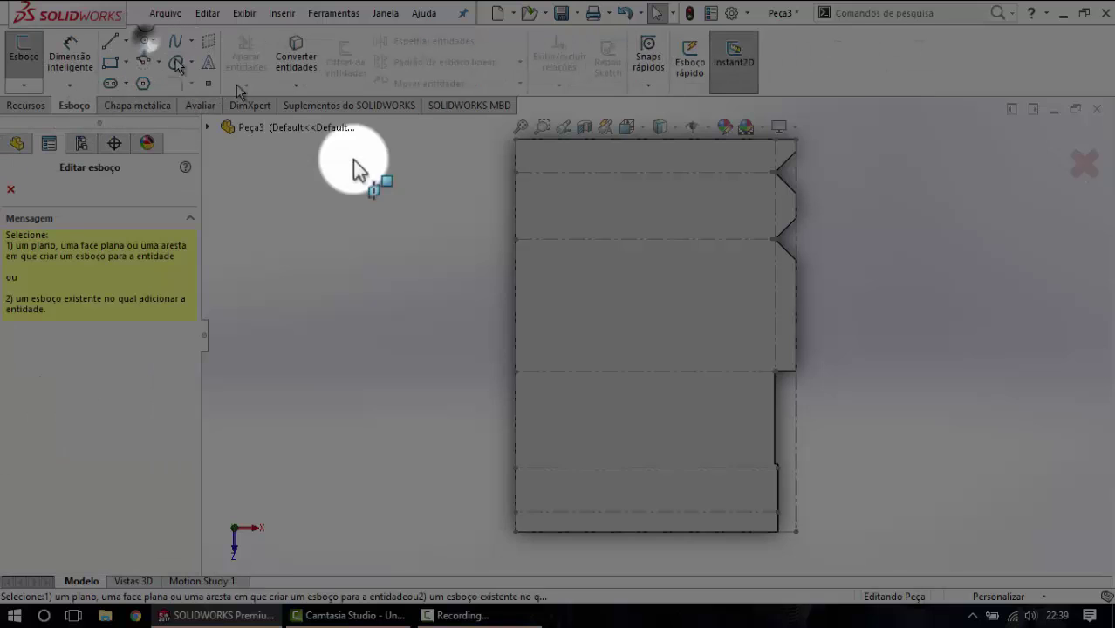
scroll(731, 387, "down", 3)
left_click(731, 386)
scroll(770, 397, "down", 3)
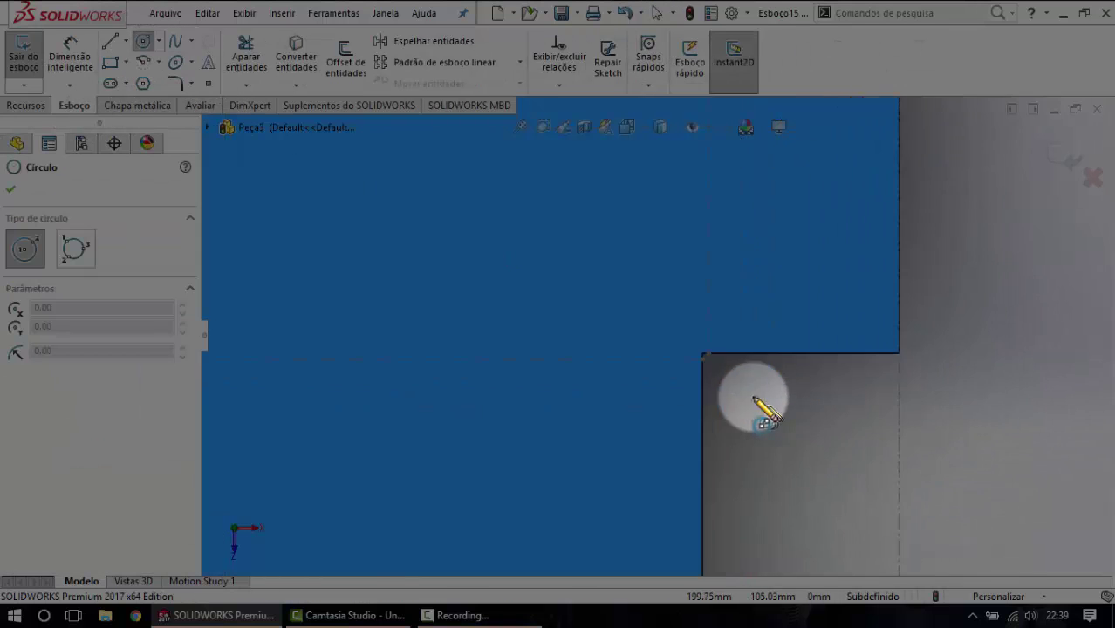
scroll(754, 405, "down", 3)
left_click(666, 351)
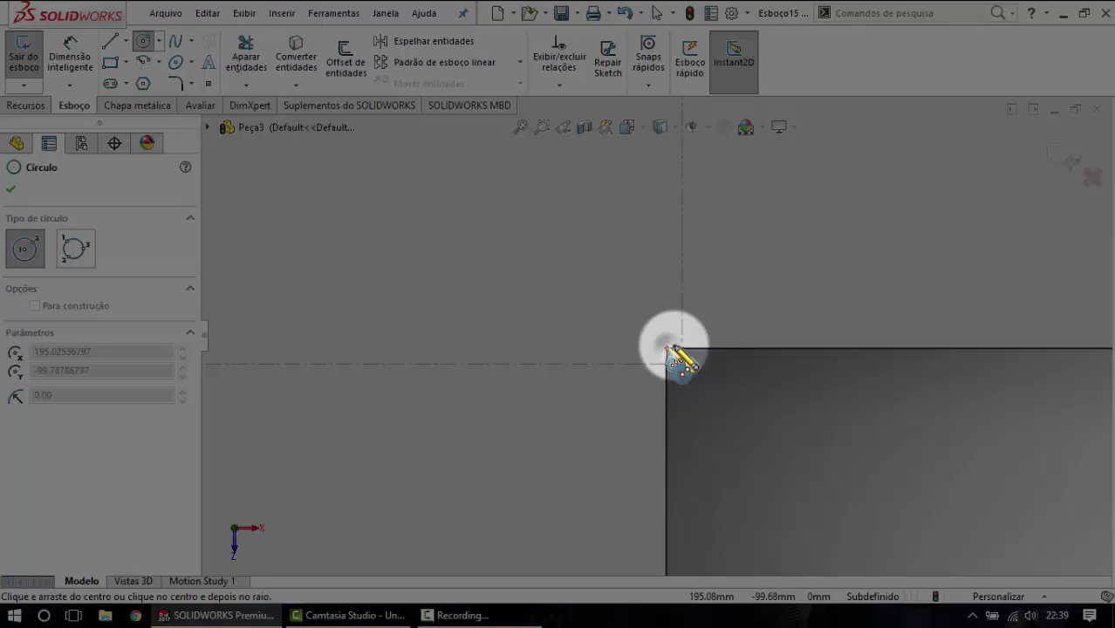
left_click(746, 311)
key("Escape")
Dimension the circle's diameter to 10 mm.
left_click(70, 55)
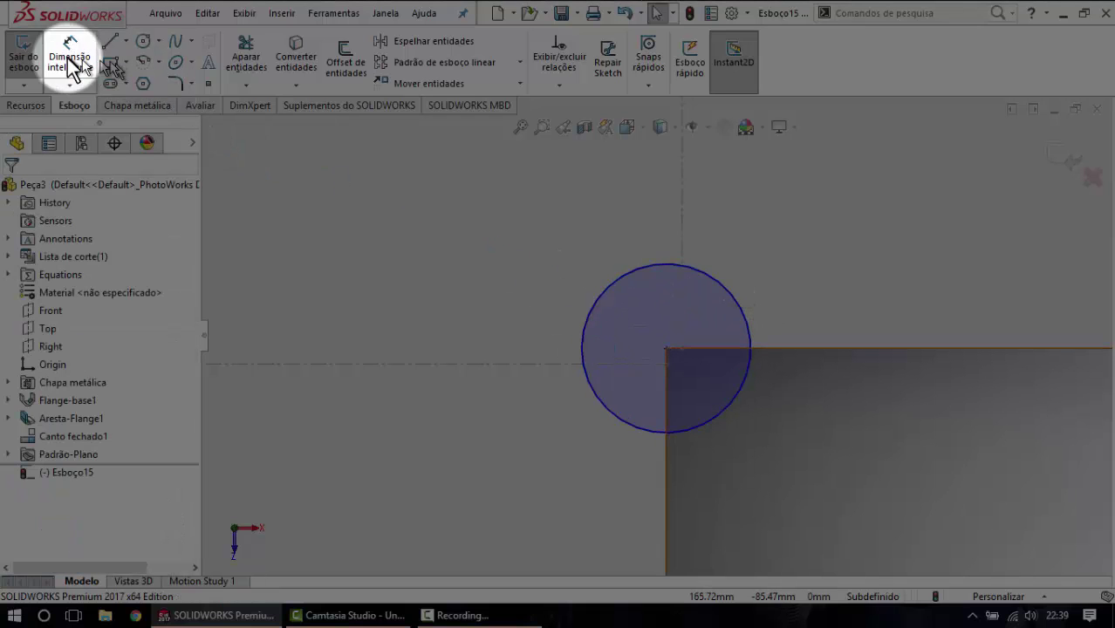
left_click(725, 291)
left_click(764, 248)
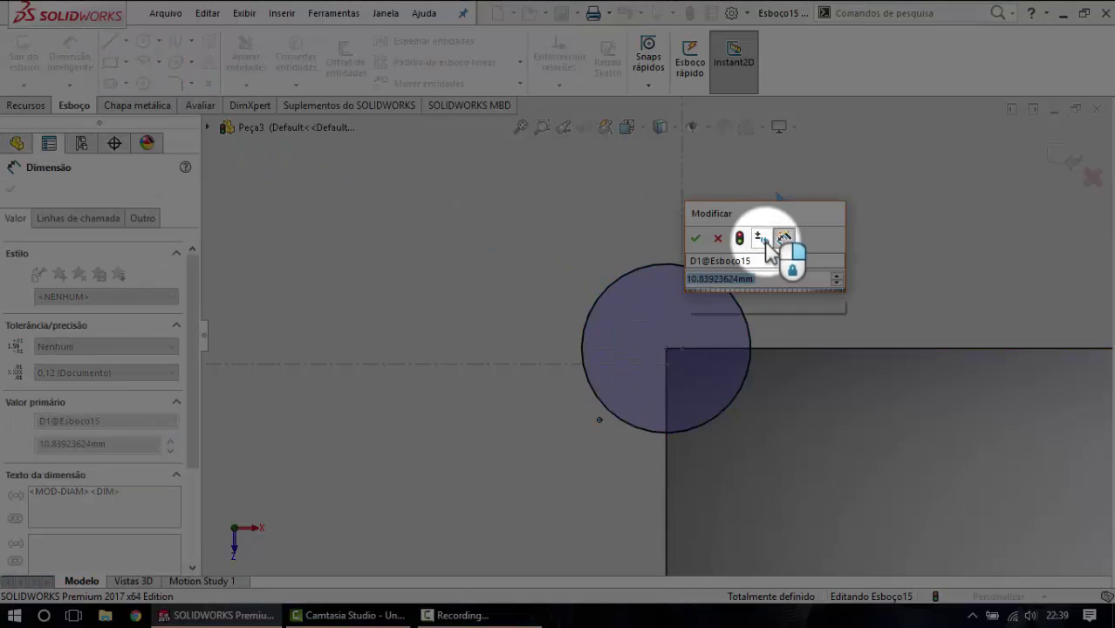
type("10")
key("Return")
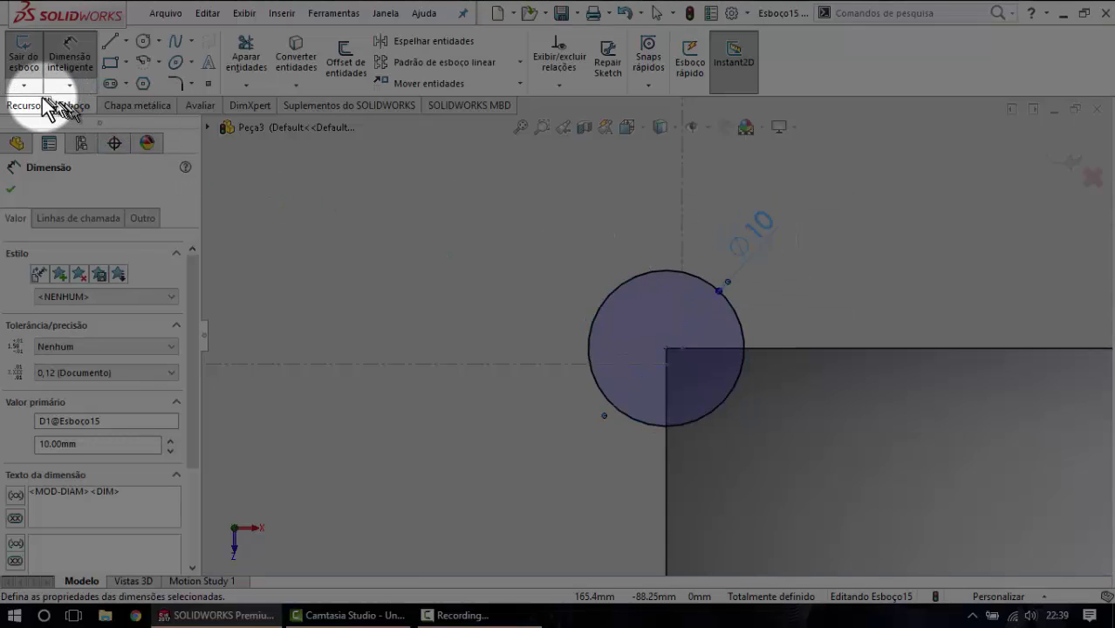
Cut the 10 mm circle through the flat pattern with Corte extrudado.
left_click(26, 106)
left_click(297, 57)
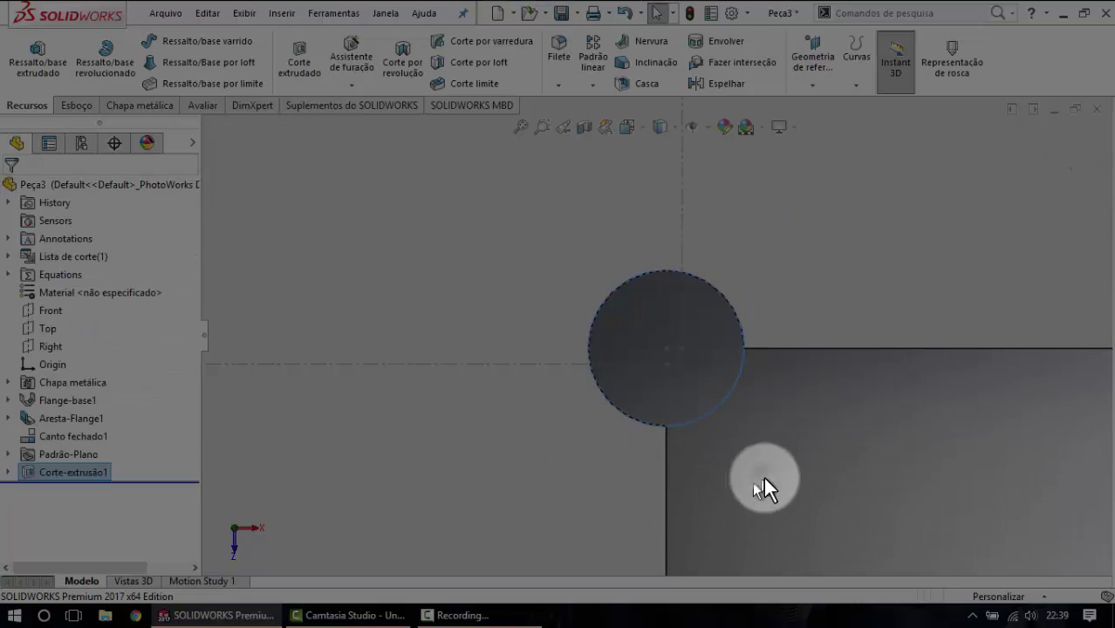
mouse_move(751, 482)
middle_mouse_down()
mouse_move(799, 379)
mouse_move(780, 322)
mouse_move(658, 341)
middle_mouse_up()
scroll(659, 341, "down", 2)
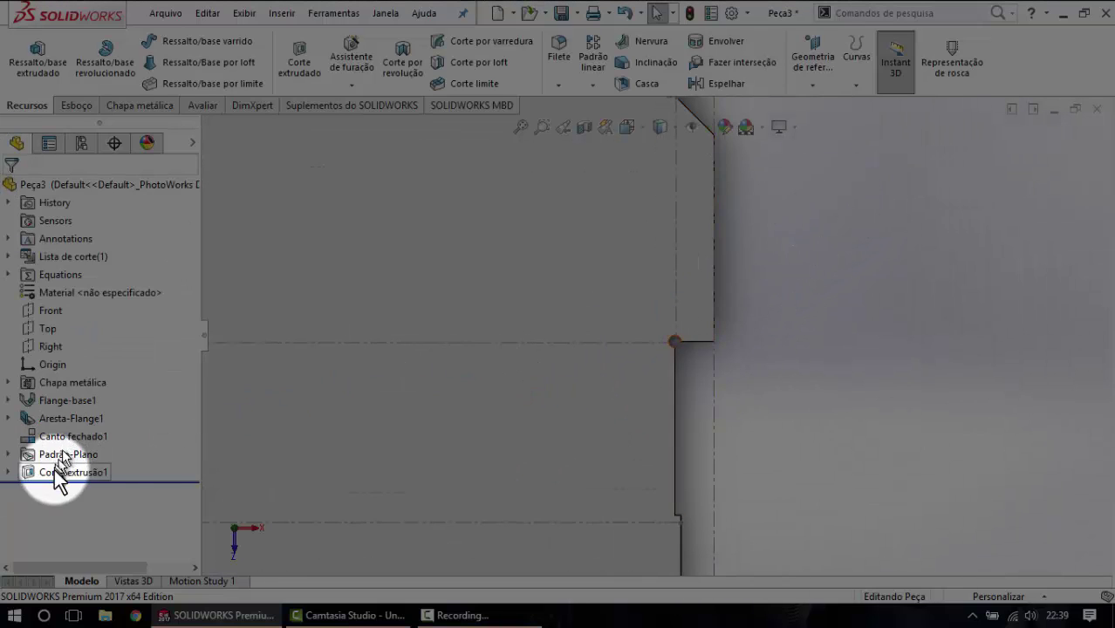
Refold the flat pattern into the channel with Planificar from Chapa metálica.
left_click(129, 106)
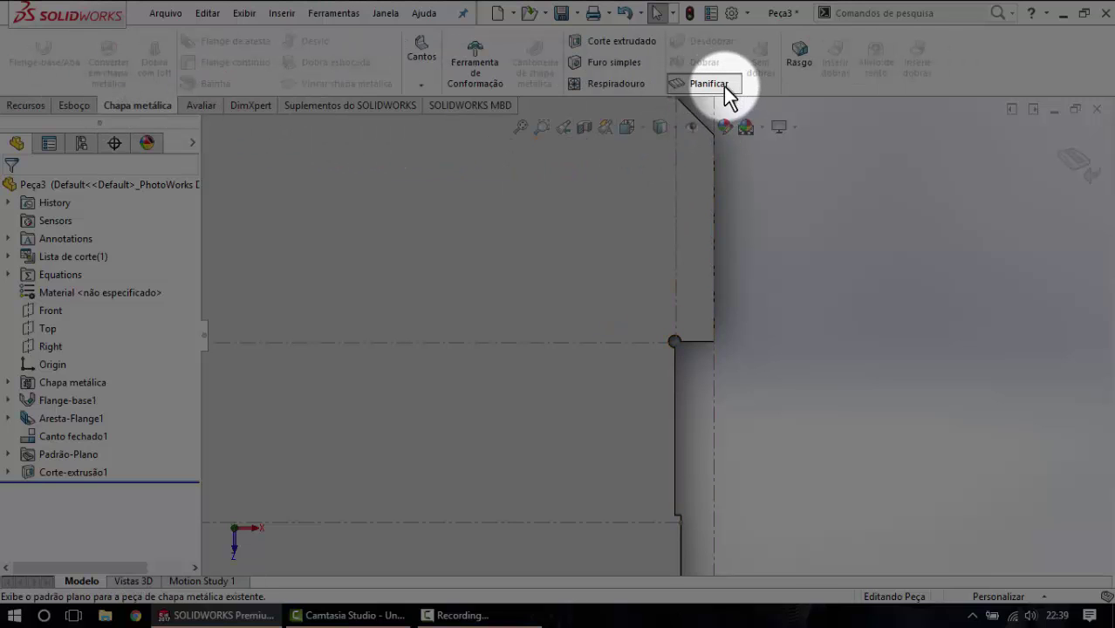
left_click(708, 83)
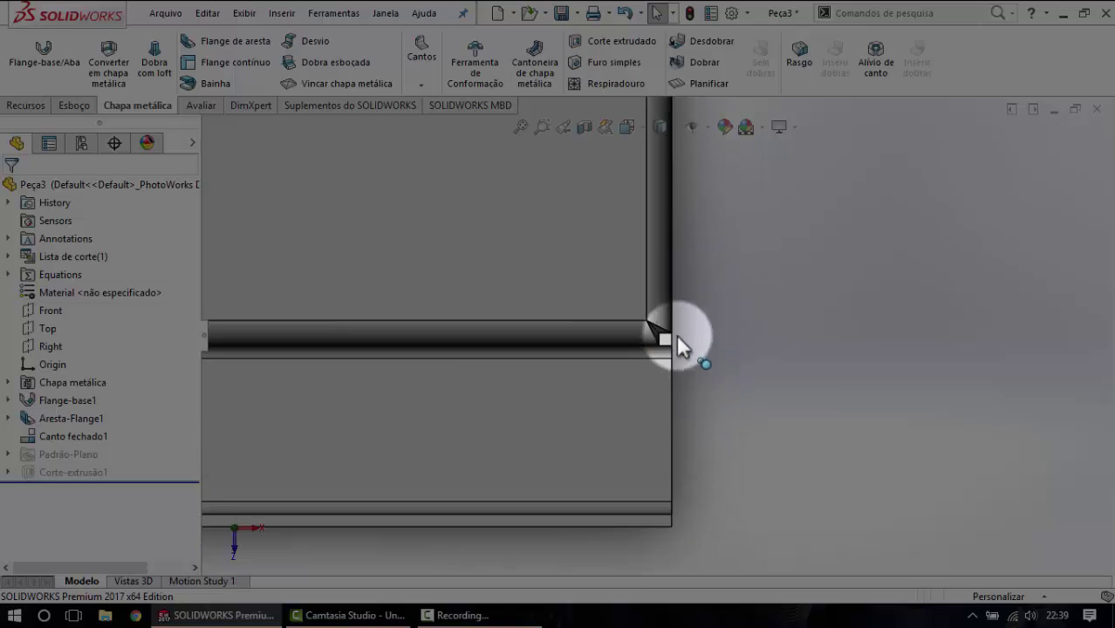
scroll(667, 339, "down", 3)
middle_click_drag(691, 299, 651, 313)
left_click(651, 312)
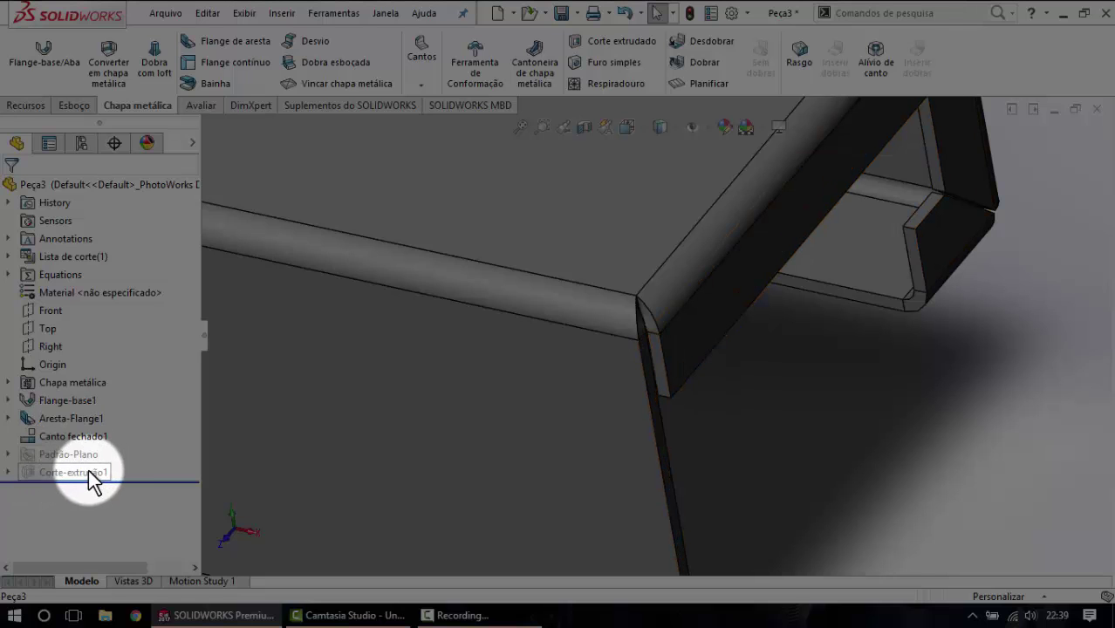
Choose Excluir on the Corte-extrusão1 feature to delete the circular cut.
mouse_move(665, 503)
middle_mouse_down()
mouse_move(704, 323)
mouse_move(667, 281)
mouse_move(633, 325)
middle_mouse_up()
scroll(629, 323, "up", 3)
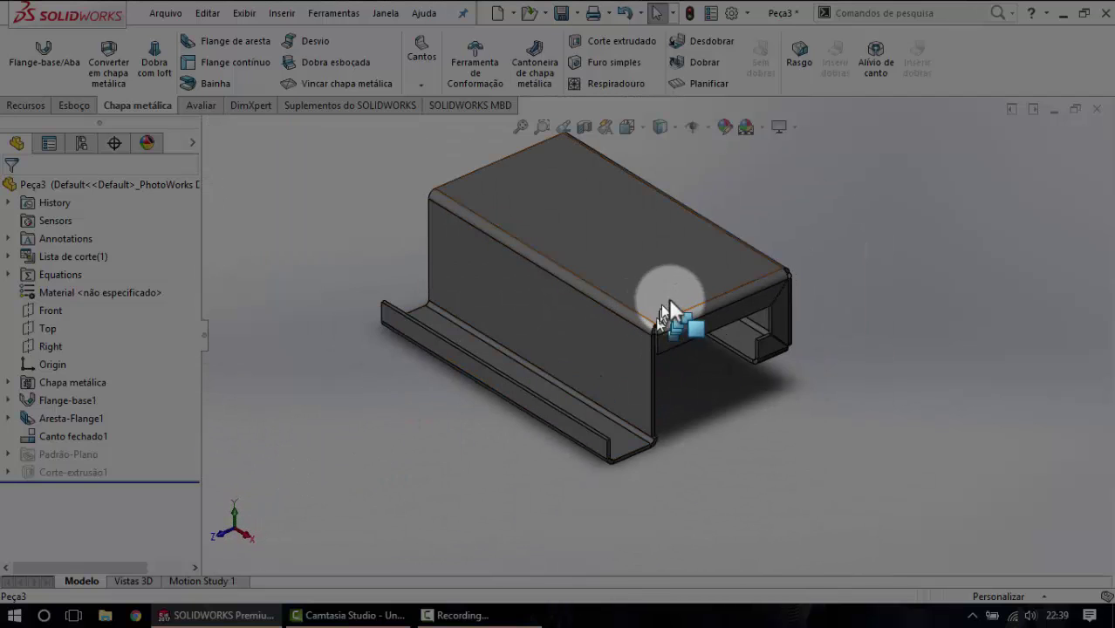
scroll(668, 315, "down", 3)
scroll(661, 330, "down", 2)
scroll(670, 333, "up", 2)
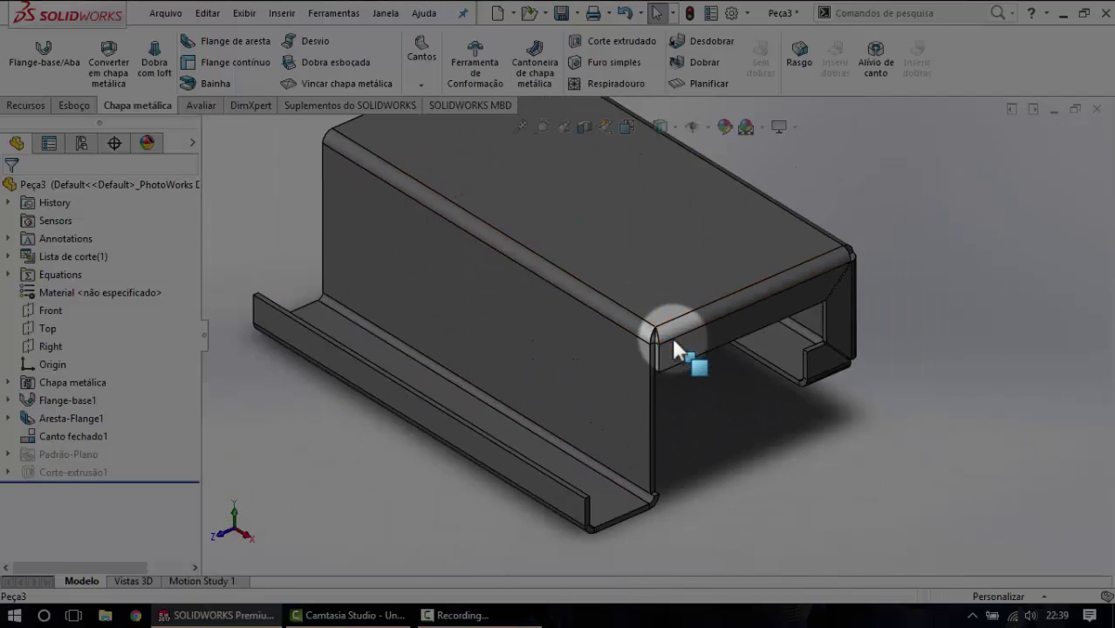
right_click(59, 472)
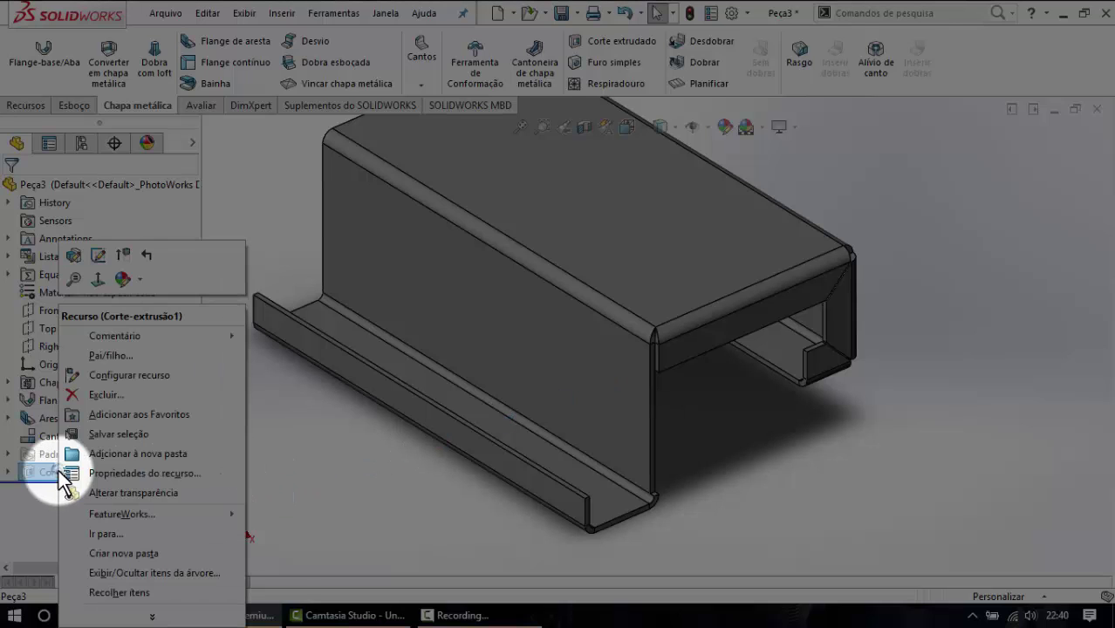
left_click(105, 394)
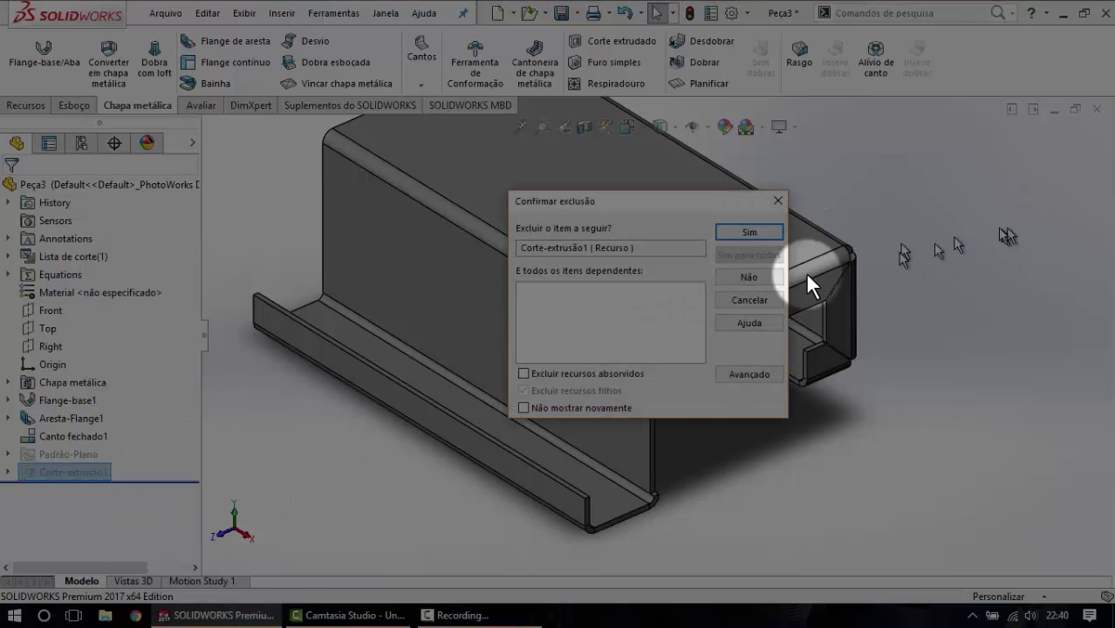
Tick Excluir recursos absorvidos and confirm deleting Corte-extrusão1 with its sketch Esboço15.
left_click(524, 375)
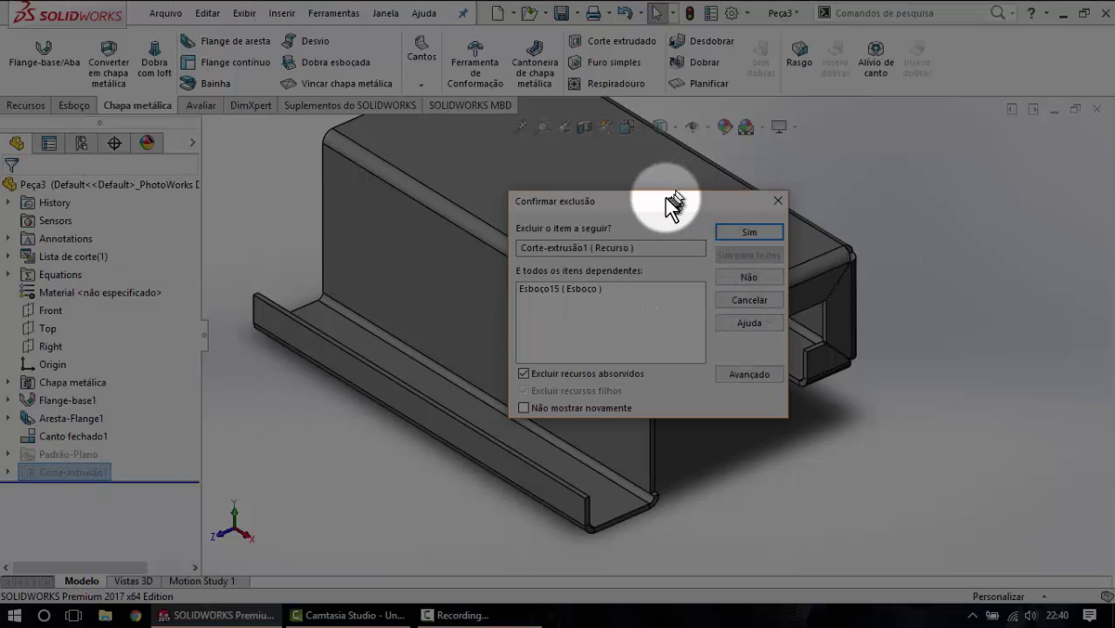
left_click_drag(666, 196, 671, 137)
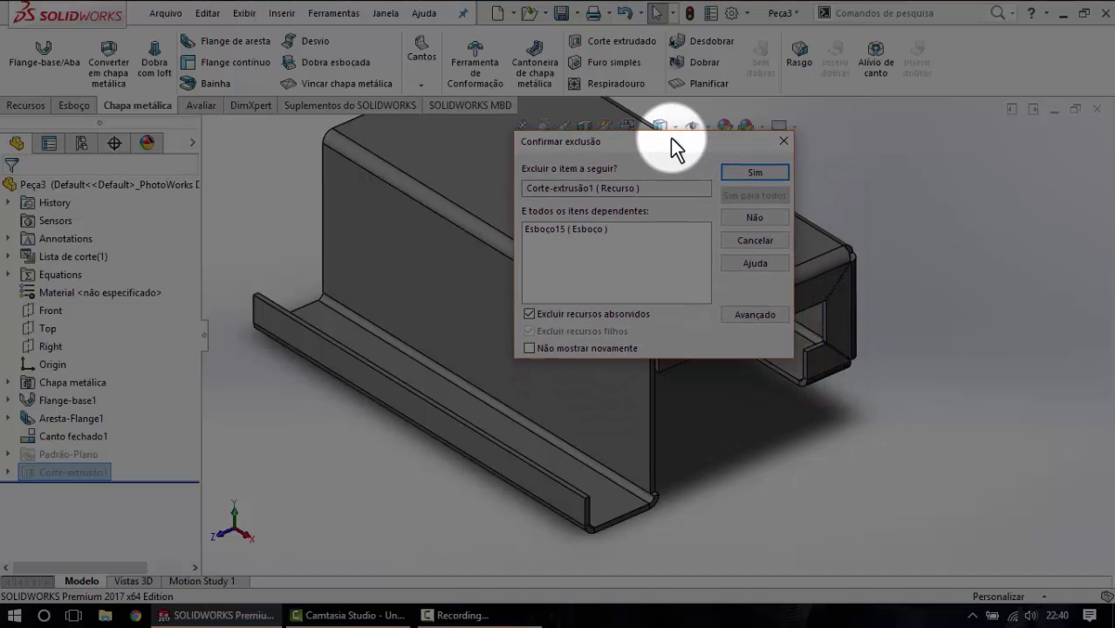
mouse_move(670, 138)
left_mouse_down()
mouse_move(655, 141)
mouse_move(691, 150)
left_mouse_up()
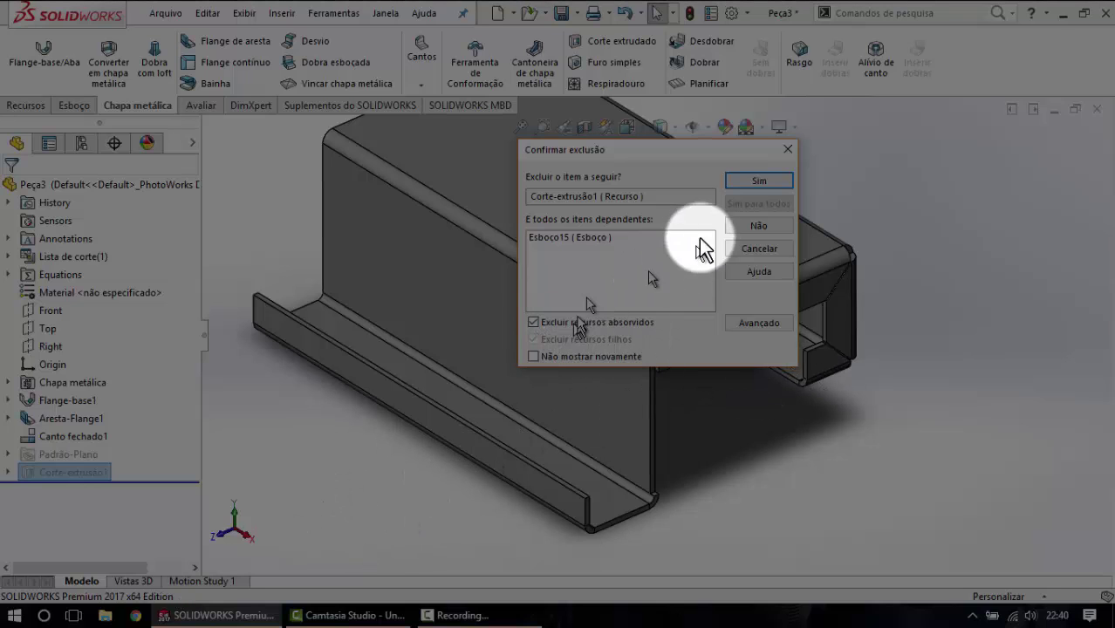
left_click(751, 184)
scroll(672, 339, "up", 3)
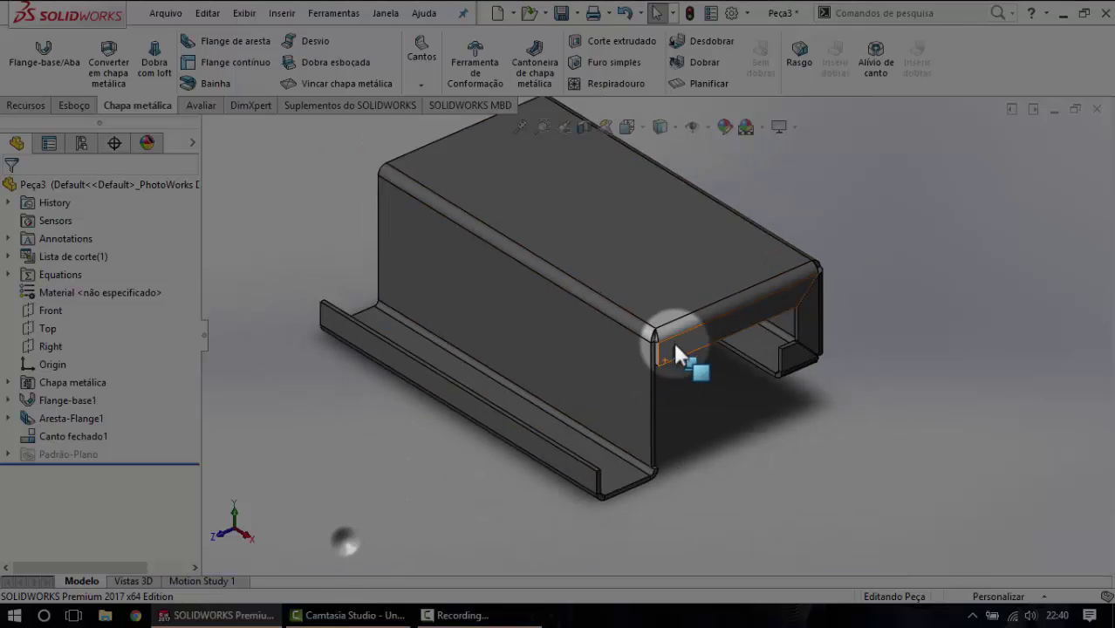
Start Desdobrar with the top face as the fixed face.
left_click(704, 43)
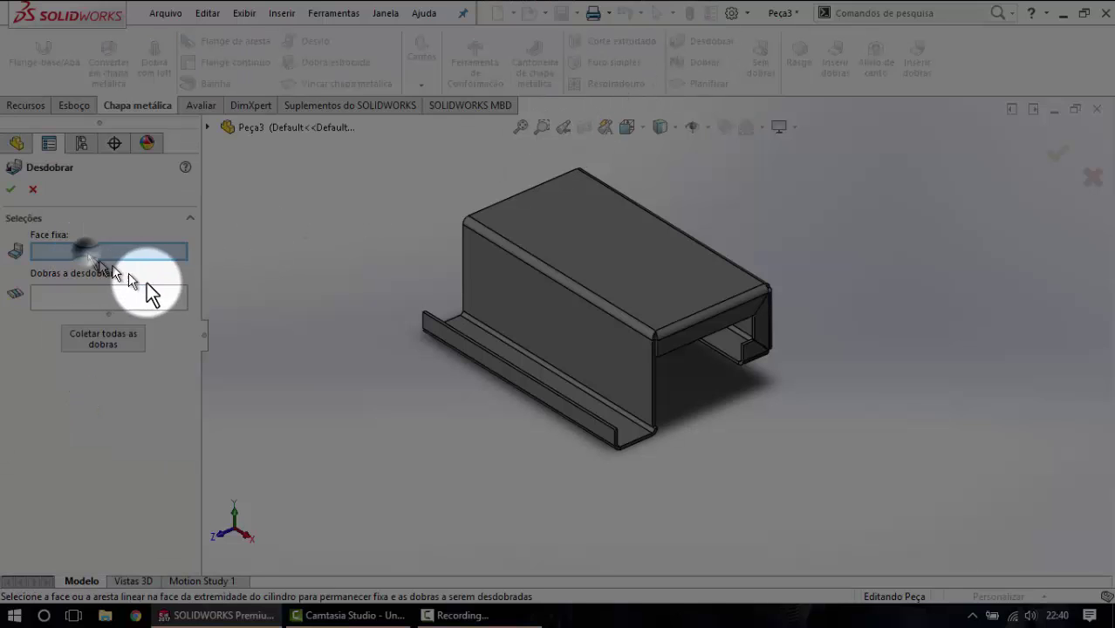
left_click(588, 236)
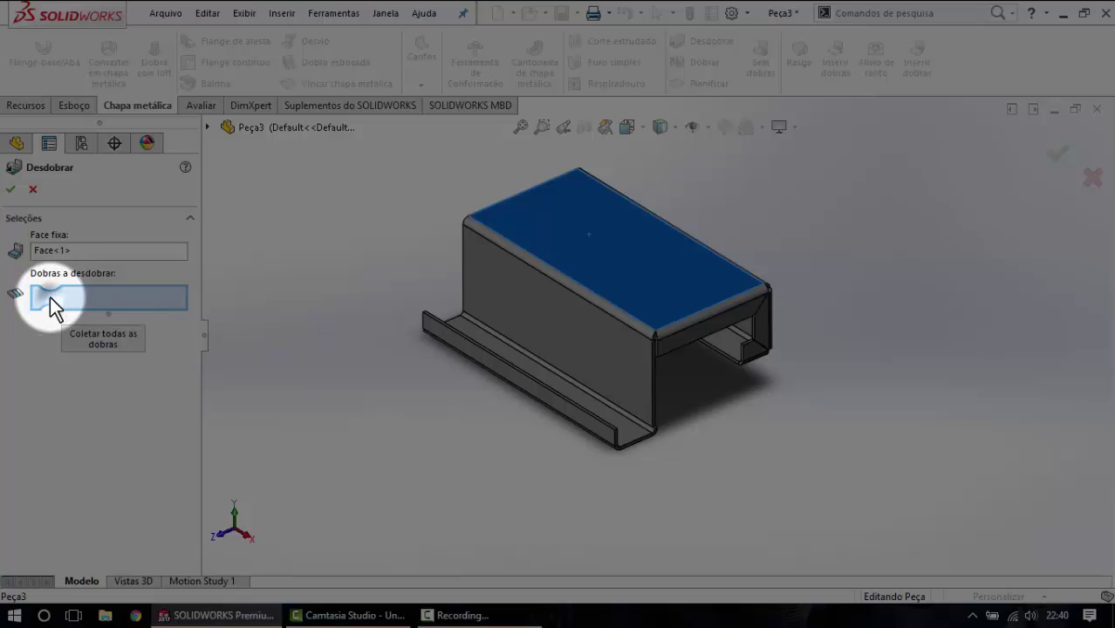
scroll(624, 343, "down", 3)
scroll(665, 349, "down", 3)
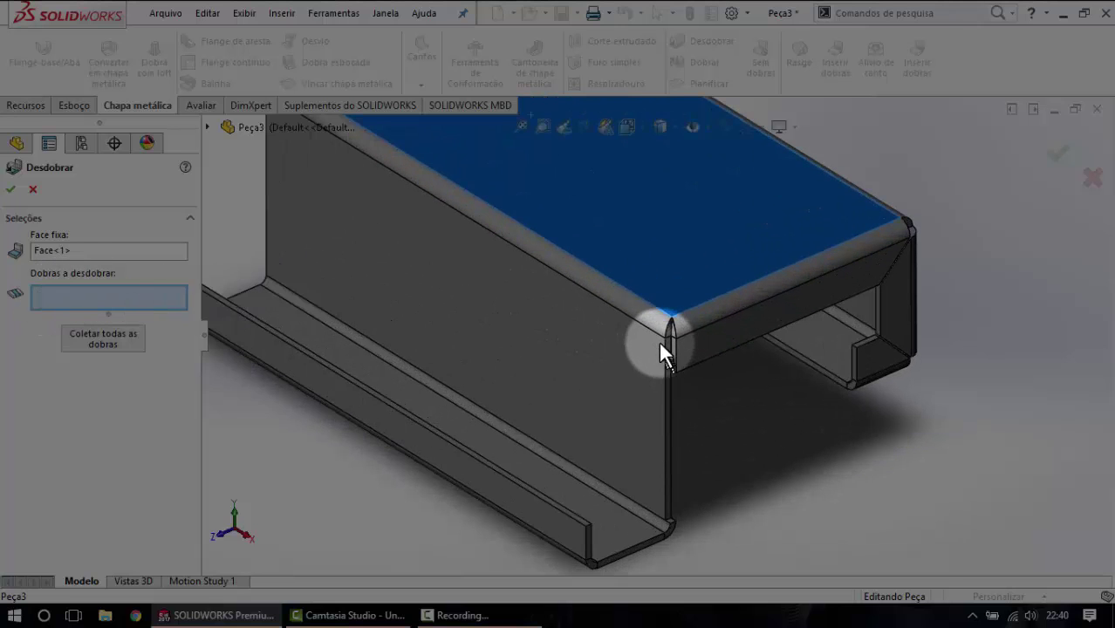
scroll(698, 316, "up", 5)
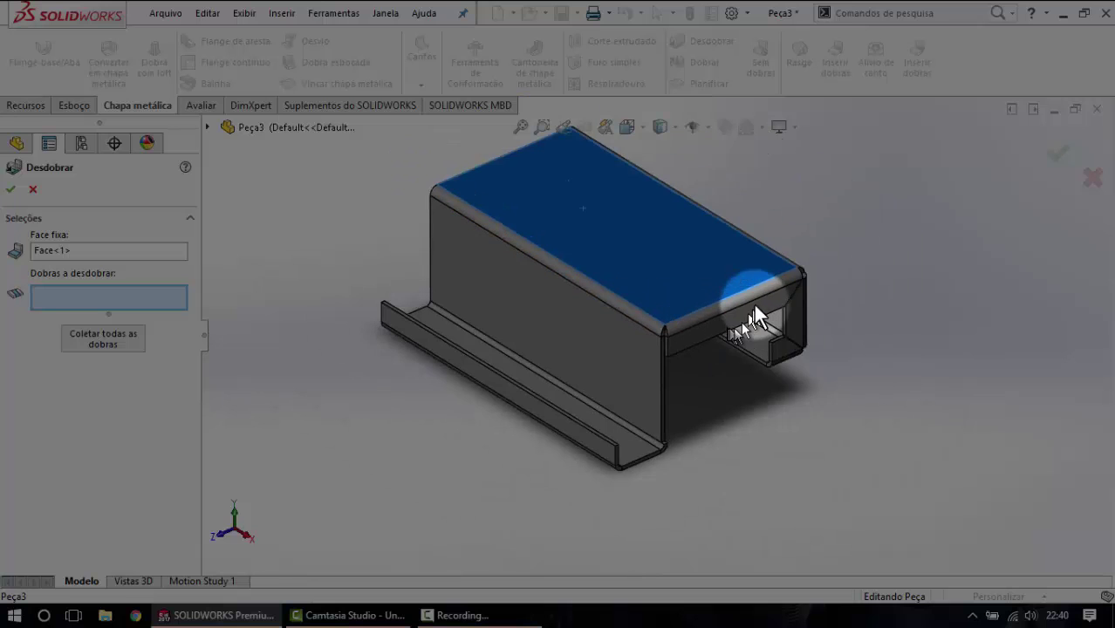
middle_click_drag(740, 321, 702, 347)
scroll(689, 344, "down", 5)
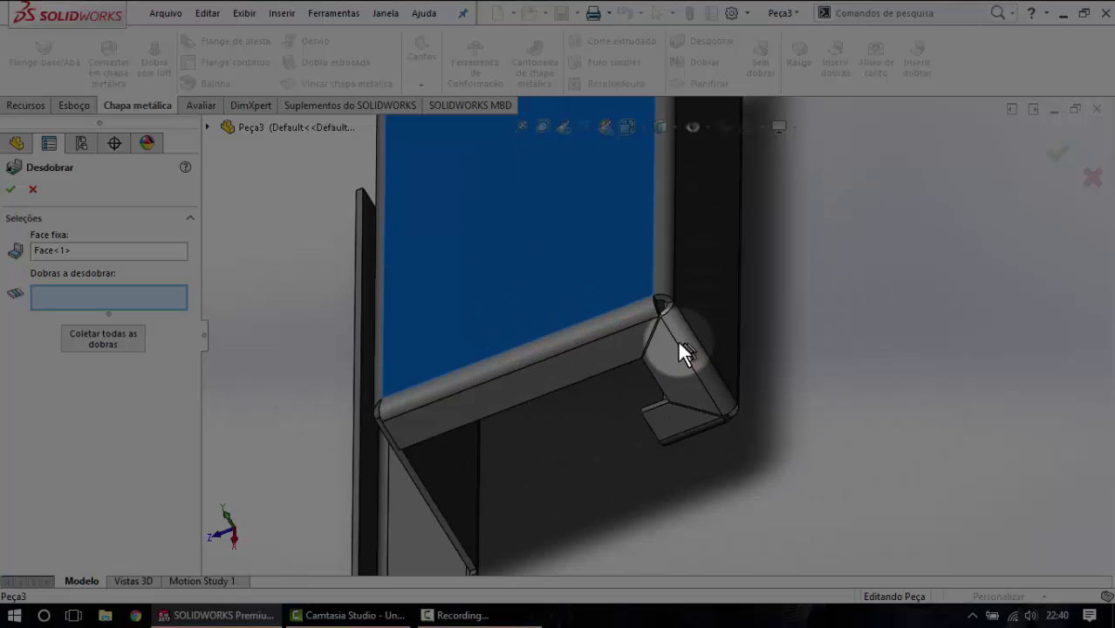
Collect all eight bends to unfold, dropping DobradeAresta1 first, and confirm.
left_click(663, 283)
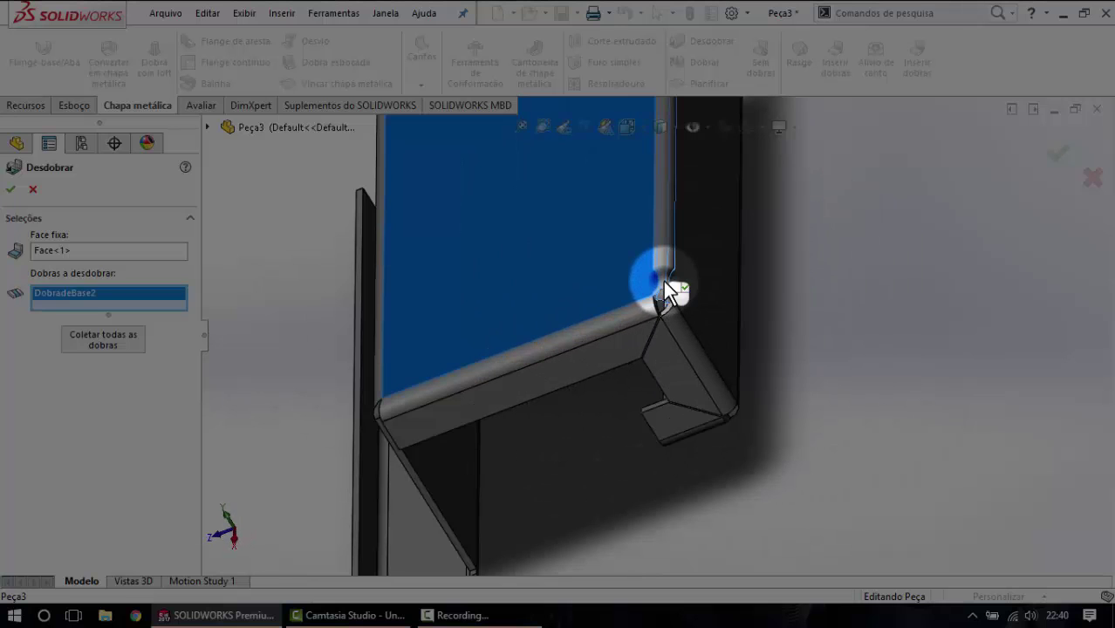
left_click(641, 327)
mouse_move(641, 349)
middle_mouse_down()
mouse_move(652, 329)
mouse_move(597, 349)
middle_mouse_up()
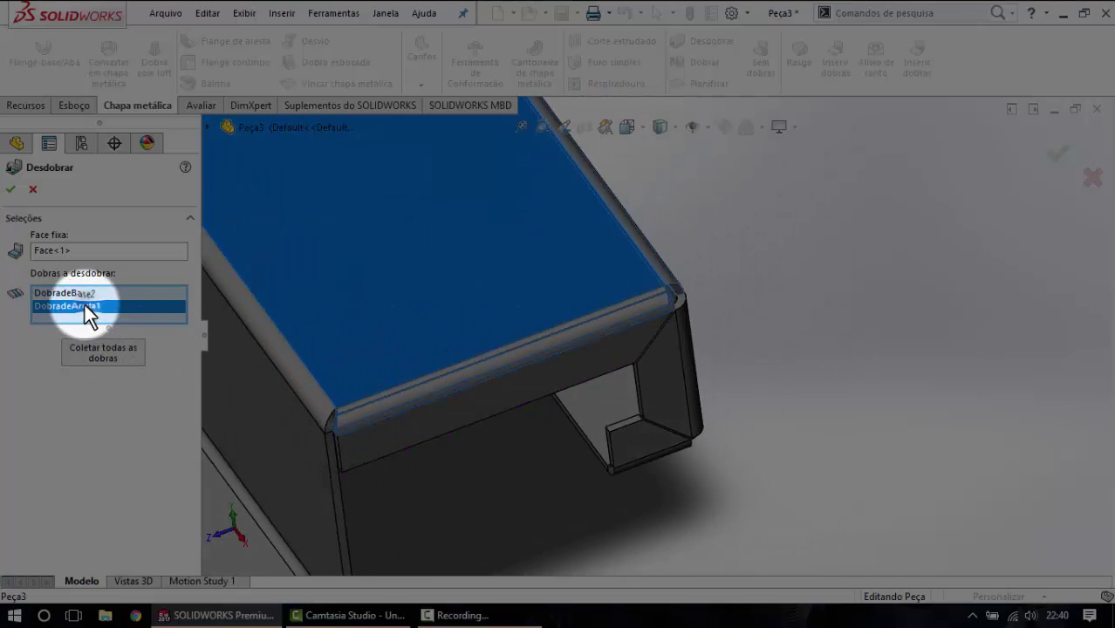
key("Delete")
key("Delete")
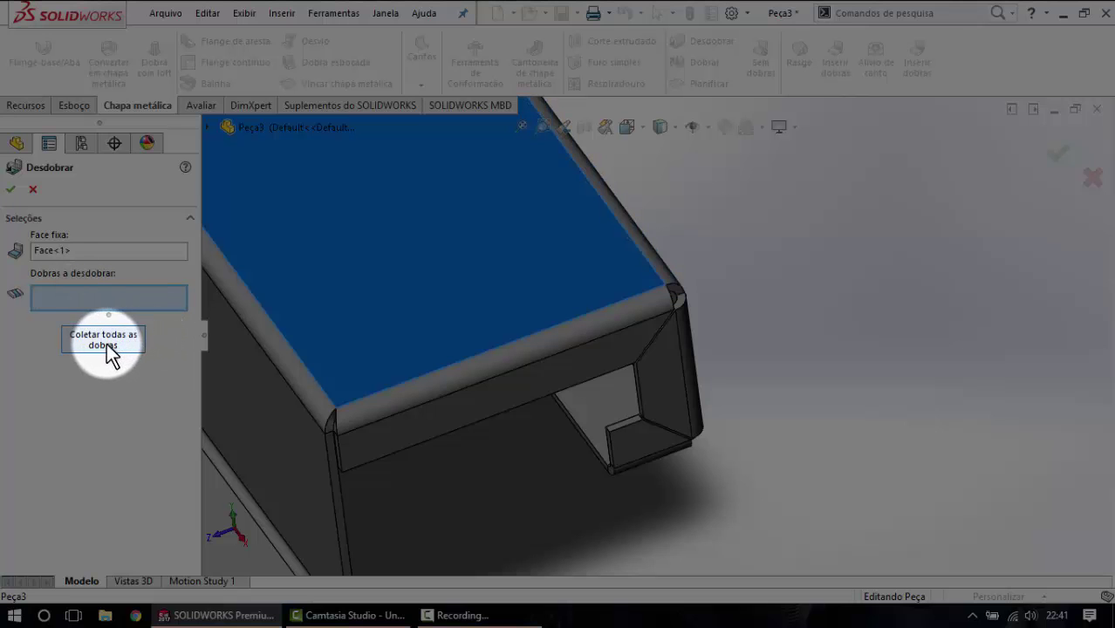
scroll(486, 421, "up", 5)
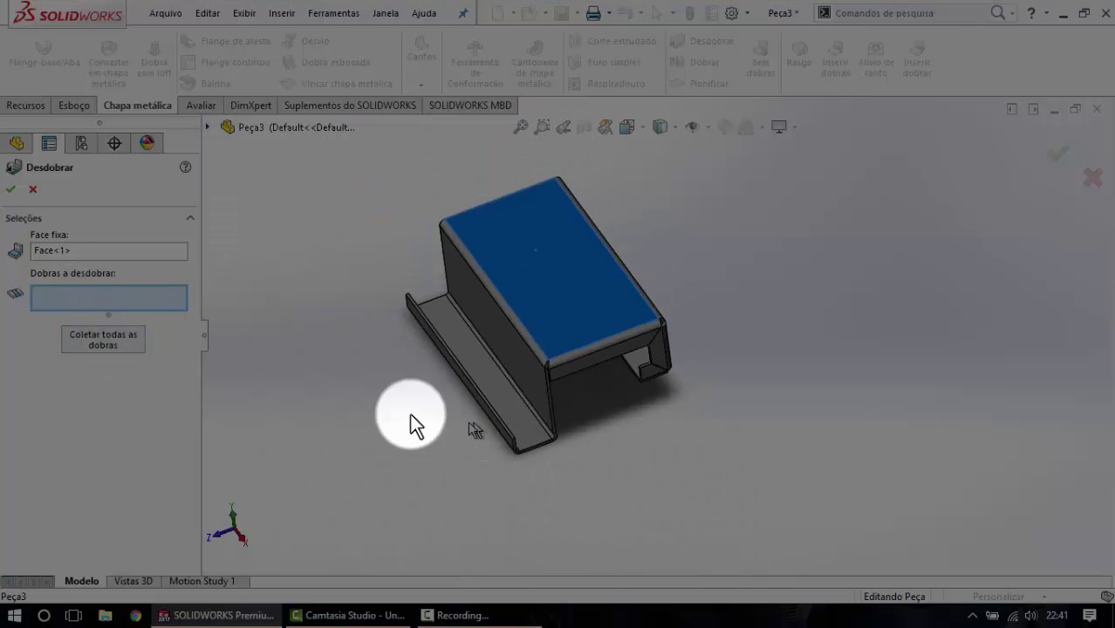
left_click(101, 338)
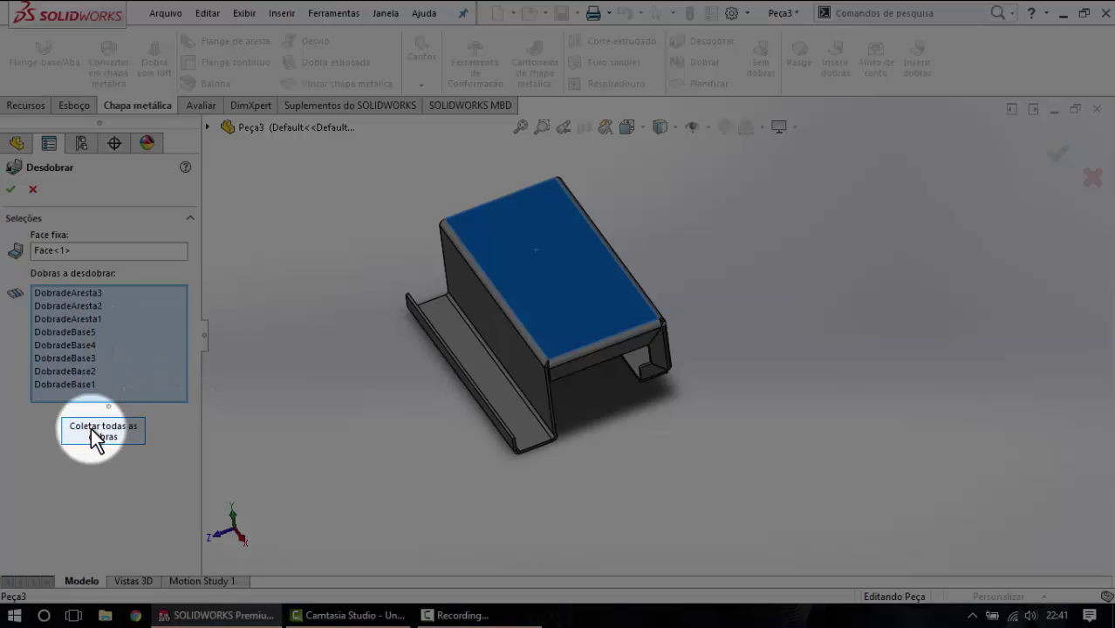
left_click(13, 189)
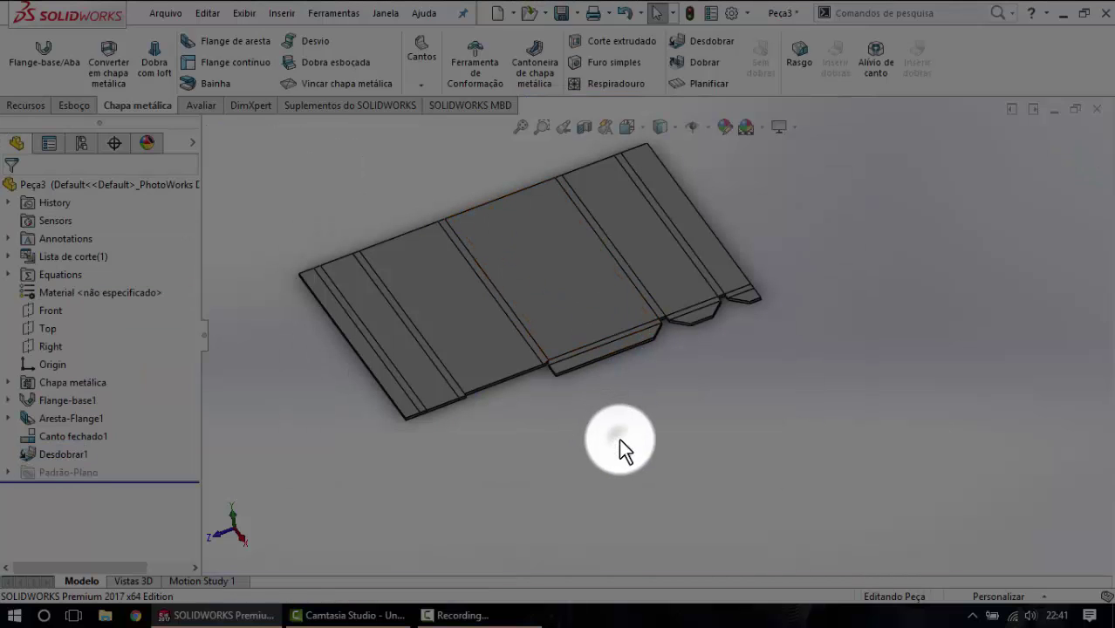
View the main flat face Normal To and zoom toward the right-hand tab corner.
left_click(571, 316)
left_click(715, 262)
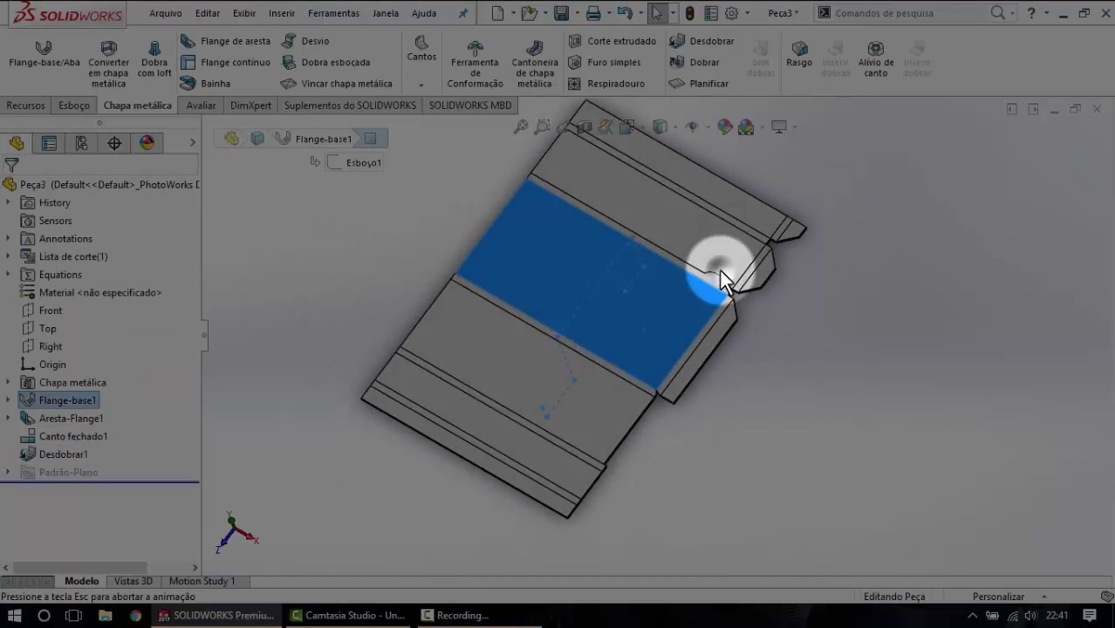
left_click(894, 323)
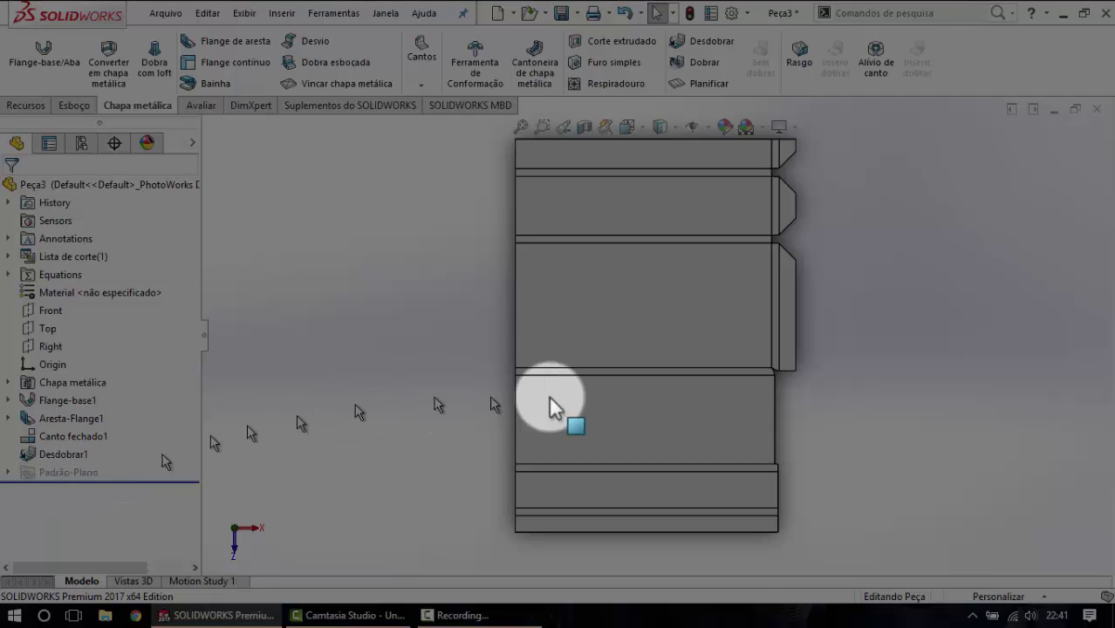
scroll(809, 370, "down", 3)
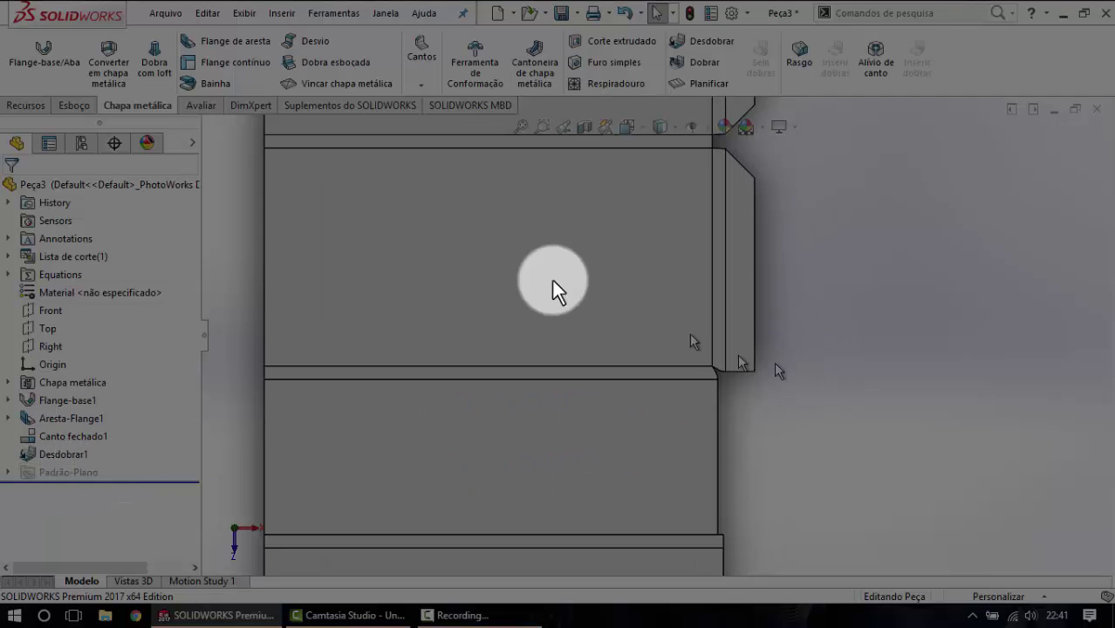
Start a sketch on the flat top face with the Circle tool, abandoning the first circle.
left_click(74, 105)
left_click(144, 41)
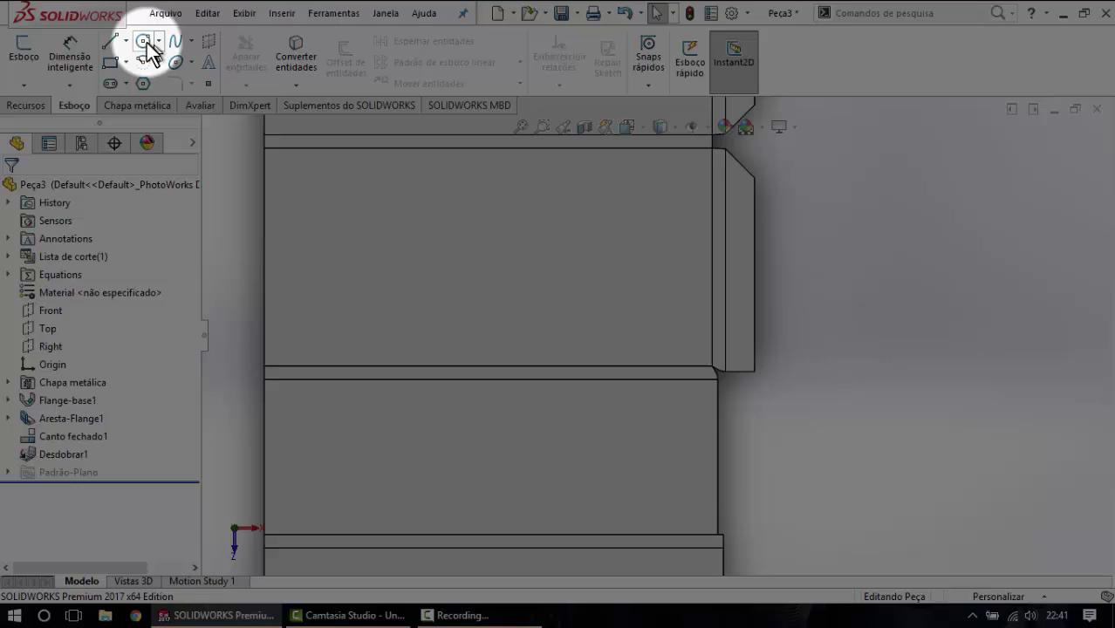
left_click(647, 336)
scroll(733, 353, "down", 5)
scroll(654, 393, "down", 3)
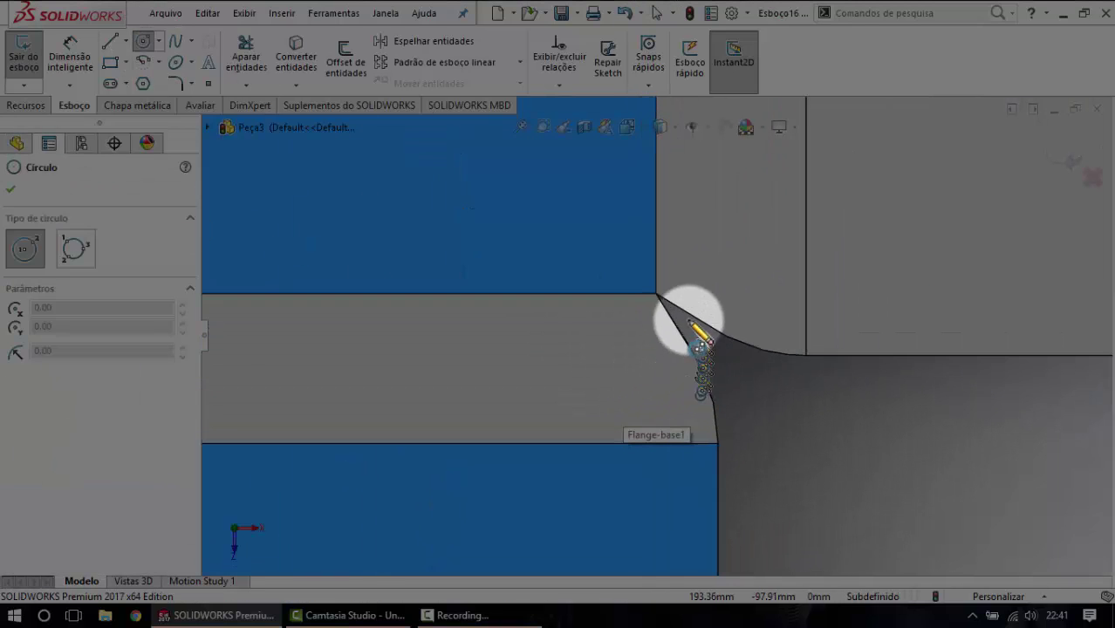
left_click(656, 294)
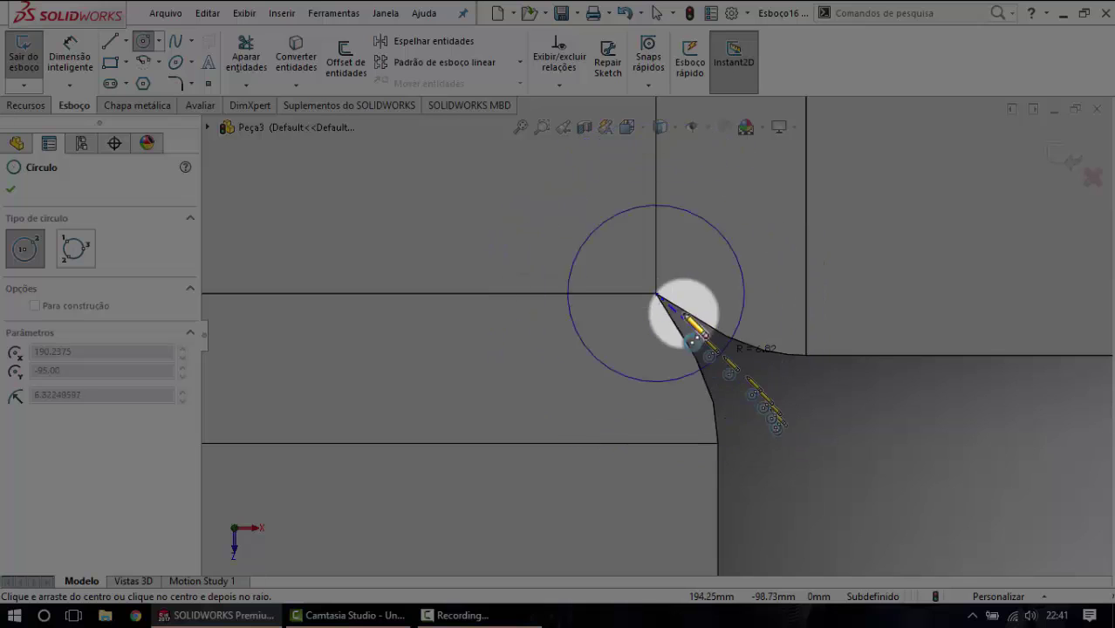
key("Escape")
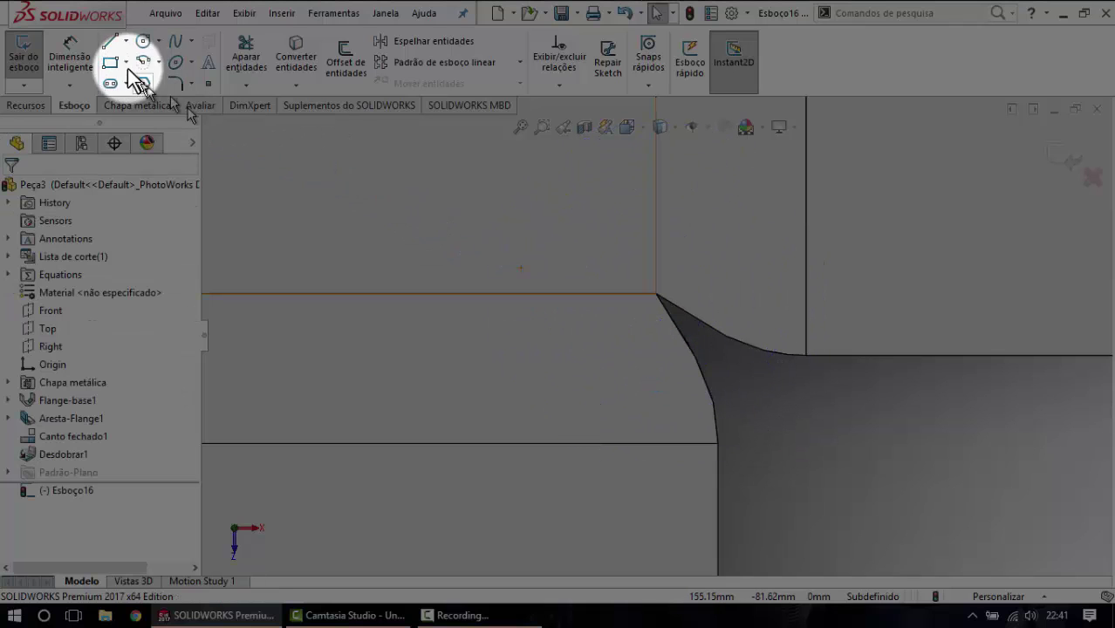
Draw a large circle centred on the inner flange corner after a cancelled line attempt.
left_click(125, 41)
left_click(124, 66)
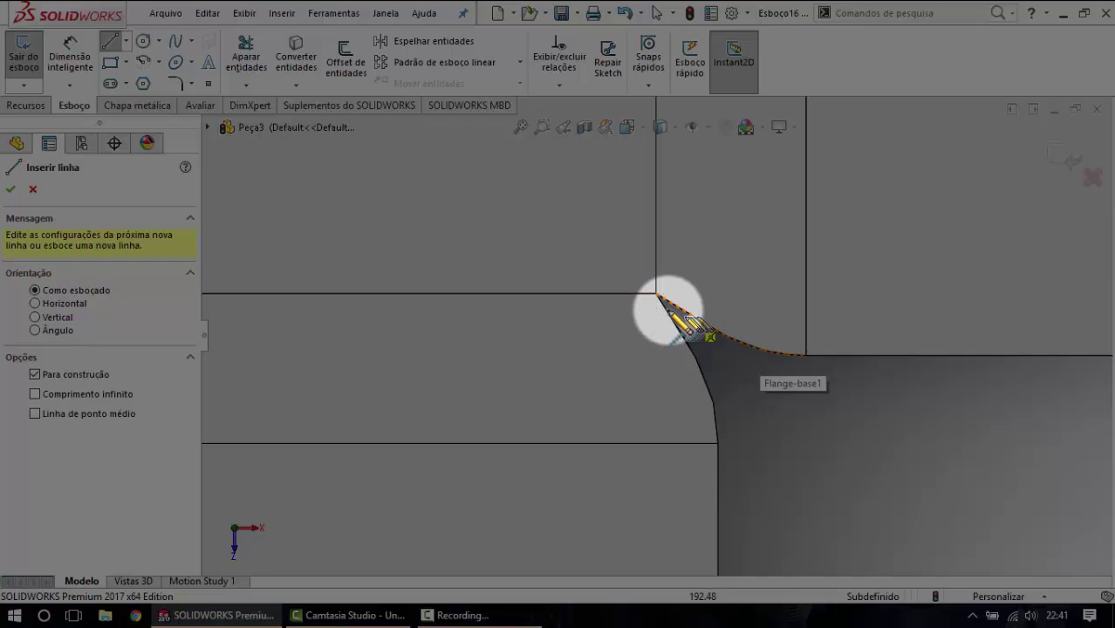
left_click(656, 294)
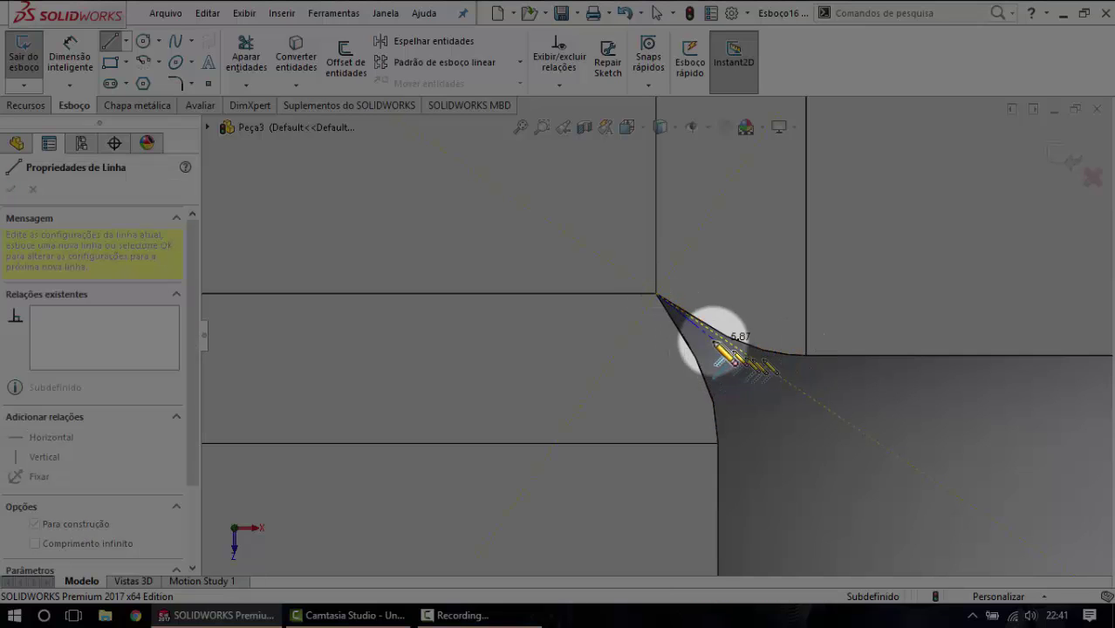
key("Escape")
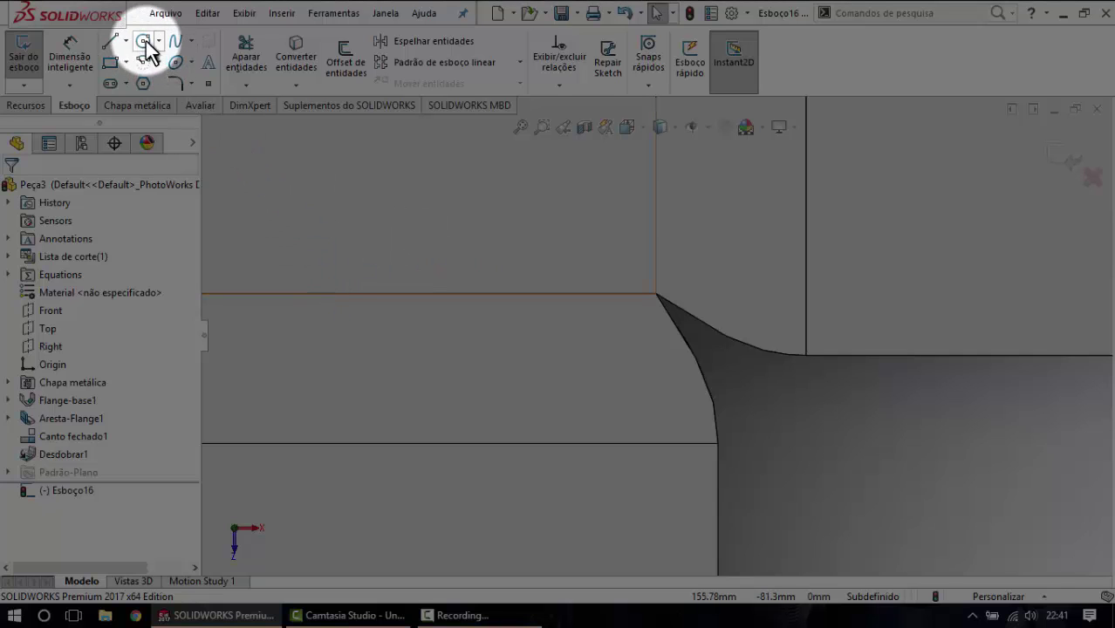
left_click(145, 42)
left_click(655, 294)
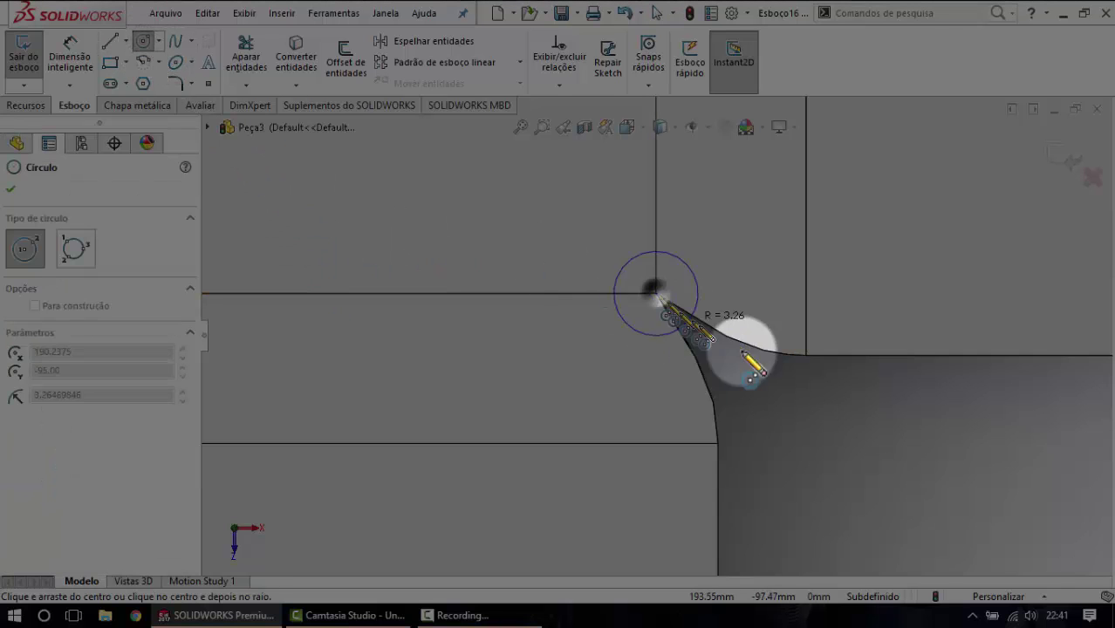
left_click(819, 390)
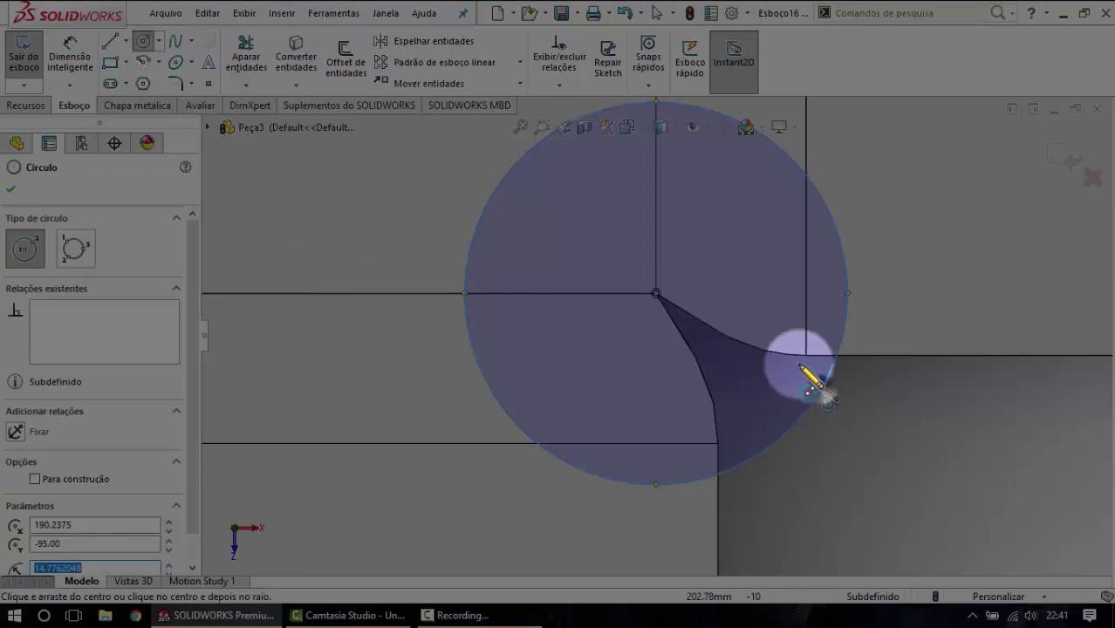
Dimension the corner circle's diameter to 30 mm.
left_click(70, 54)
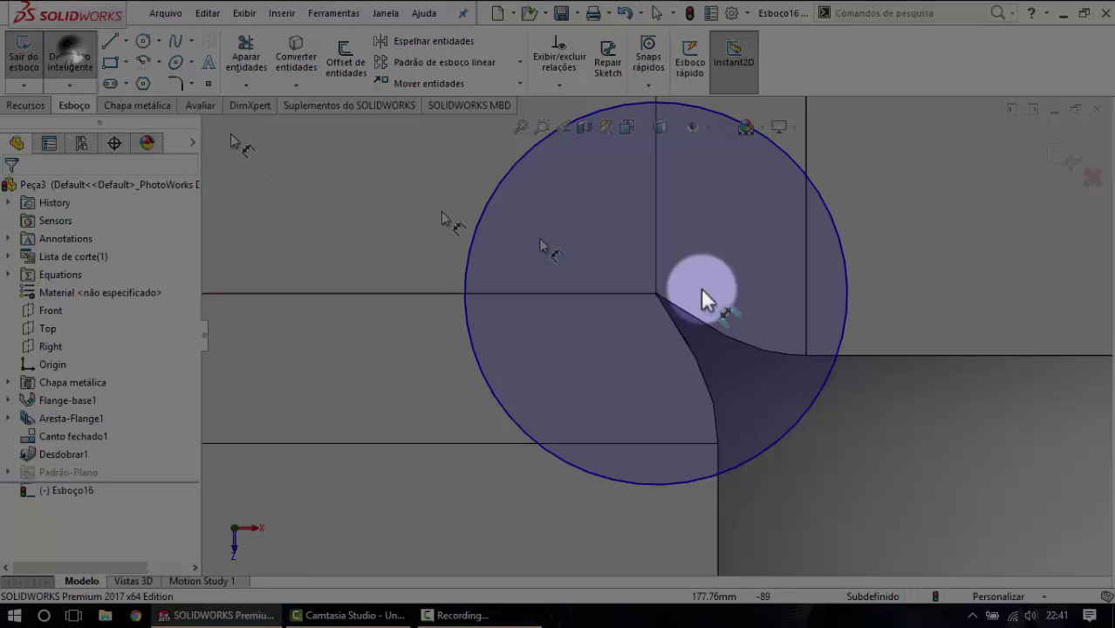
left_click(850, 296)
left_click(850, 292)
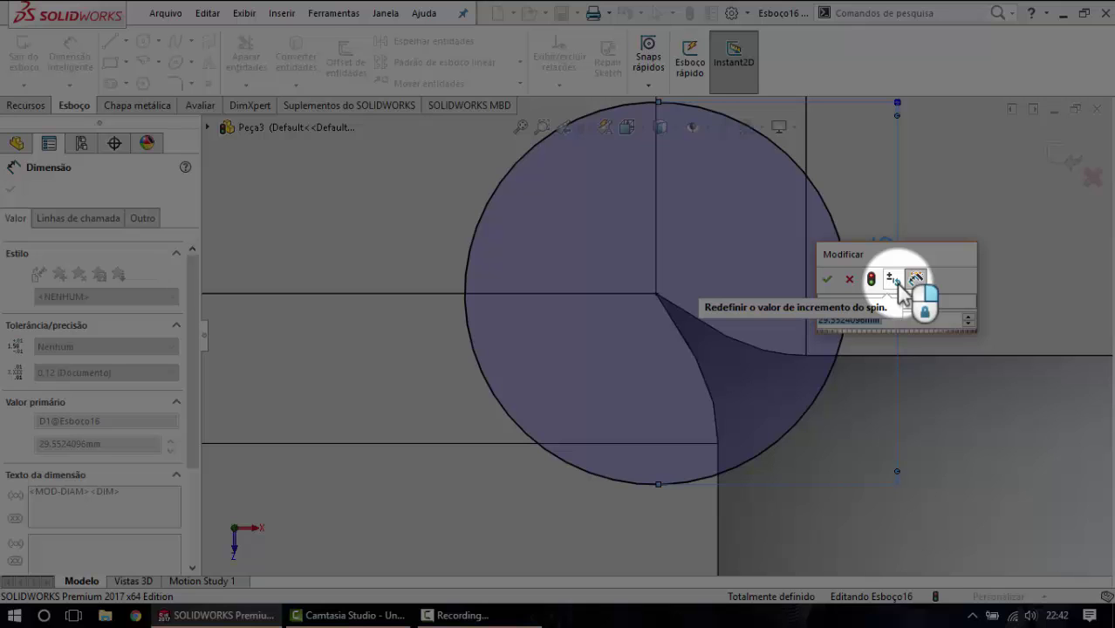
type("30")
key("Return")
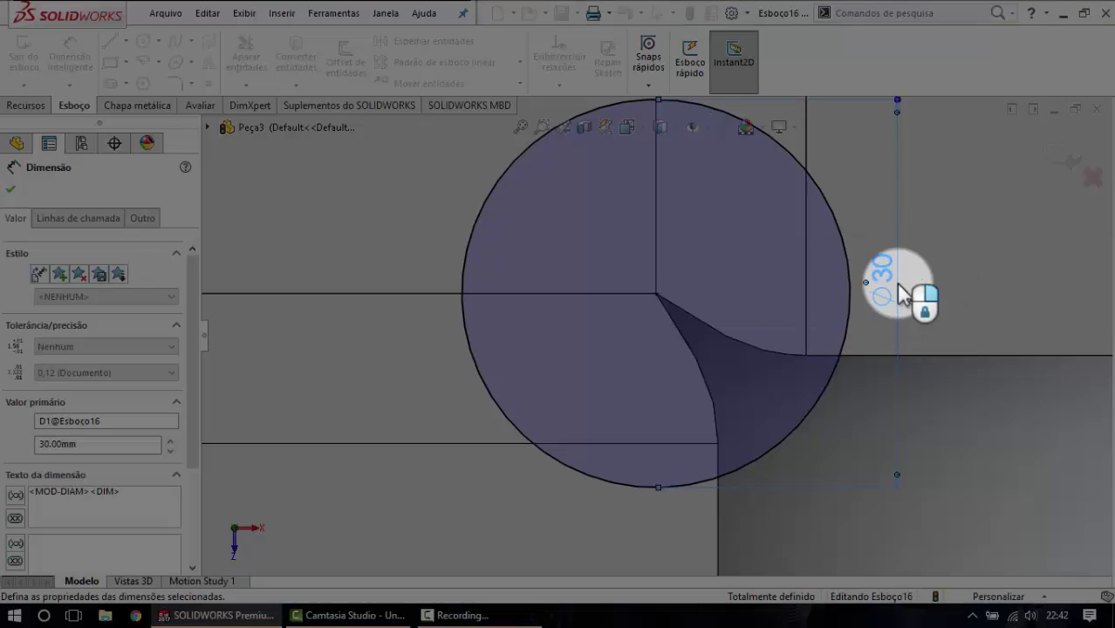
Cut the 30 mm circle through the sheet with Corte extrudado.
left_click(26, 105)
left_click(296, 68)
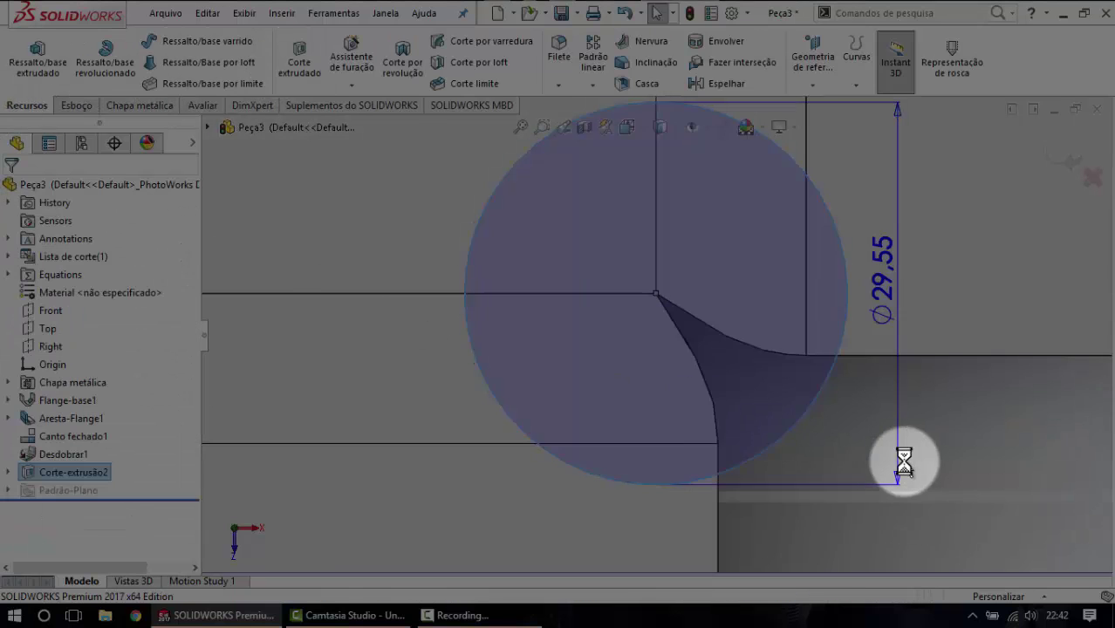
scroll(742, 384, "up", 5)
scroll(742, 335, "down", 2)
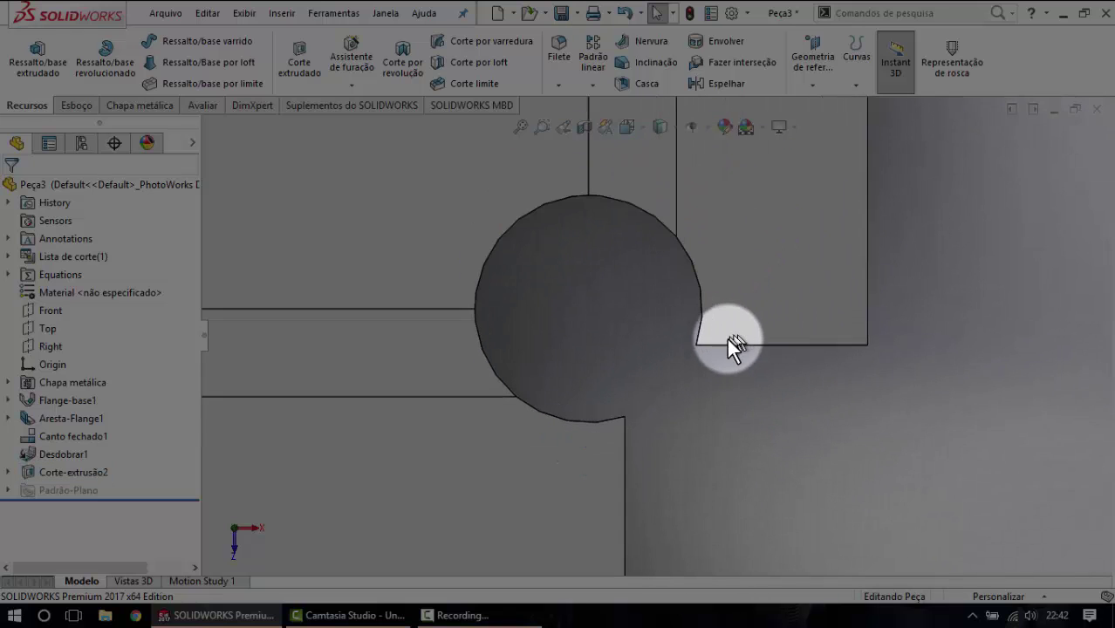
scroll(726, 338, "down", 2)
mouse_move(691, 351)
middle_mouse_down()
mouse_move(727, 294)
mouse_move(415, 338)
middle_mouse_up()
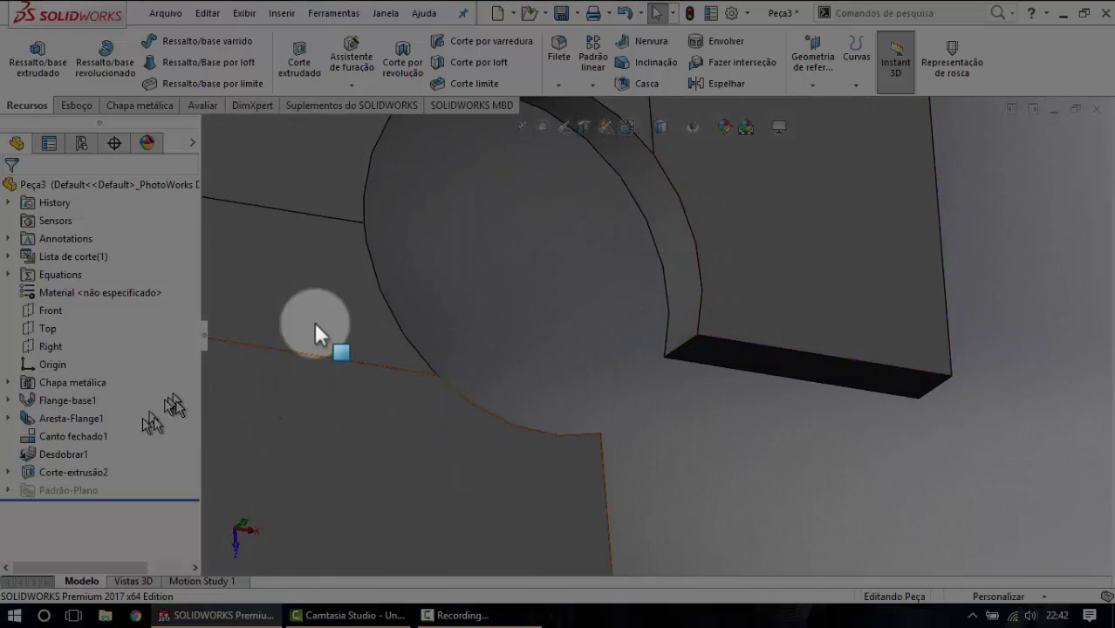
Fillet the two edges where the relief hole meets the tab with 10 mm radius.
left_click(556, 51)
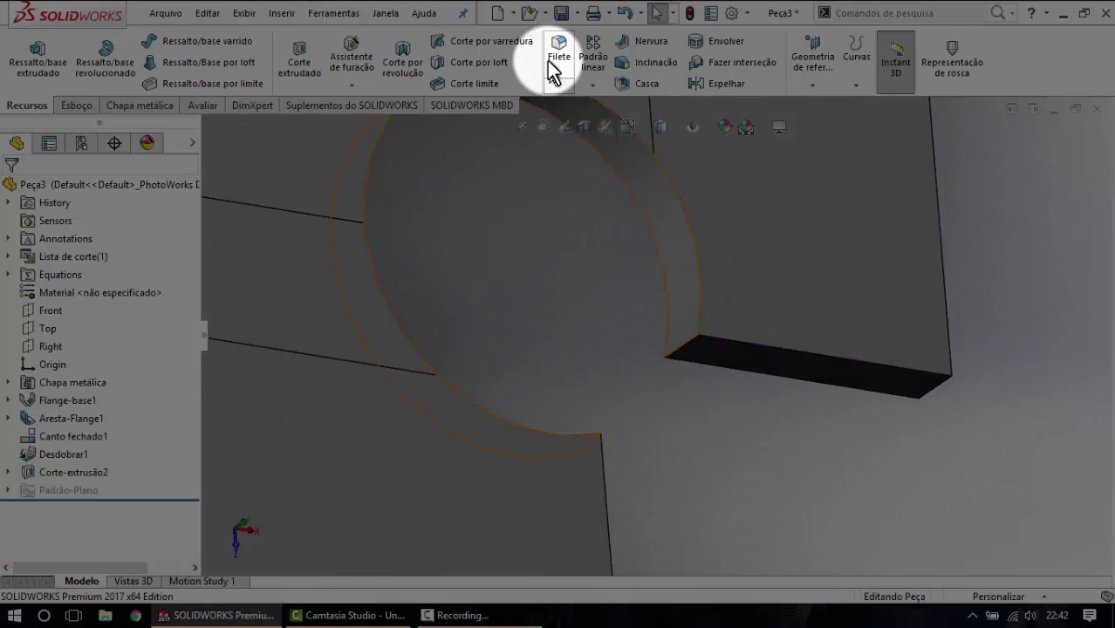
left_click(686, 346)
mouse_move(674, 362)
middle_mouse_down()
mouse_move(658, 406)
mouse_move(532, 436)
mouse_move(656, 418)
mouse_move(641, 423)
mouse_move(742, 378)
middle_mouse_up()
left_click(643, 399)
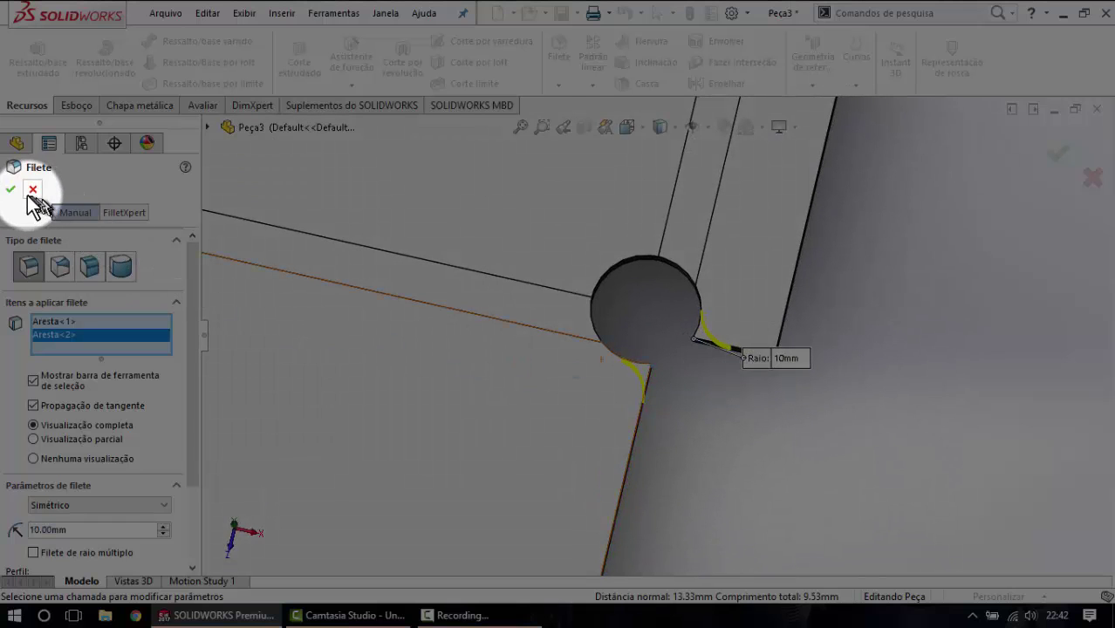
left_click(10, 189)
key("ctrl+7")
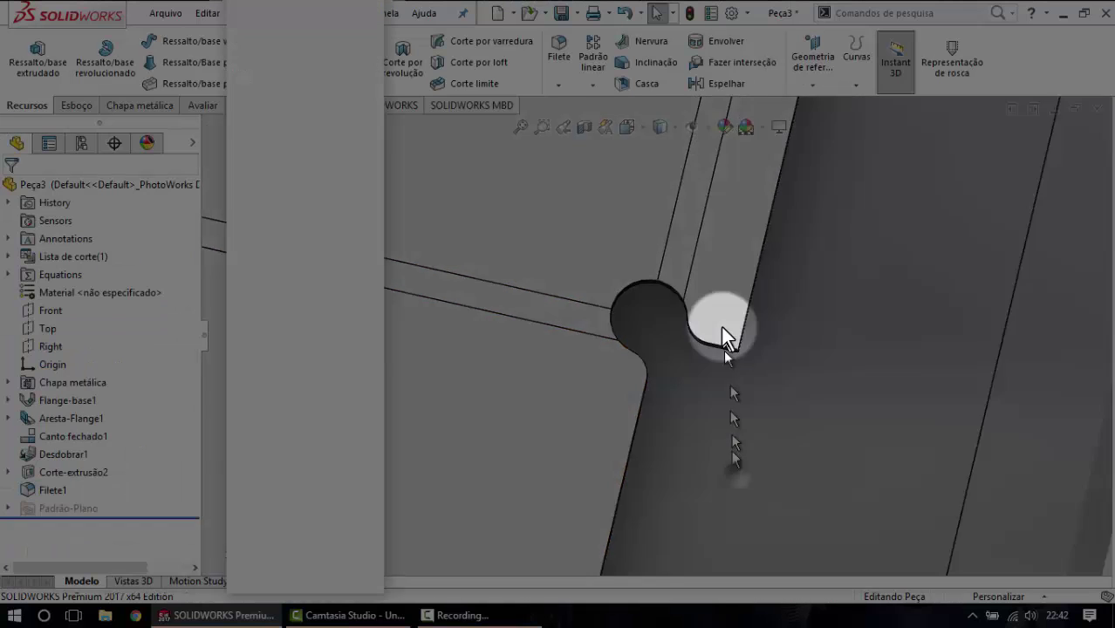
scroll(674, 323, "down", 5)
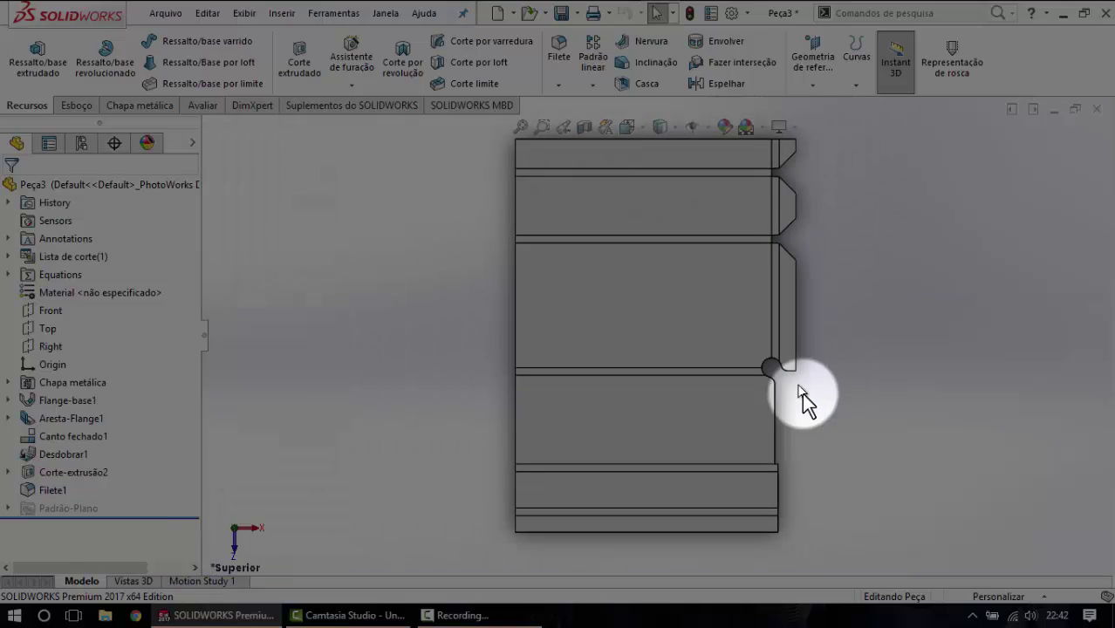
scroll(746, 361, "down", 2)
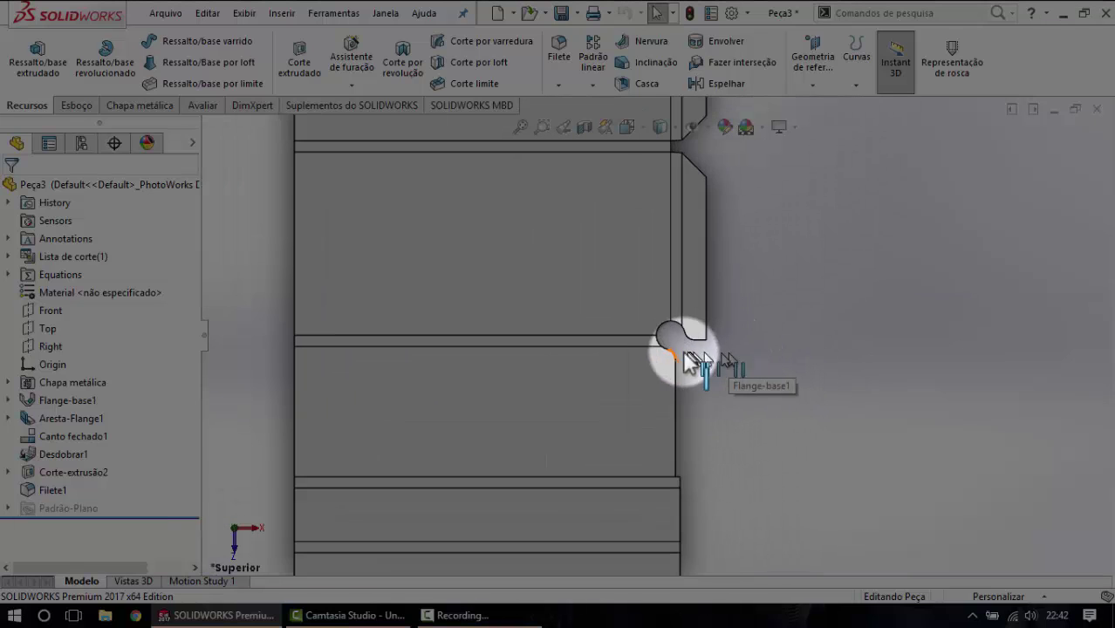
scroll(671, 349, "down", 2)
scroll(673, 340, "down", 1)
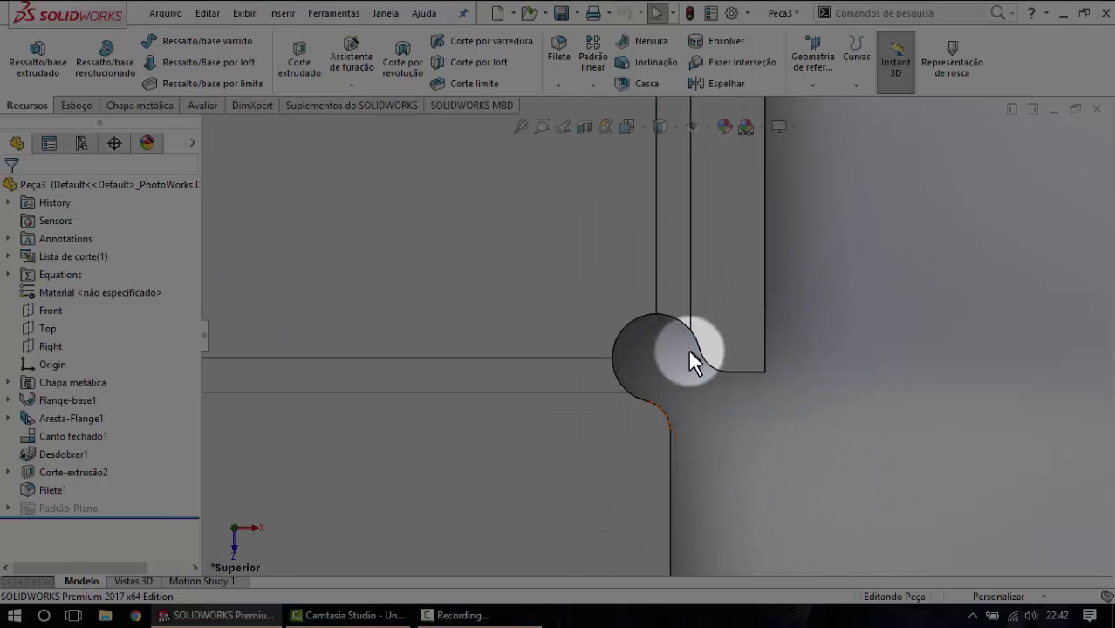
scroll(689, 388, "up", 1)
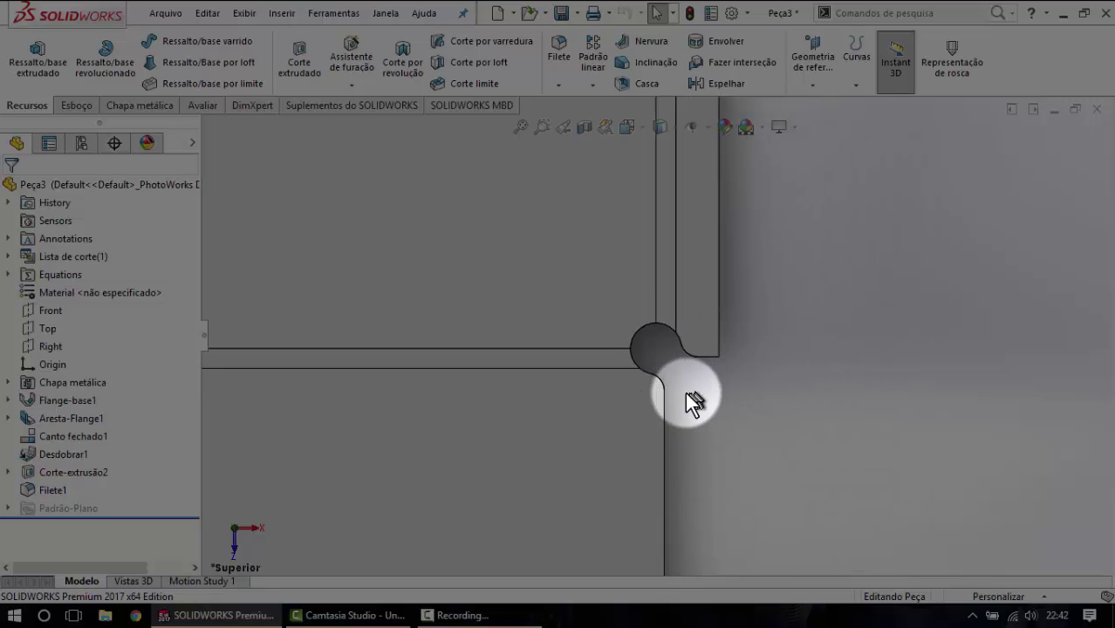
scroll(684, 392, "up", 2)
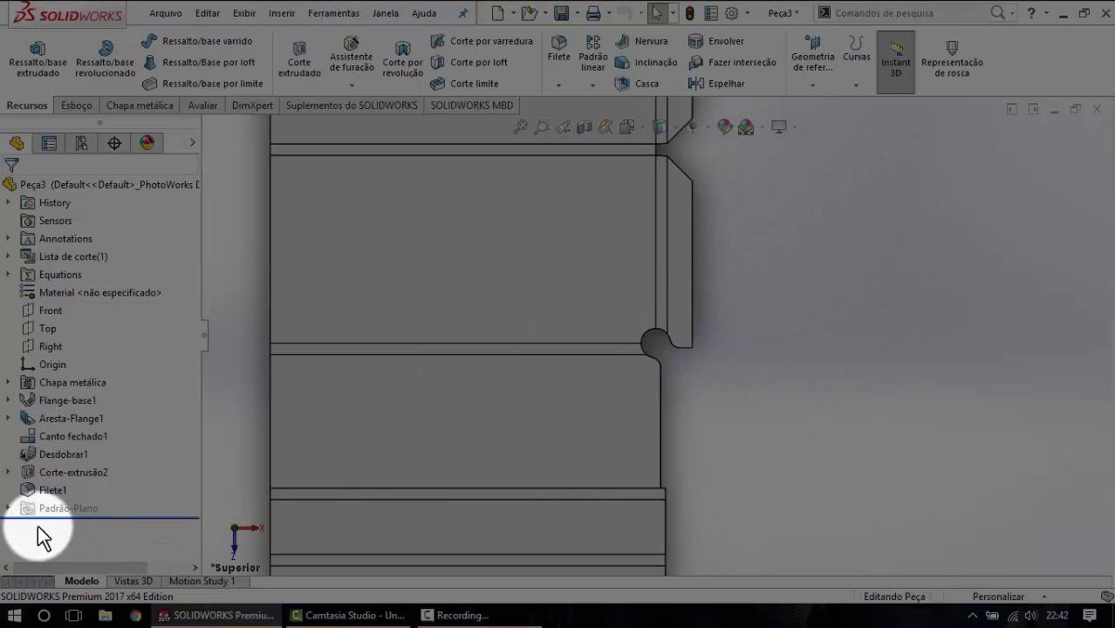
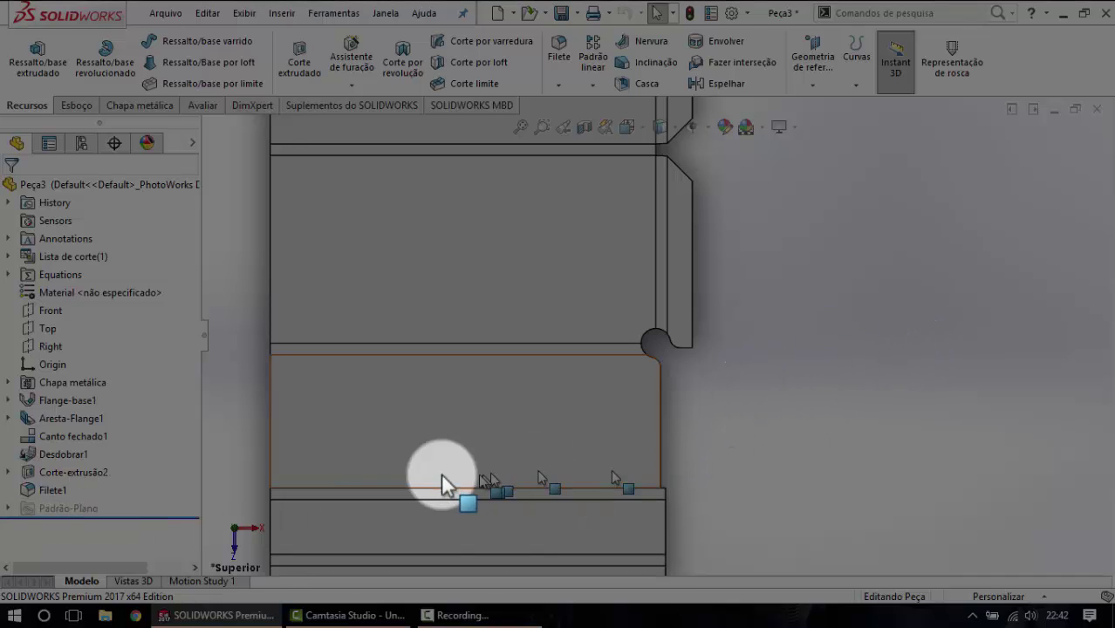
Add a Dobrar refold with the middle face fixed that collects all eight bends.
scroll(609, 430, "up", 2)
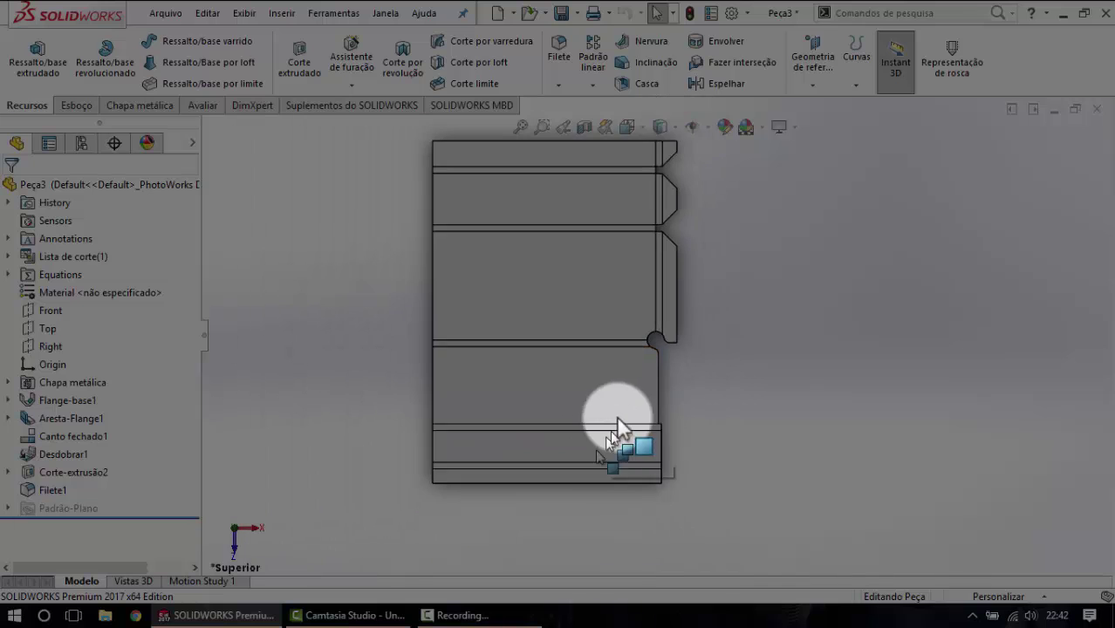
scroll(622, 390, "up", 1)
scroll(601, 335, "down", 2)
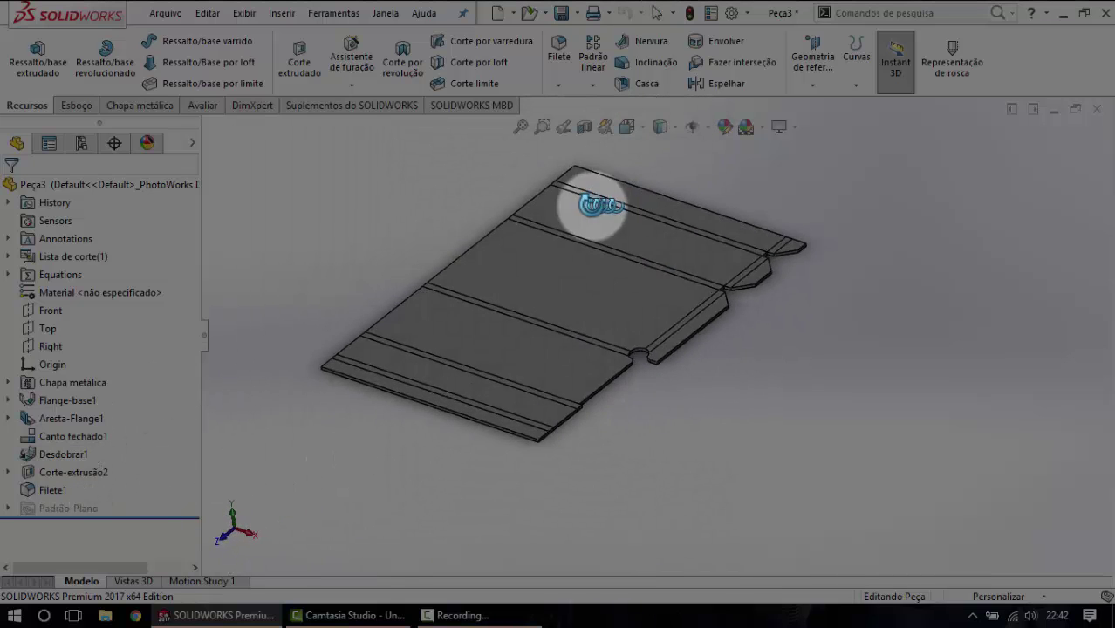
middle_click_drag(630, 395, 592, 204)
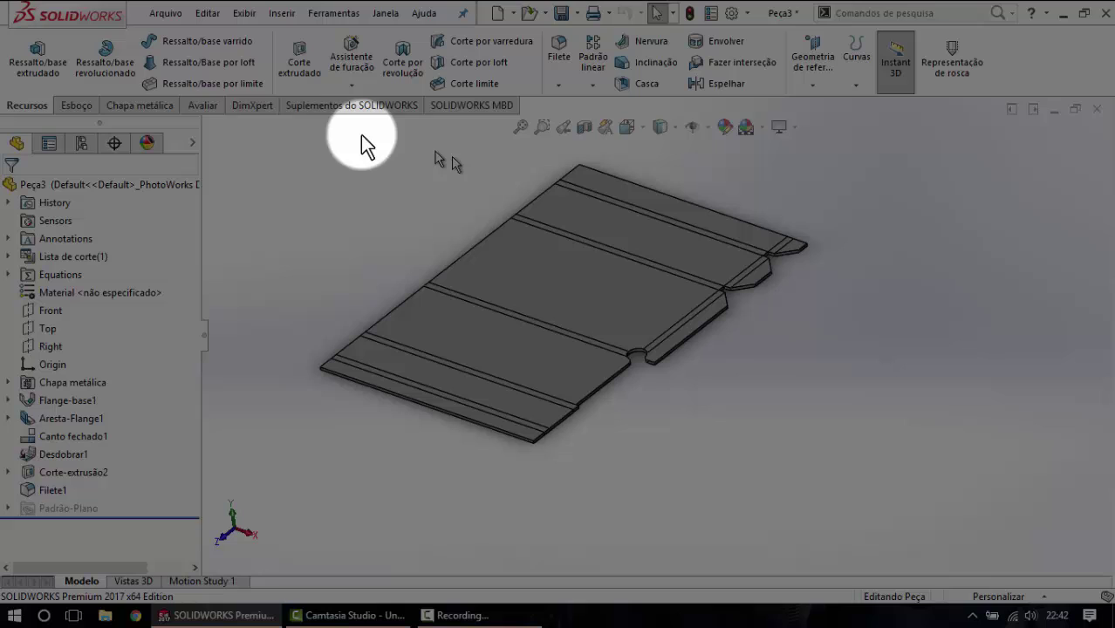
left_click(140, 106)
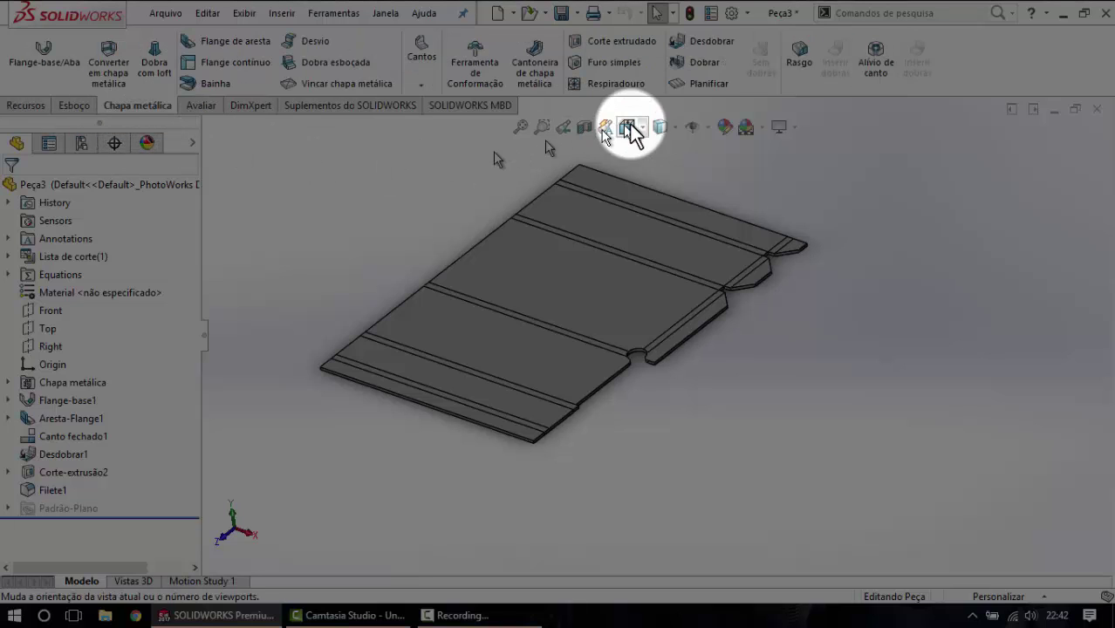
left_click(698, 62)
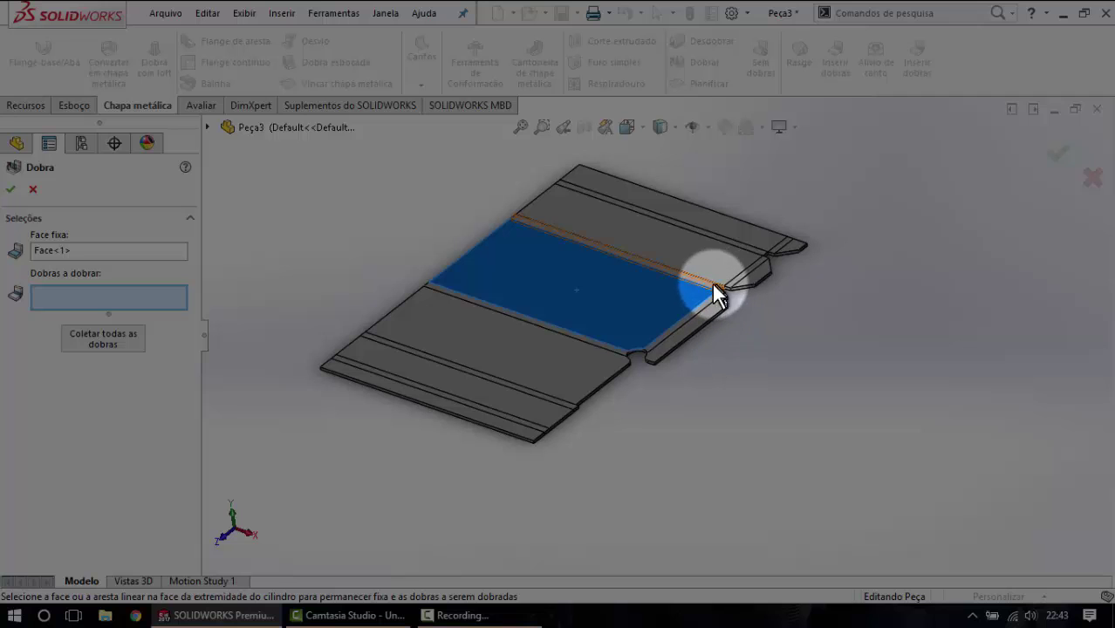
scroll(771, 255, "down", 3)
scroll(750, 272, "down", 3)
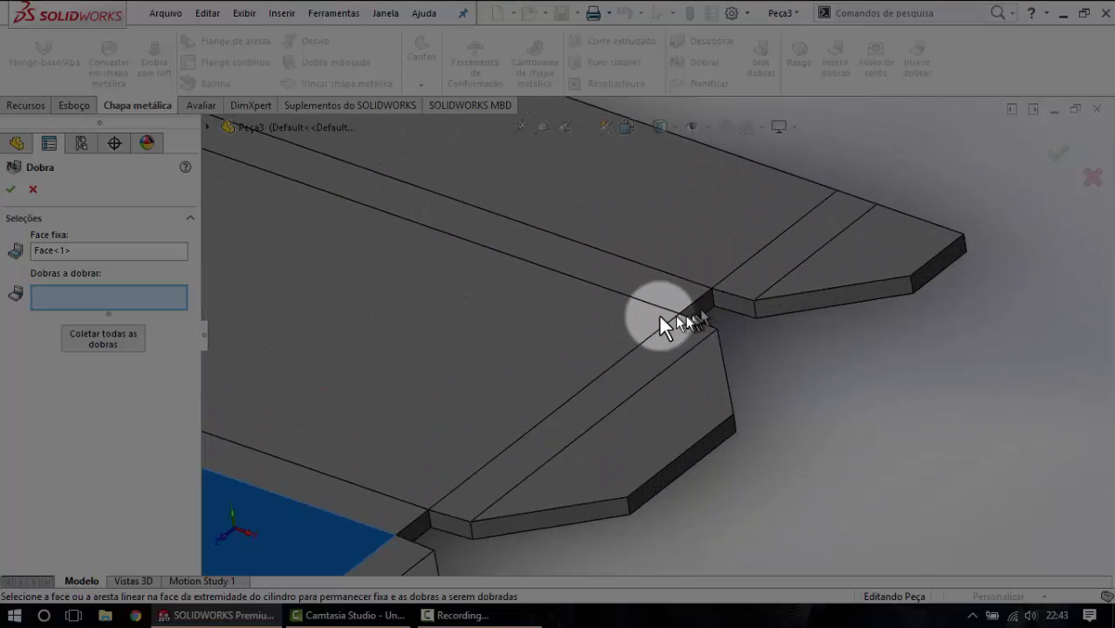
scroll(689, 353, "down", 1)
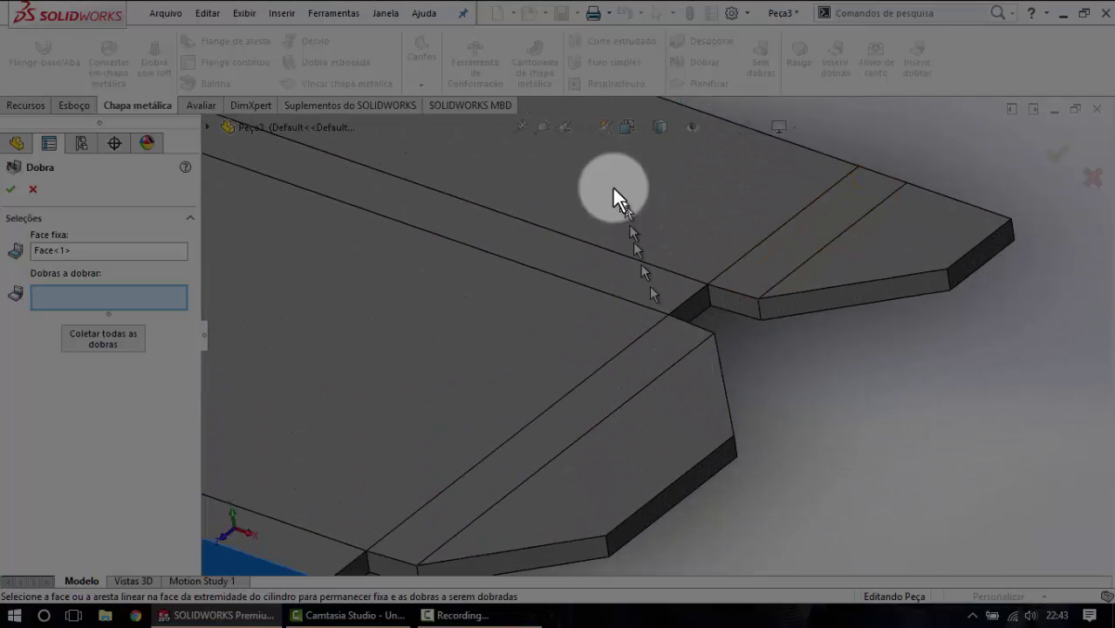
left_click(523, 123)
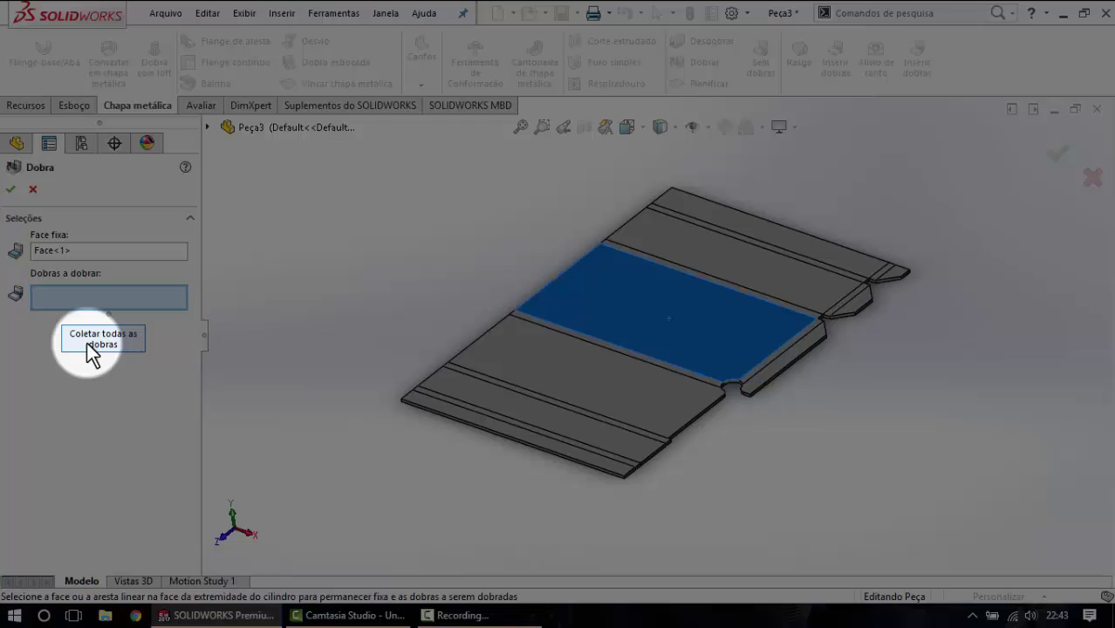
left_click(87, 342)
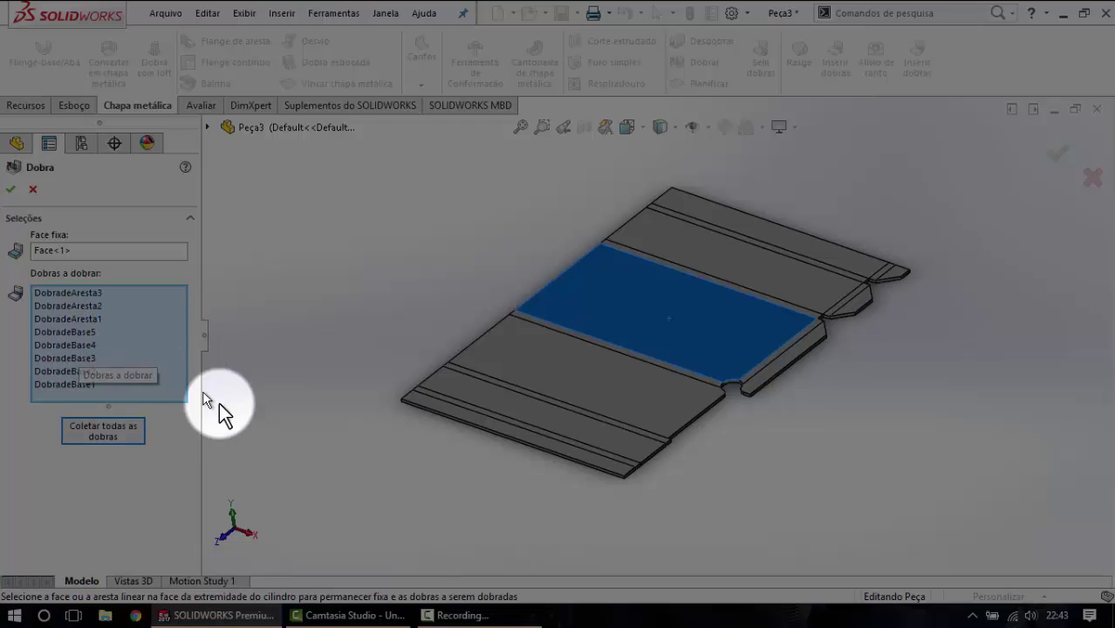
left_click(11, 189)
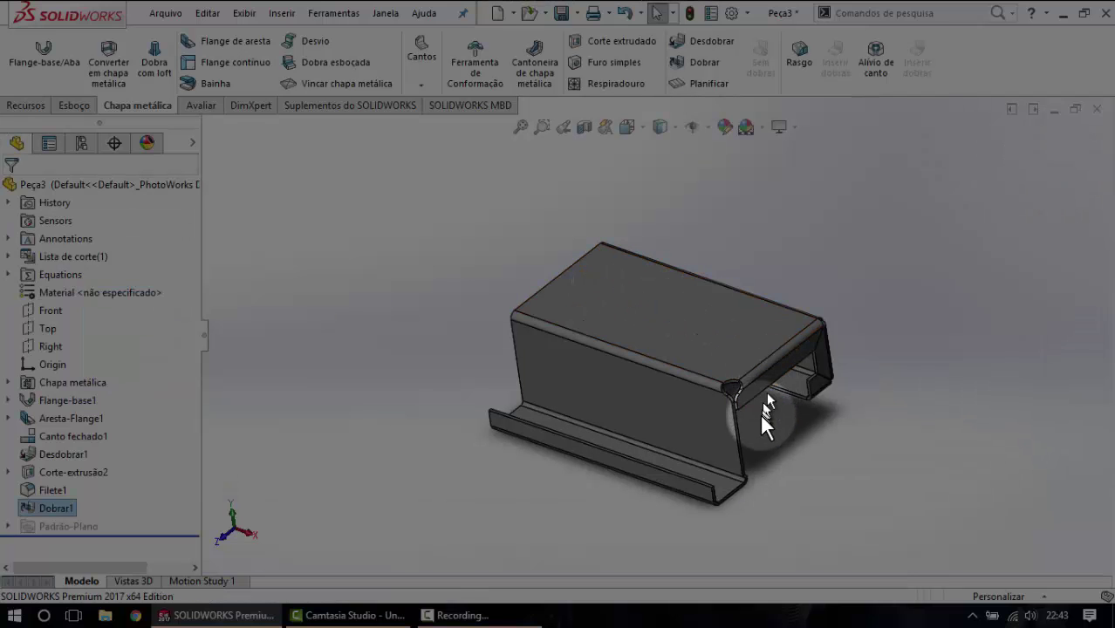
scroll(792, 442, "down", 3)
scroll(746, 382, "down", 3)
scroll(733, 375, "down", 2)
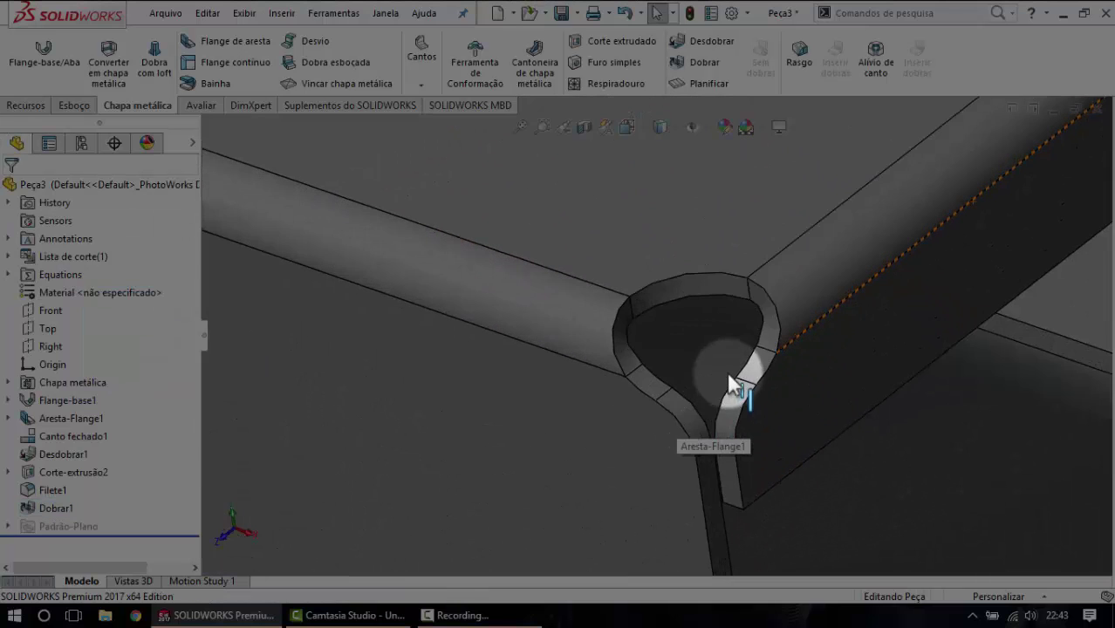
scroll(715, 314, "up", 3)
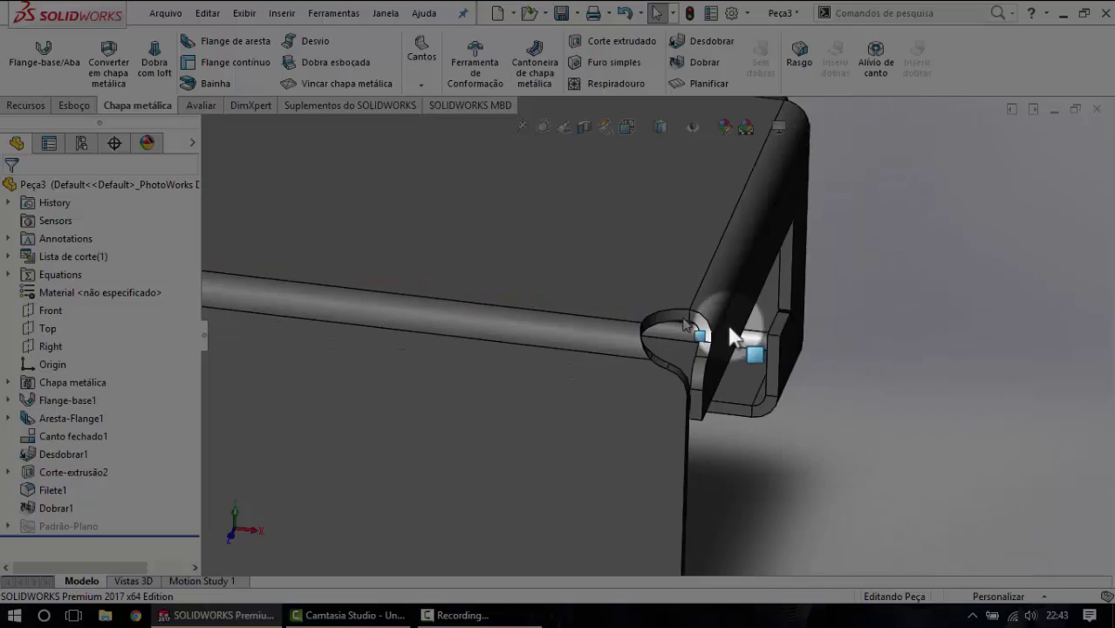
scroll(707, 319, "up", 3)
mouse_move(741, 318)
middle_mouse_down()
mouse_move(596, 288)
mouse_move(630, 348)
middle_mouse_up()
scroll(630, 348, "down", 2)
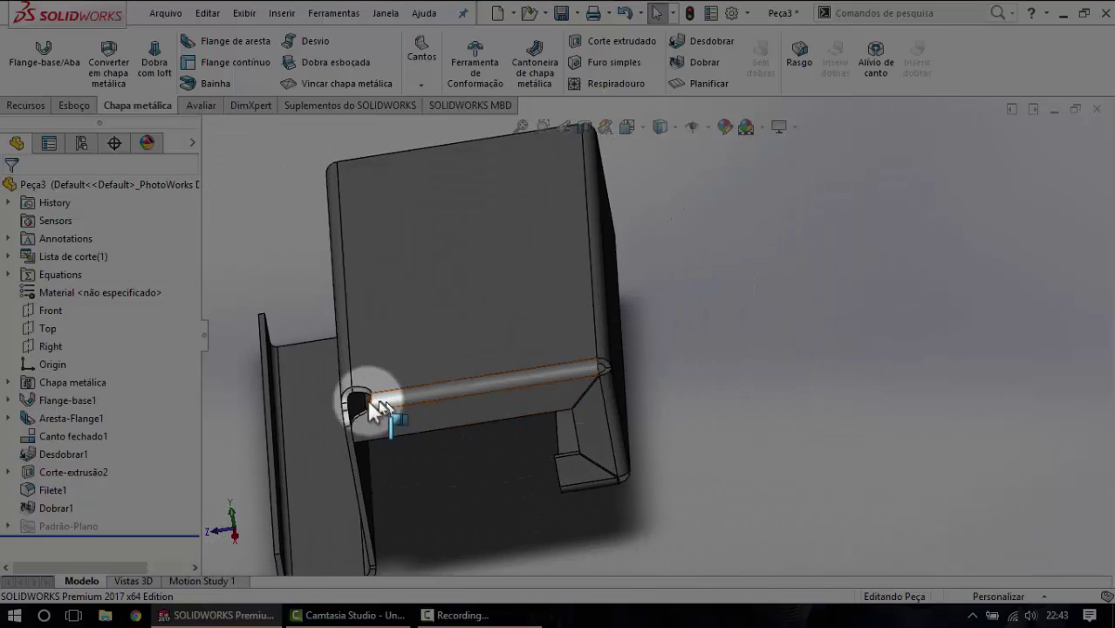
scroll(355, 398, "down", 2)
scroll(399, 397, "up", 4)
scroll(443, 435, "up", 2)
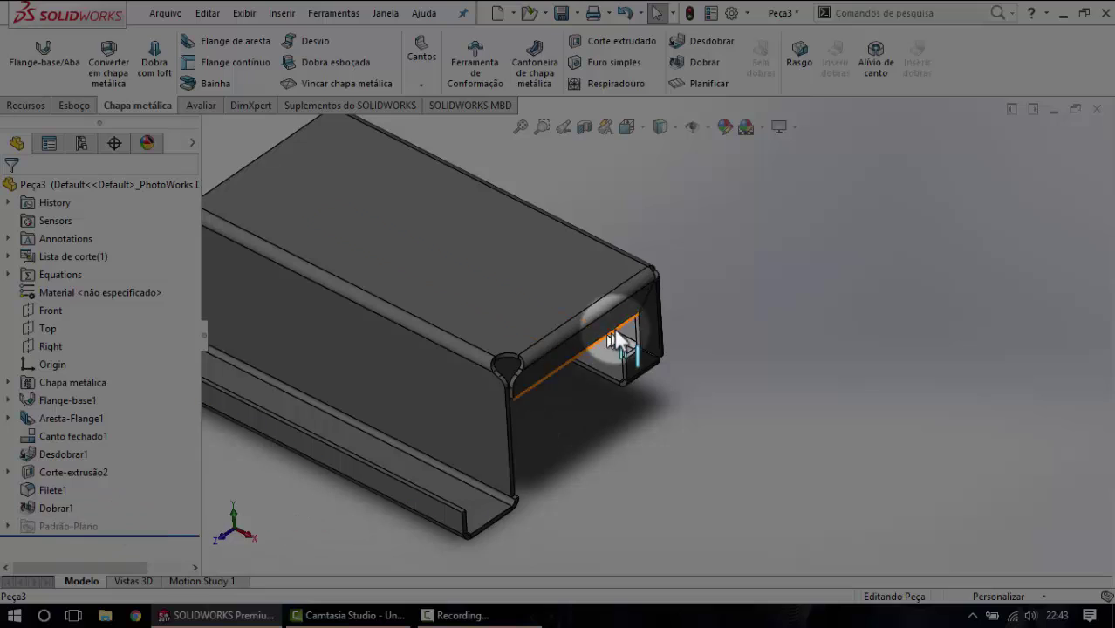
scroll(662, 317, "up", 3)
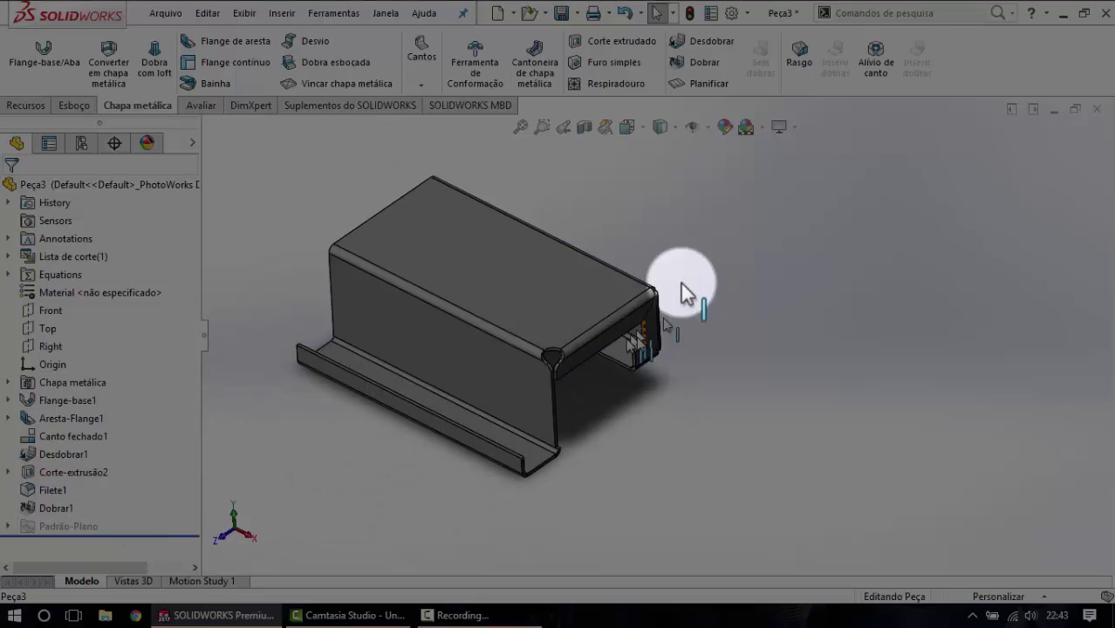
left_click(703, 86)
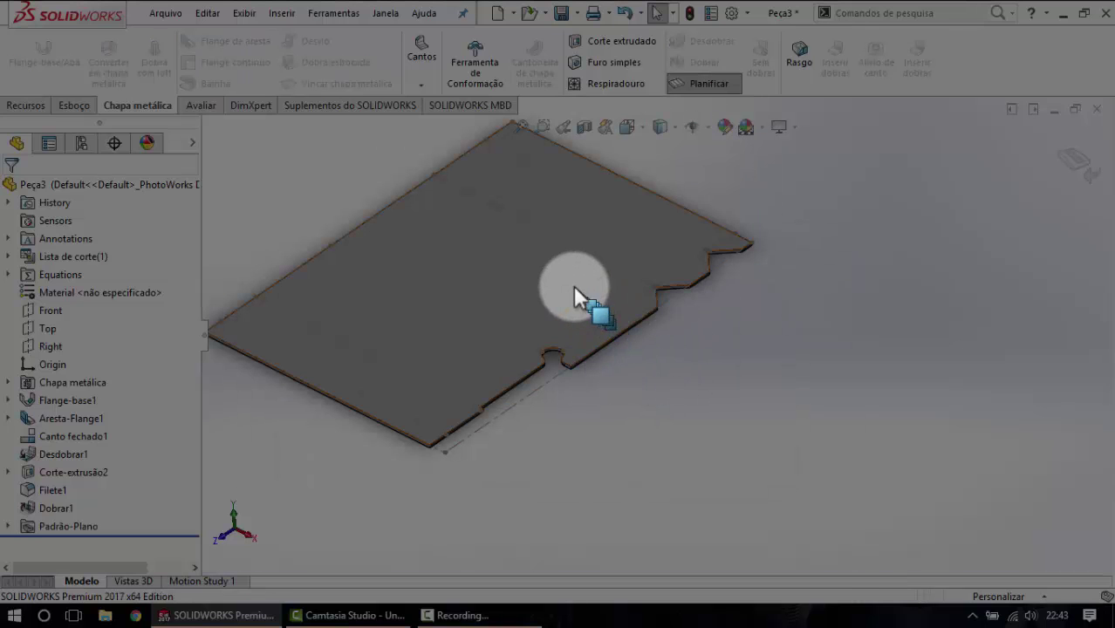
left_click(580, 292)
left_click(720, 239)
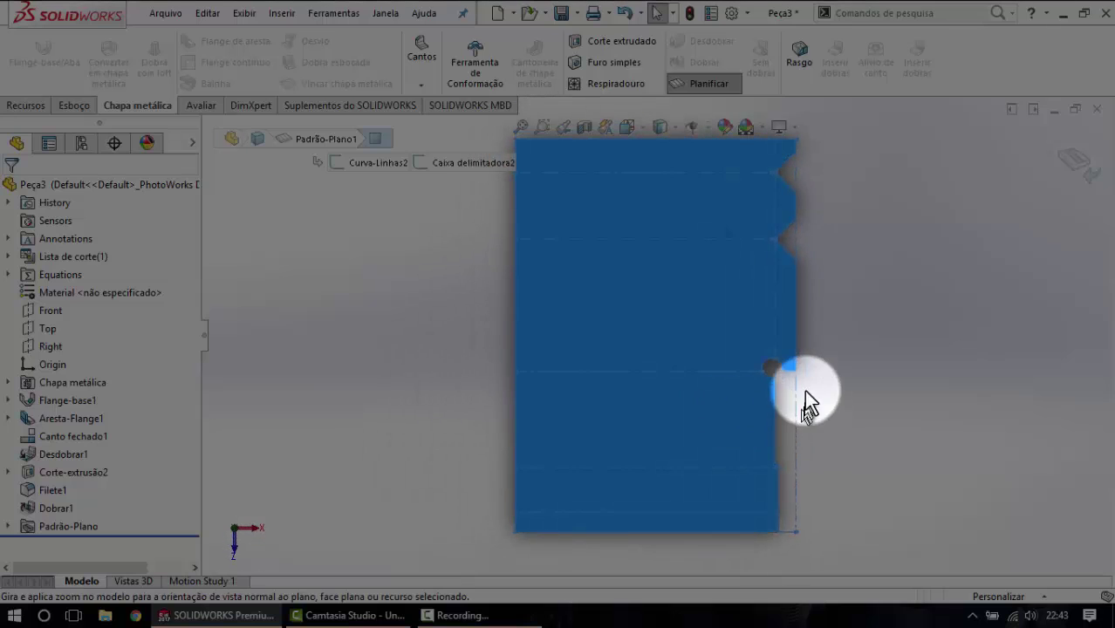
scroll(789, 375, "down", 3)
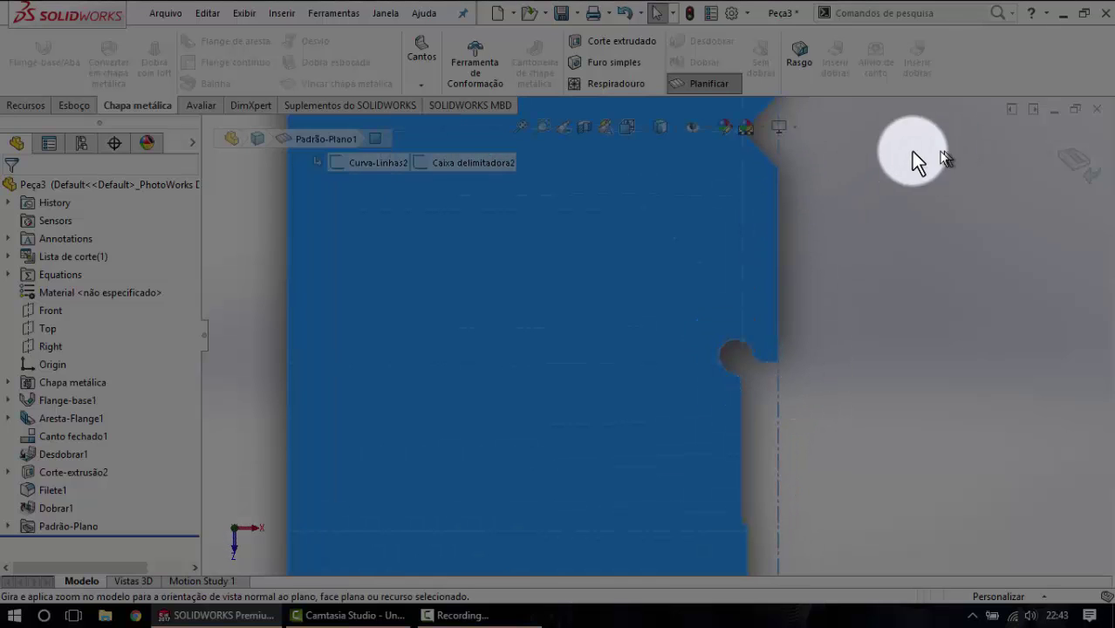
left_click(526, 130)
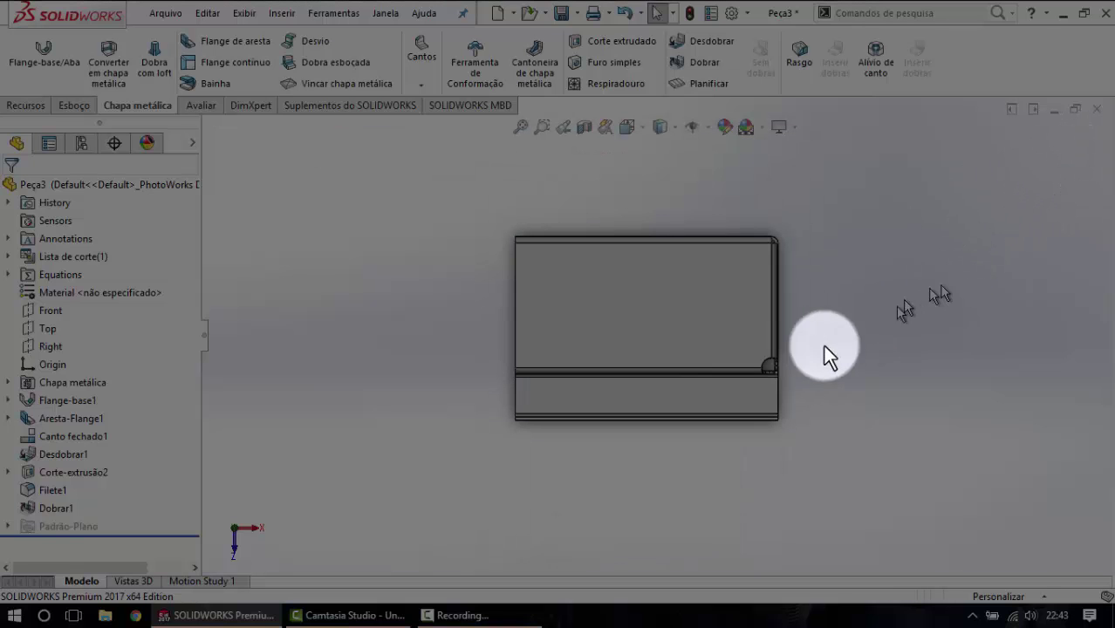
mouse_move(822, 356)
middle_mouse_down()
mouse_move(735, 348)
mouse_move(715, 144)
mouse_move(675, 220)
mouse_move(853, 232)
mouse_move(659, 242)
mouse_move(683, 229)
mouse_move(647, 269)
middle_mouse_up()
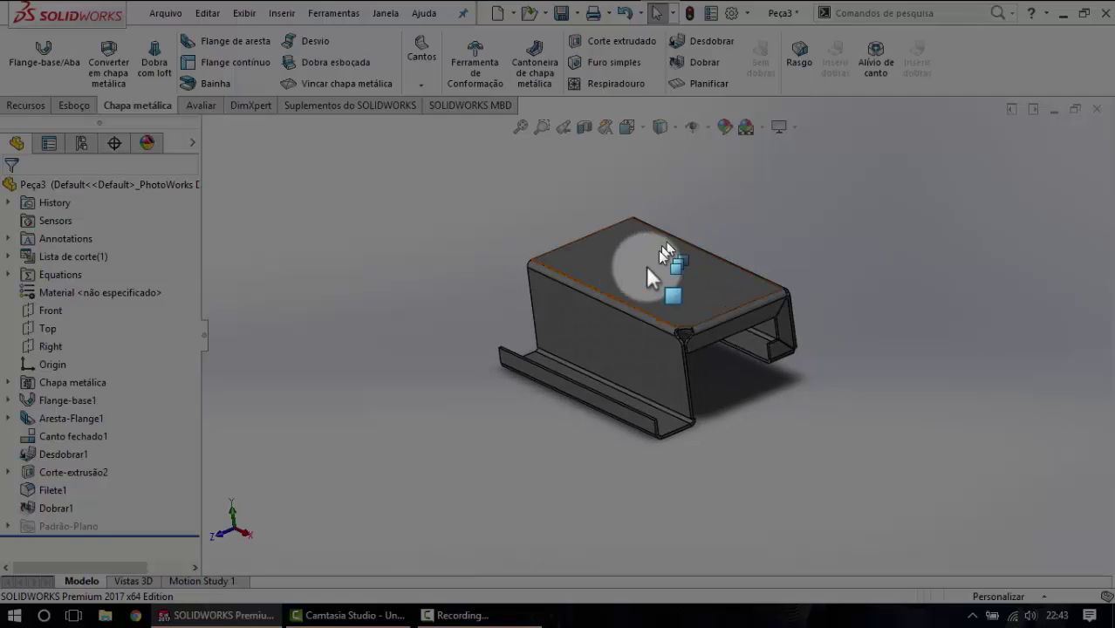
scroll(725, 316, "down", 3)
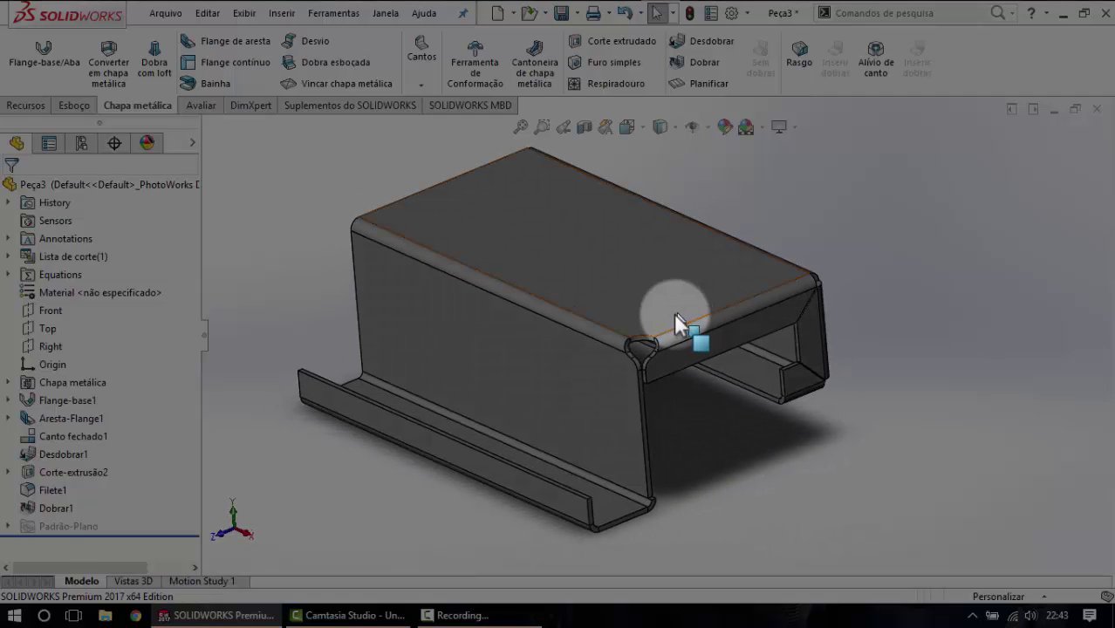
mouse_move(485, 368)
middle_mouse_down()
mouse_move(534, 306)
mouse_move(583, 353)
middle_mouse_up()
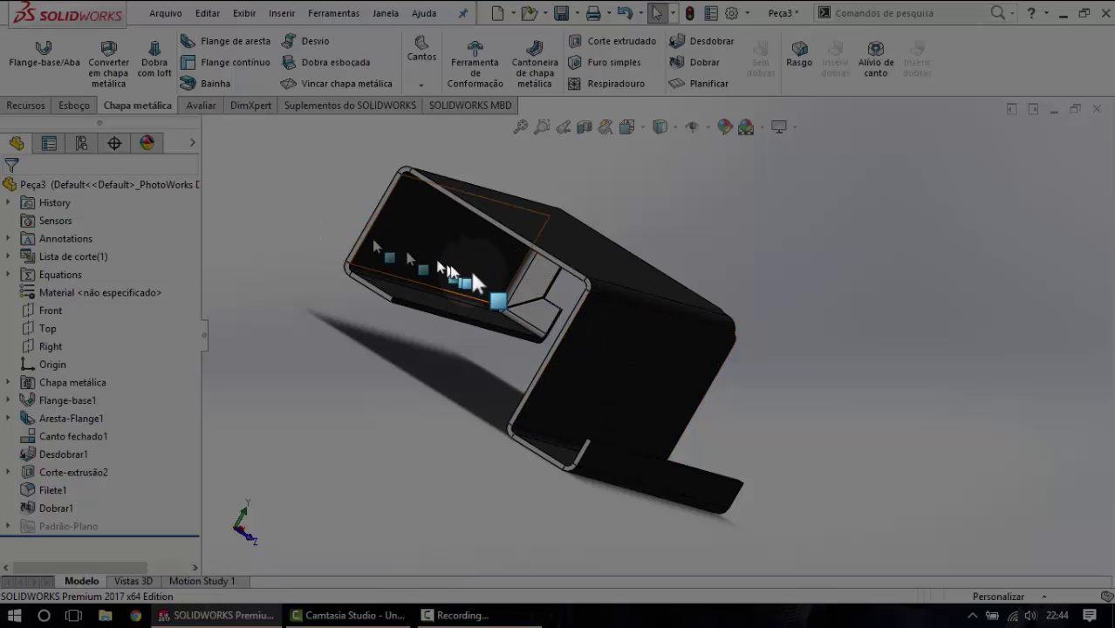
mouse_move(377, 256)
middle_mouse_down()
mouse_move(522, 307)
mouse_move(473, 300)
mouse_move(530, 287)
mouse_move(517, 302)
middle_mouse_up()
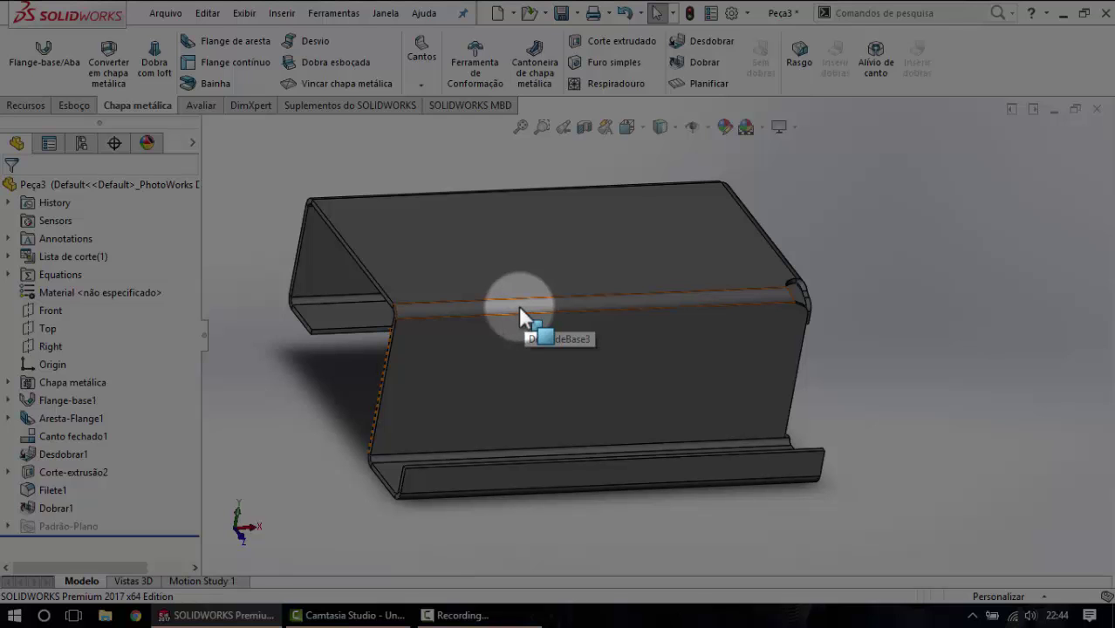
scroll(571, 340, "up", 3)
mouse_move(571, 336)
middle_mouse_down()
mouse_move(542, 314)
mouse_move(455, 303)
mouse_move(473, 368)
mouse_move(493, 364)
middle_mouse_up()
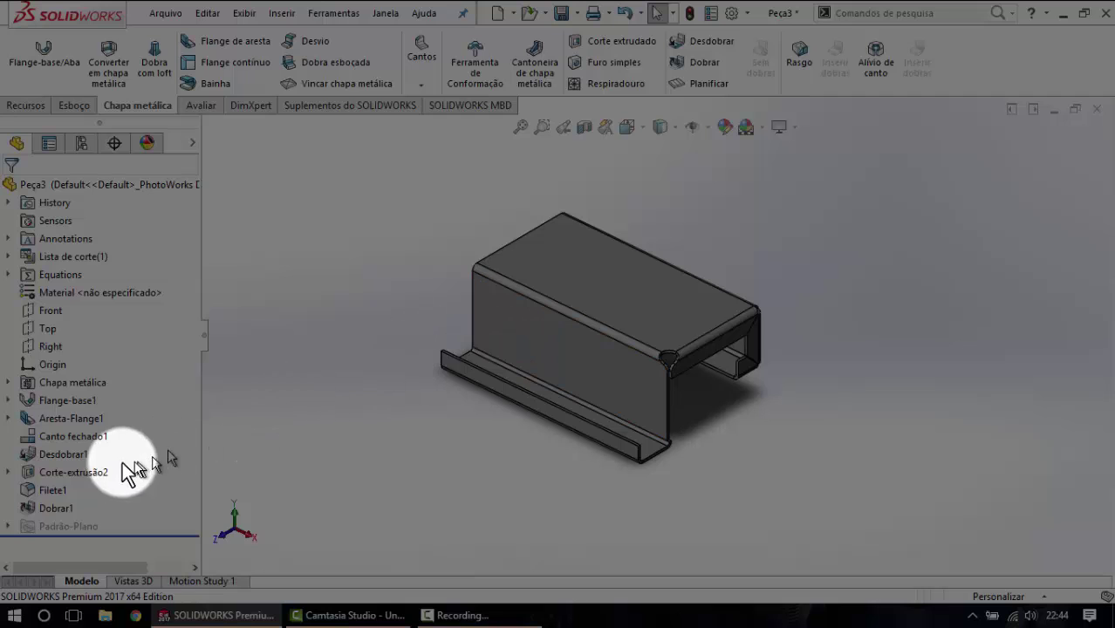
mouse_move(488, 351)
middle_mouse_down()
mouse_move(560, 364)
mouse_move(587, 432)
middle_mouse_up()
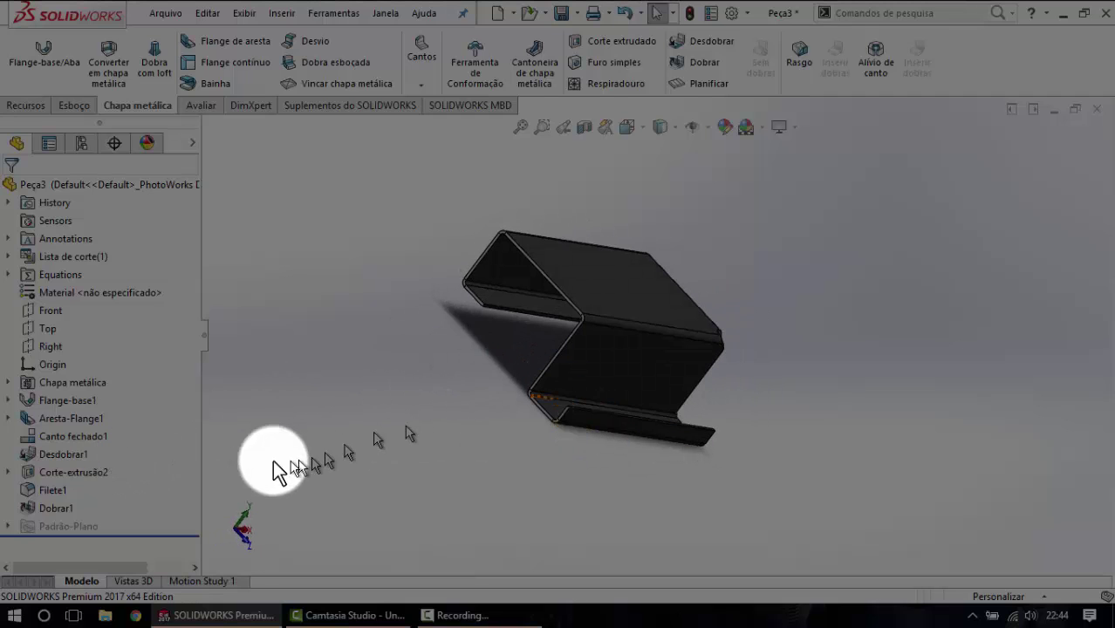
Cancel the unfinished second edge flange, Aresta-Flange2.
left_click(212, 42)
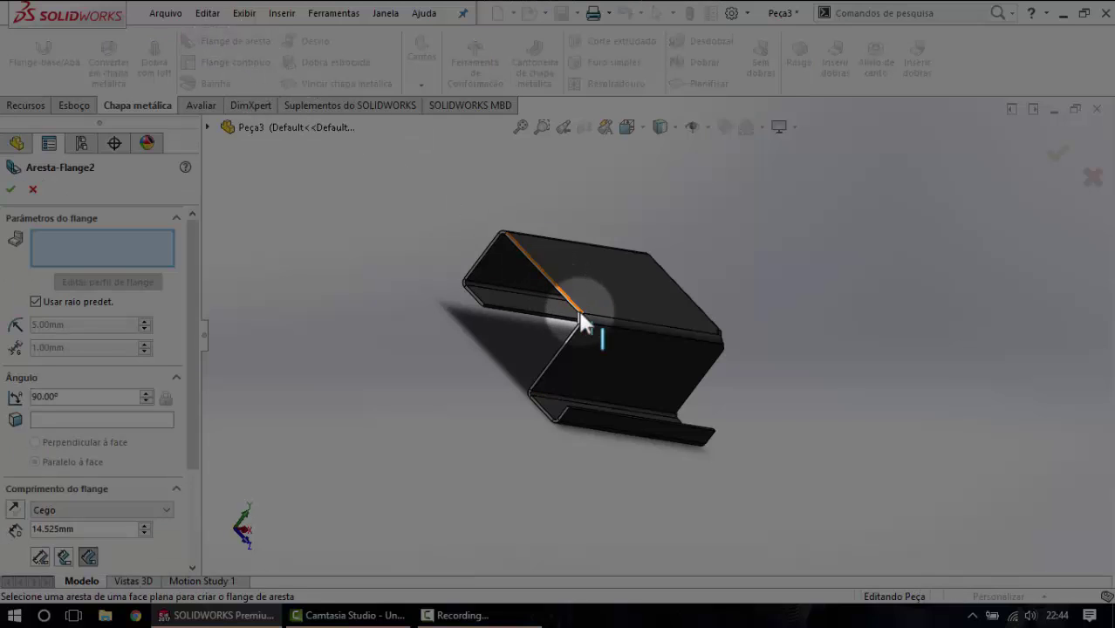
scroll(579, 321, "down", 3)
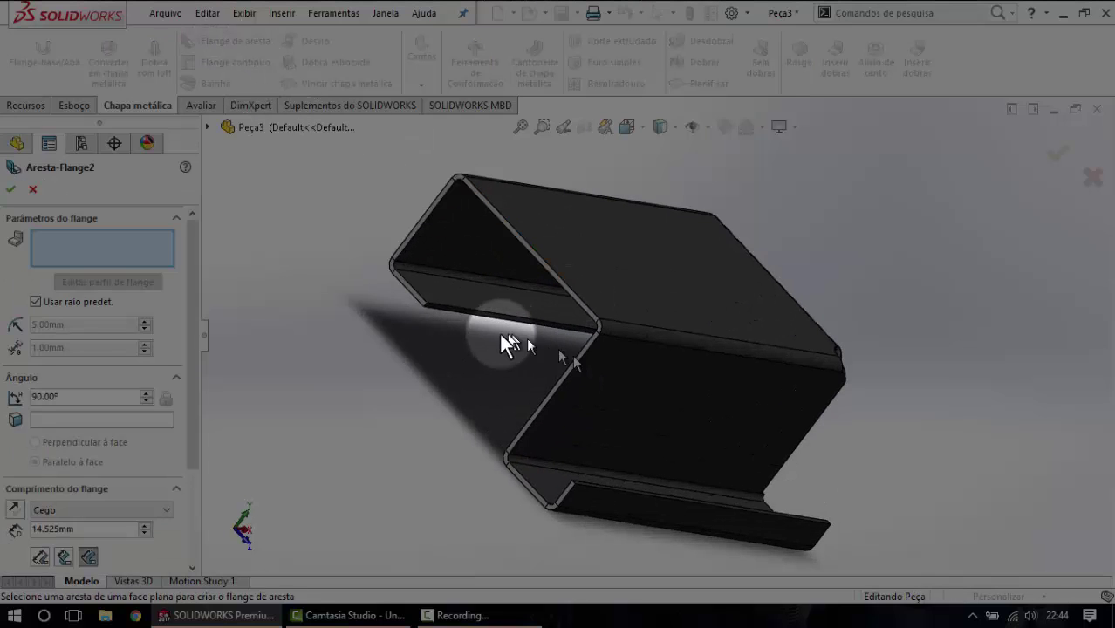
left_click(31, 189)
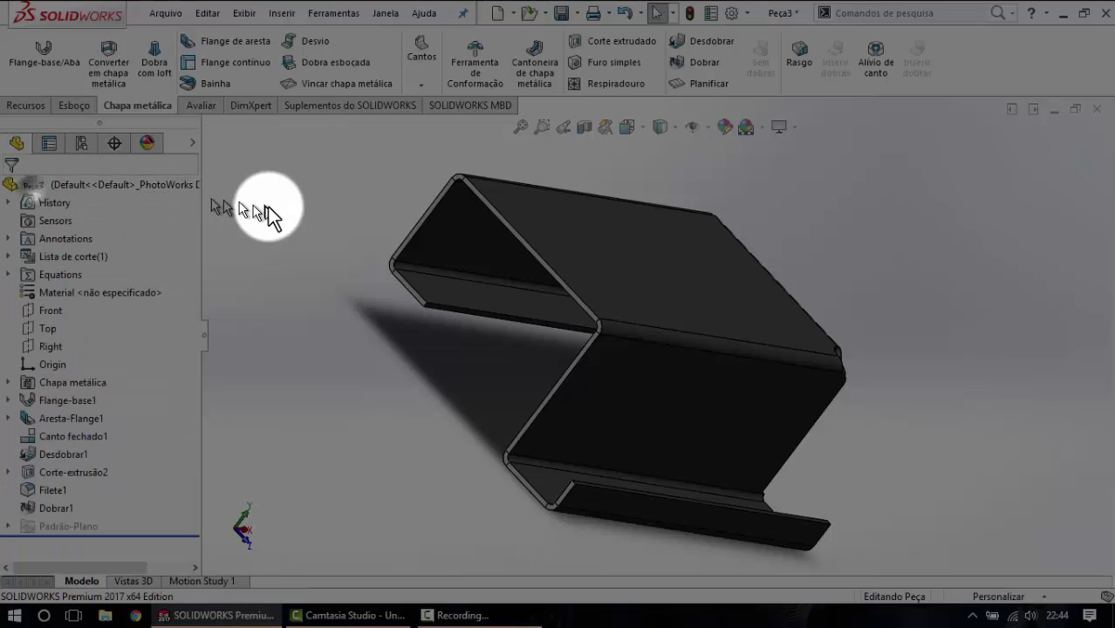
Review the Flange-base1 settings and close them without changes.
right_click(64, 400)
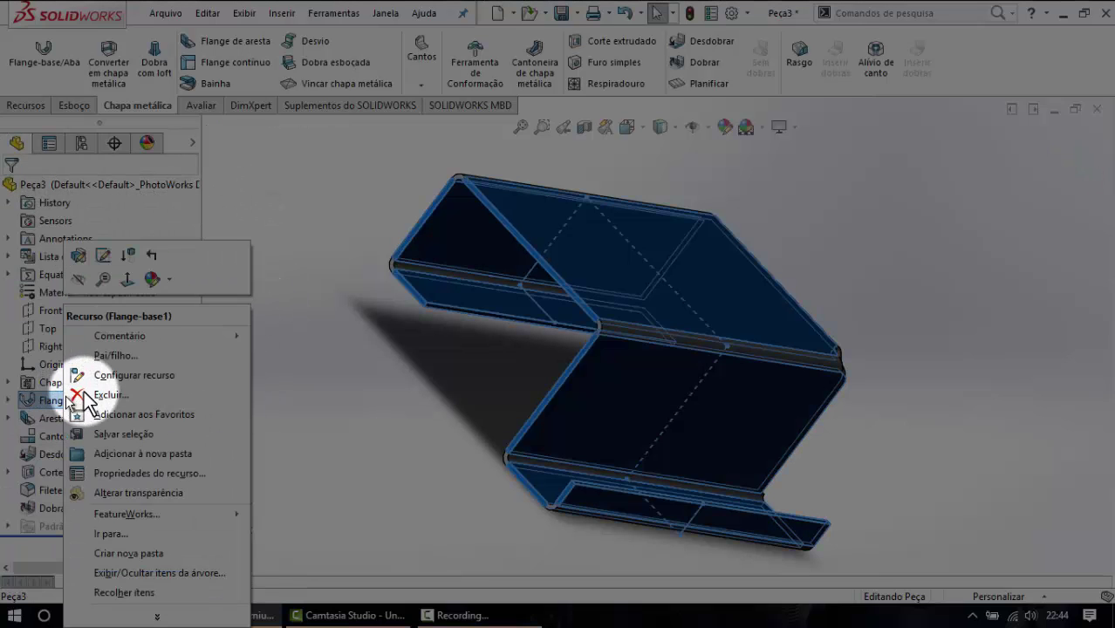
left_click(86, 258)
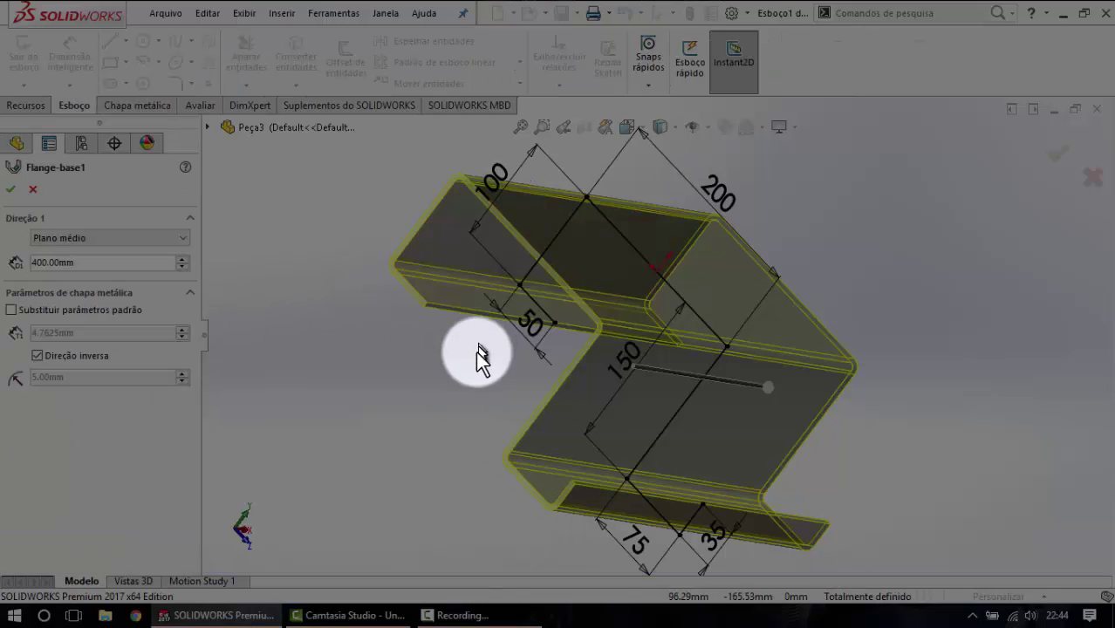
left_click(32, 189)
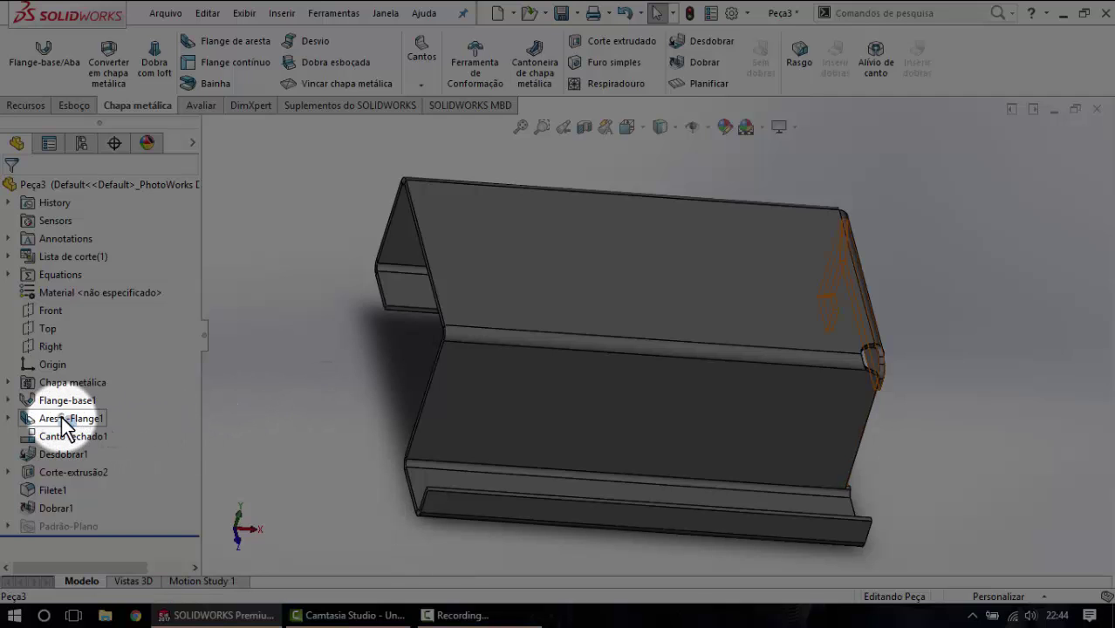
right_click(66, 428)
Add the far-end top and left-end edges to Aresta-Flange1, keeping 35 mm at 90°.
left_click(331, 409)
mouse_move(558, 405)
middle_mouse_down()
mouse_move(558, 327)
mouse_move(581, 386)
middle_mouse_up()
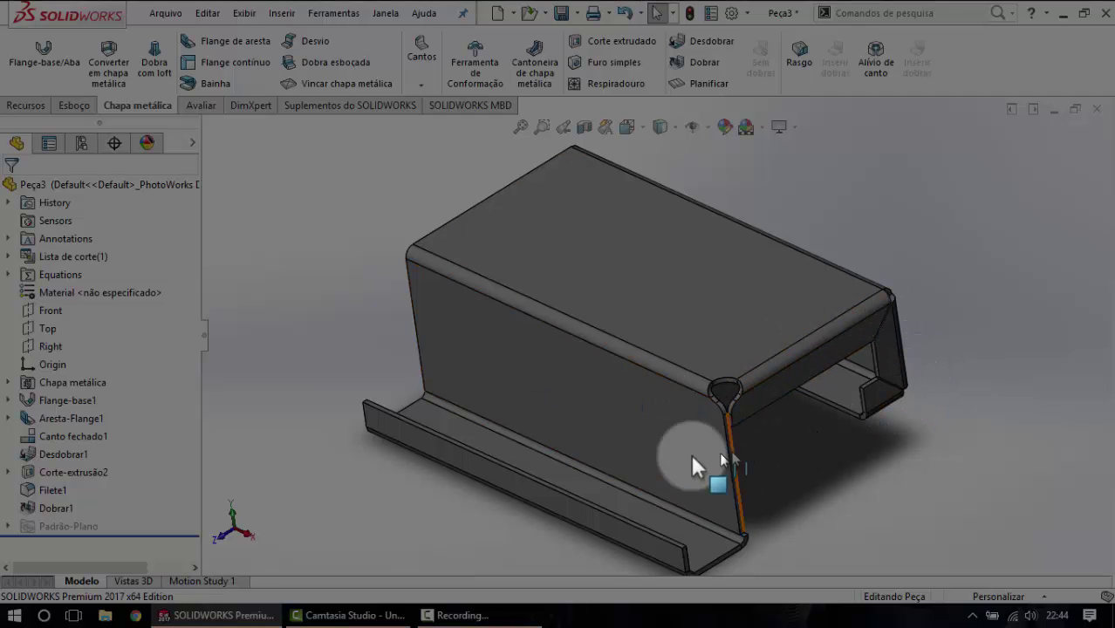
right_click(70, 422)
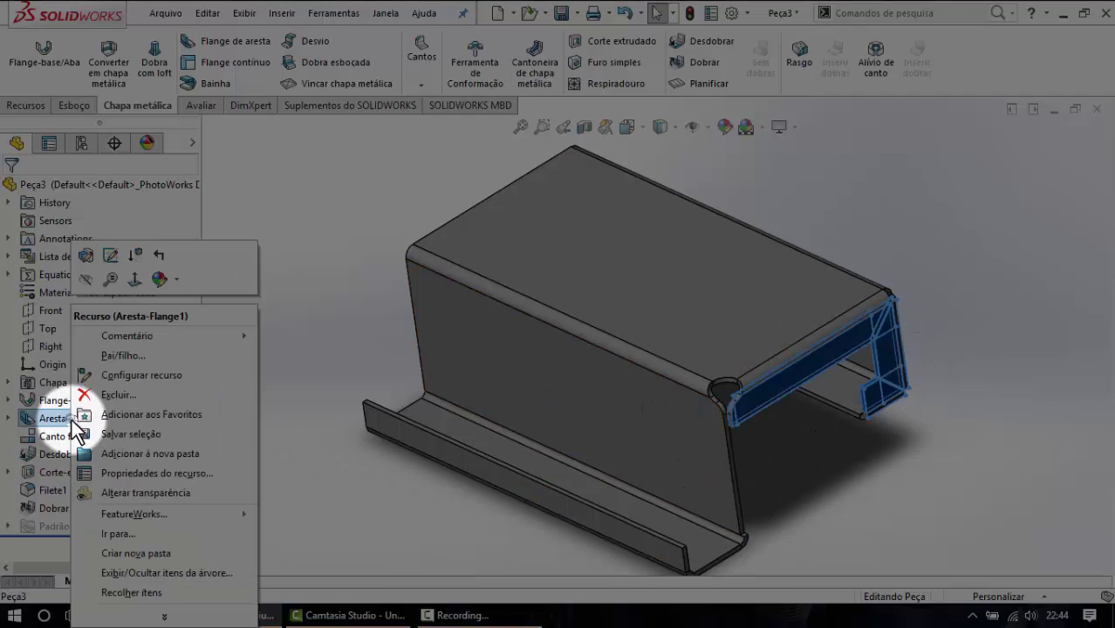
left_click(88, 256)
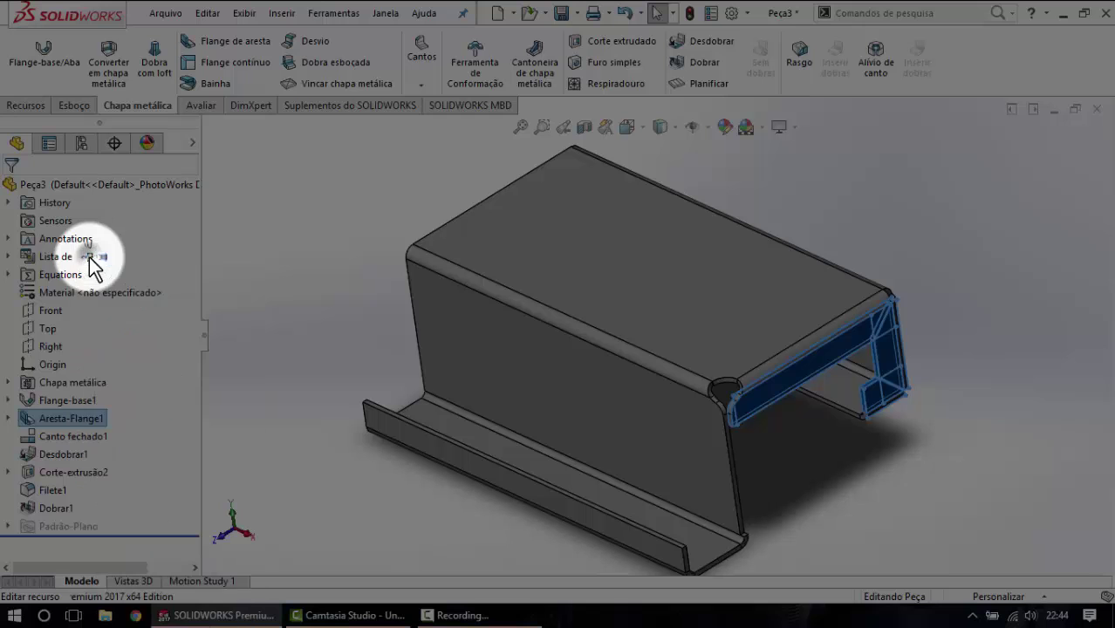
middle_click_drag(400, 203, 511, 324)
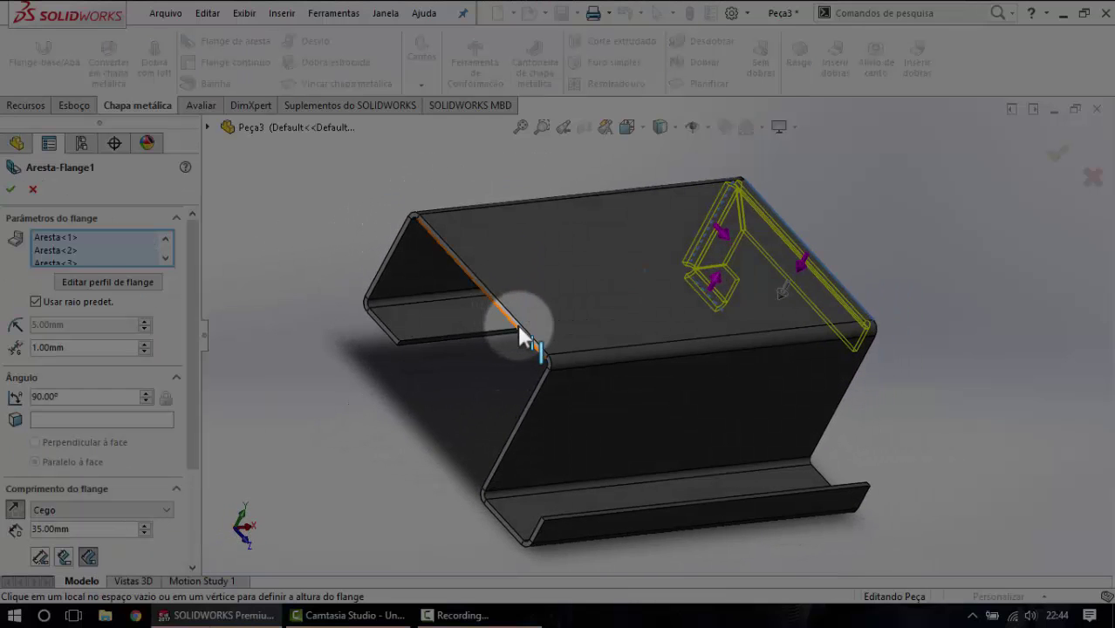
left_click(515, 328)
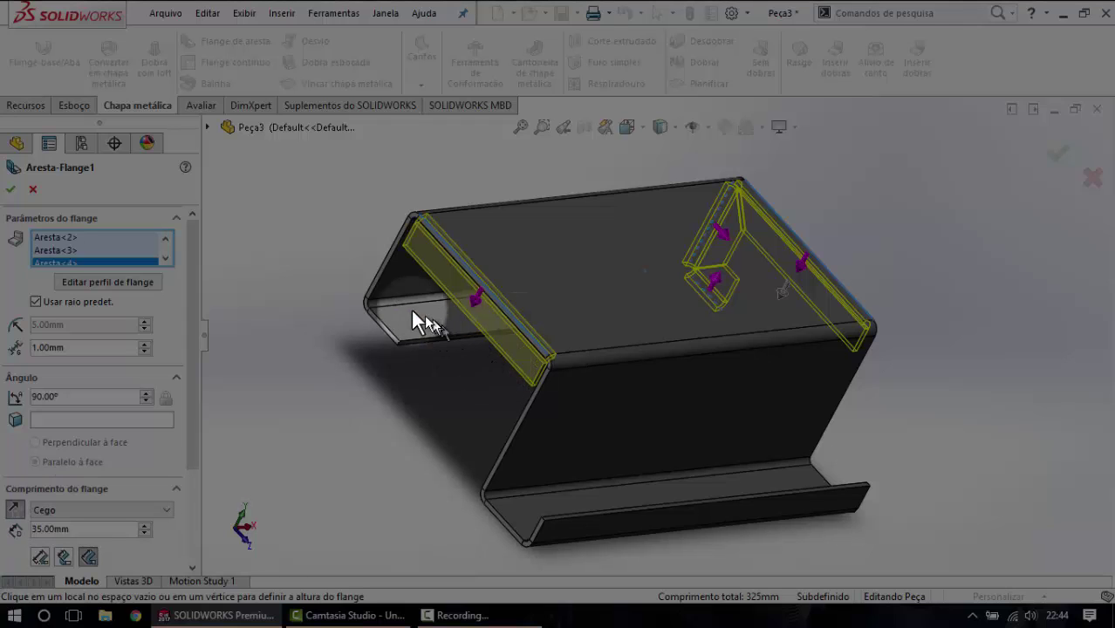
left_click(388, 281)
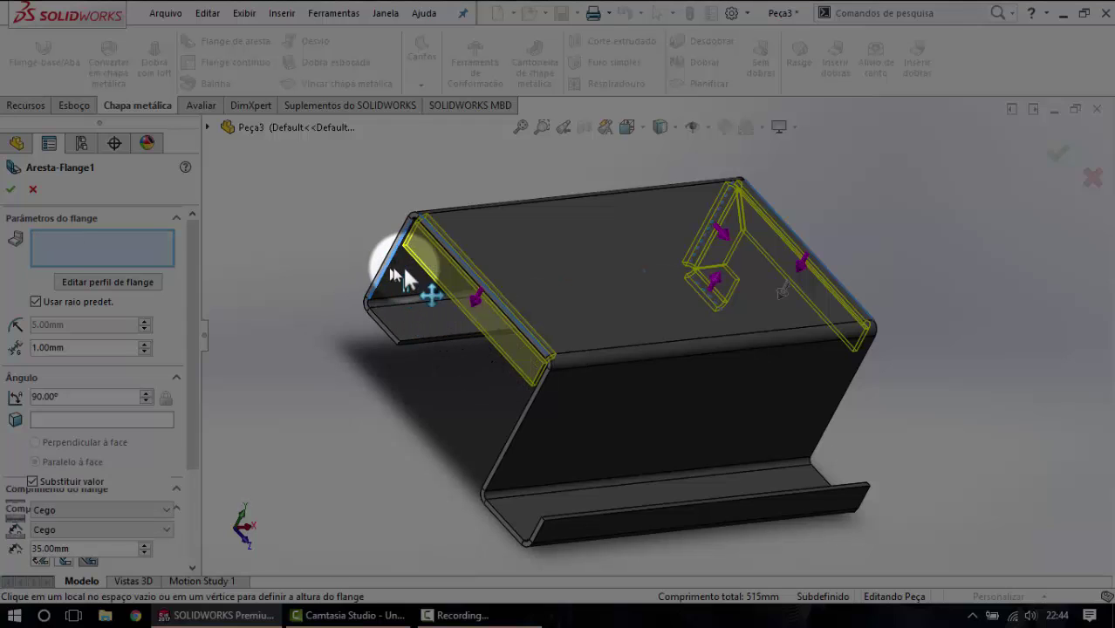
left_click(392, 319)
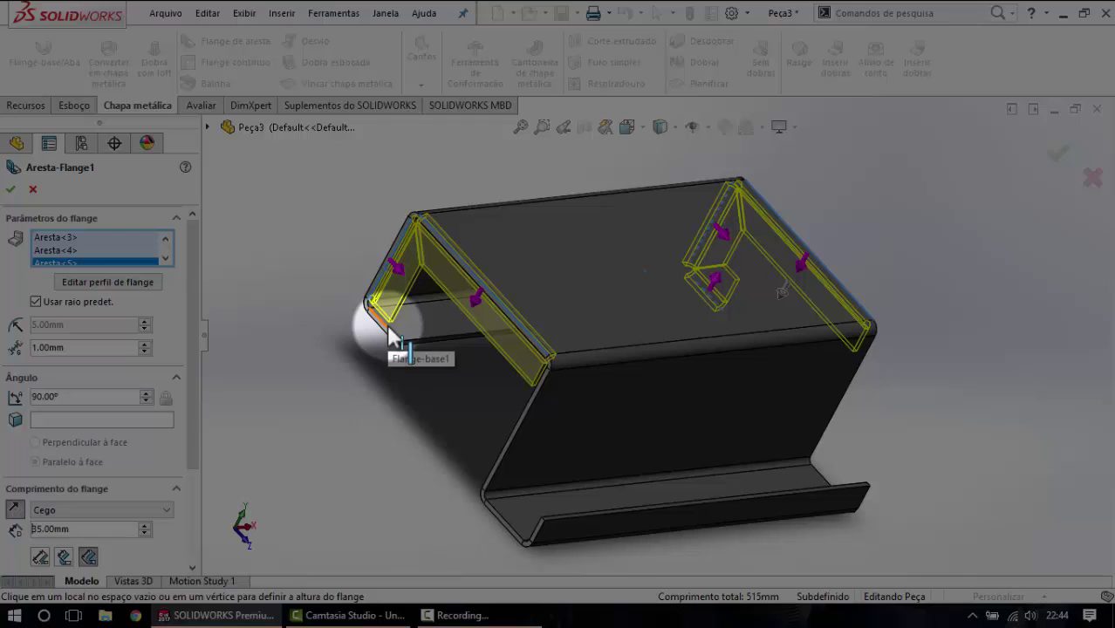
left_click(386, 323)
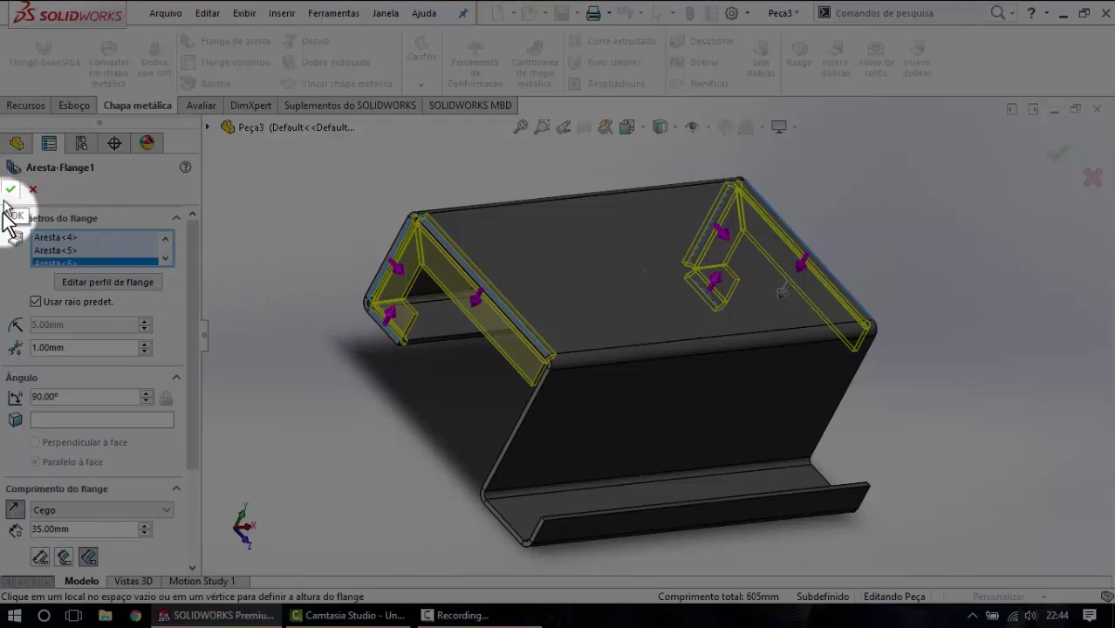
middle_click_drag(671, 281, 796, 324)
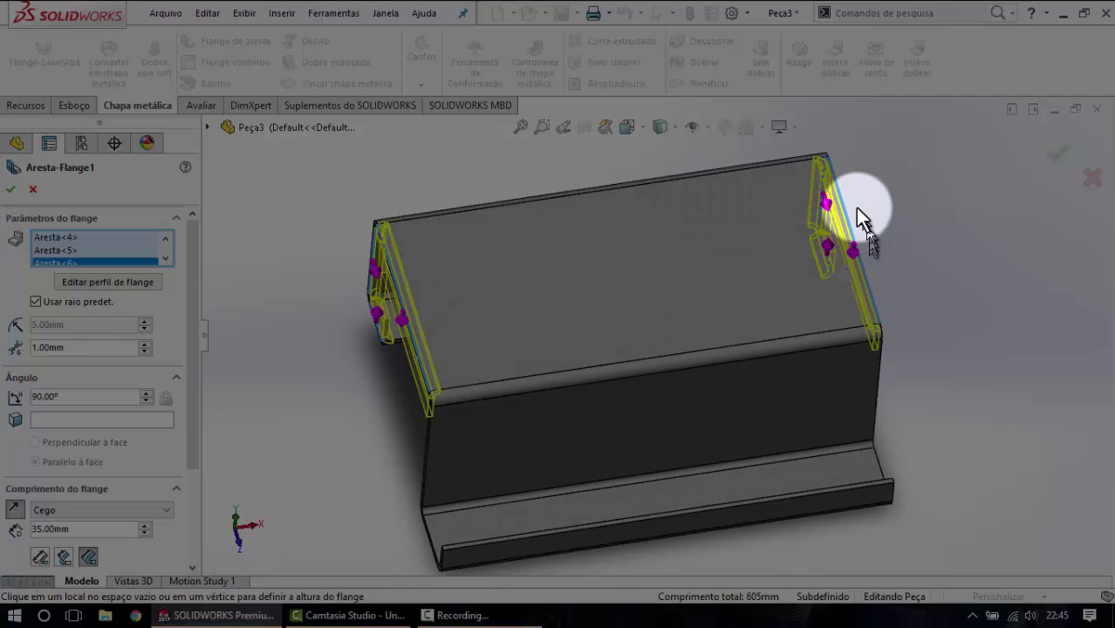
middle_click_drag(860, 220, 750, 228)
scroll(750, 229, "down", 3)
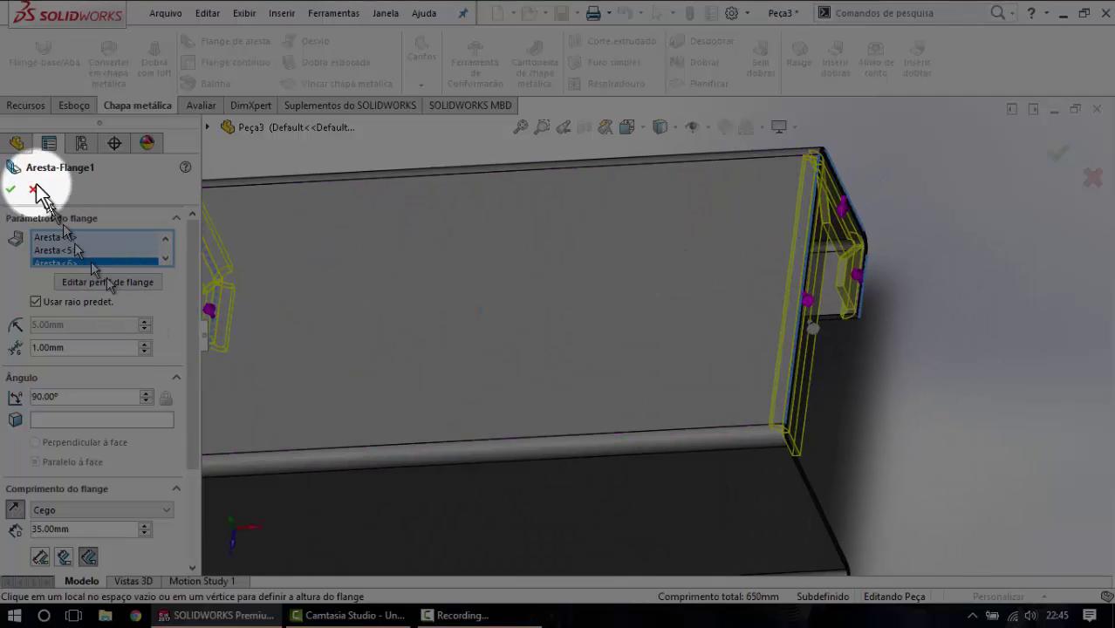
left_click(14, 192)
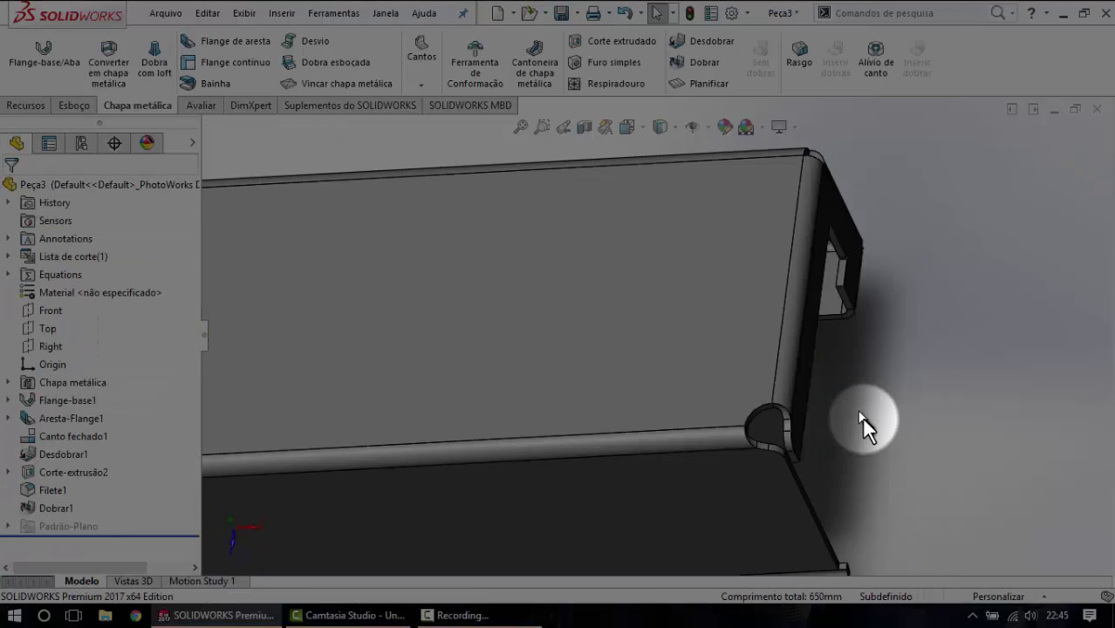
scroll(861, 416, "up", 3)
scroll(820, 416, "up", 2)
scroll(505, 379, "down", 3)
mouse_move(505, 375)
middle_mouse_down()
mouse_move(646, 328)
mouse_move(721, 393)
mouse_move(677, 373)
middle_mouse_up()
scroll(733, 397, "down", 5)
scroll(577, 361, "down", 3)
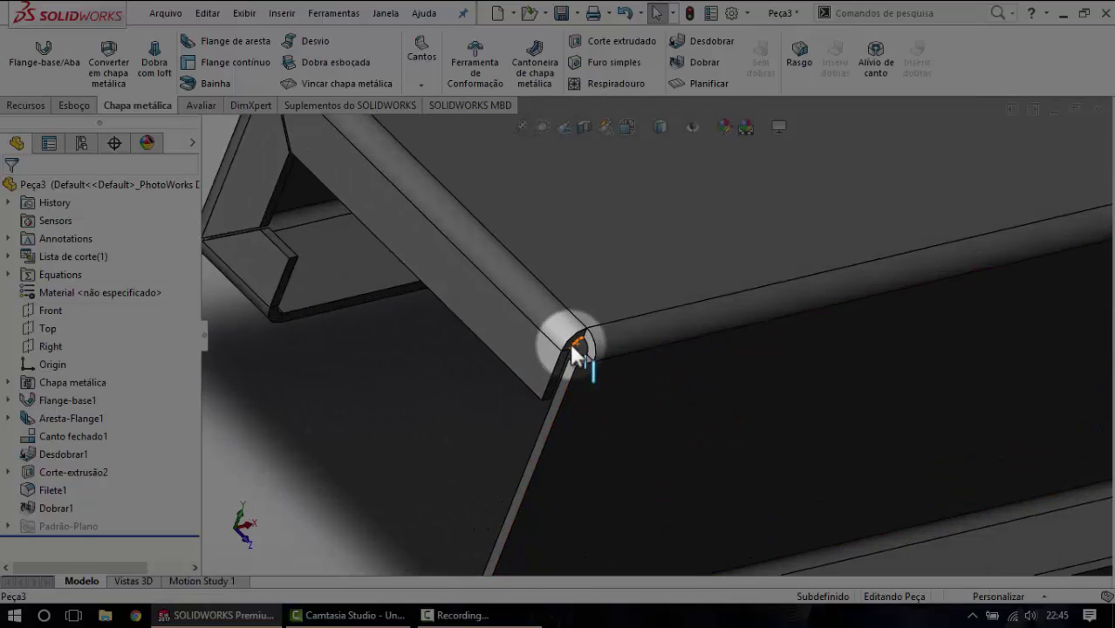
scroll(593, 367, "down", 2)
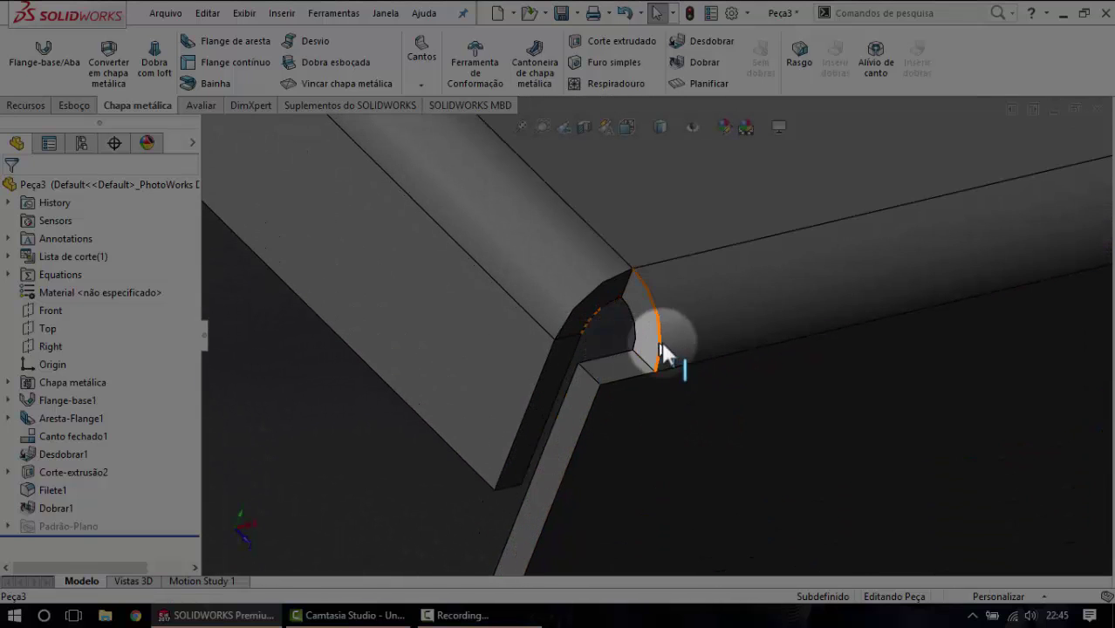
mouse_move(661, 343)
middle_mouse_down()
mouse_move(635, 352)
mouse_move(621, 312)
middle_mouse_up()
scroll(635, 353, "up", 4)
scroll(663, 348, "down", 4)
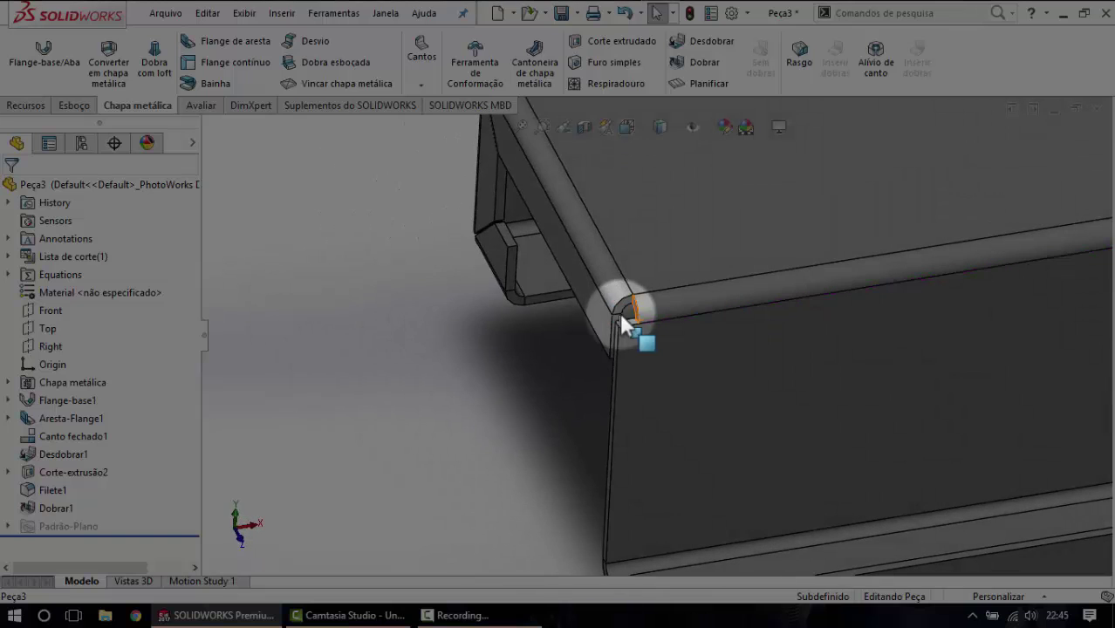
left_click(69, 436)
scroll(480, 423, "up", 3)
scroll(701, 340, "up", 2)
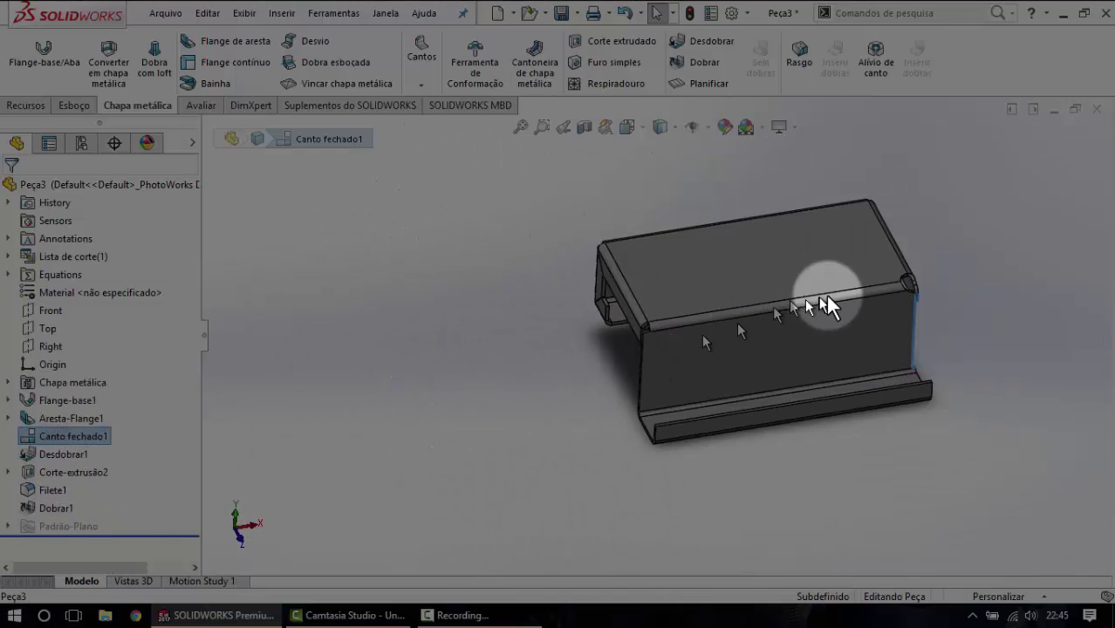
scroll(833, 307, "down", 3)
scroll(857, 319, "down", 2)
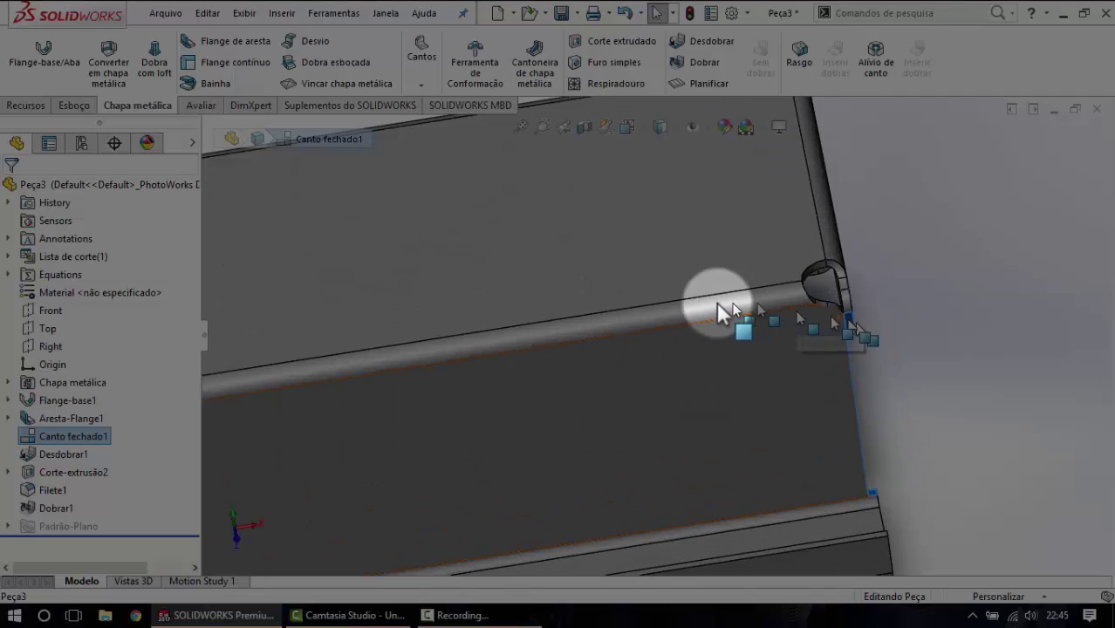
scroll(676, 322, "up", 3)
scroll(610, 332, "up", 2)
middle_click_drag(529, 335, 566, 319)
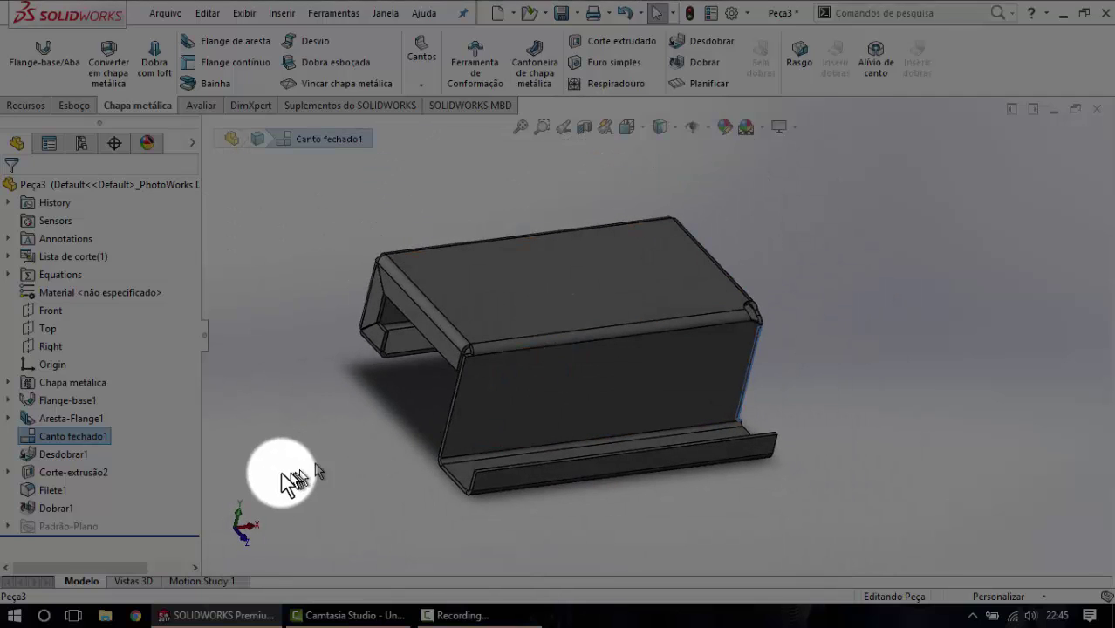
left_click(246, 485)
scroll(496, 382, "down", 2)
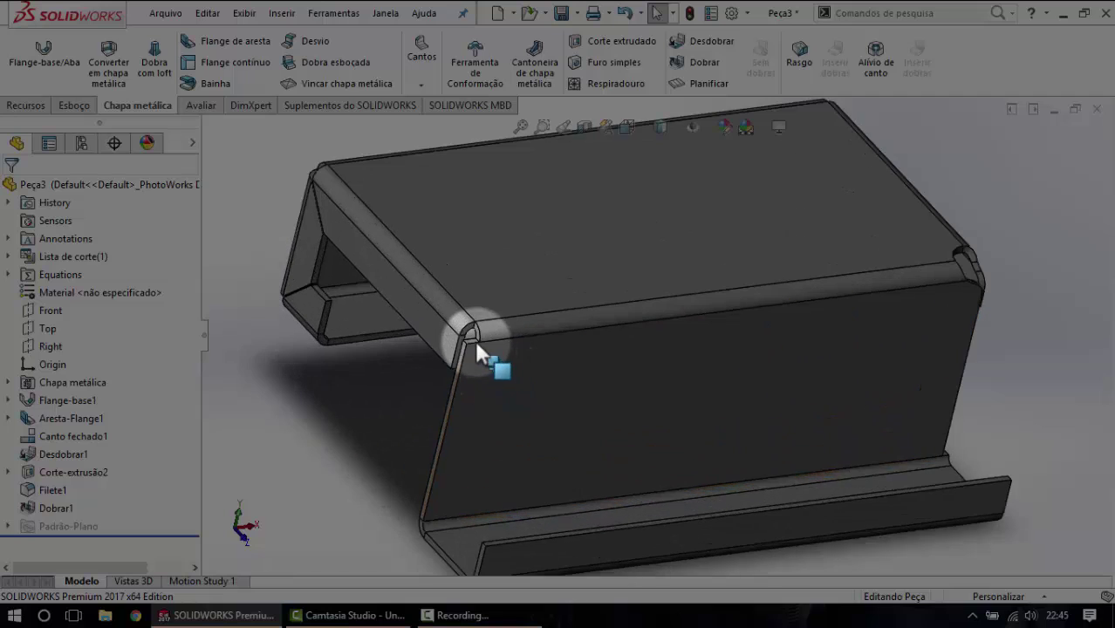
scroll(475, 342, "down", 2)
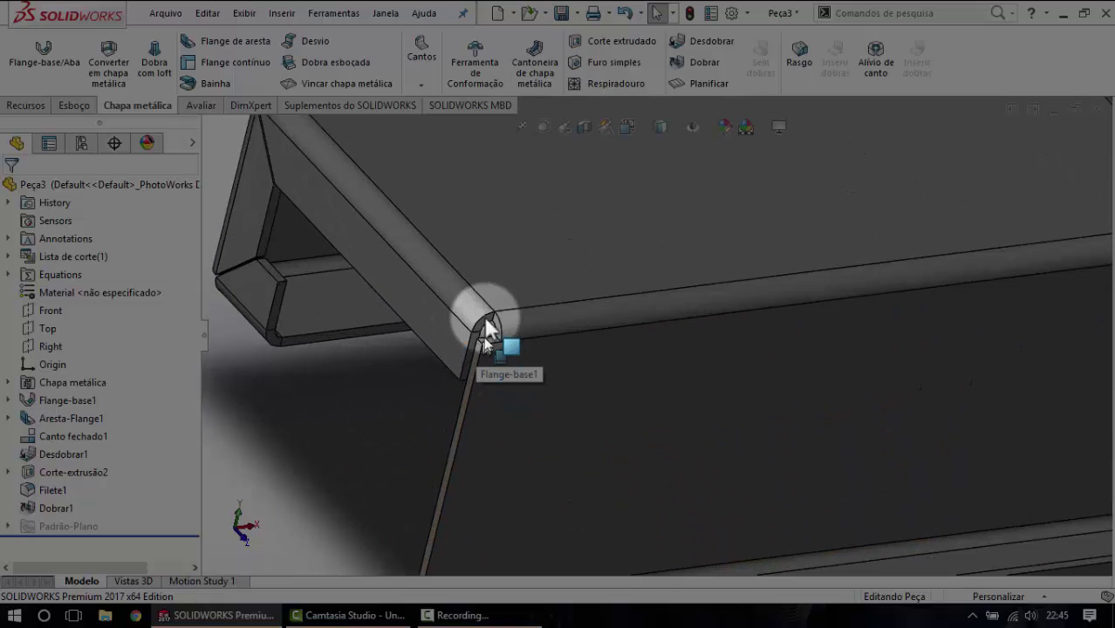
Add a Canto fechado closed corner on the end-flange face with a 0.30 mm gap.
left_click(421, 88)
left_click(423, 84)
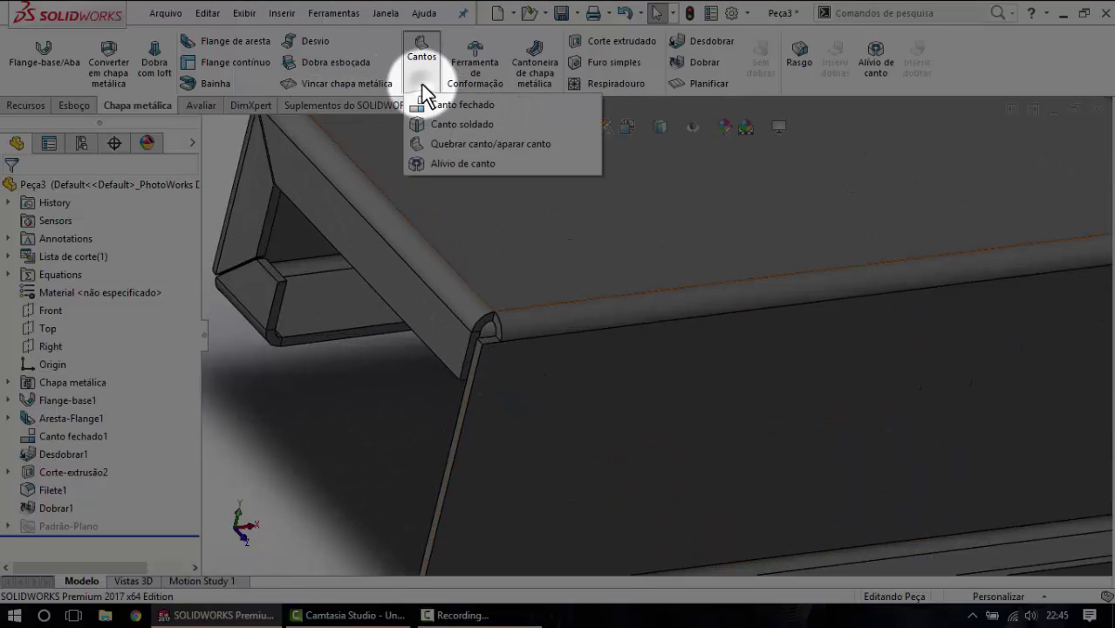
left_click(436, 106)
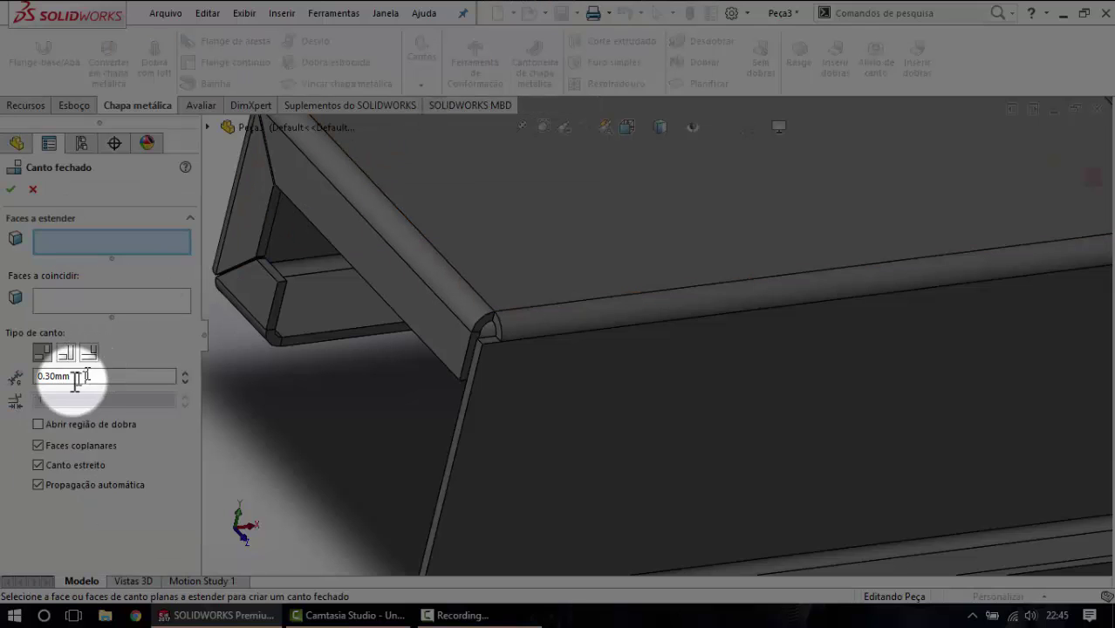
scroll(460, 373, "down", 3)
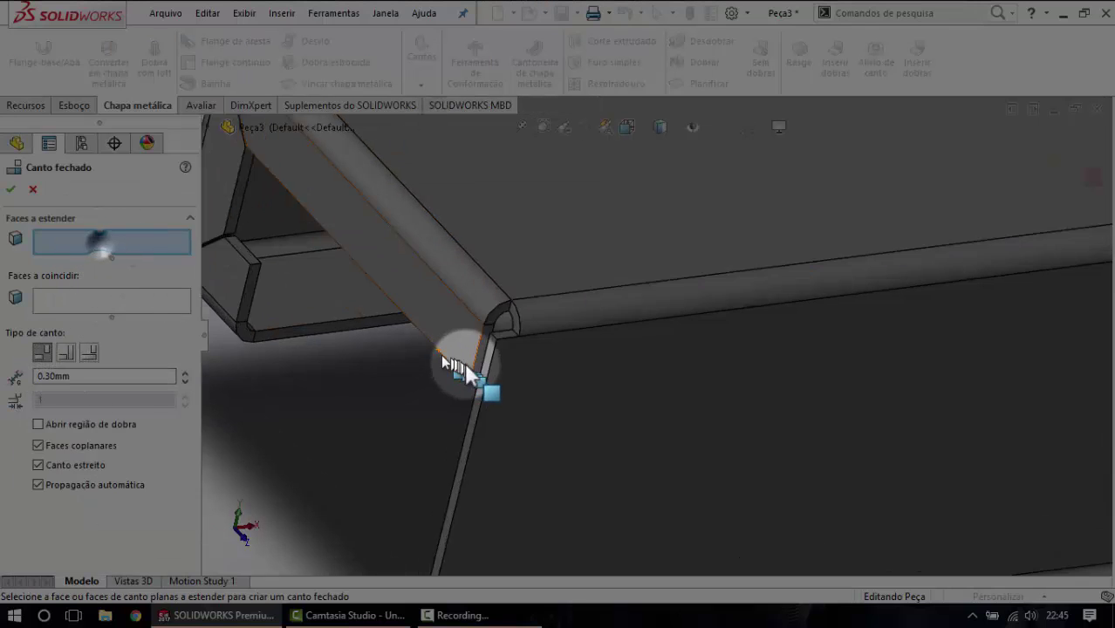
scroll(523, 322, "down", 2)
left_click(534, 303)
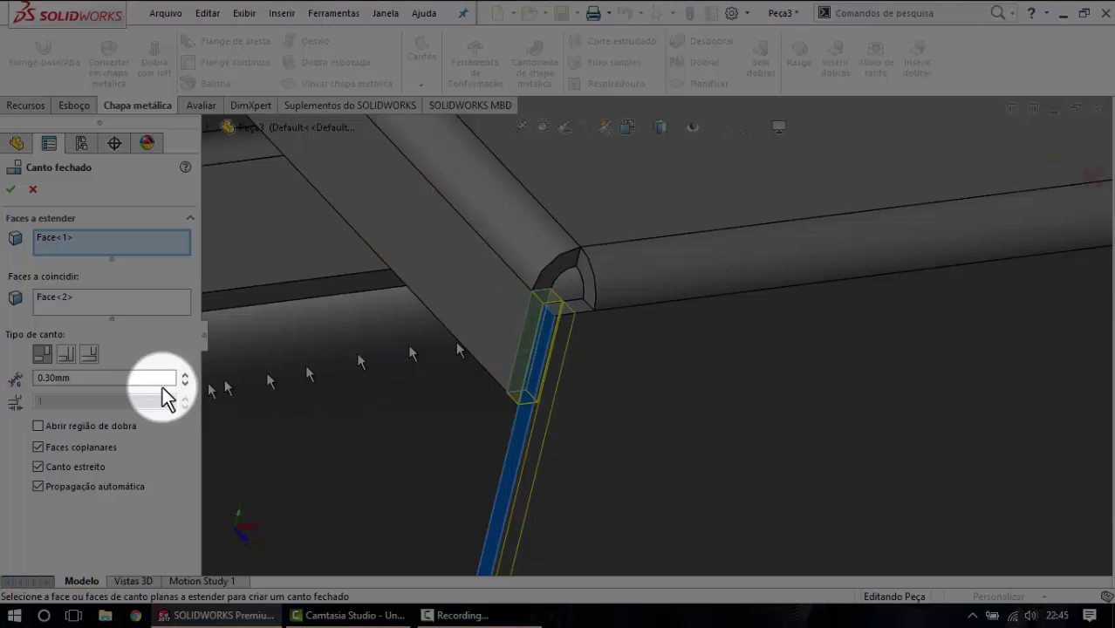
left_click(10, 189)
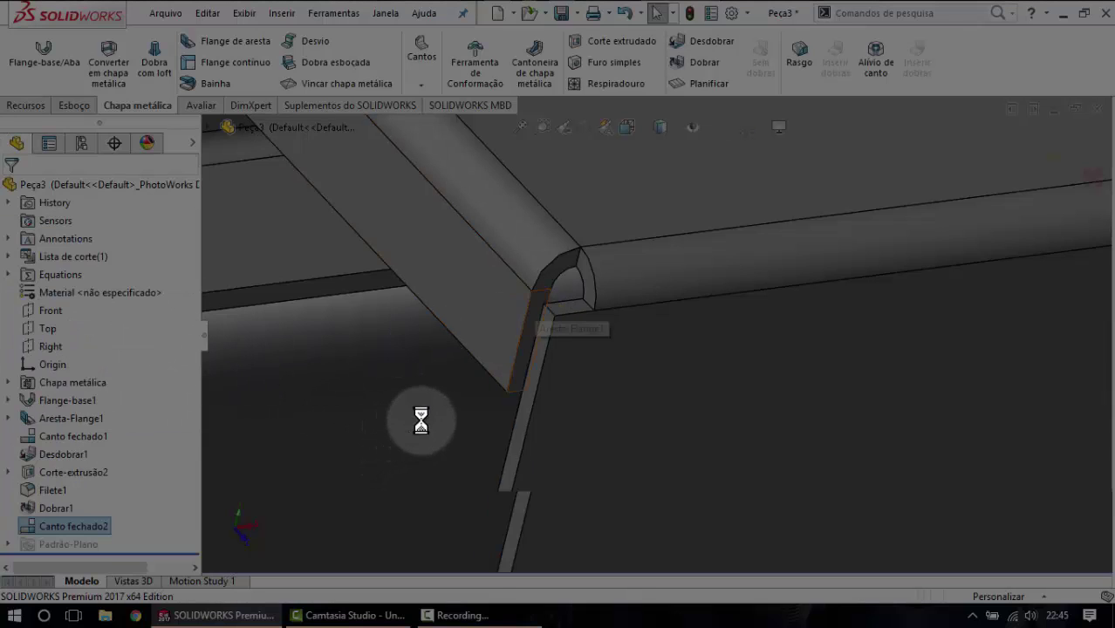
Orbit and zoom around the bracket to inspect the new closed corner from several angles.
middle_click_drag(530, 373, 601, 332)
scroll(775, 319, "up", 5)
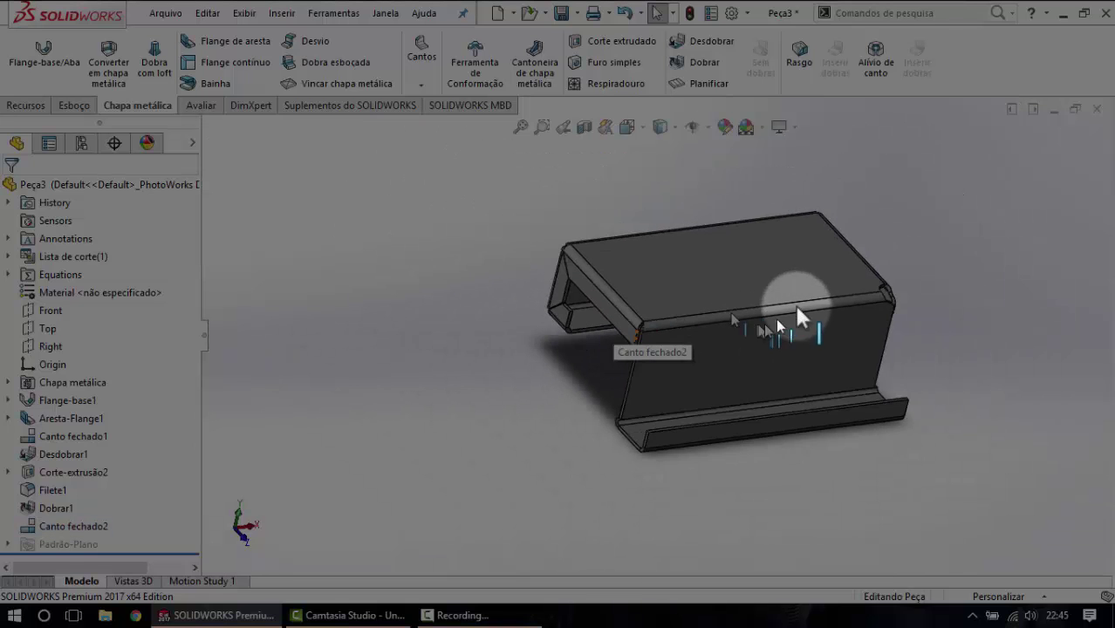
mouse_move(791, 305)
middle_mouse_down()
mouse_move(842, 239)
mouse_move(784, 299)
mouse_move(801, 261)
mouse_move(790, 279)
middle_mouse_up()
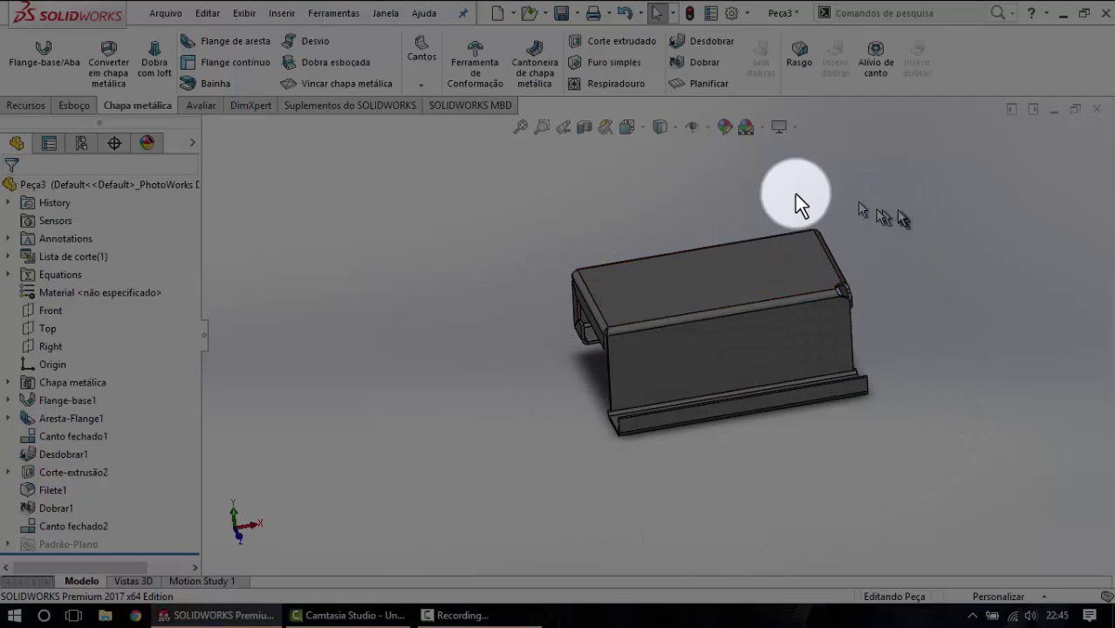
scroll(610, 410, "up", 4)
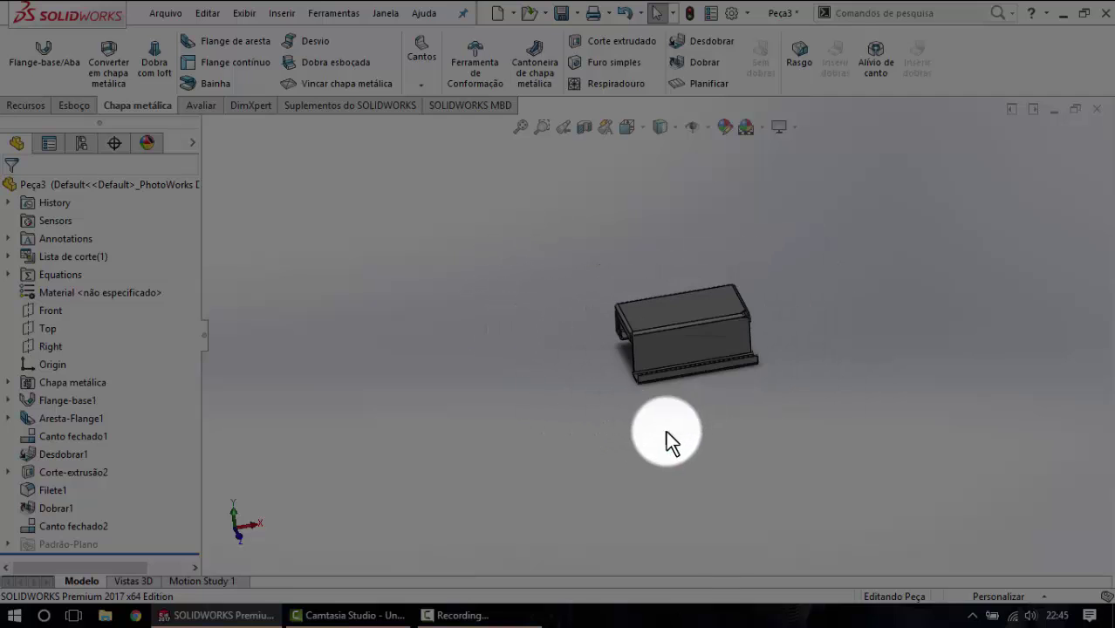
scroll(708, 332, "down", 3)
scroll(723, 318, "down", 2)
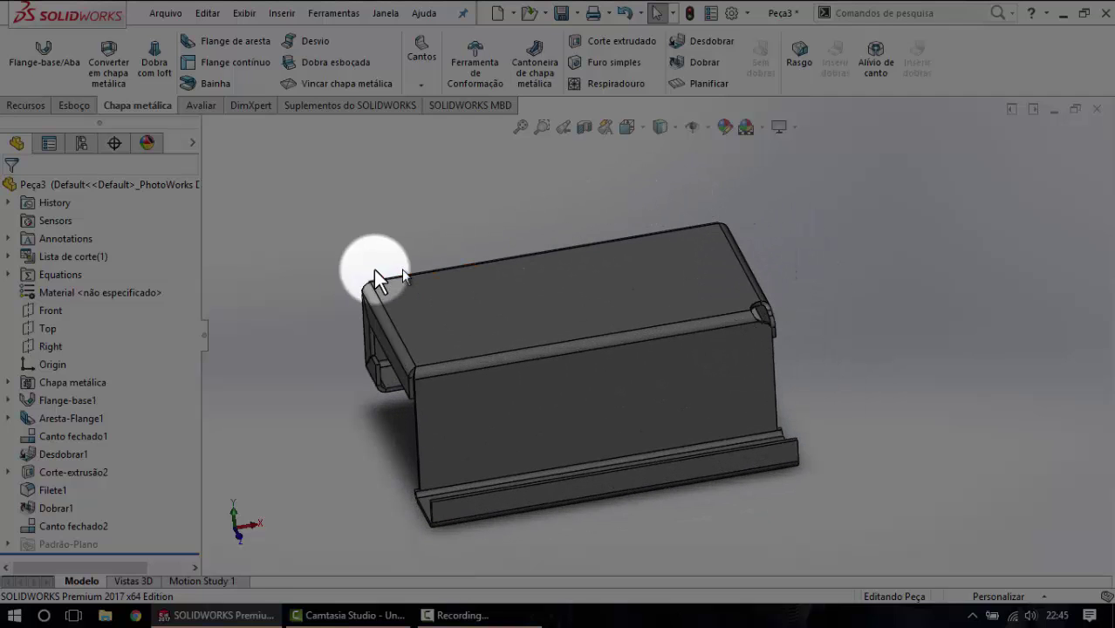
mouse_move(478, 561)
middle_mouse_down()
mouse_move(560, 486)
mouse_move(572, 528)
mouse_move(542, 538)
mouse_move(610, 463)
mouse_move(552, 515)
middle_mouse_up()
middle_click_drag(634, 331, 610, 324)
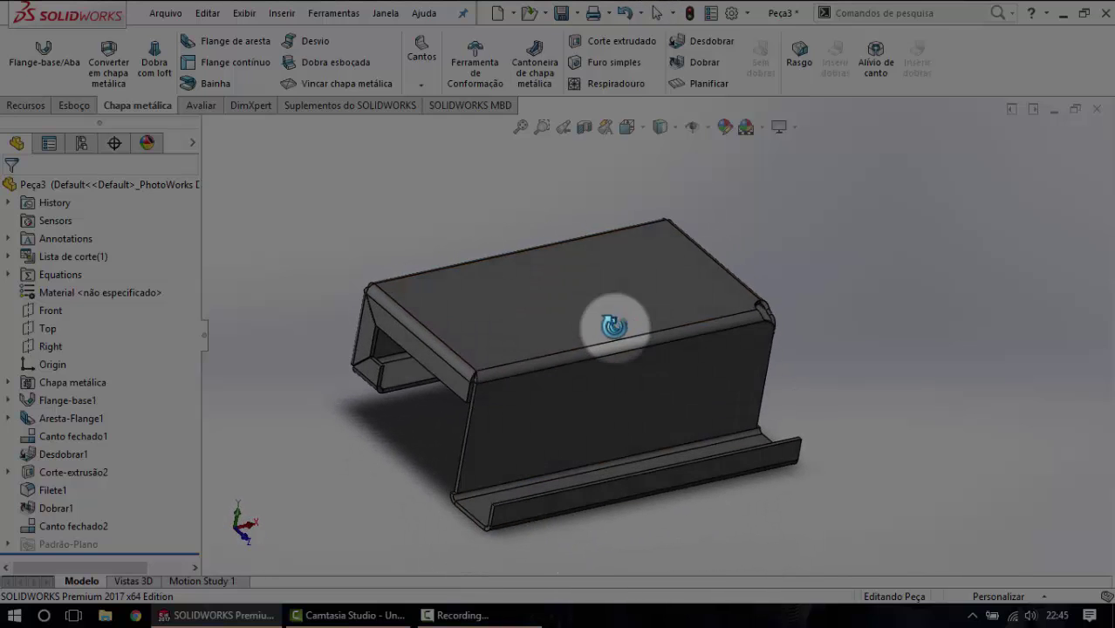
Select Desdobrar1 and Filete1 in the feature tree to review them.
left_click(63, 455)
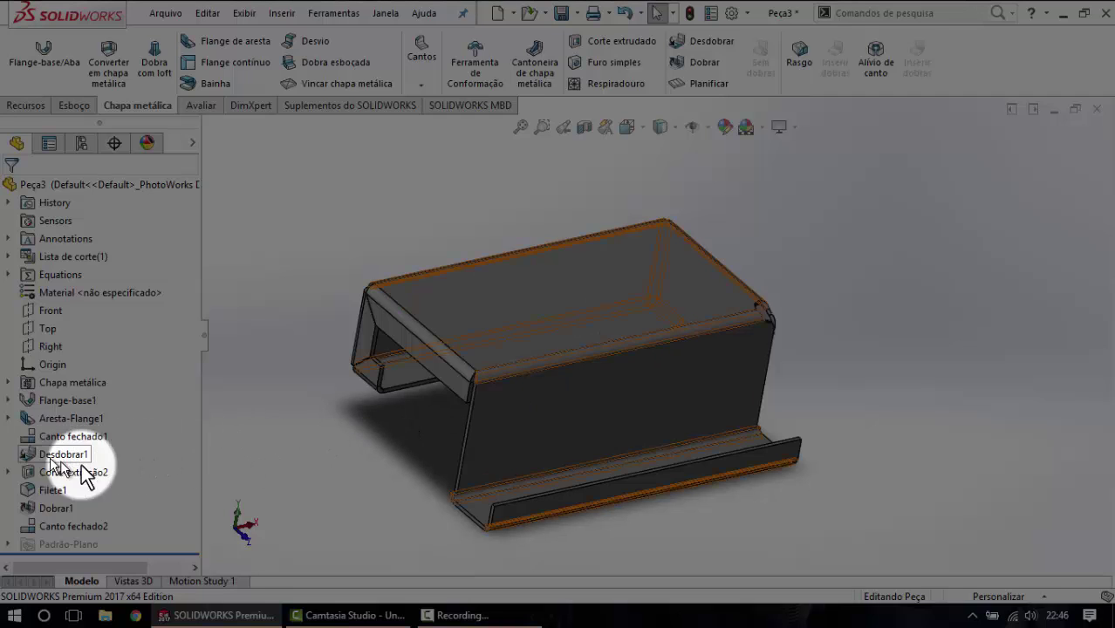
mouse_move(721, 378)
middle_mouse_down()
mouse_move(708, 367)
mouse_move(689, 375)
middle_mouse_up()
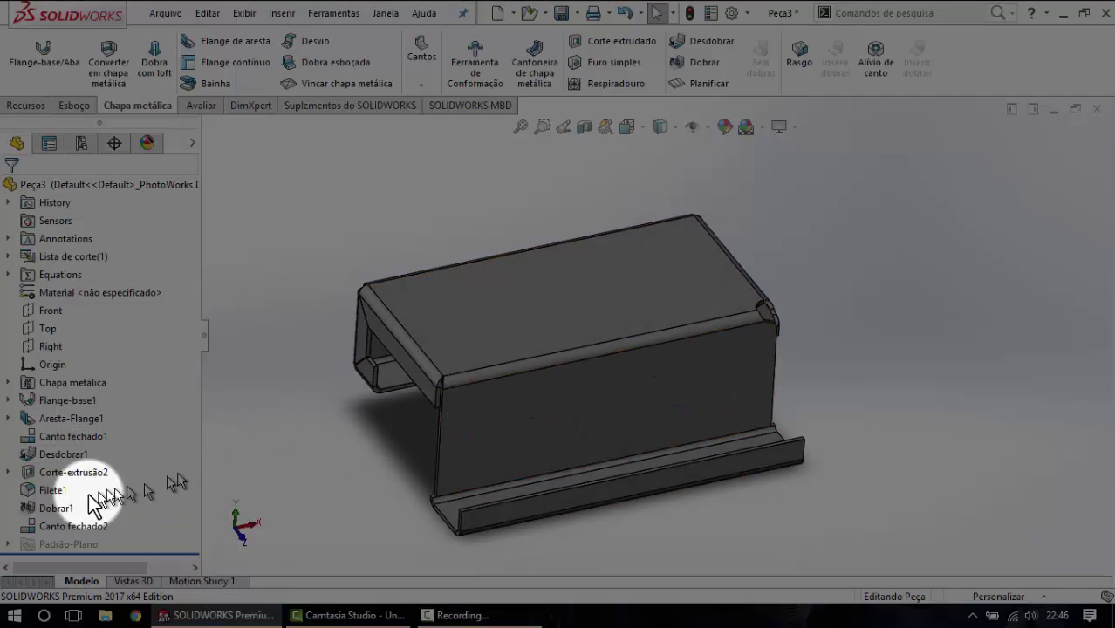
left_click(48, 491)
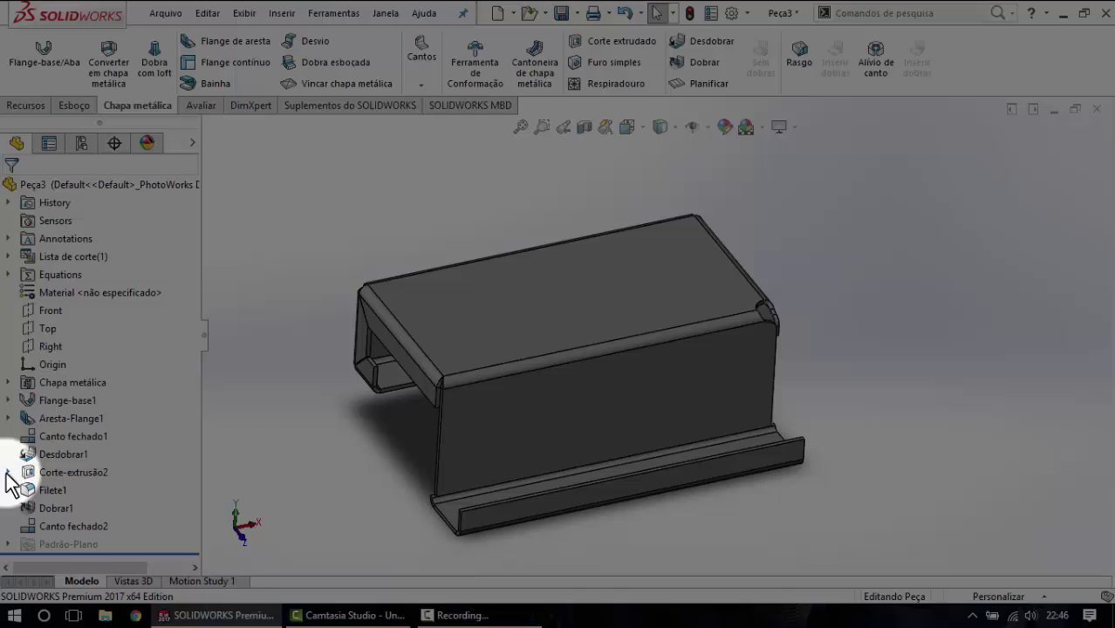
scroll(457, 384, "down", 3)
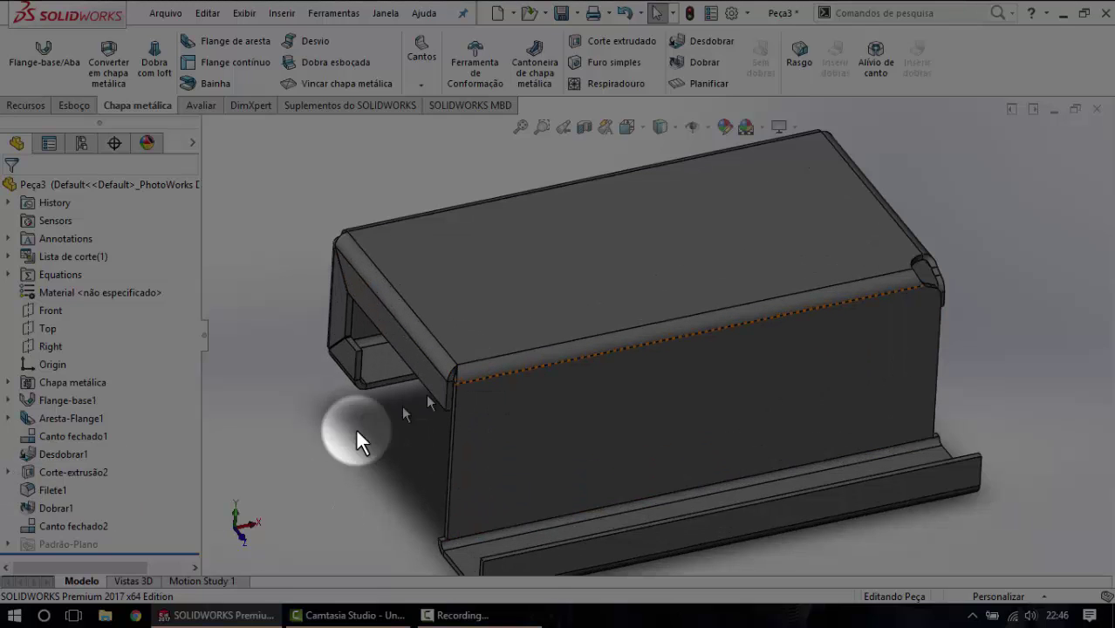
left_click(8, 472)
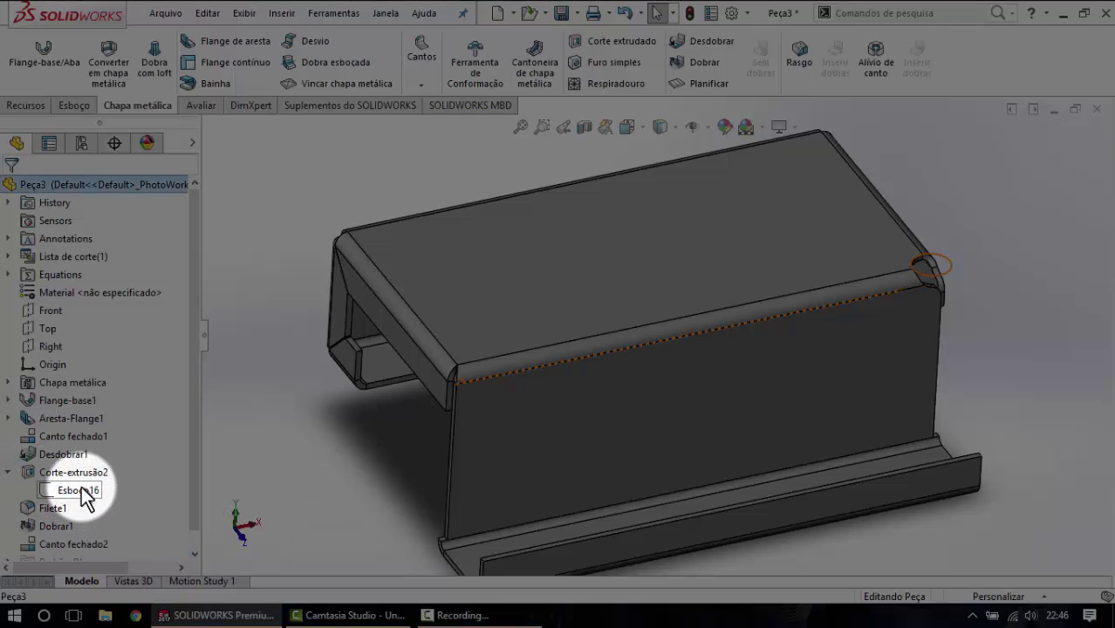
left_click(87, 491)
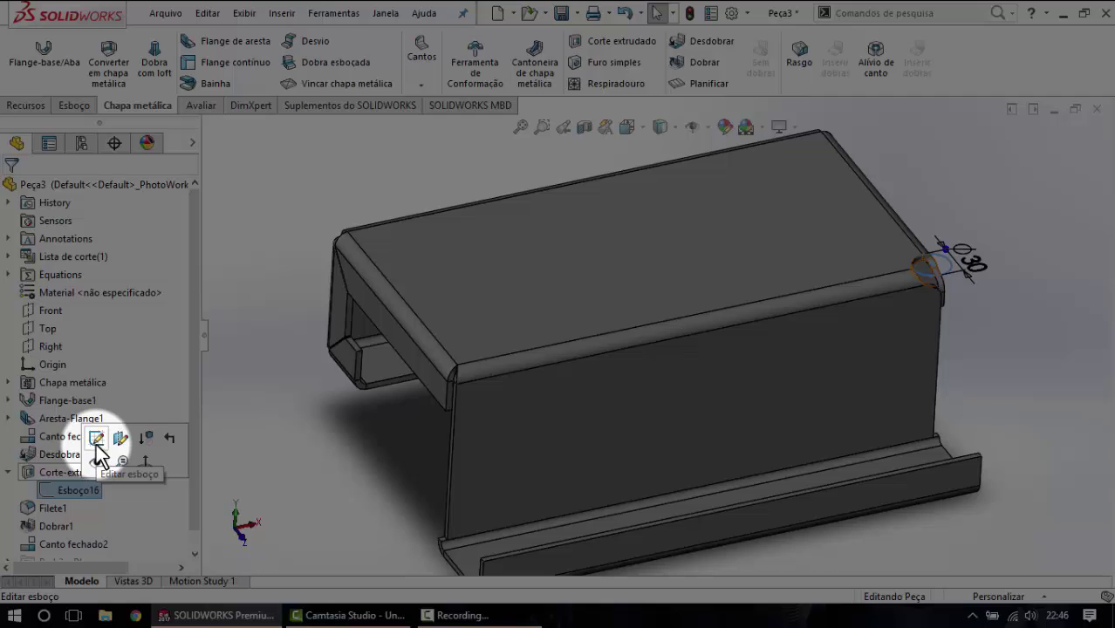
left_click(96, 442)
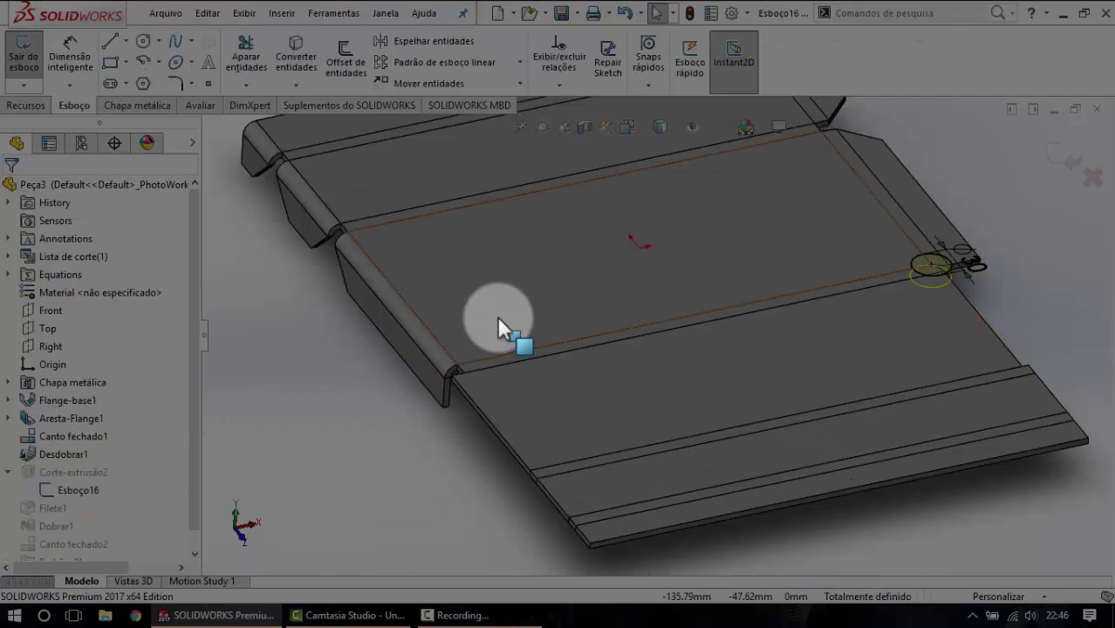
key("f")
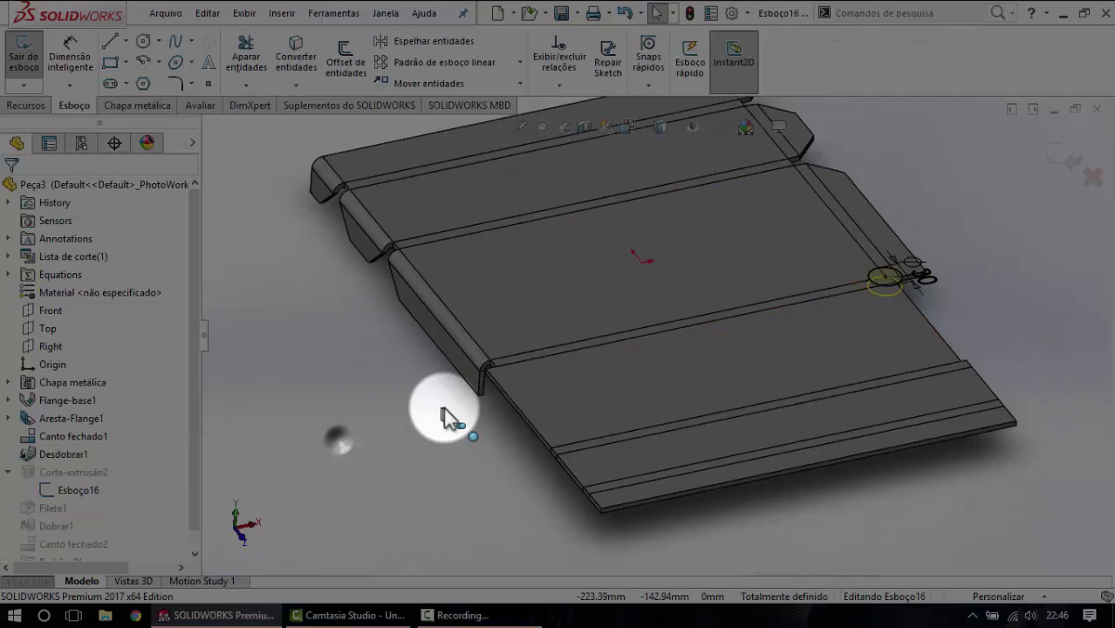
middle_click_drag(581, 305, 301, 419)
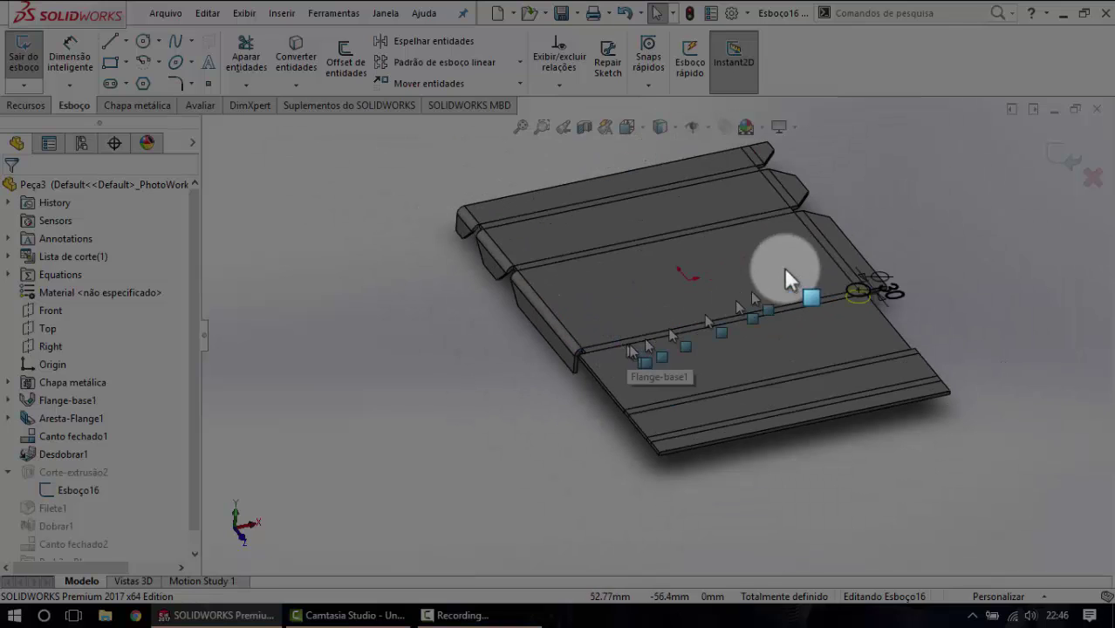
scroll(581, 371, "down", 3)
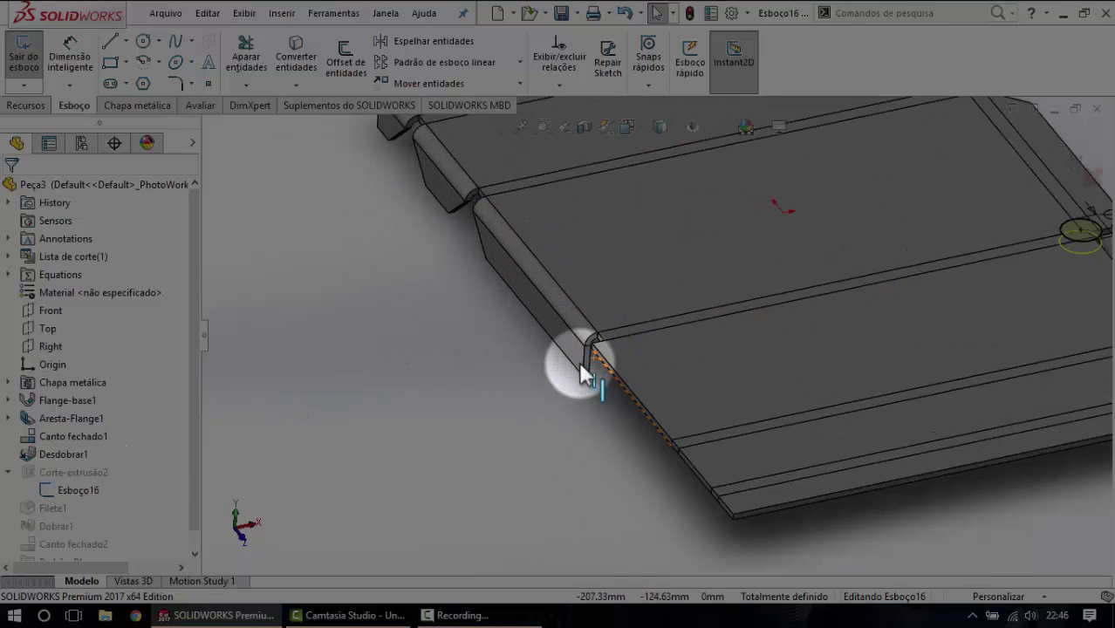
scroll(523, 249, "up", 2)
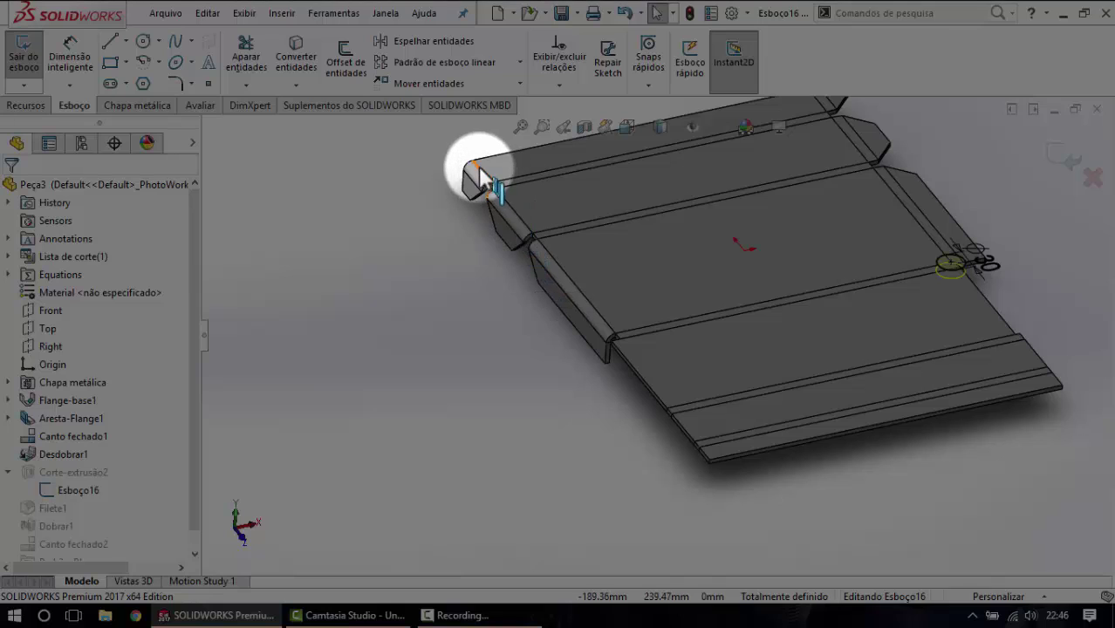
left_click_drag(479, 174, 575, 327)
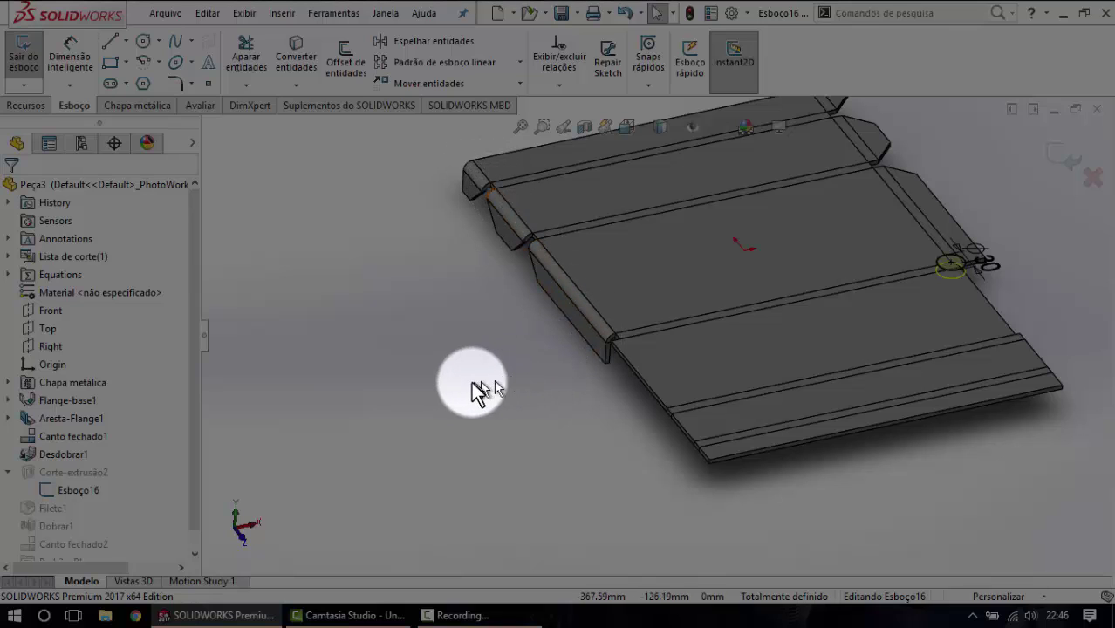
mouse_move(471, 381)
left_mouse_down()
mouse_move(458, 332)
mouse_move(74, 462)
mouse_move(83, 482)
left_mouse_up()
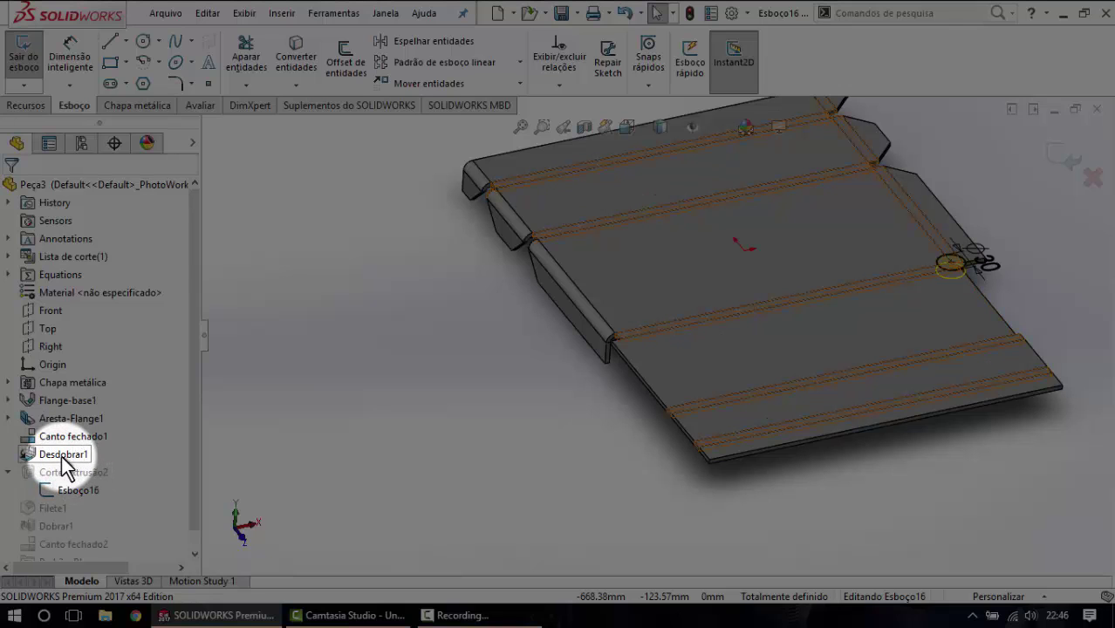
mouse_move(57, 469)
left_mouse_down()
mouse_move(109, 336)
mouse_move(148, 356)
left_mouse_up()
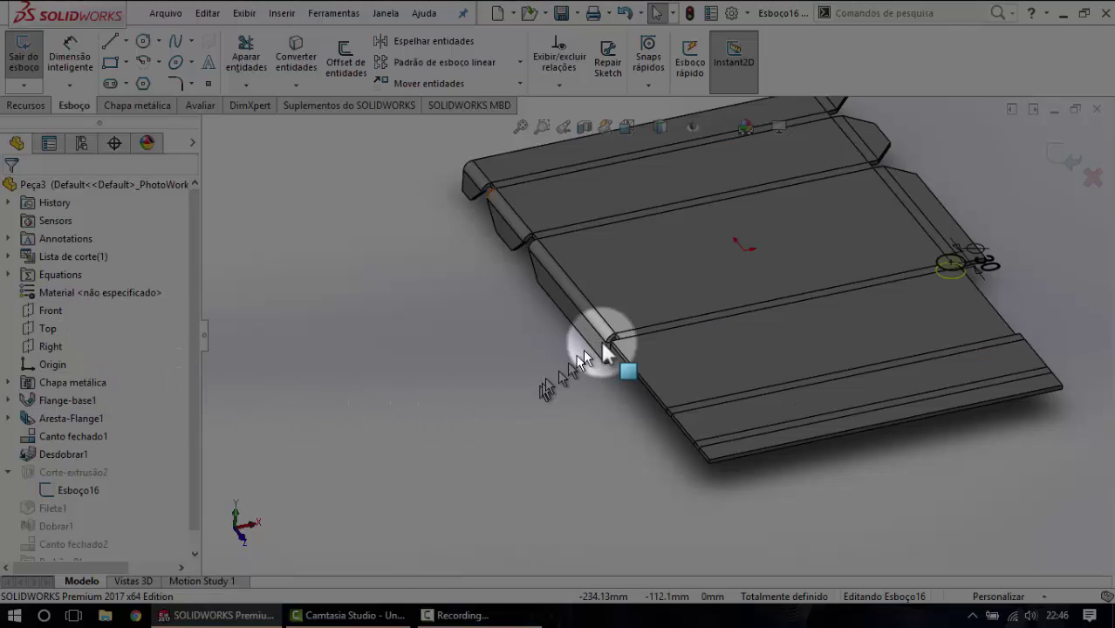
mouse_move(149, 356)
left_mouse_down()
mouse_move(575, 291)
mouse_move(486, 192)
mouse_move(556, 286)
left_mouse_up()
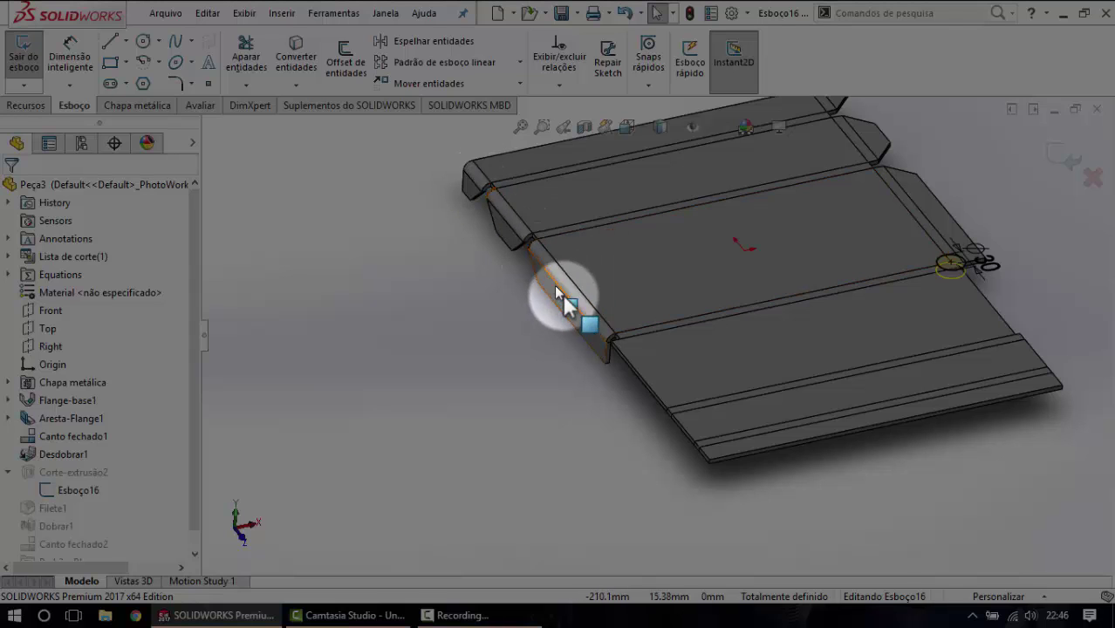
left_click_drag(582, 329, 537, 252)
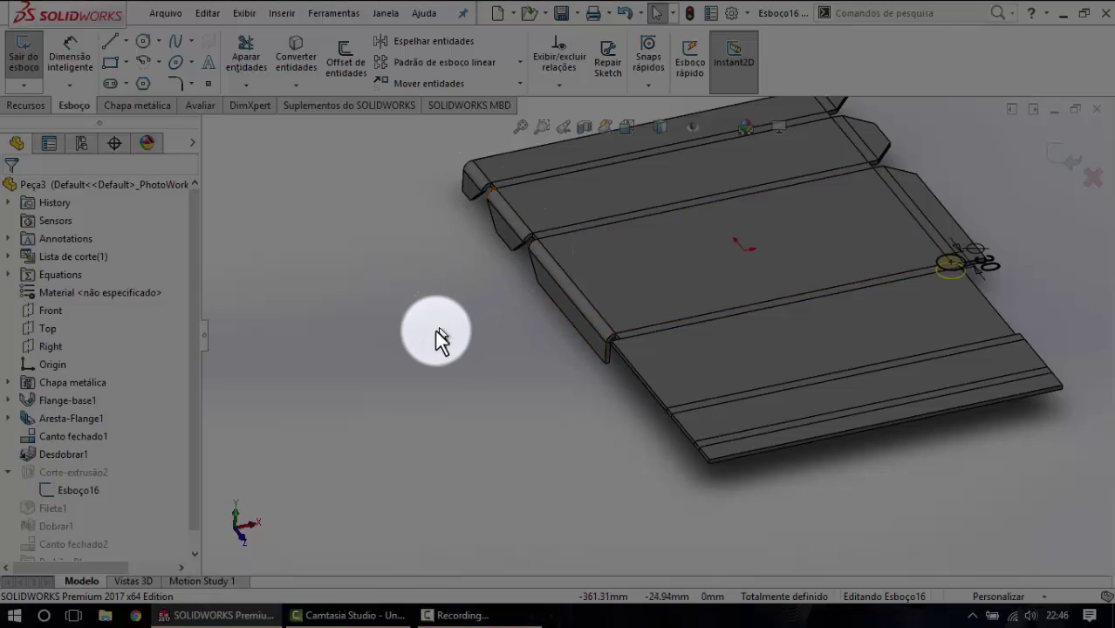
left_click(1060, 162)
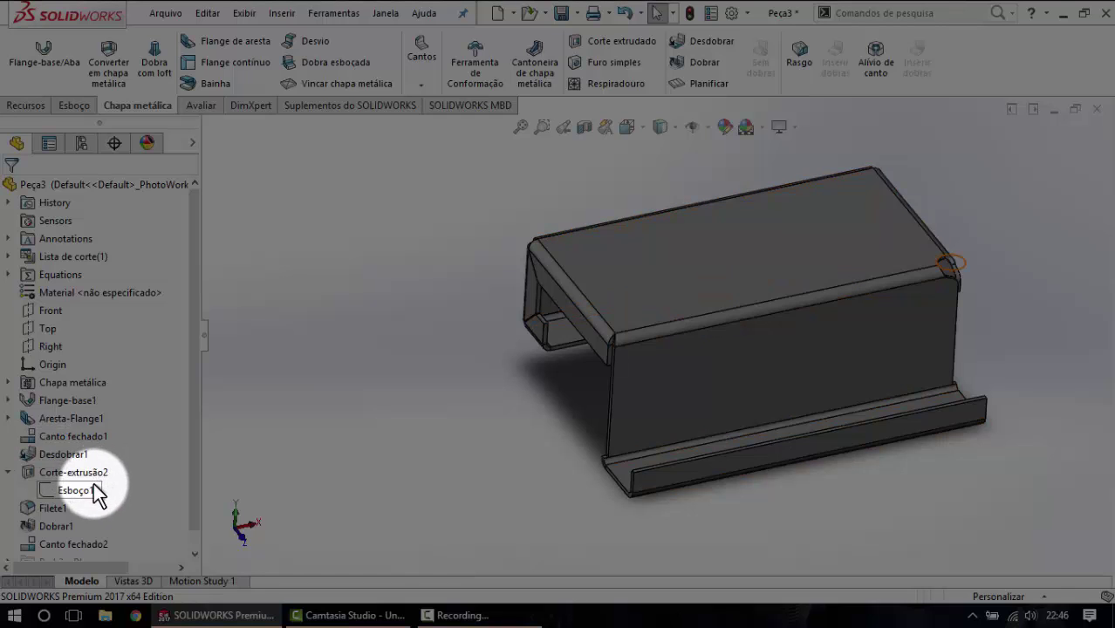
right_click(69, 457)
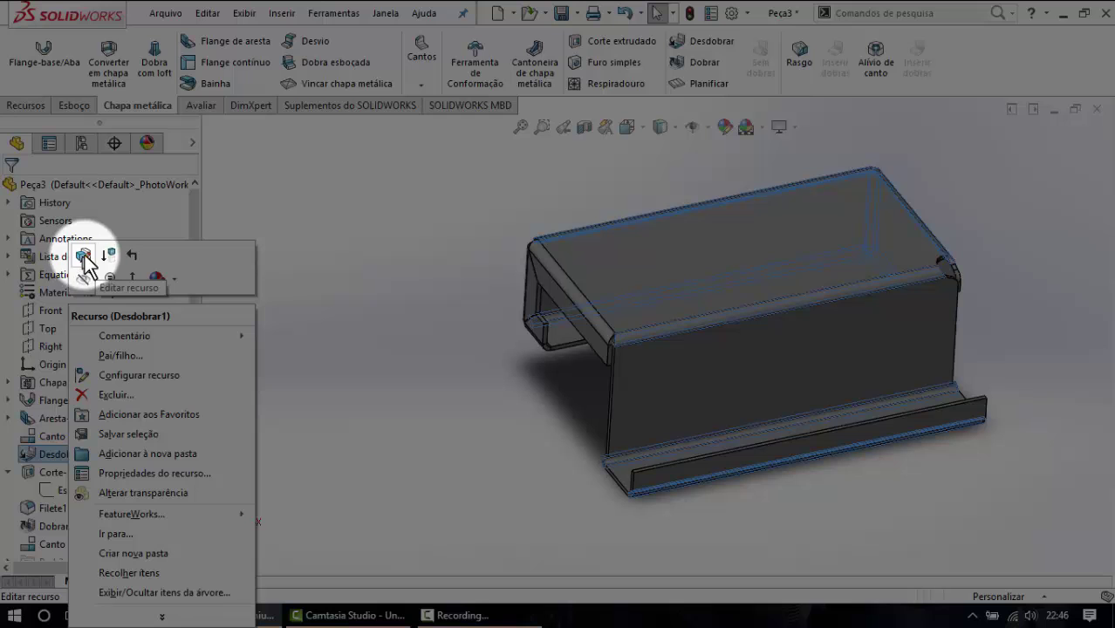
Edit Desdobrar1 to collect all eleven bends, including DobradeAresta4 to 6.
left_click(361, 394)
right_click(63, 454)
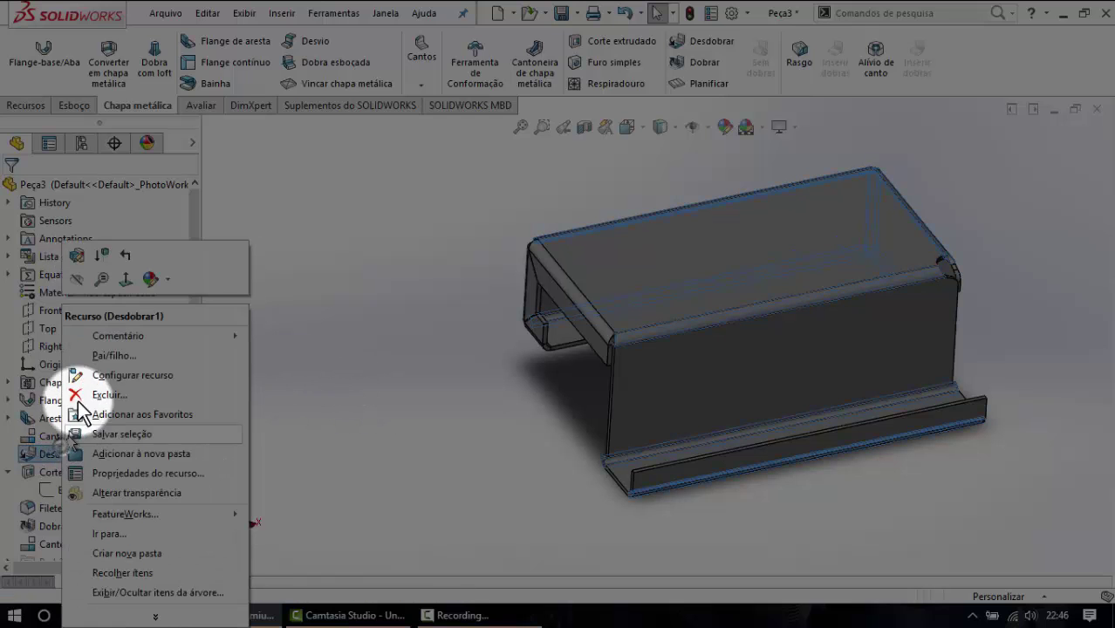
left_click(77, 254)
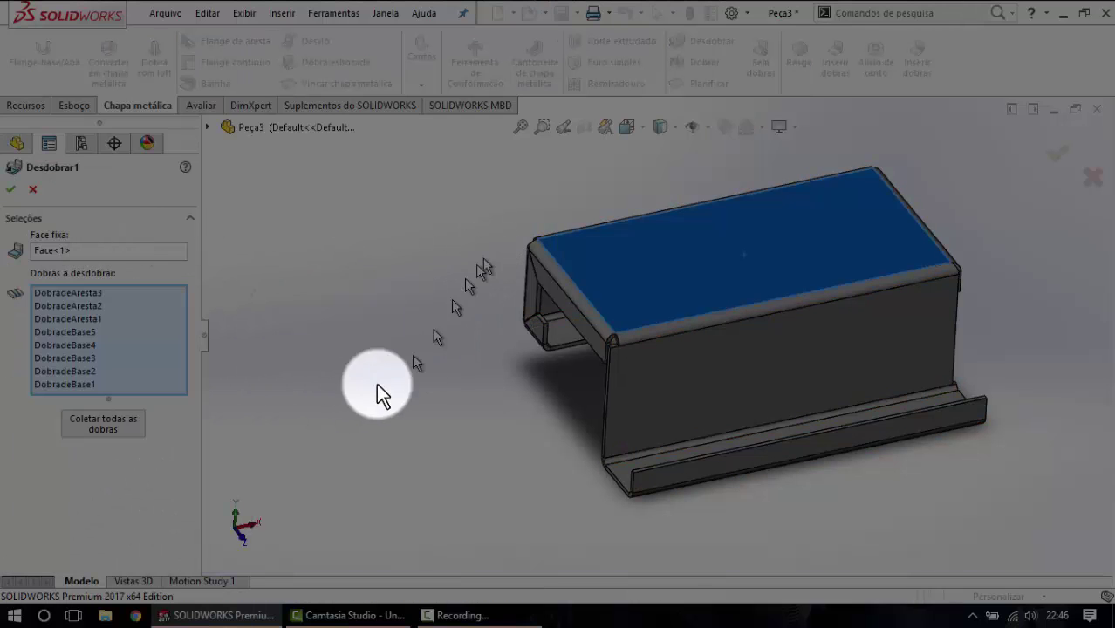
left_click(104, 426)
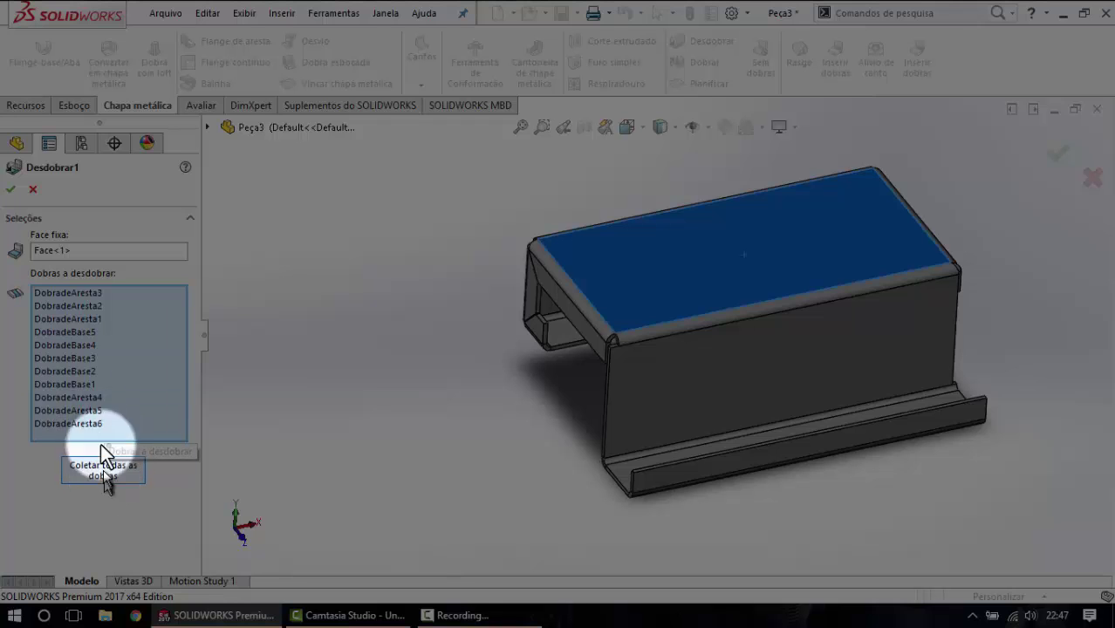
left_click(9, 190)
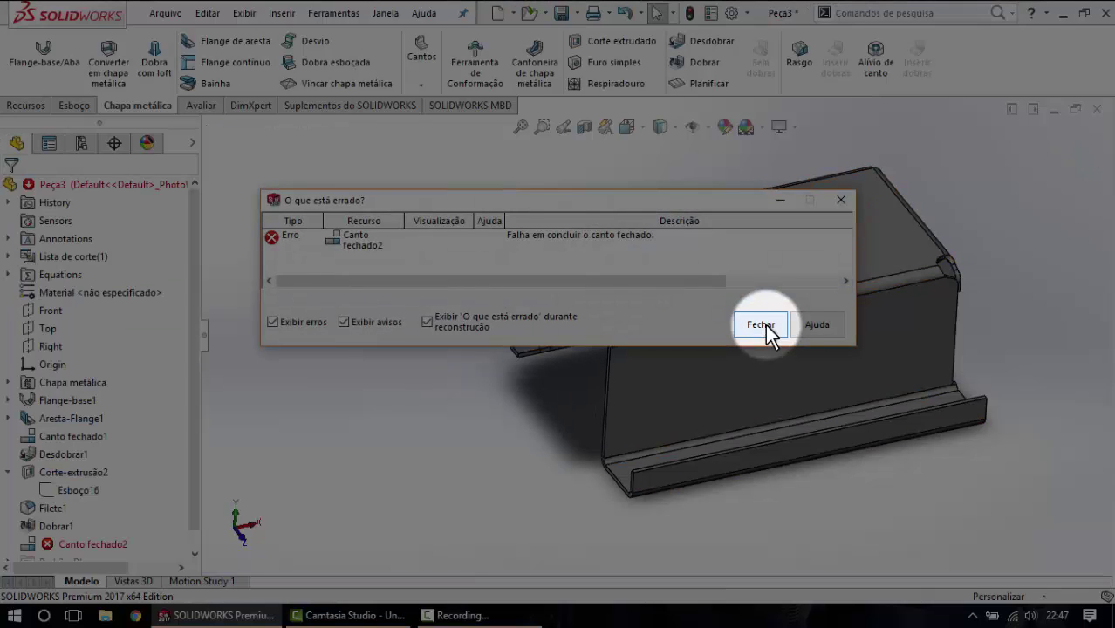
left_click(757, 325)
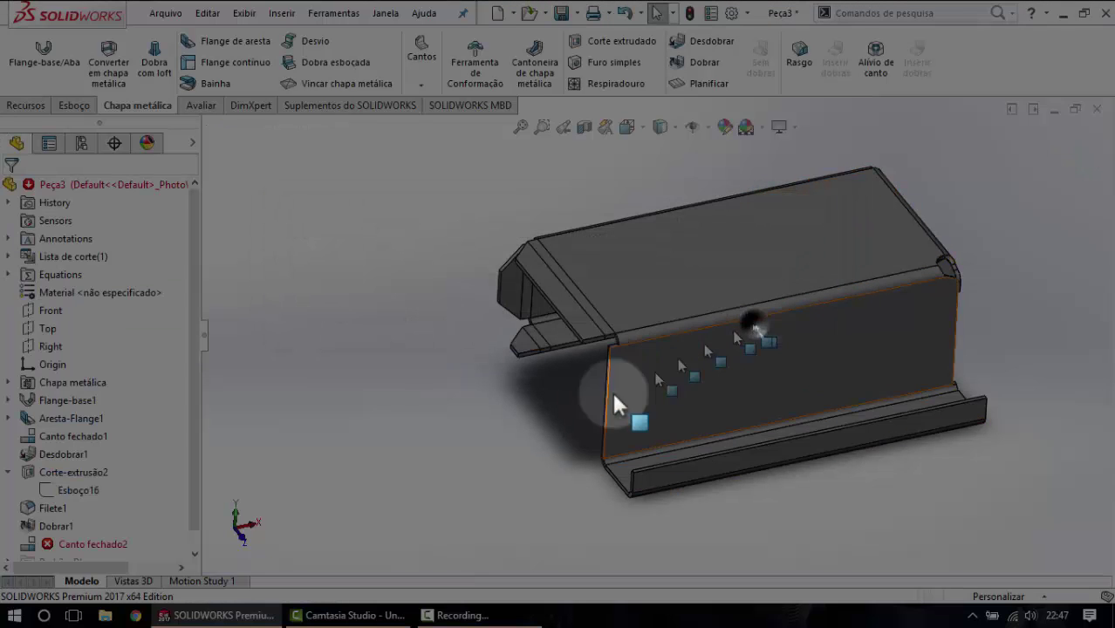
left_click(503, 436)
scroll(621, 354, "down", 3)
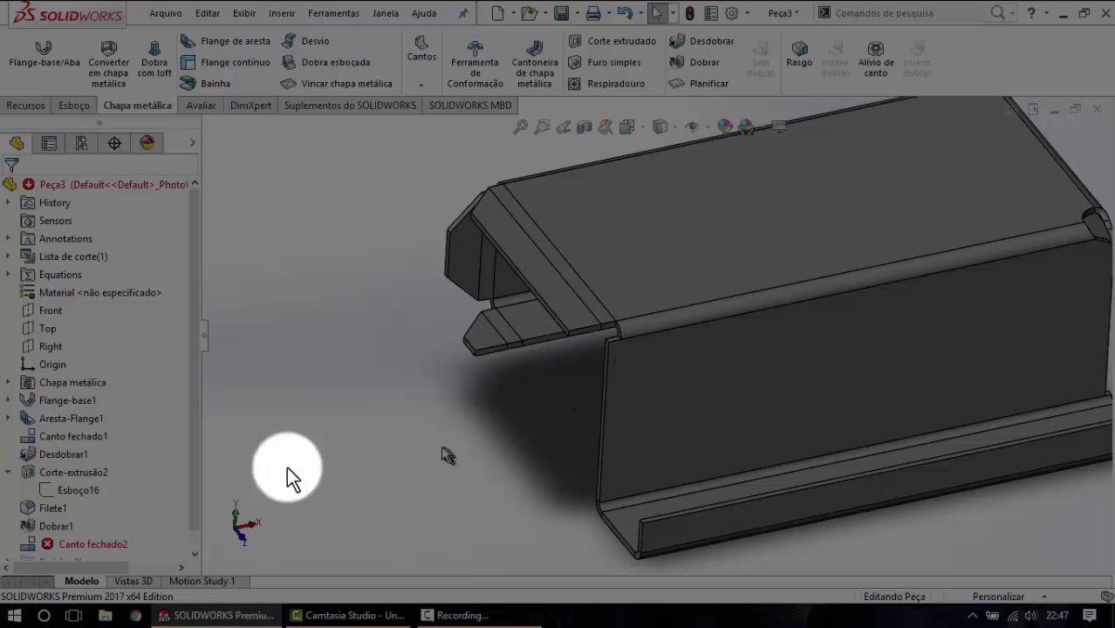
left_click_drag(195, 400, 194, 514)
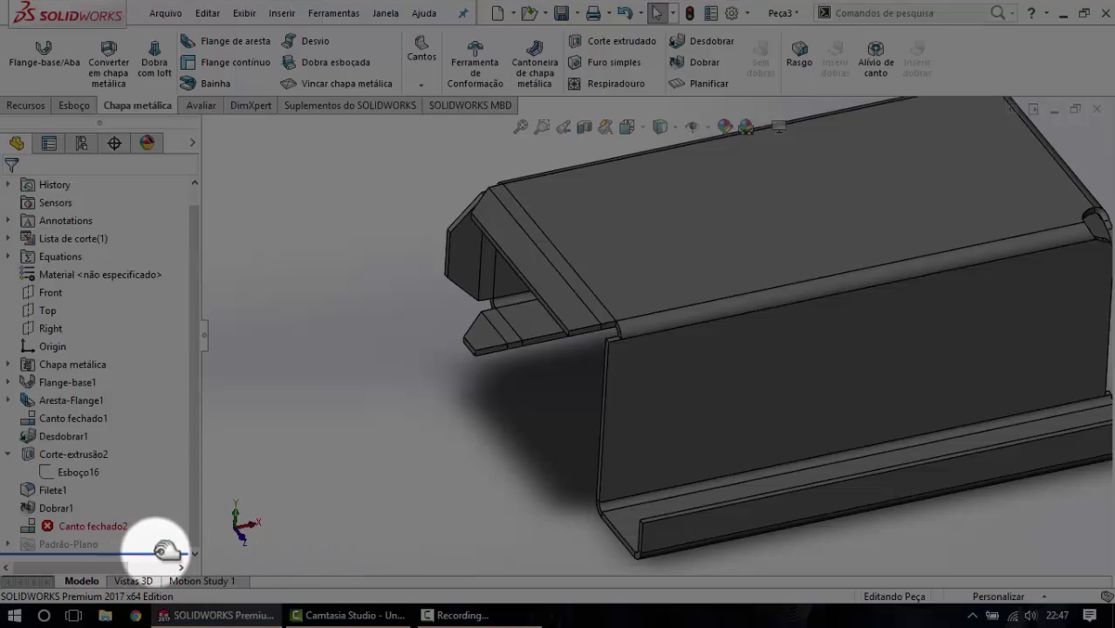
Roll back above Canto fechado2 and make Dobrar1 collect all eleven bends.
left_click_drag(146, 553, 172, 522)
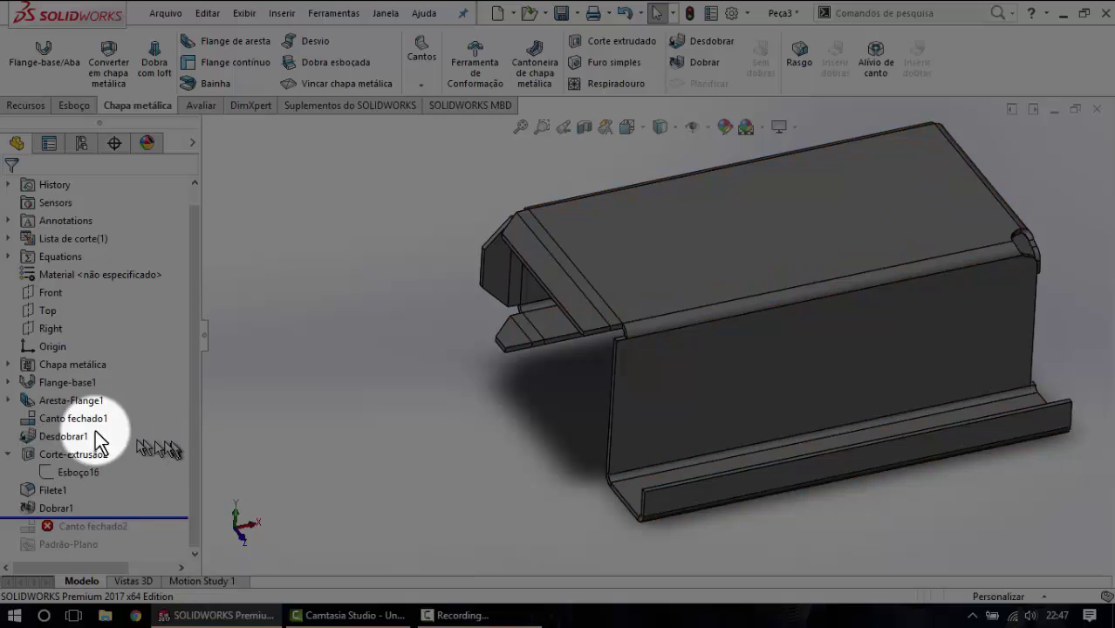
left_click(69, 420)
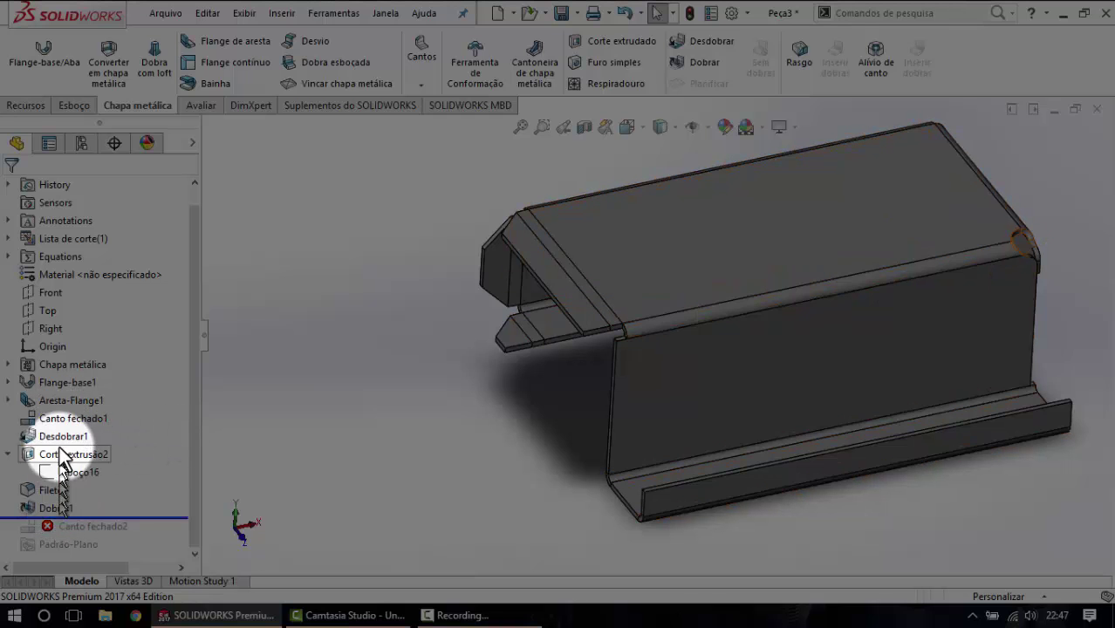
left_click(56, 510)
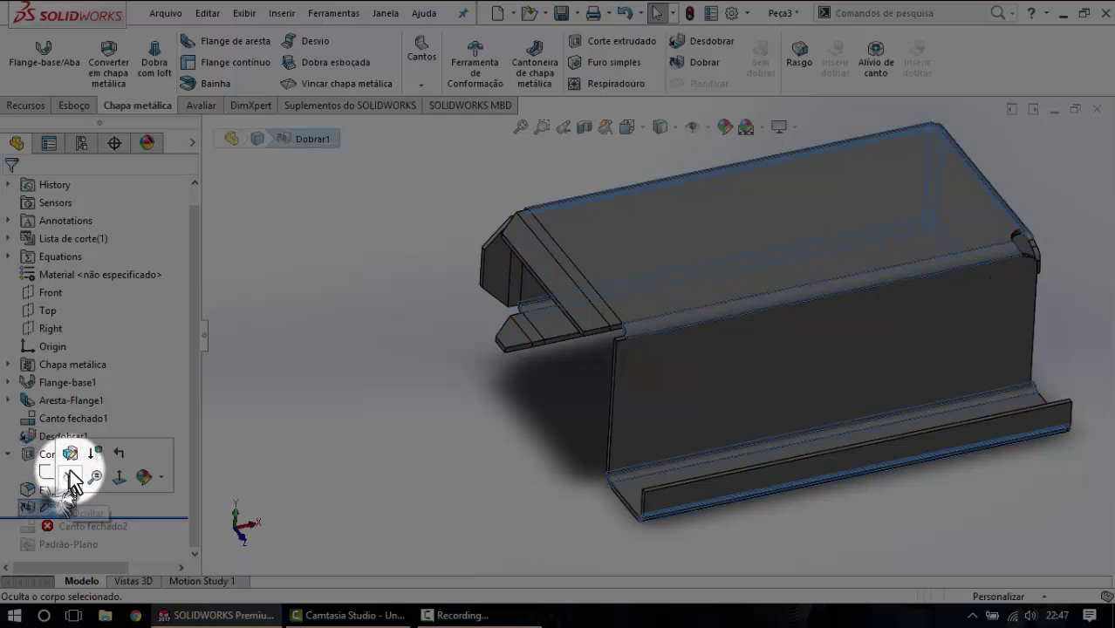
left_click(70, 453)
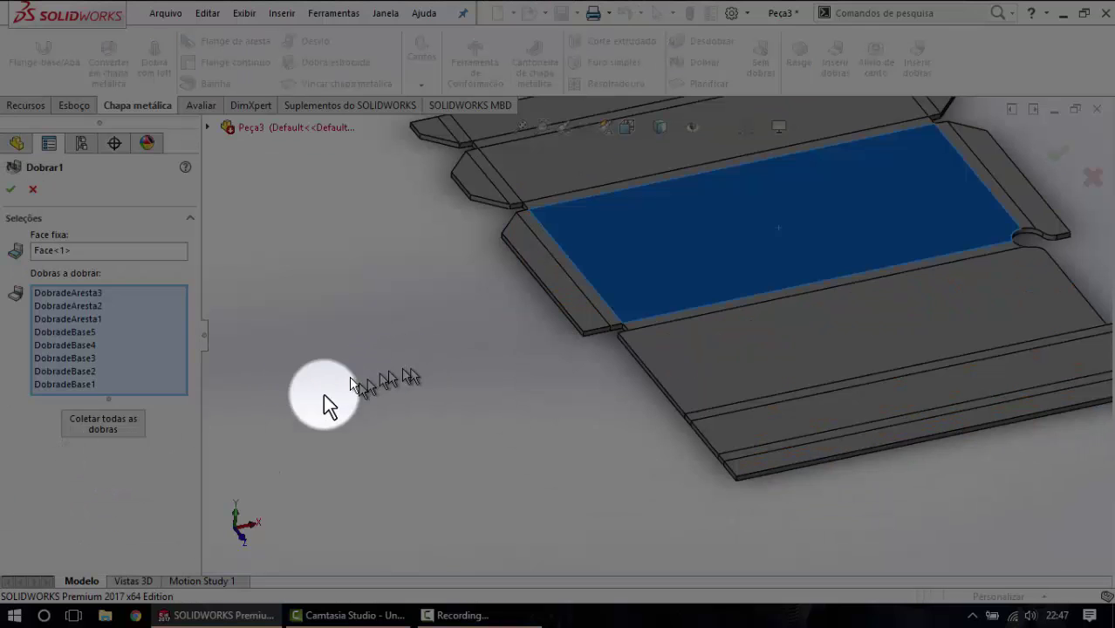
left_click(103, 425)
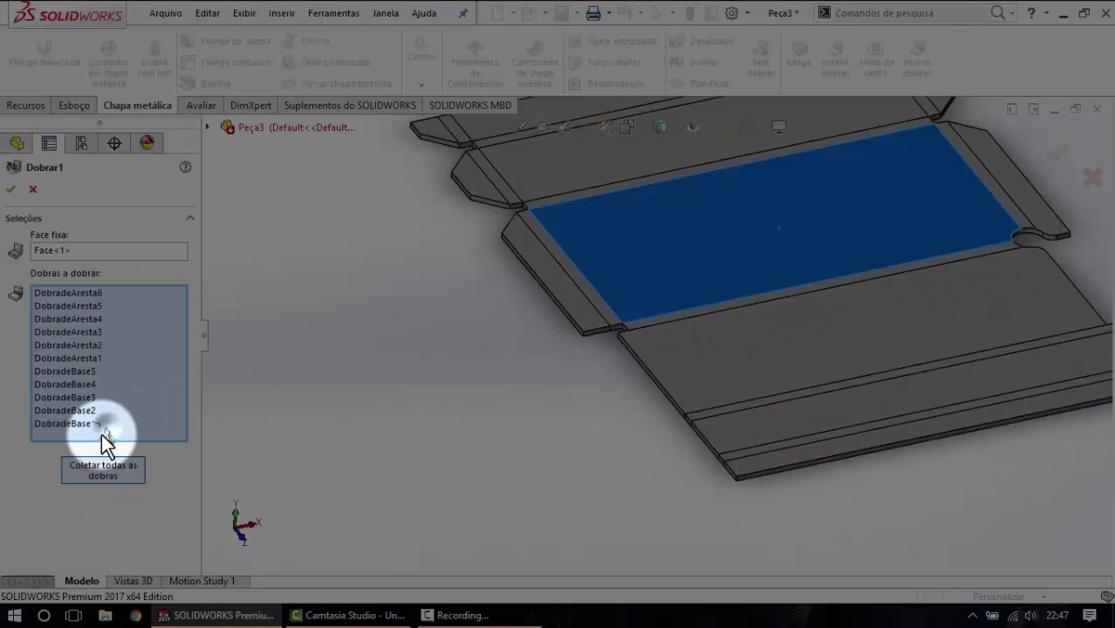
left_click(12, 187)
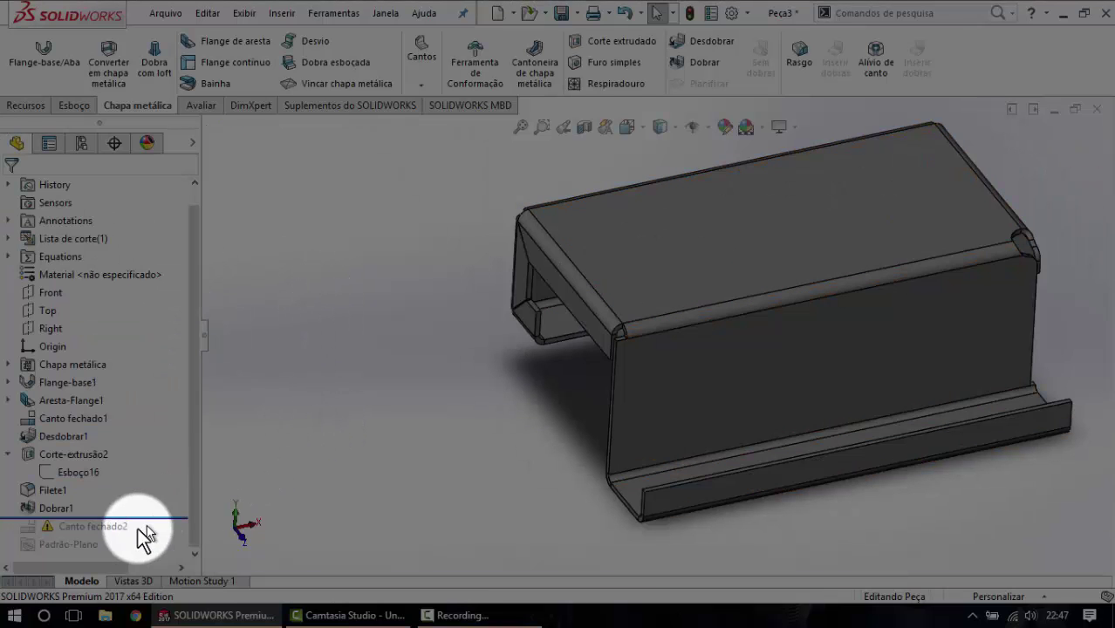
Edit the Esboço16 sketch and view it Normal To, face-on.
left_click(76, 476)
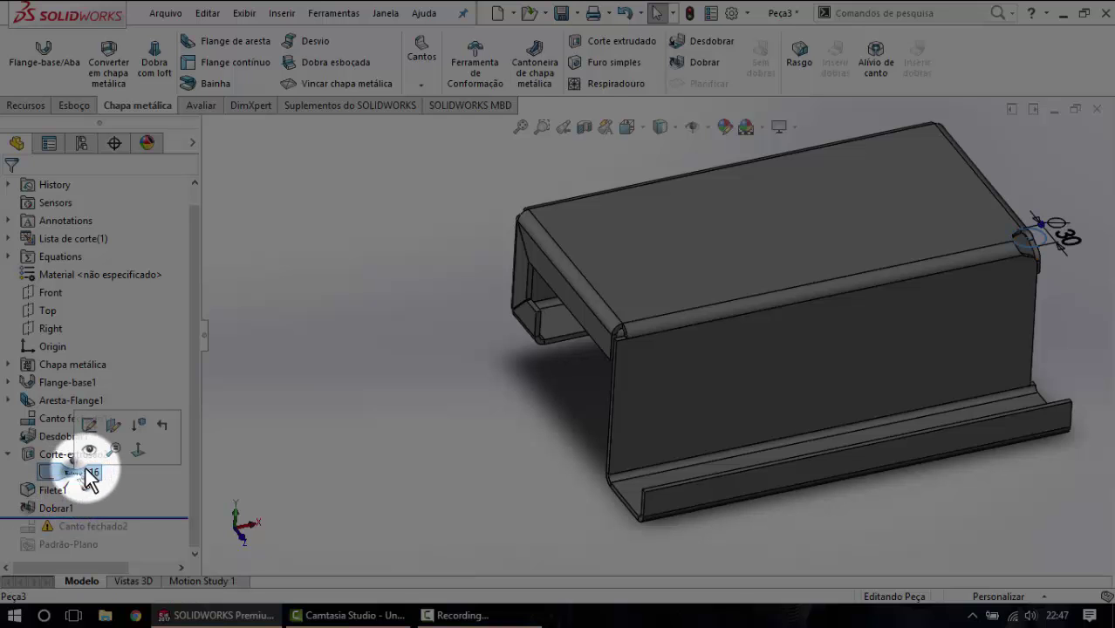
left_click(91, 433)
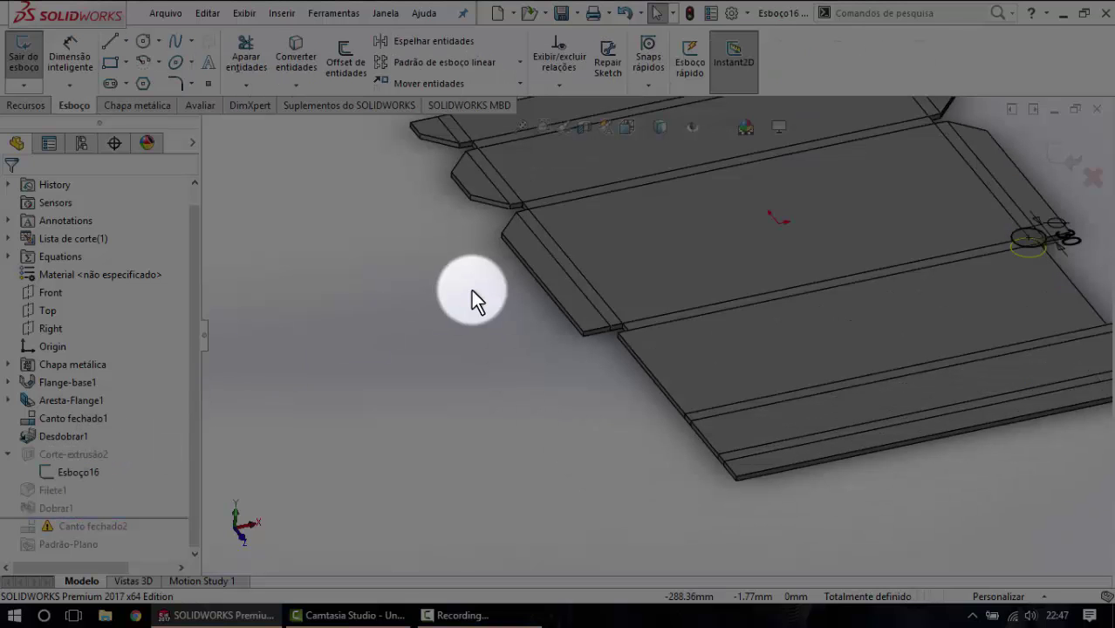
key("space")
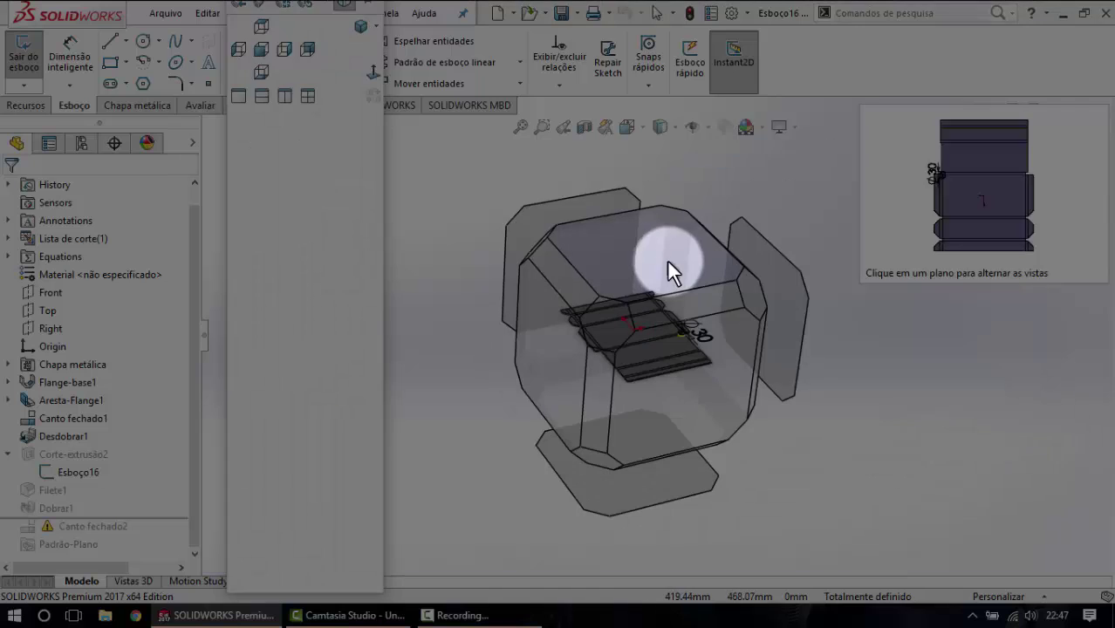
left_click(667, 261)
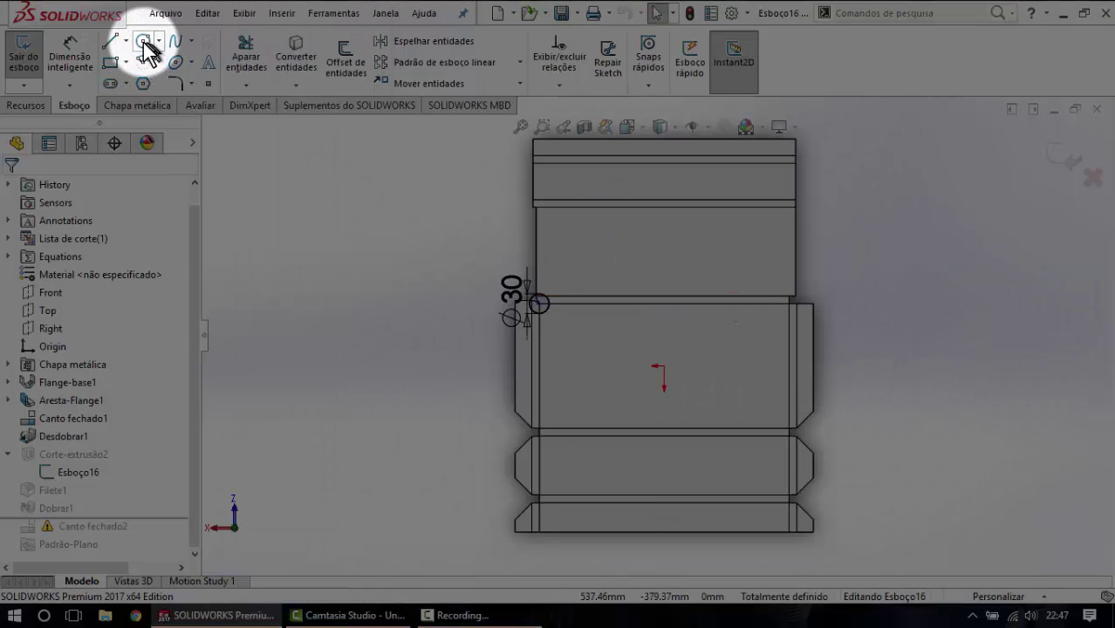
Take the Circle tool and zoom in on the opposite flange corner.
left_click(145, 42)
scroll(828, 318, "down", 2)
scroll(750, 323, "down", 2)
scroll(728, 340, "down", 2)
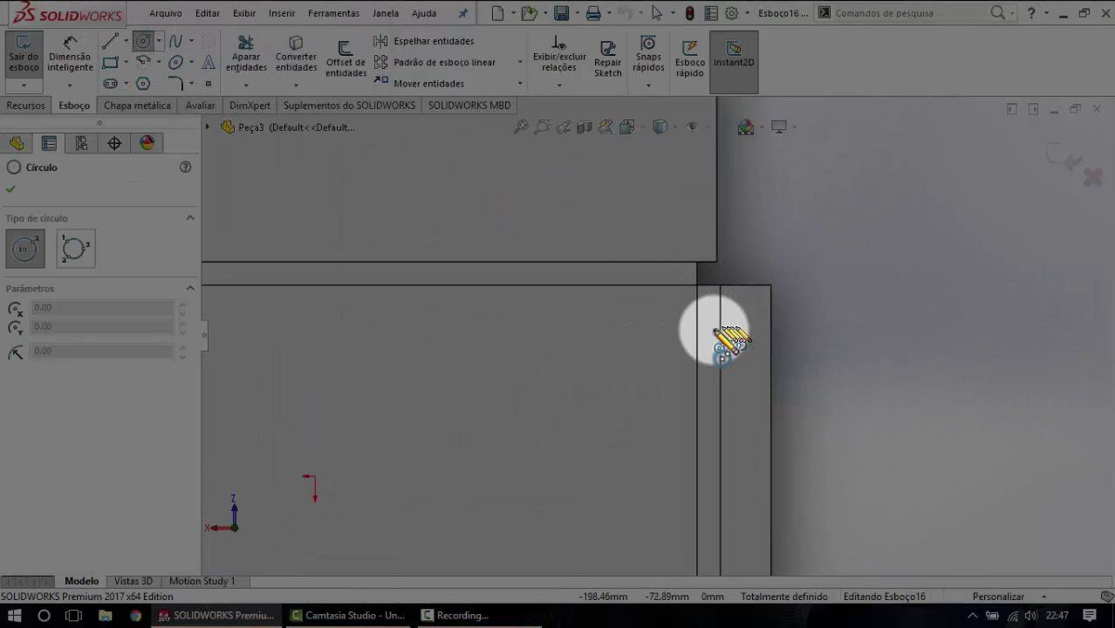
scroll(680, 340, "up", 3)
scroll(384, 316, "down", 2)
scroll(398, 318, "down", 2)
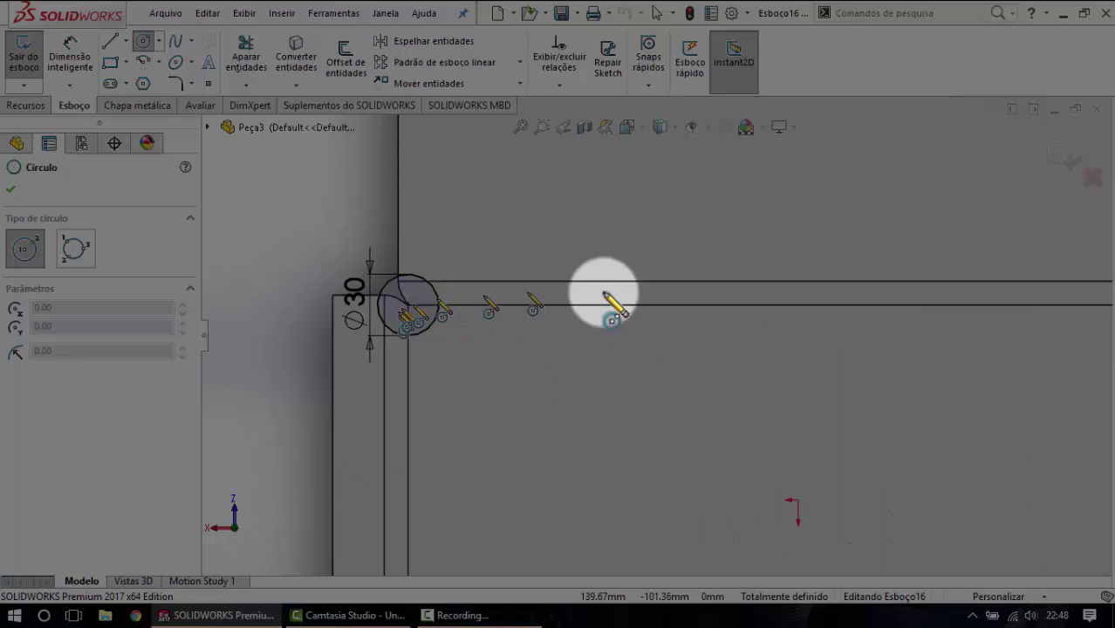
scroll(785, 318, "up", 2)
scroll(970, 323, "down", 2)
scroll(971, 324, "up", 3)
scroll(924, 329, "down", 1)
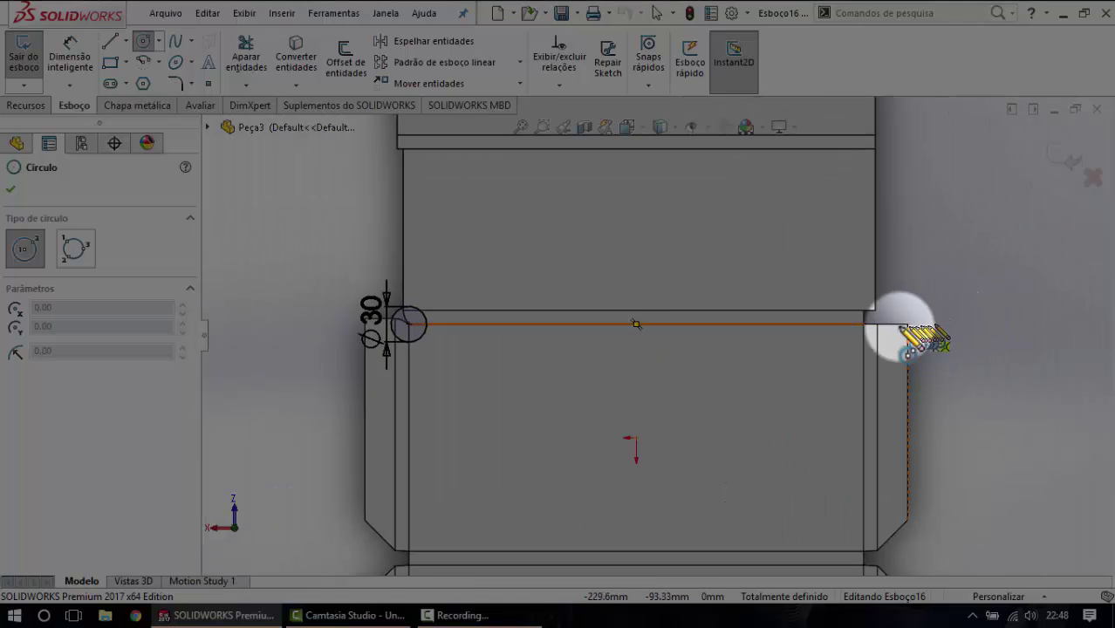
scroll(905, 328, "down", 2)
scroll(866, 323, "down", 1)
scroll(851, 336, "down", 1)
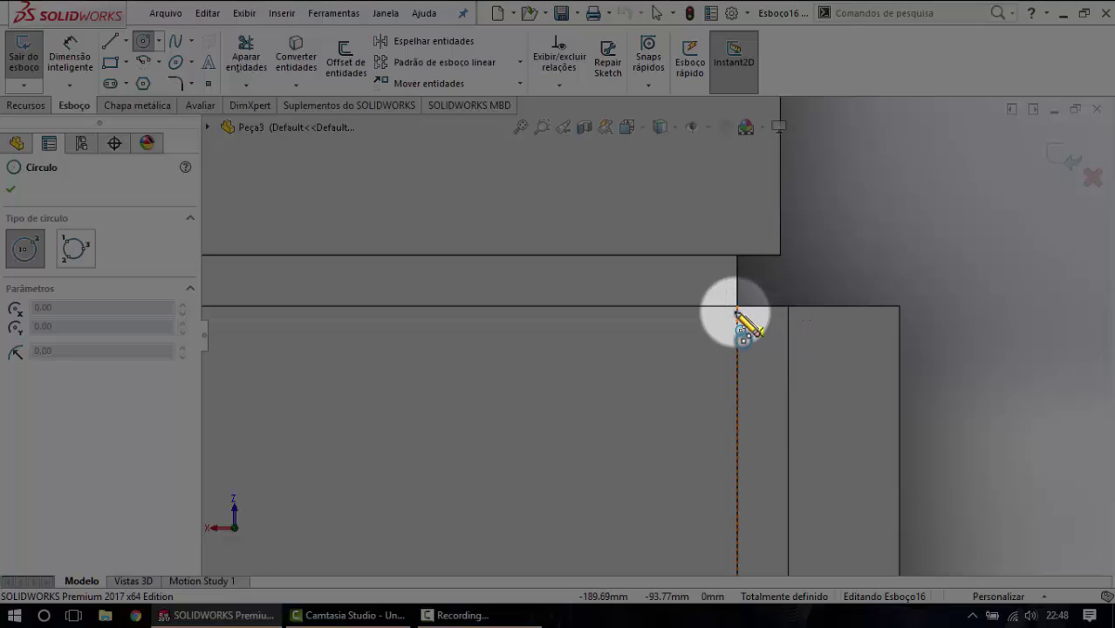
scroll(737, 307, "up", 1)
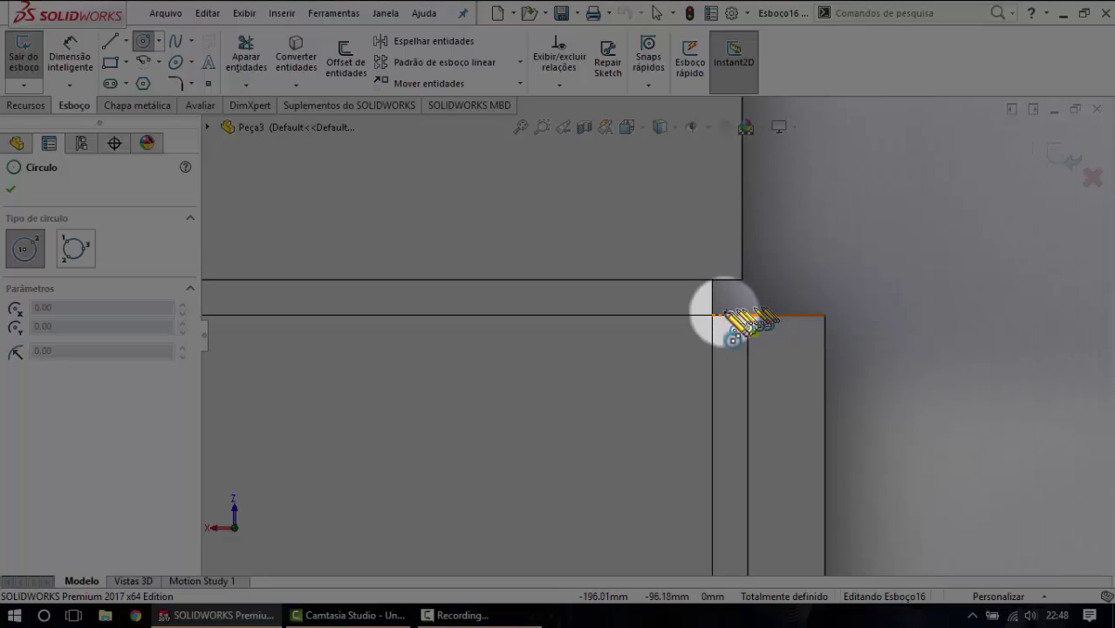
scroll(714, 321, "down", 2)
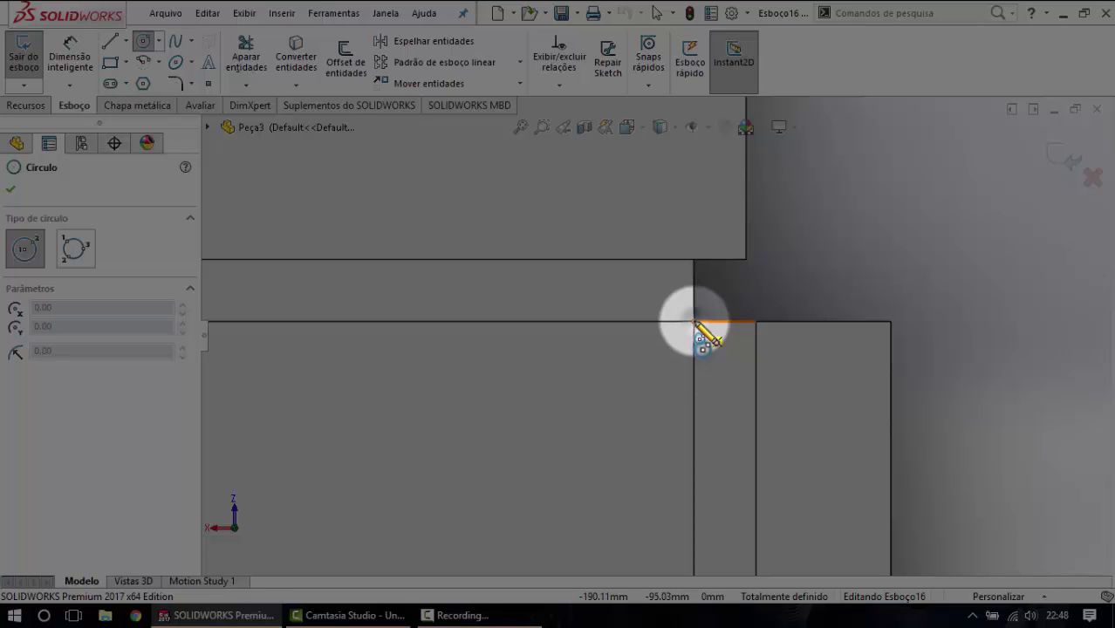
Draw a second circle centred on the opposite flange corner vertex.
left_click(693, 322)
left_click(795, 250)
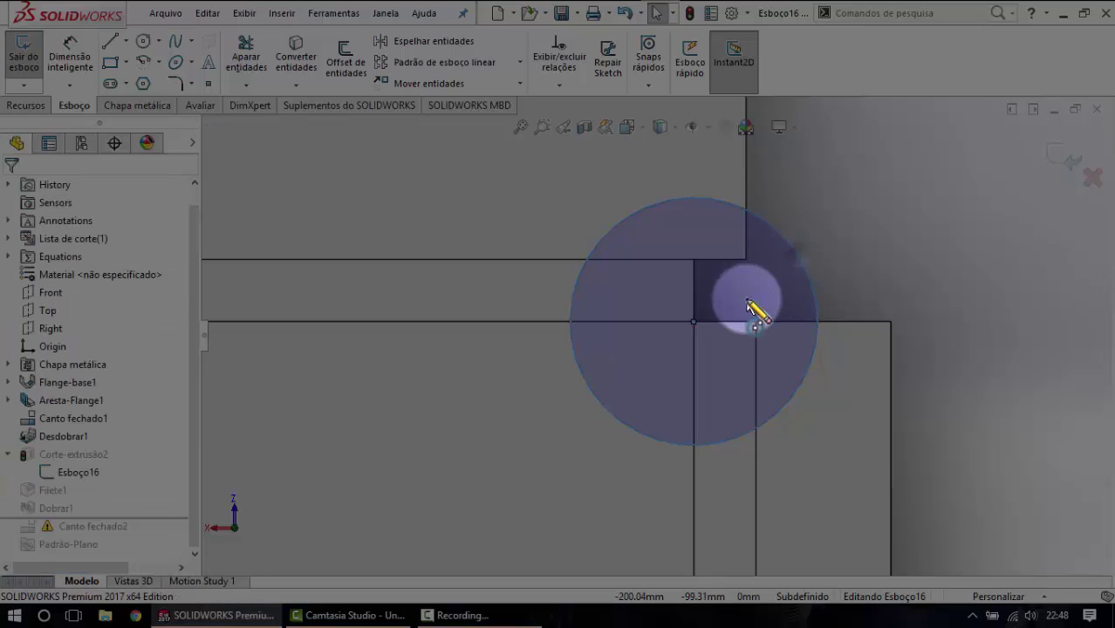
left_click(639, 215)
scroll(577, 312, "up", 3)
scroll(516, 385, "up", 3)
scroll(380, 362, "down", 3)
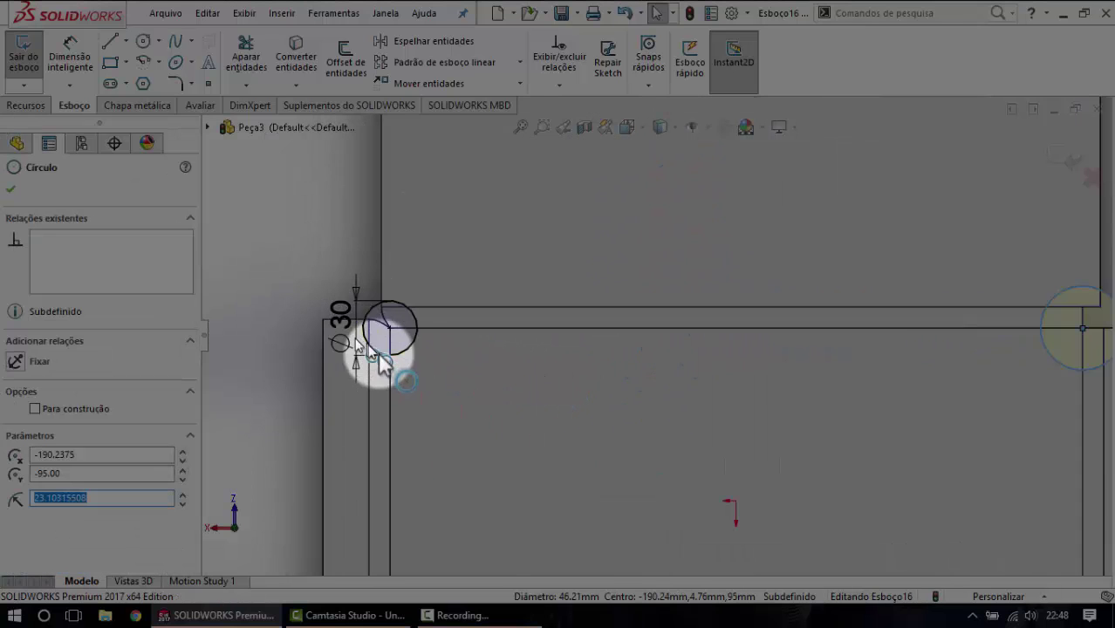
Make the new circle Equal to the Ø30 relief circle and verify its diameter.
left_click(408, 345, "ctrl")
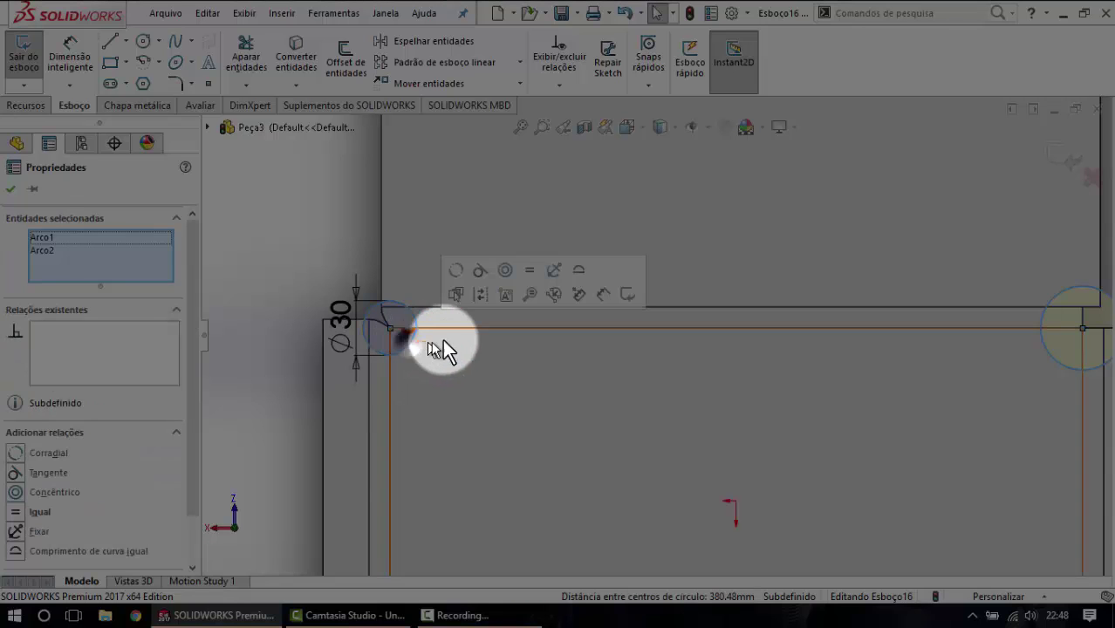
left_click(527, 272)
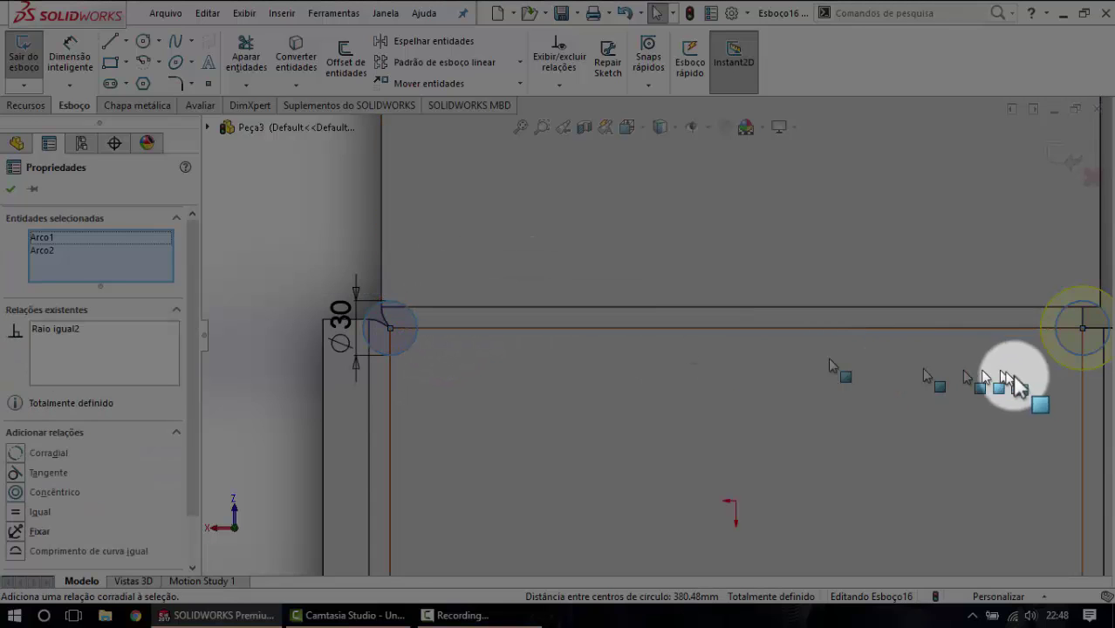
key("z")
scroll(820, 332, "down", 3)
scroll(807, 327, "down", 3)
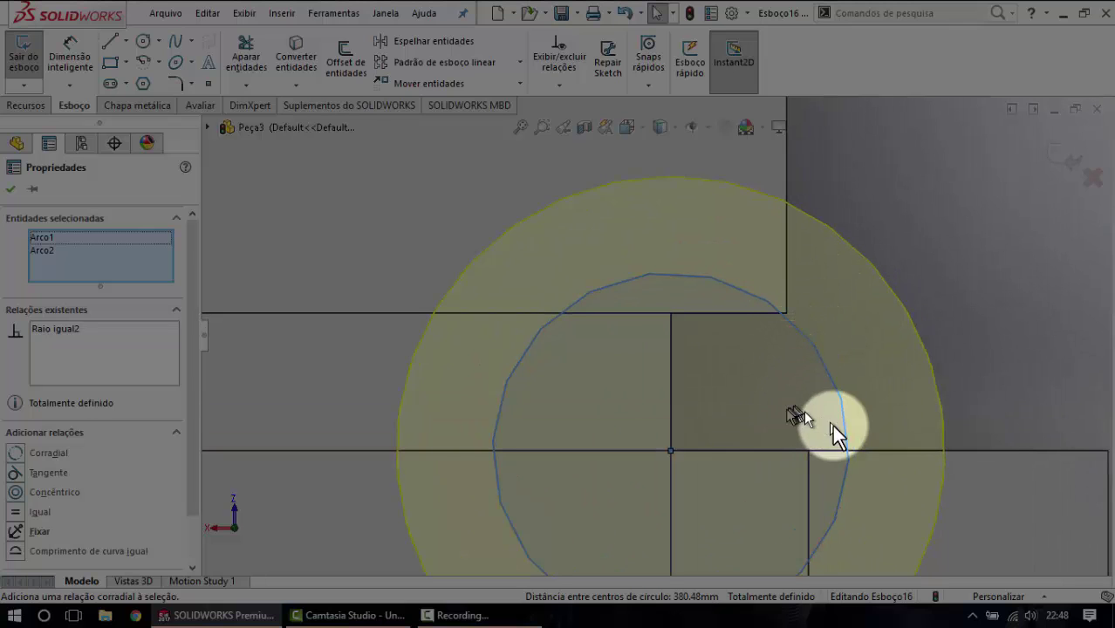
scroll(846, 425, "up", 2)
key("Escape")
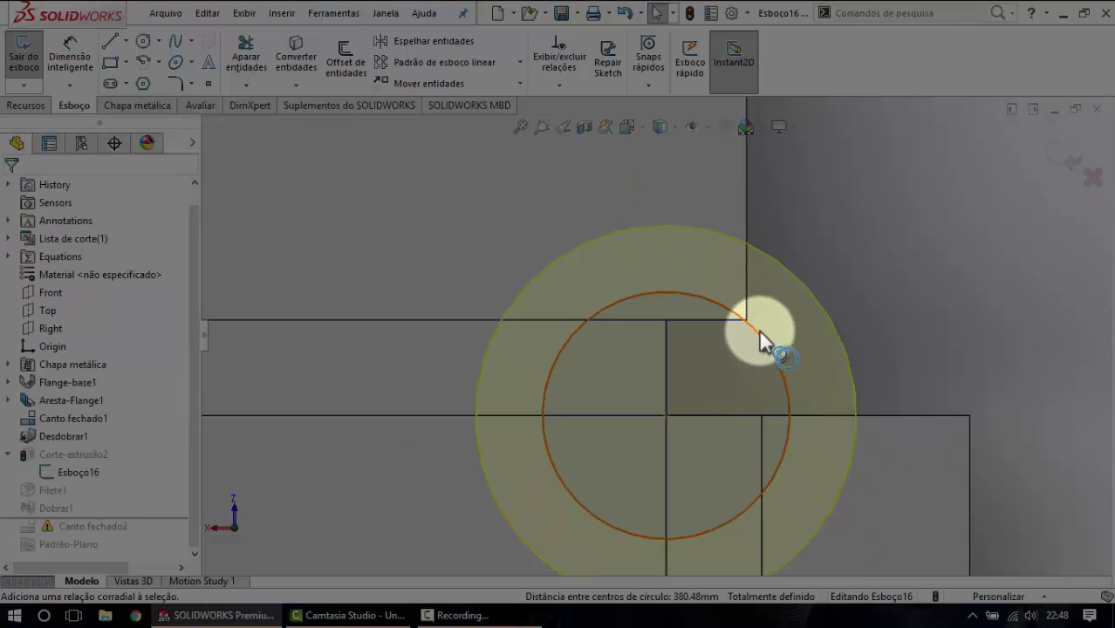
scroll(750, 334, "down", 2)
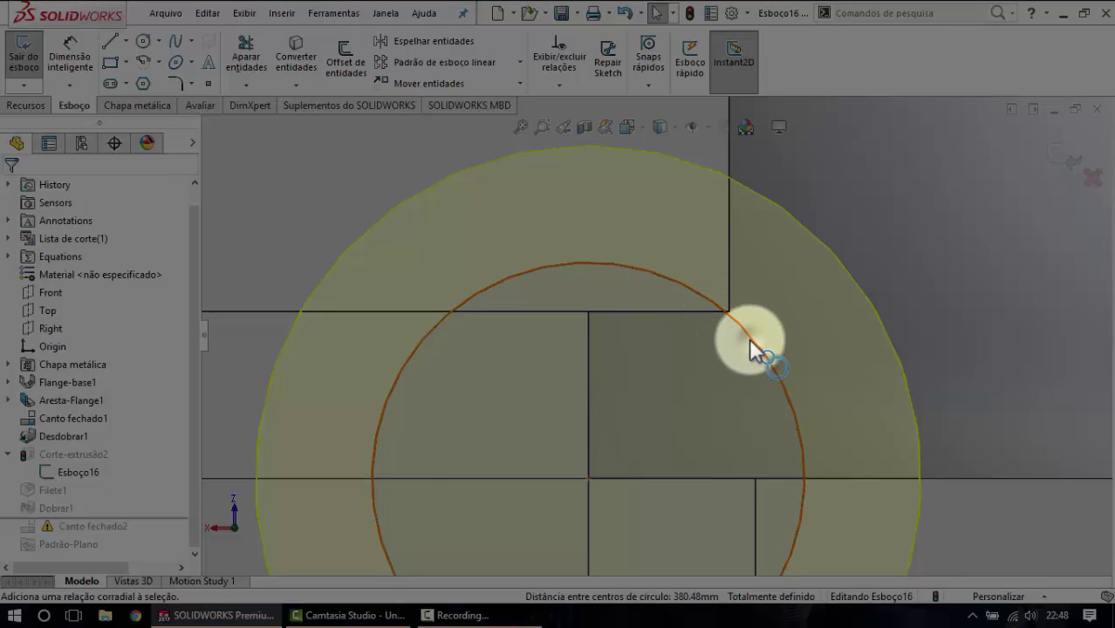
left_click(748, 337)
key("Escape")
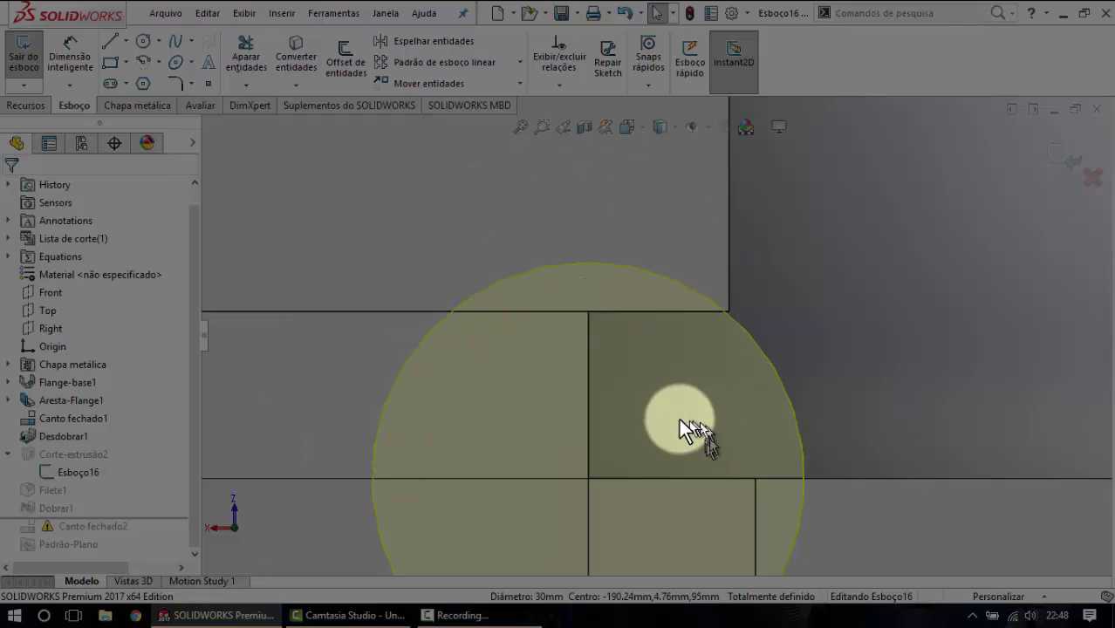
Delete the stray short vertical segment at the top corner of the square.
left_click(127, 41)
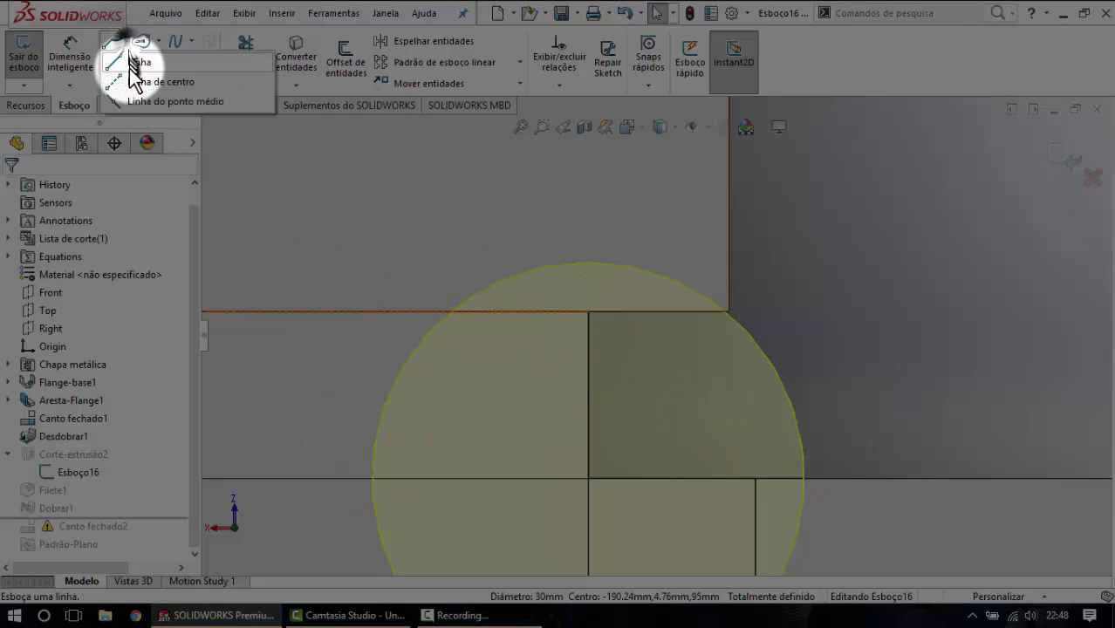
left_click(131, 80)
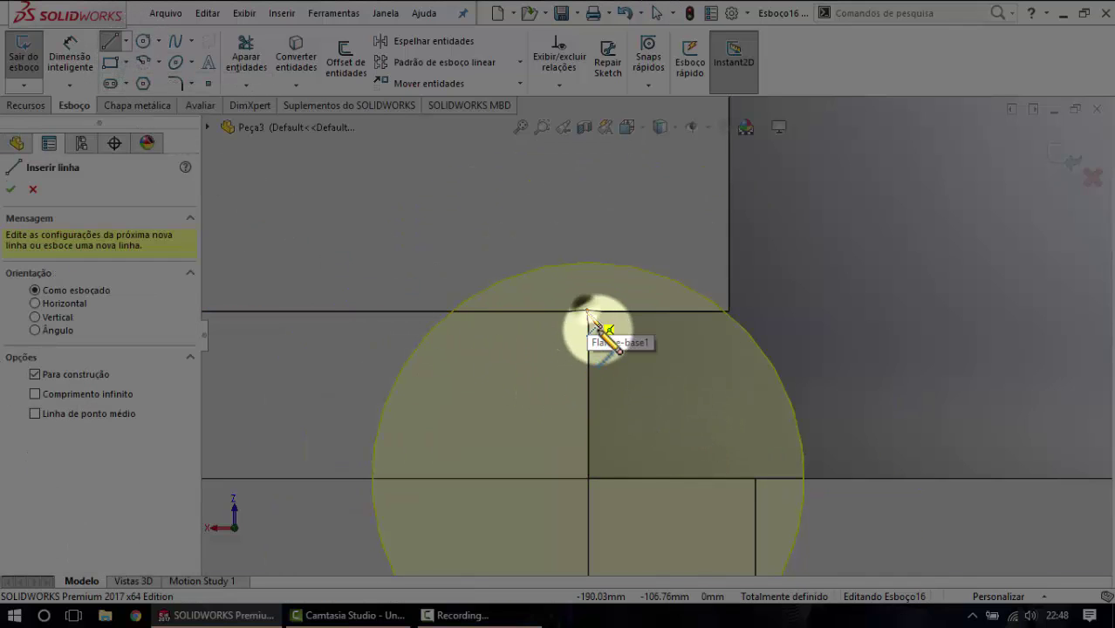
left_click_drag(588, 312, 763, 471)
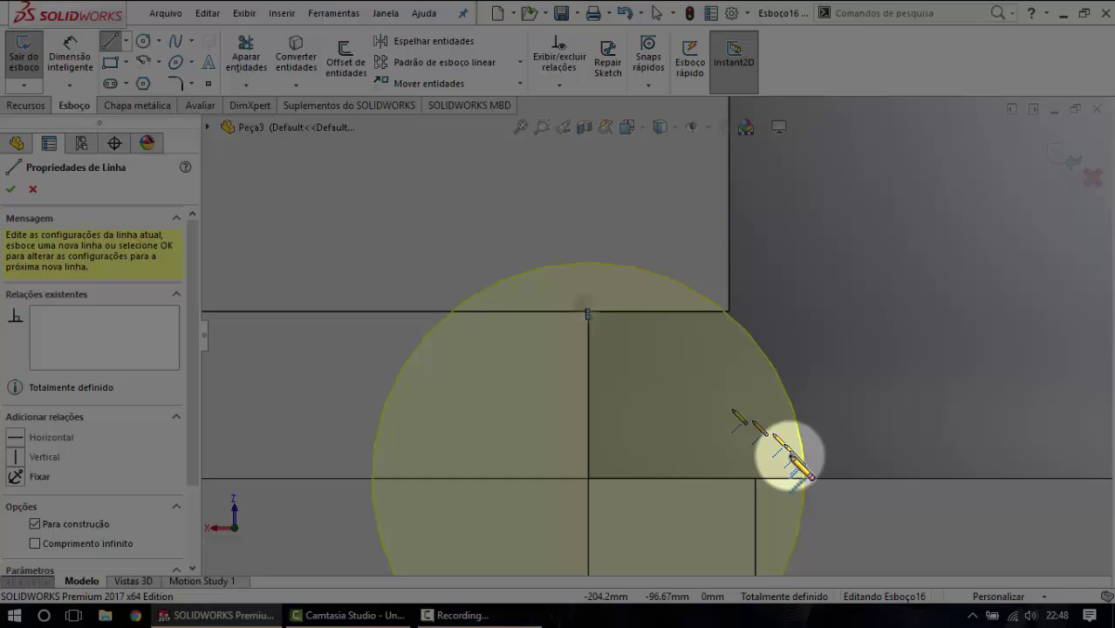
left_click(589, 317)
left_click(691, 386)
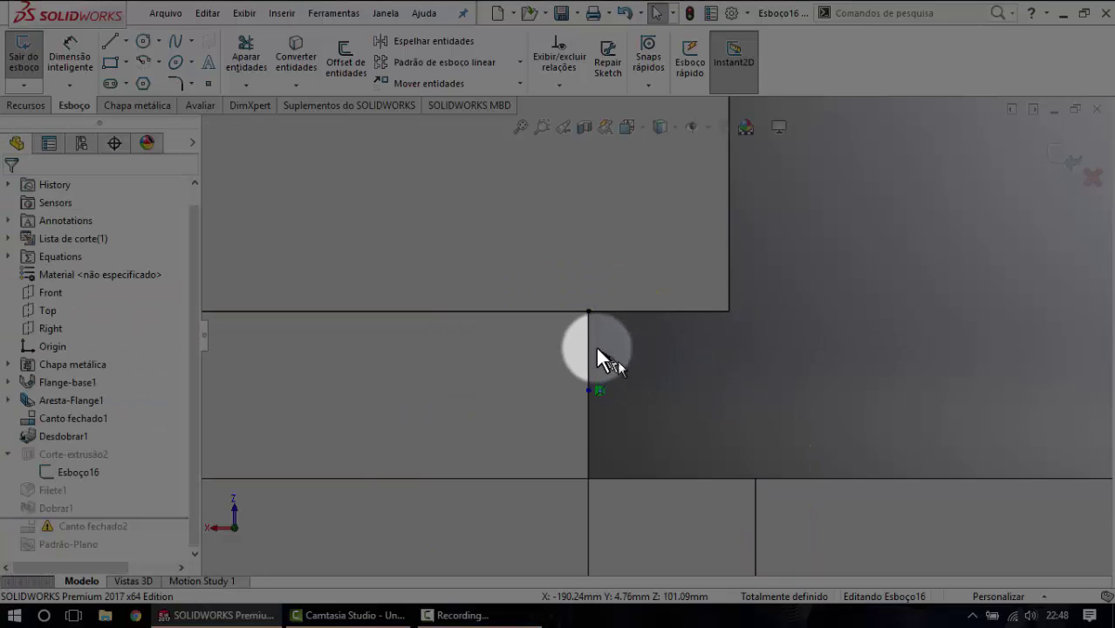
left_click(591, 353)
key("Delete")
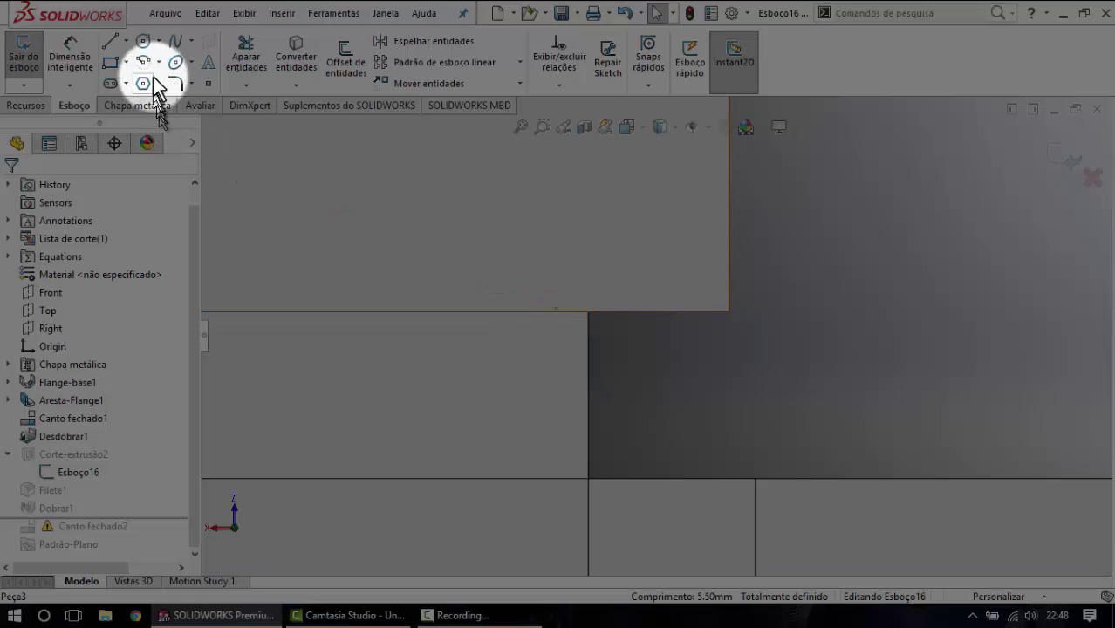
Draw a diagonal construction centerline from the lower-right corner to the opposite corner.
left_click(126, 41)
left_click(113, 76)
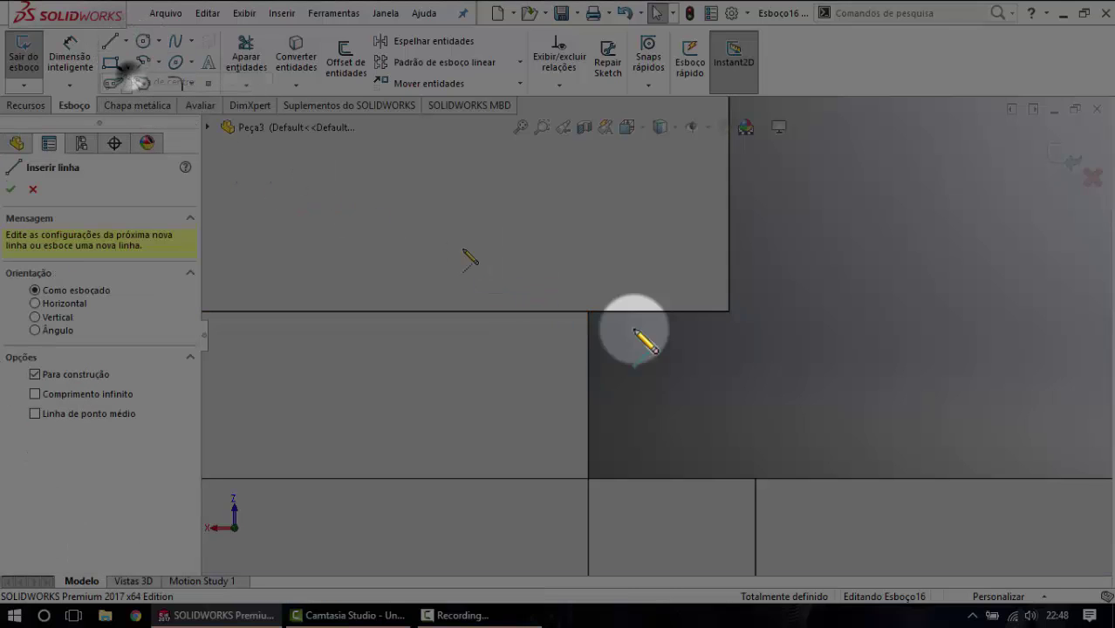
left_click(755, 479)
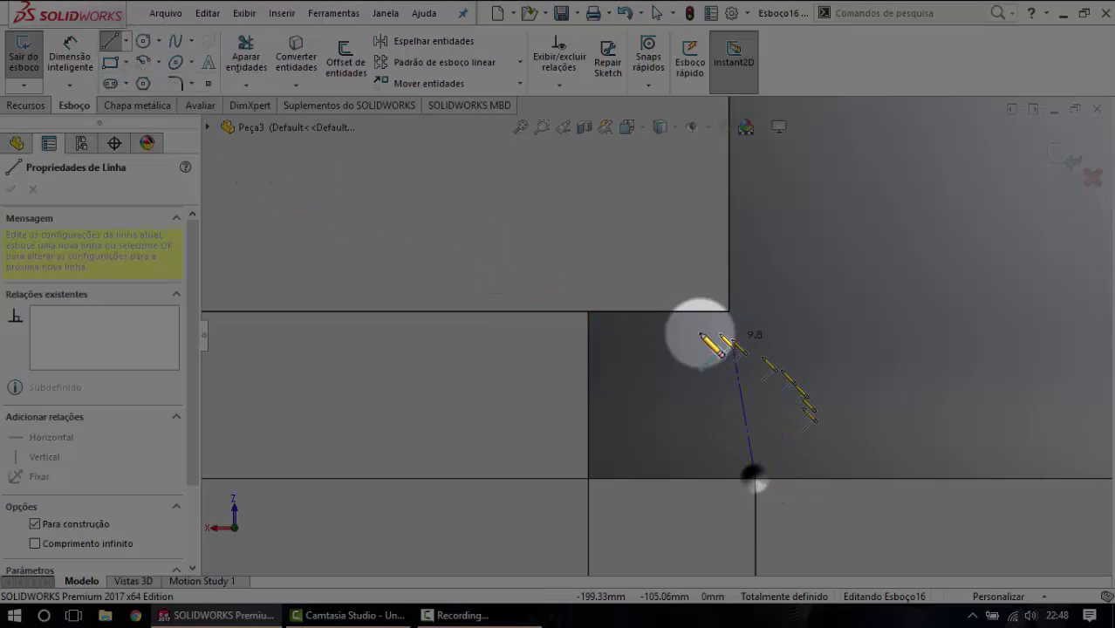
left_click(590, 312)
key("Escape")
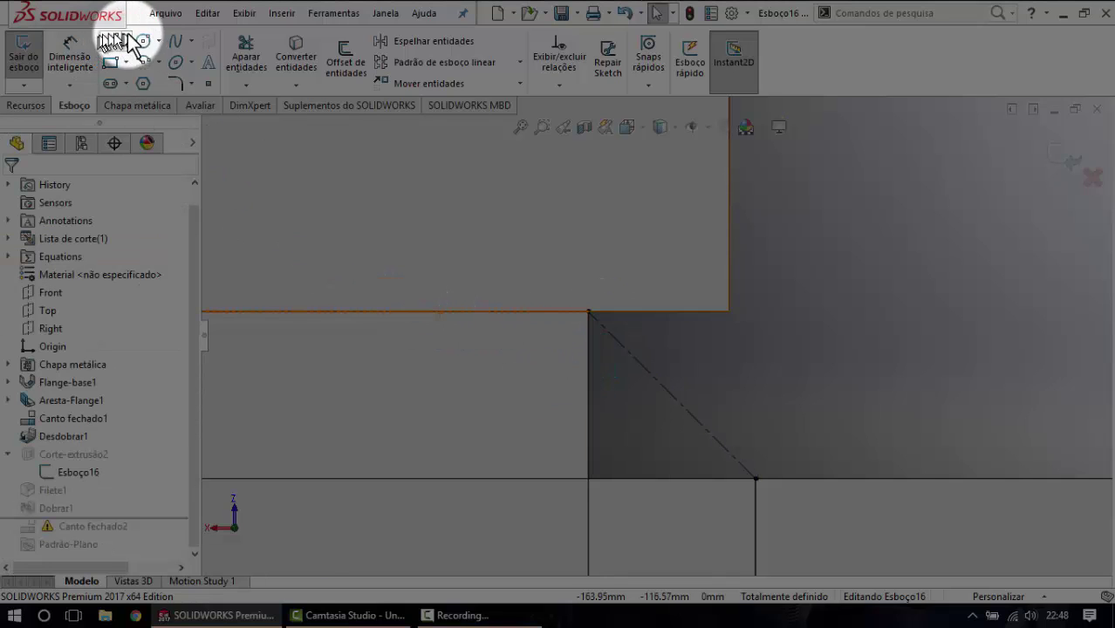
Draw a circle centred on the corner centerline midpoint at the right corner.
left_click(143, 42)
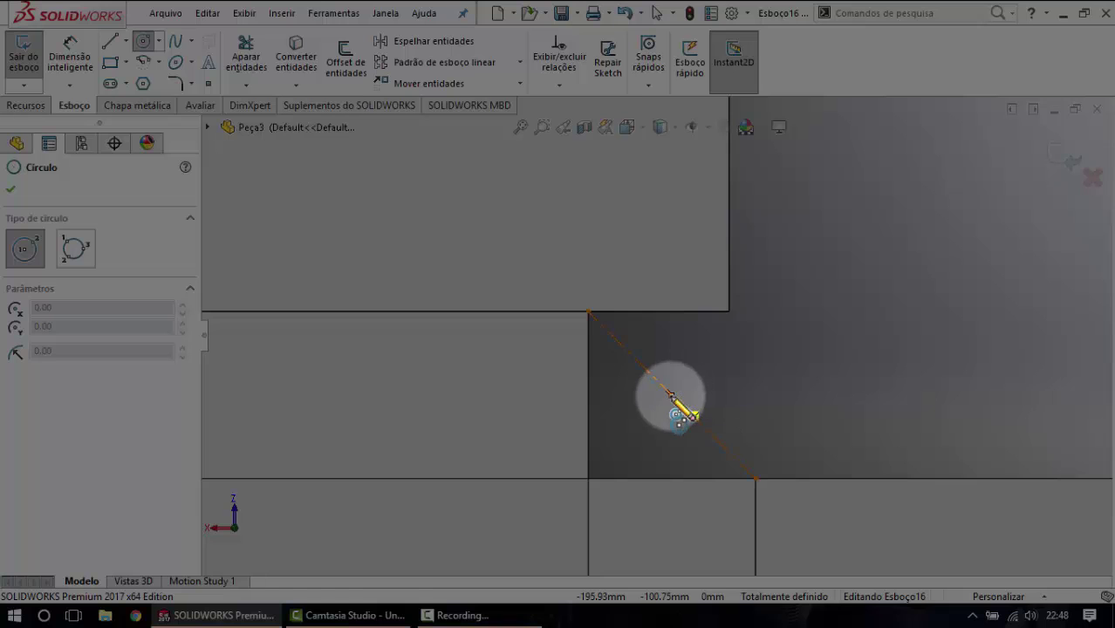
left_click(671, 395)
left_click(790, 337)
key("Escape")
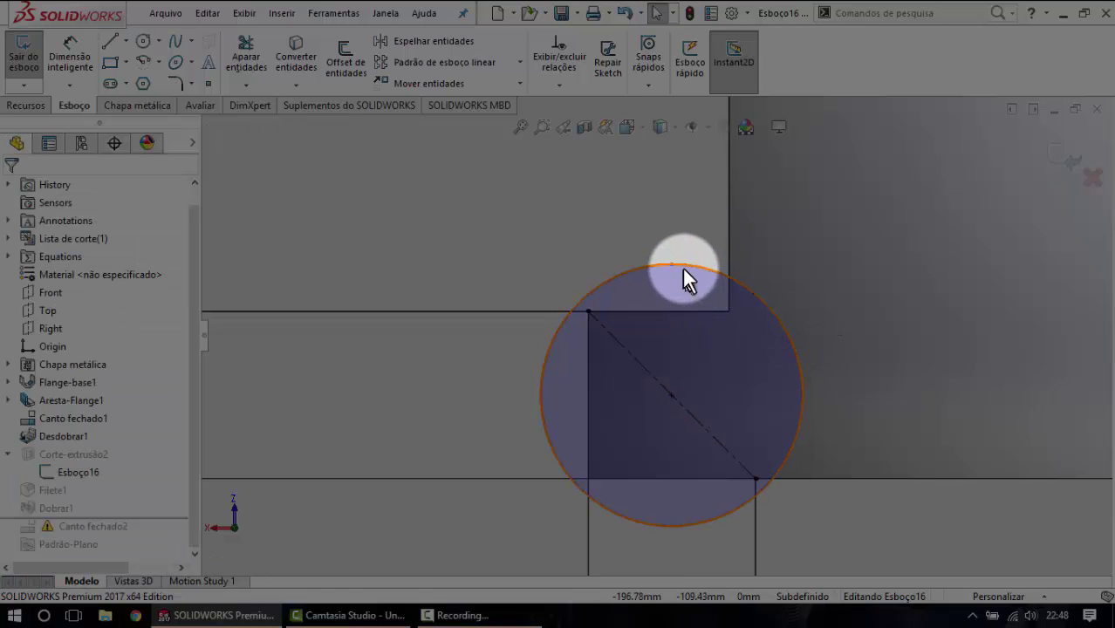
Make the new circle Equal to the ⌀30 circle and rebuild the relief cut.
left_click(689, 267)
scroll(628, 336, "up", 2)
scroll(541, 405, "up", 3)
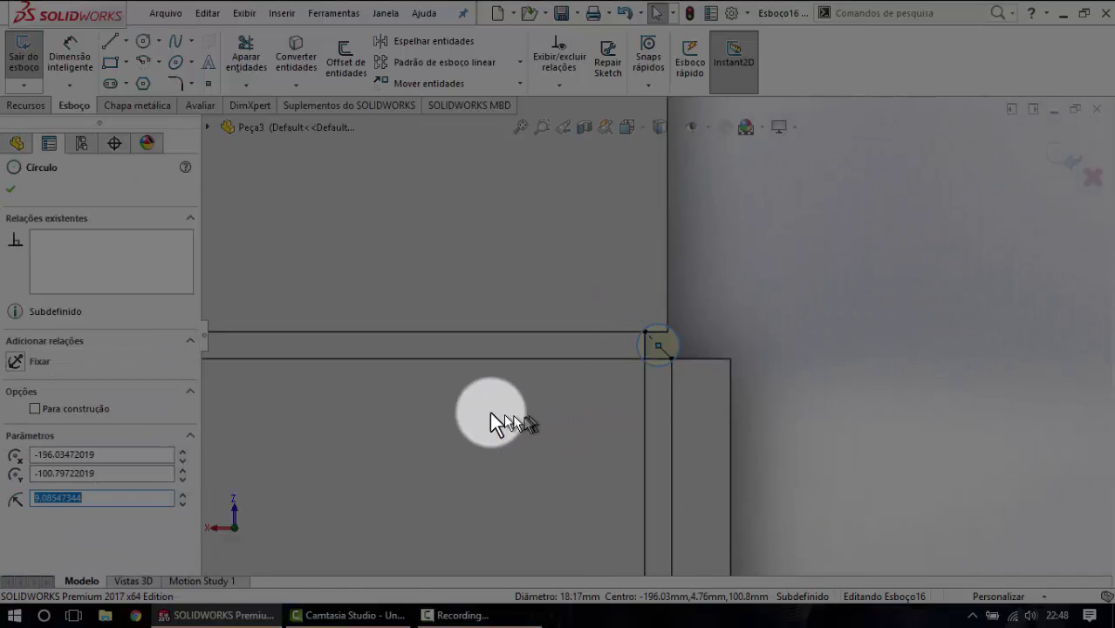
scroll(453, 375, "up", 3)
scroll(229, 365, "down", 1)
scroll(401, 357, "down", 2)
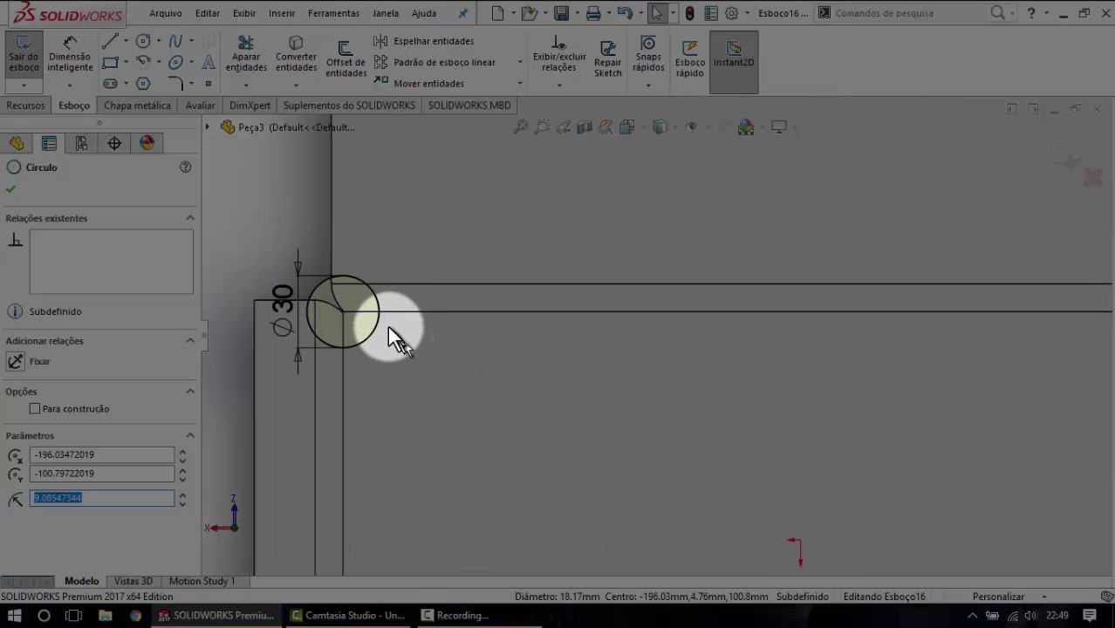
left_click(388, 330, "ctrl")
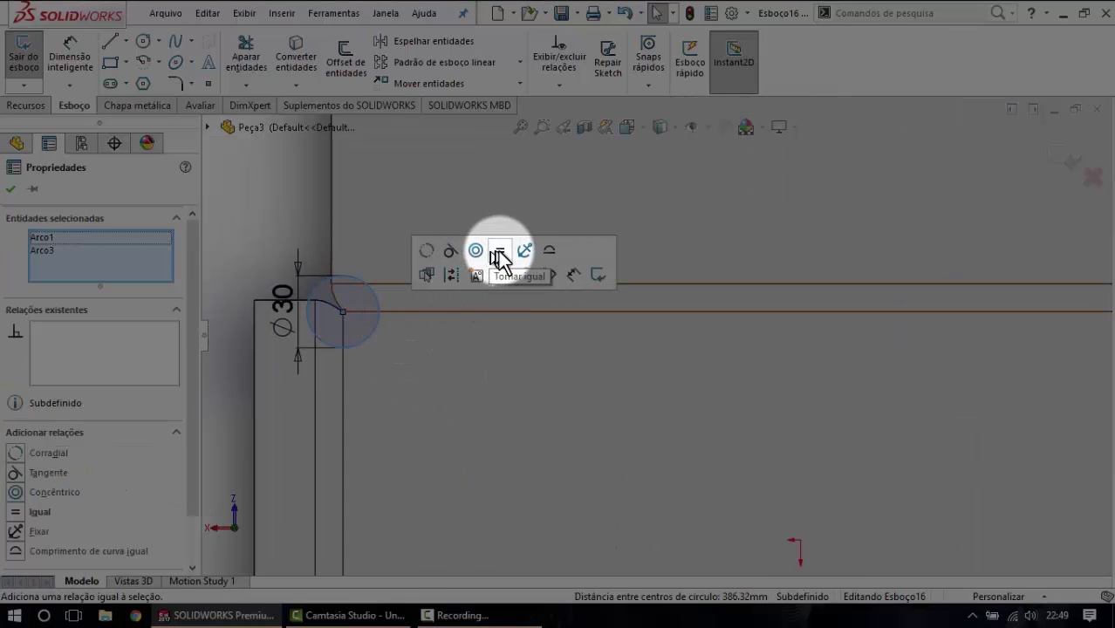
left_click(291, 212)
scroll(608, 317, "up", 2)
scroll(795, 348, "up", 1)
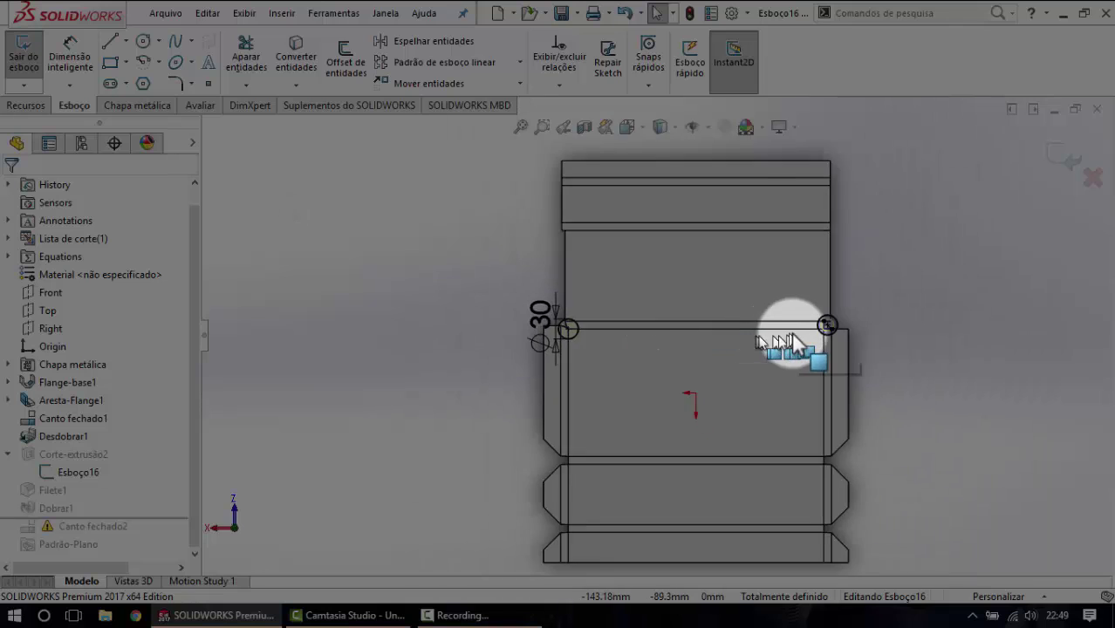
scroll(750, 262, "down", 2)
scroll(768, 268, "down", 2)
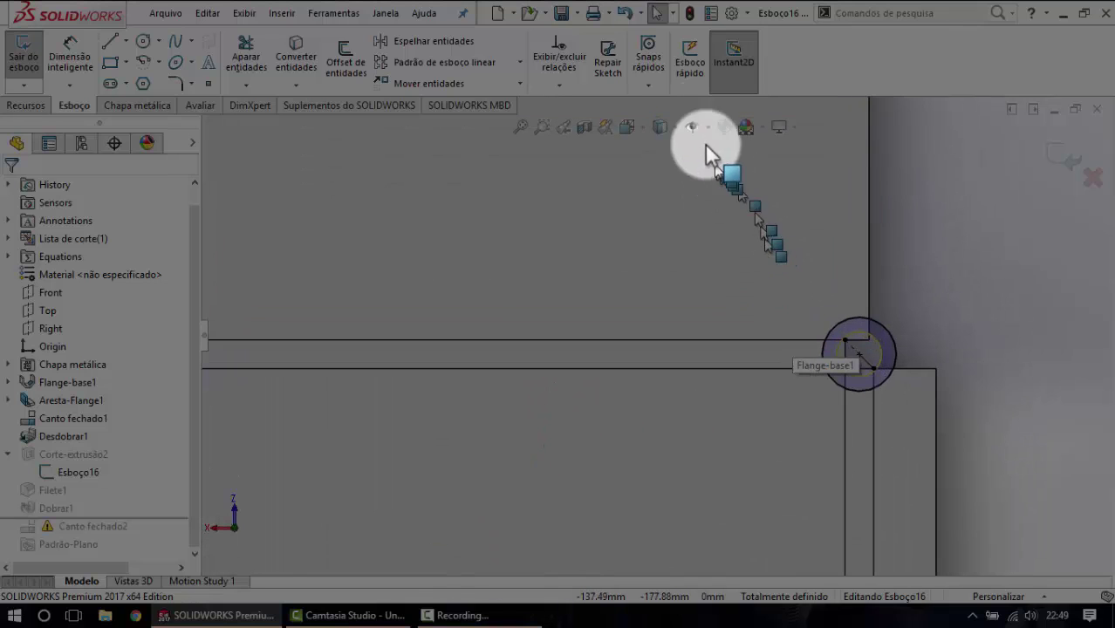
left_click(688, 14)
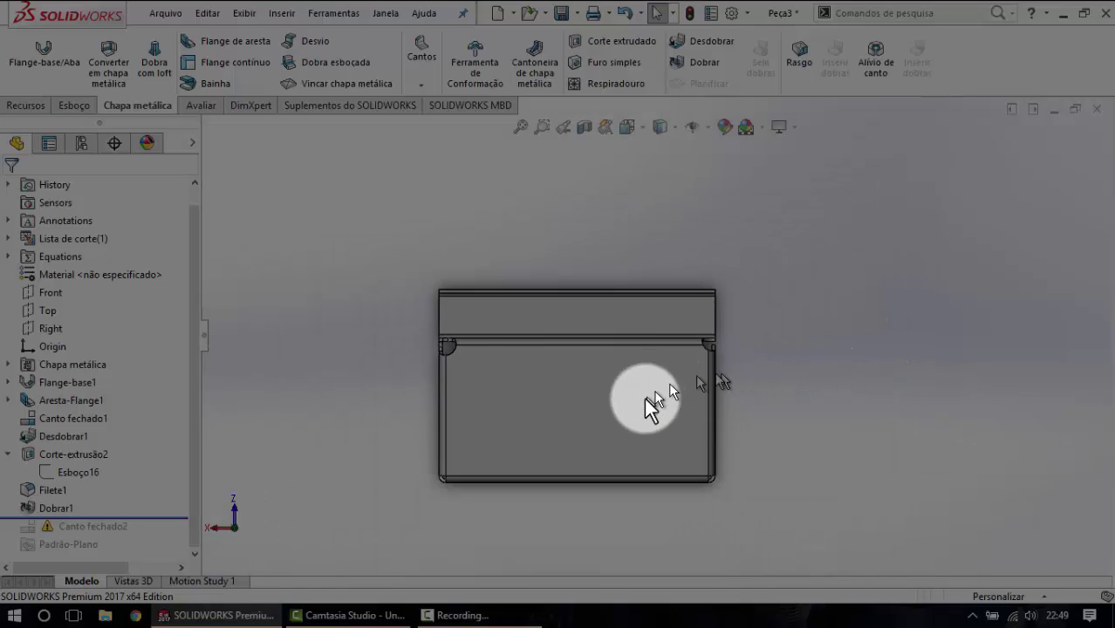
Edit Filete1 to add the notch's upper and lower corner edges at 10 mm radius.
middle_click_drag(646, 399, 613, 443)
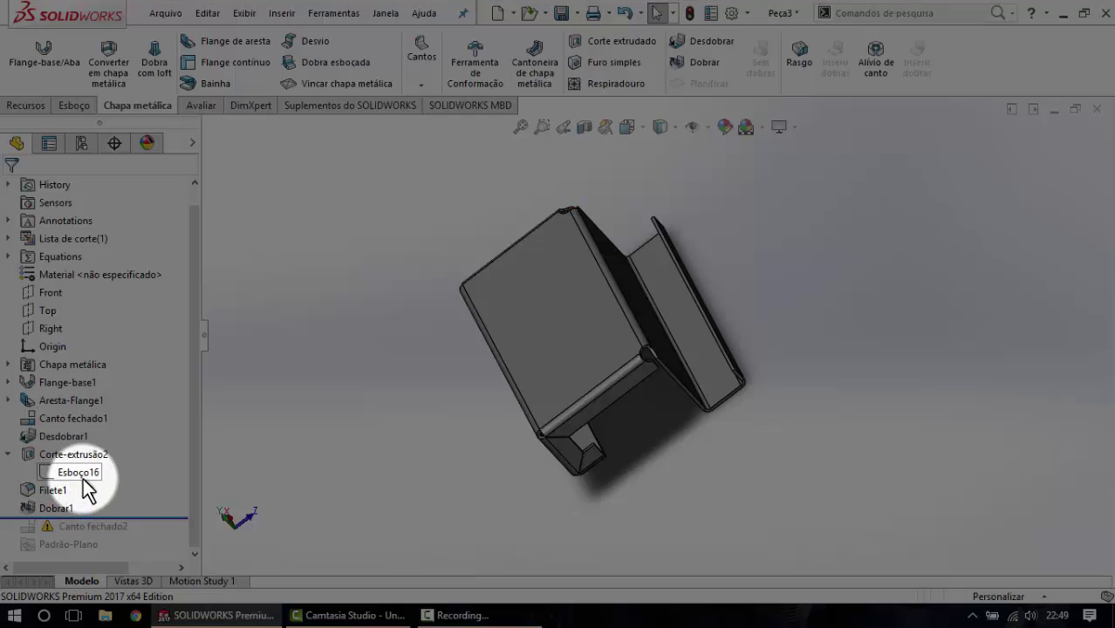
left_click(54, 490)
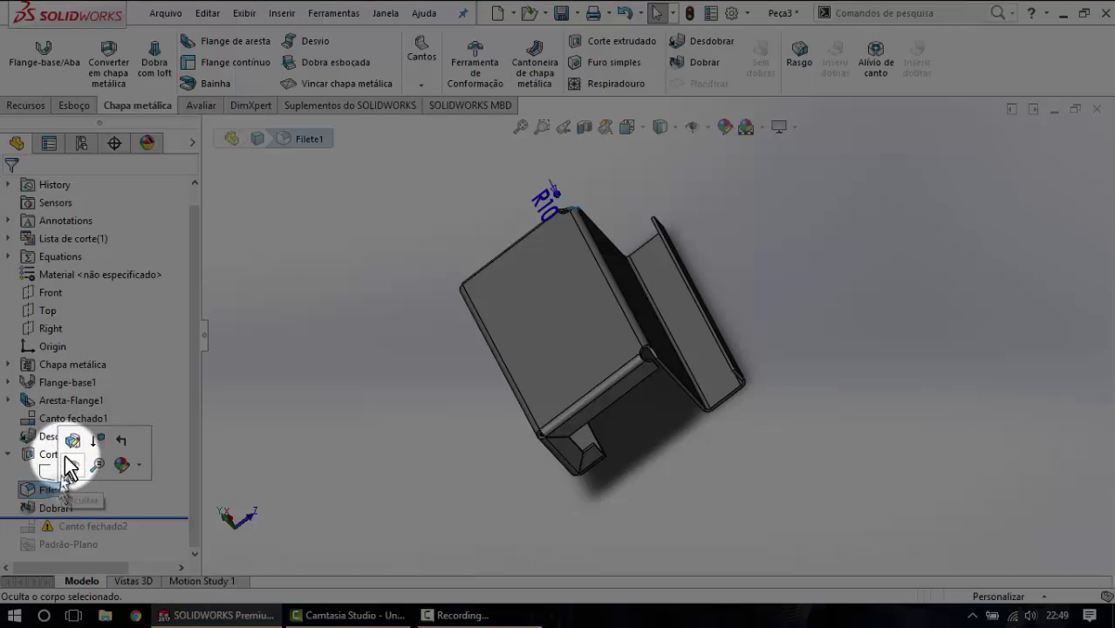
left_click(81, 446)
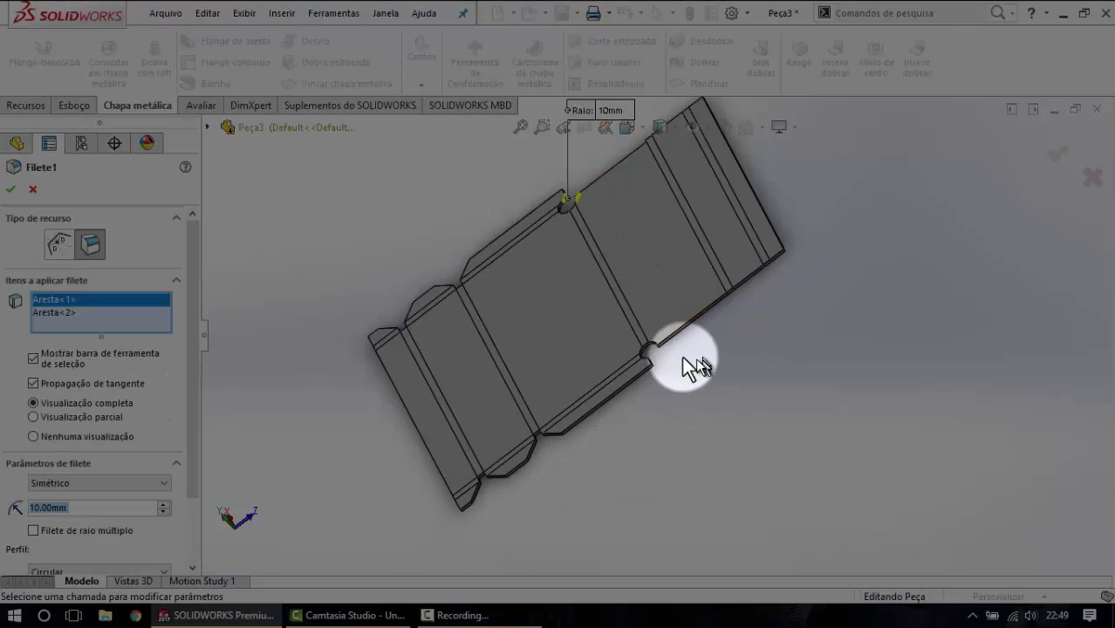
scroll(694, 368, "down", 3)
scroll(633, 332, "down", 3)
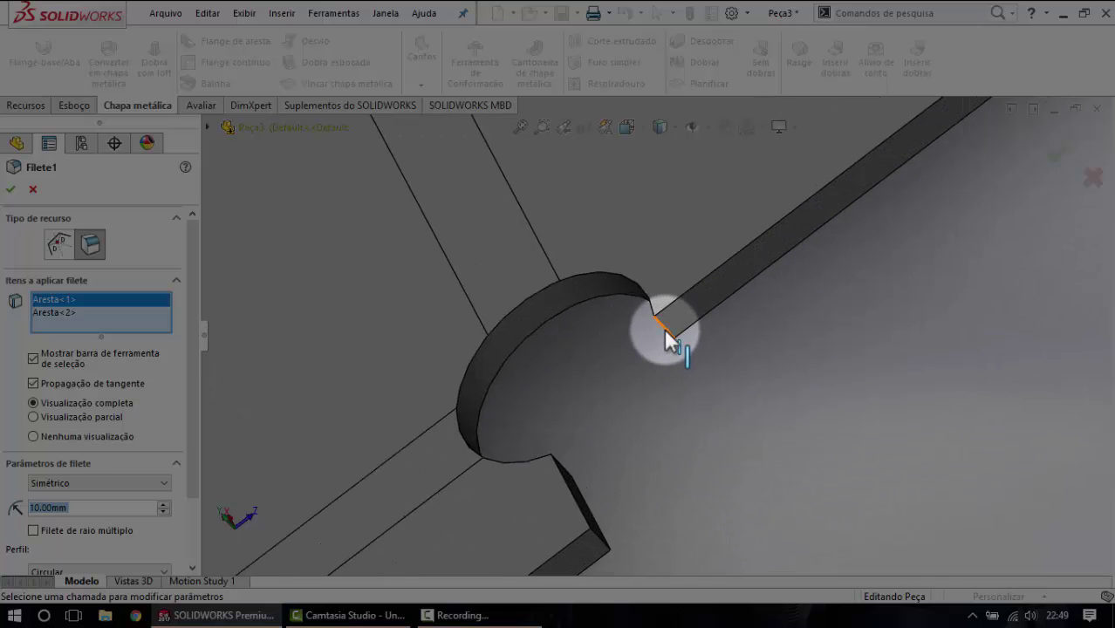
left_click(664, 328)
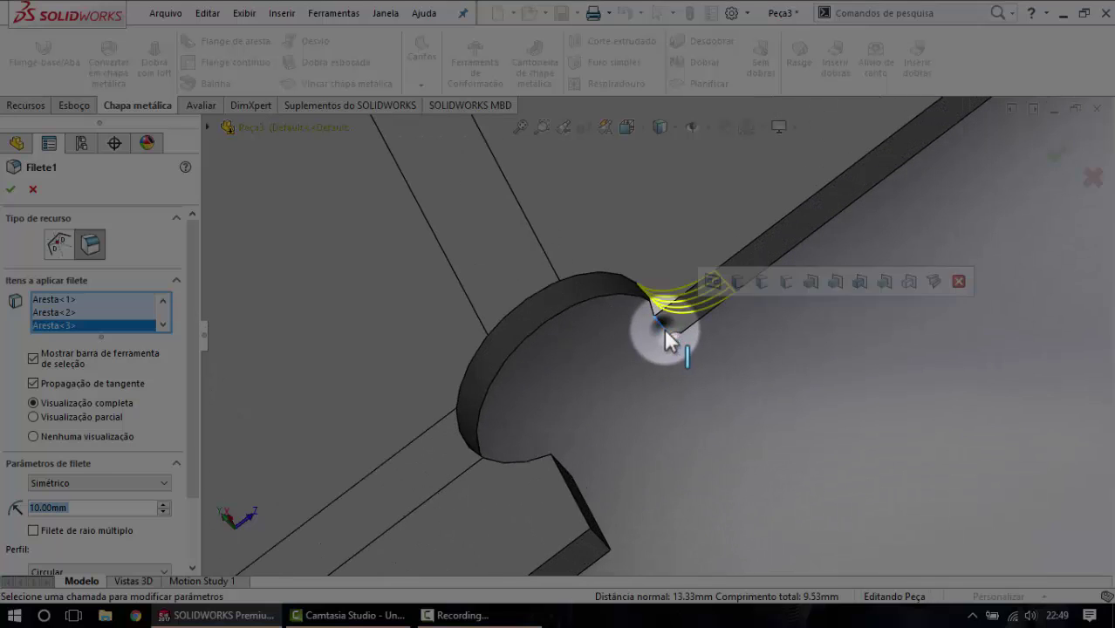
left_click(561, 465)
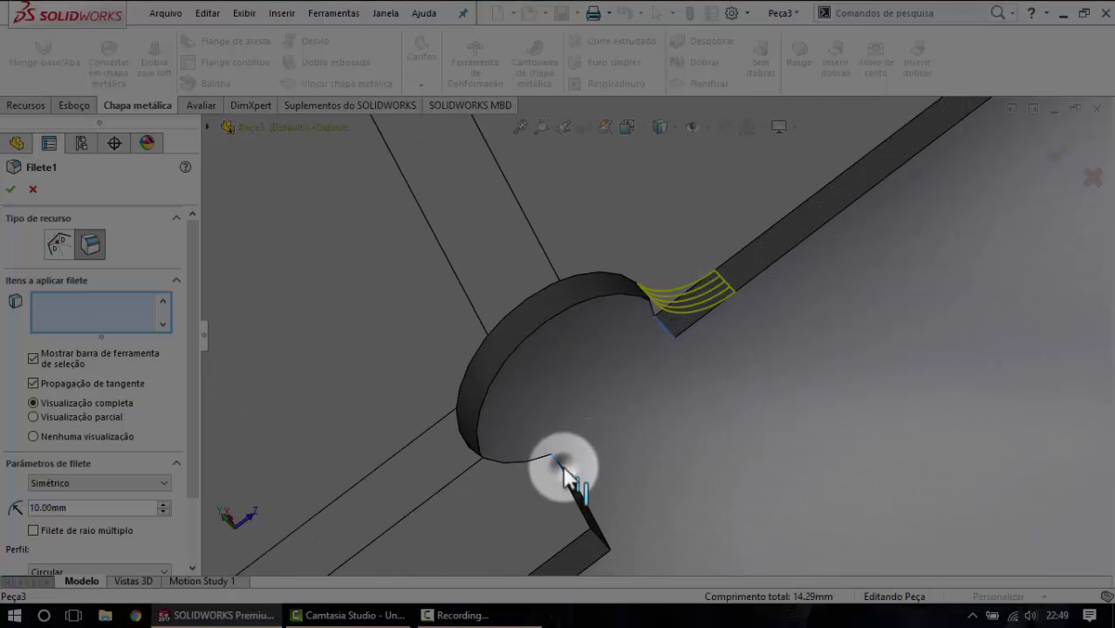
left_click(10, 191)
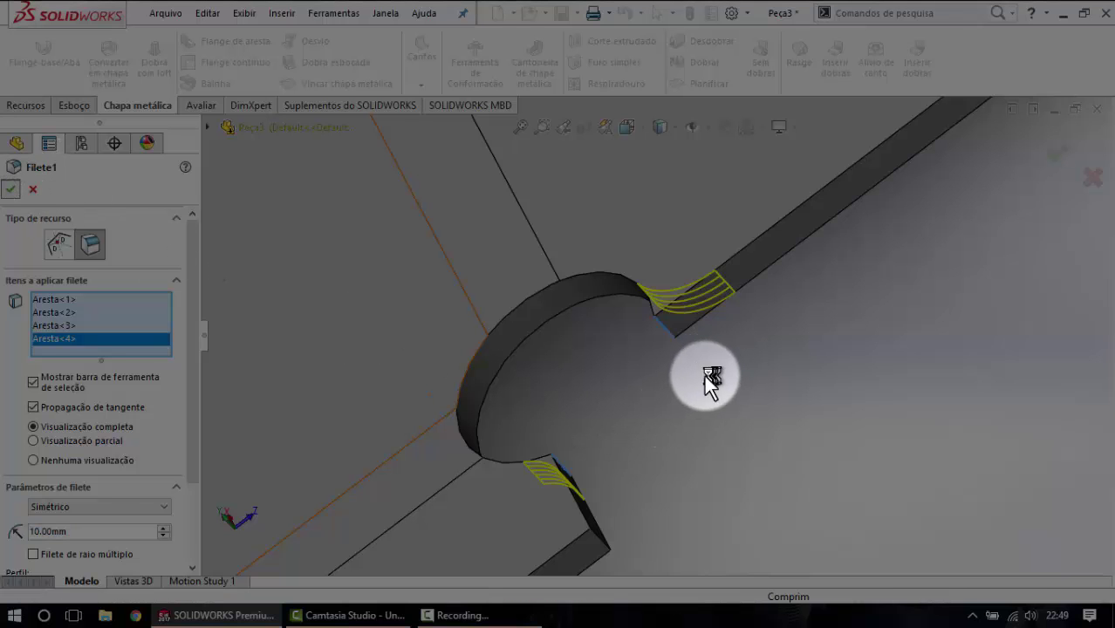
mouse_move(704, 375)
middle_mouse_down()
mouse_move(920, 358)
mouse_move(841, 367)
middle_mouse_up()
scroll(672, 380, "up", 3)
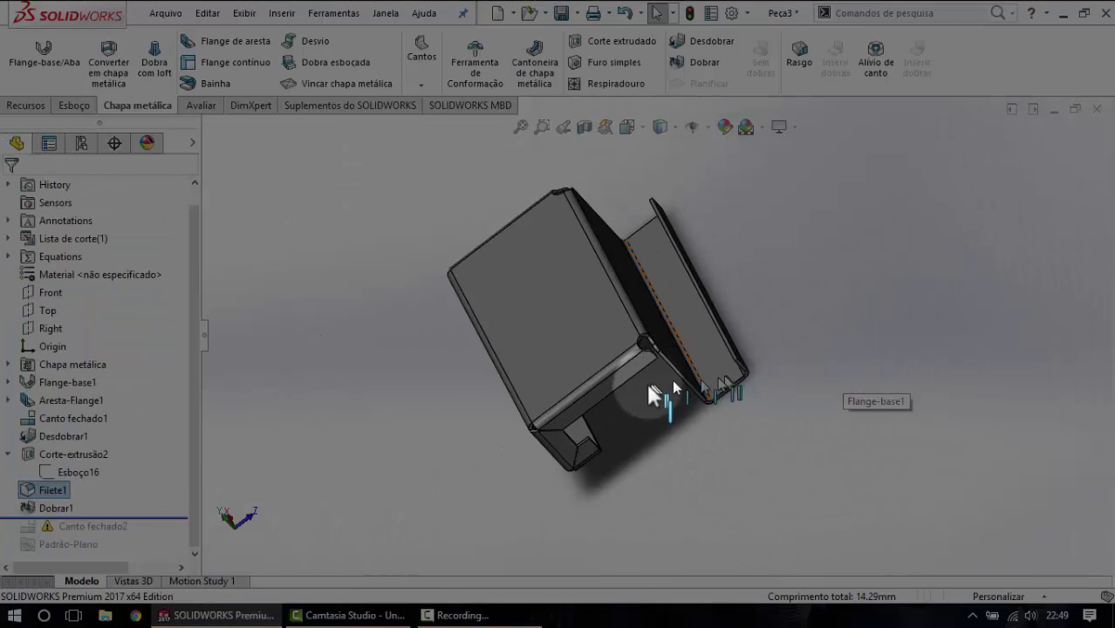
middle_click_drag(652, 394, 667, 356)
scroll(647, 374, "down", 5)
scroll(677, 368, "down", 3)
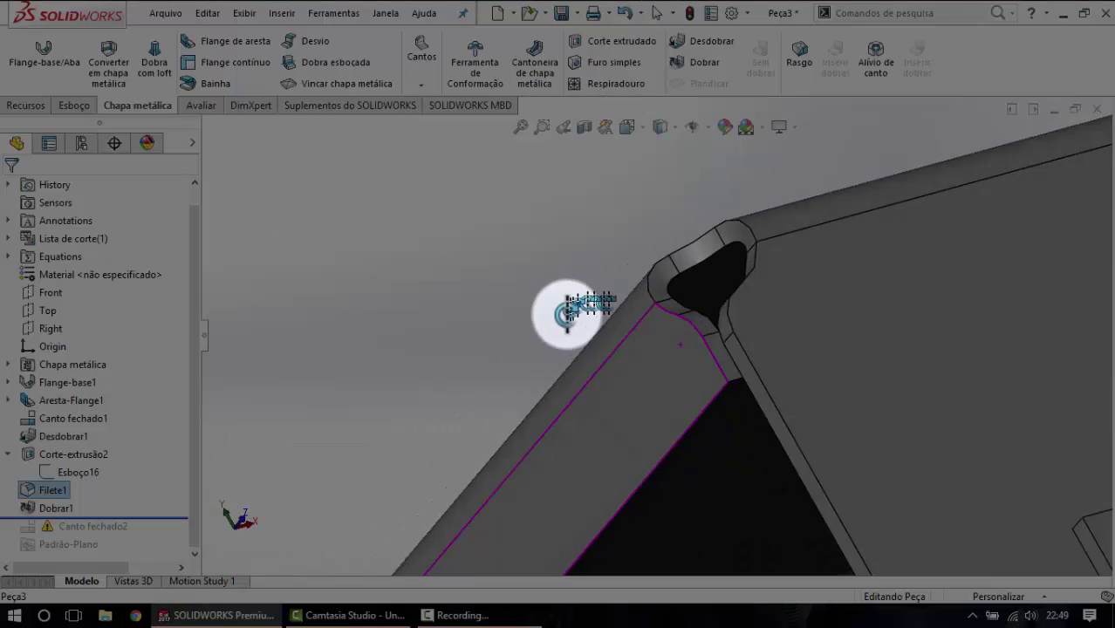
middle_click_drag(567, 312, 622, 428)
scroll(672, 418, "up", 2)
scroll(710, 260, "up", 5)
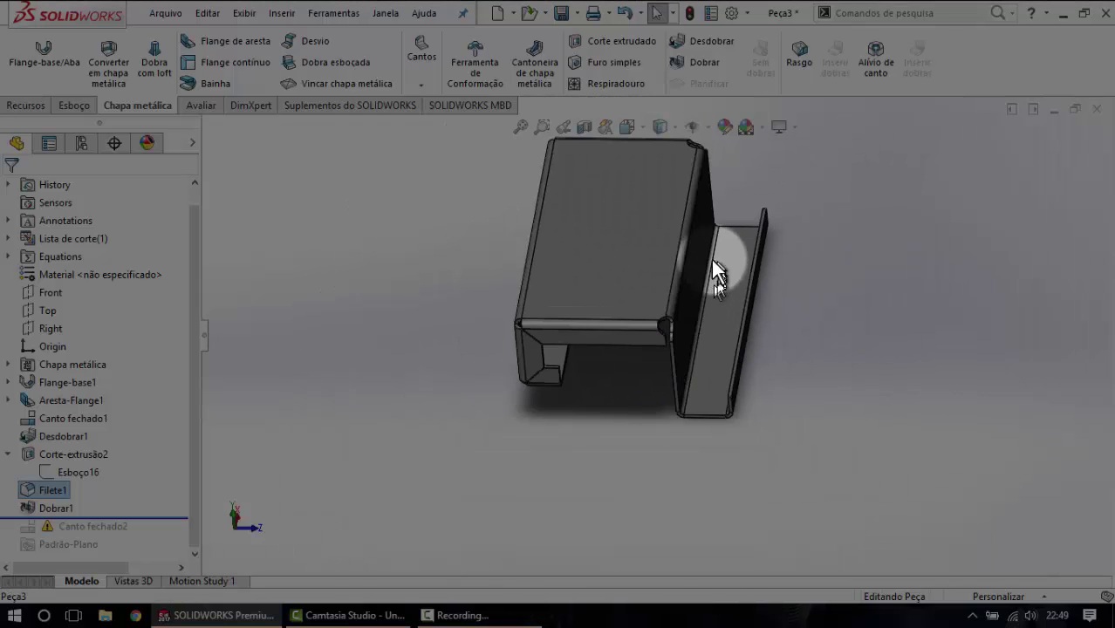
middle_click_drag(710, 260, 553, 386)
scroll(668, 258, "down", 5)
scroll(663, 248, "up", 3)
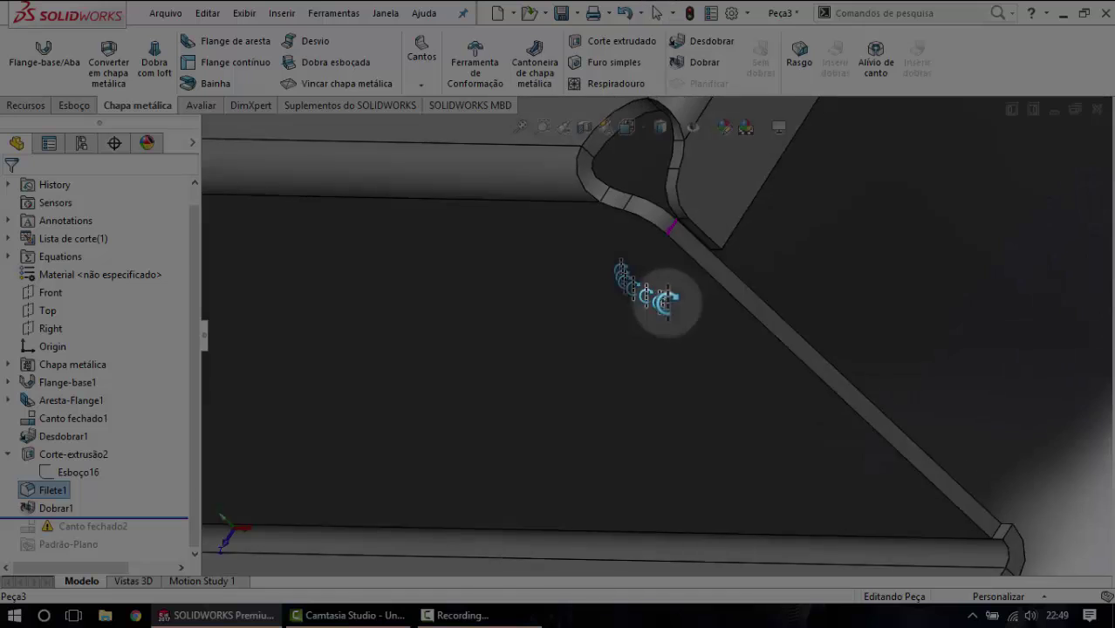
scroll(652, 299, "up", 3)
scroll(704, 318, "up", 3)
scroll(642, 316, "up", 2)
scroll(324, 311, "down", 5)
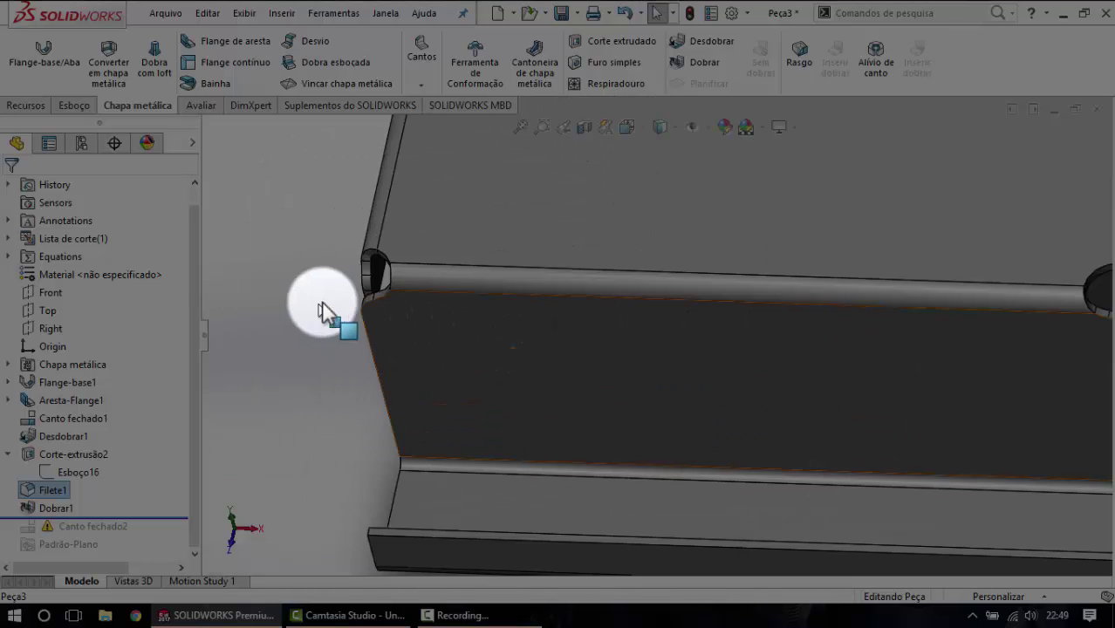
mouse_move(324, 311)
middle_mouse_down()
mouse_move(461, 217)
mouse_move(498, 324)
mouse_move(436, 376)
middle_mouse_up()
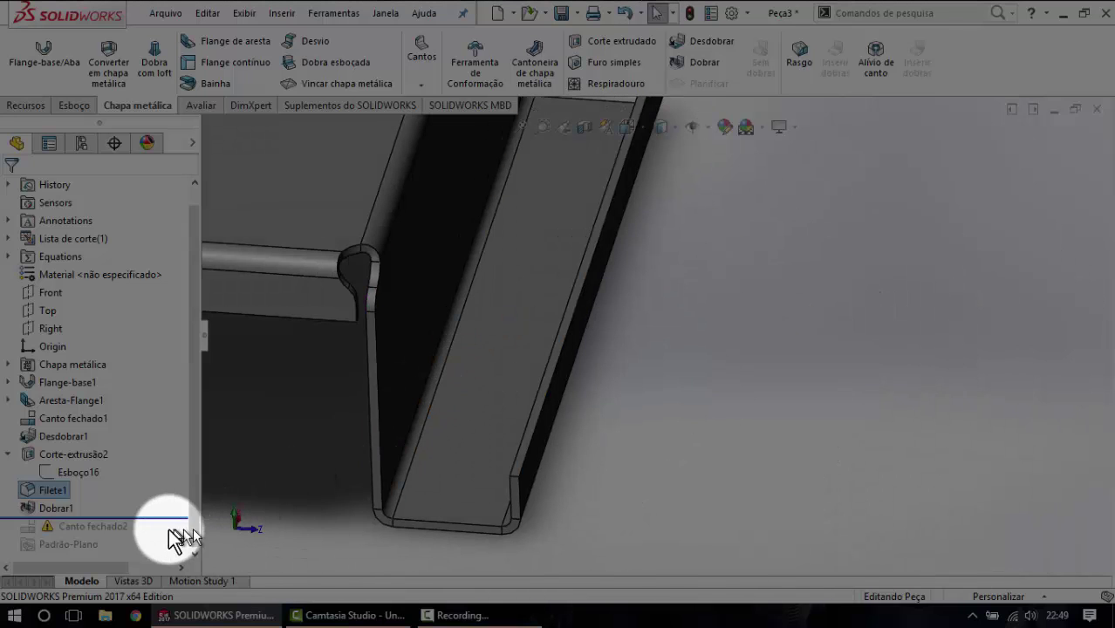
left_click_drag(174, 520, 162, 516)
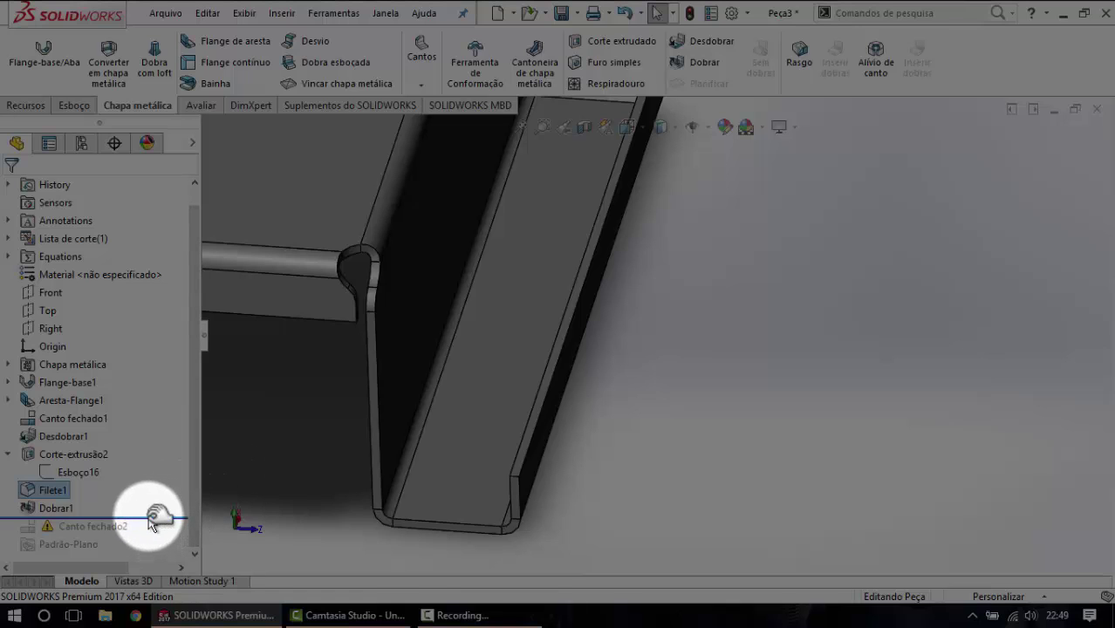
left_click_drag(159, 516, 149, 536)
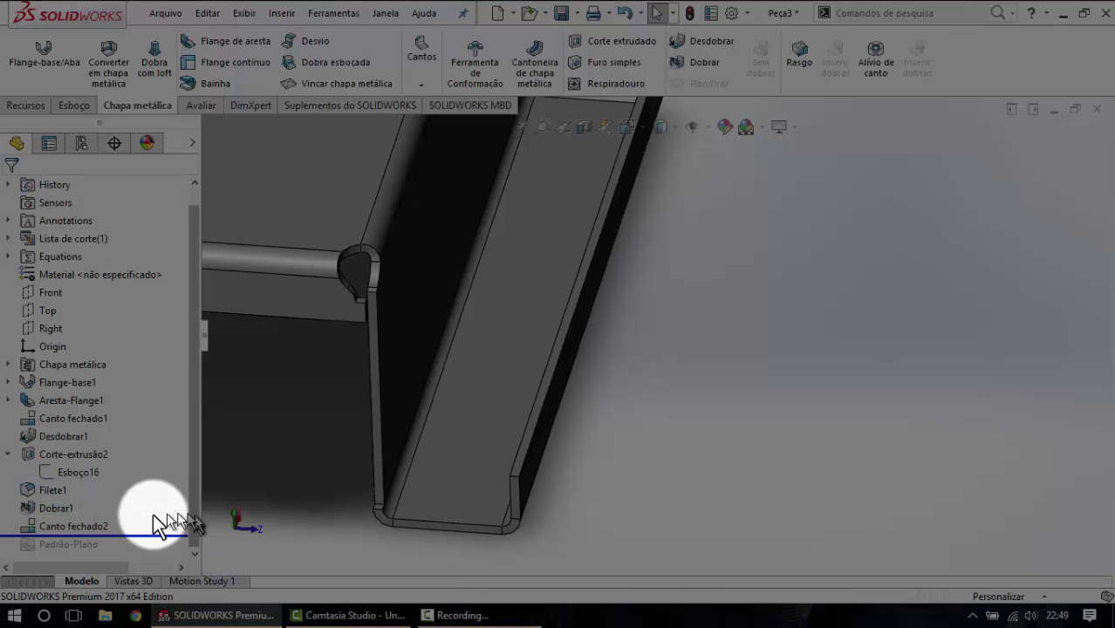
scroll(398, 298, "down", 3)
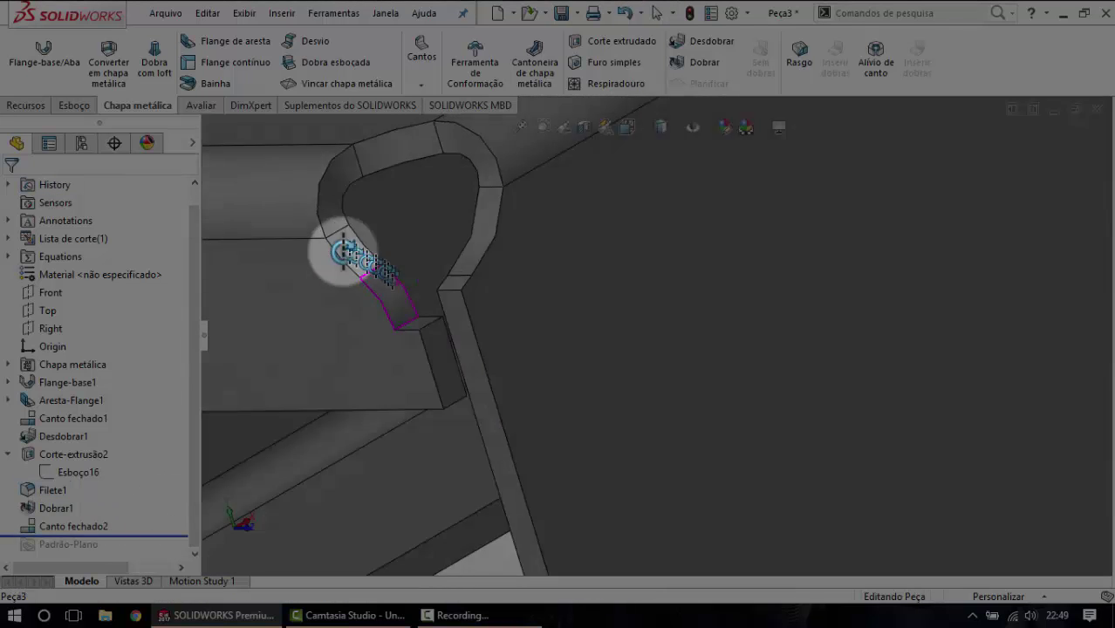
mouse_move(398, 299)
middle_mouse_down()
mouse_move(495, 322)
mouse_move(510, 291)
middle_mouse_up()
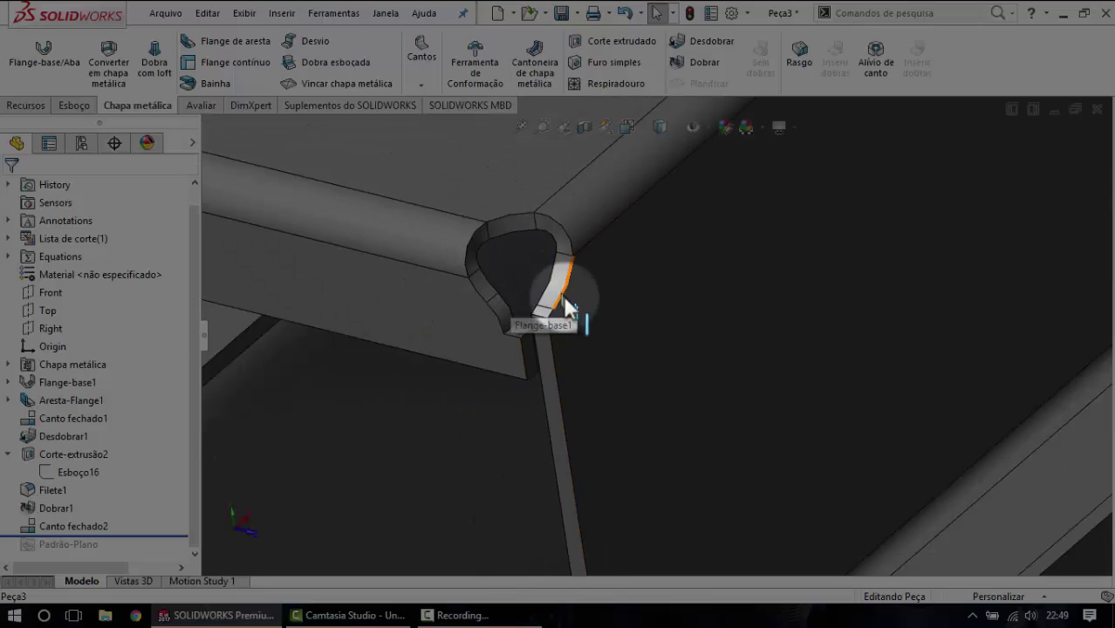
scroll(564, 301, "down", 2)
mouse_move(566, 318)
middle_mouse_down()
mouse_move(551, 324)
mouse_move(552, 341)
mouse_move(621, 344)
middle_mouse_up()
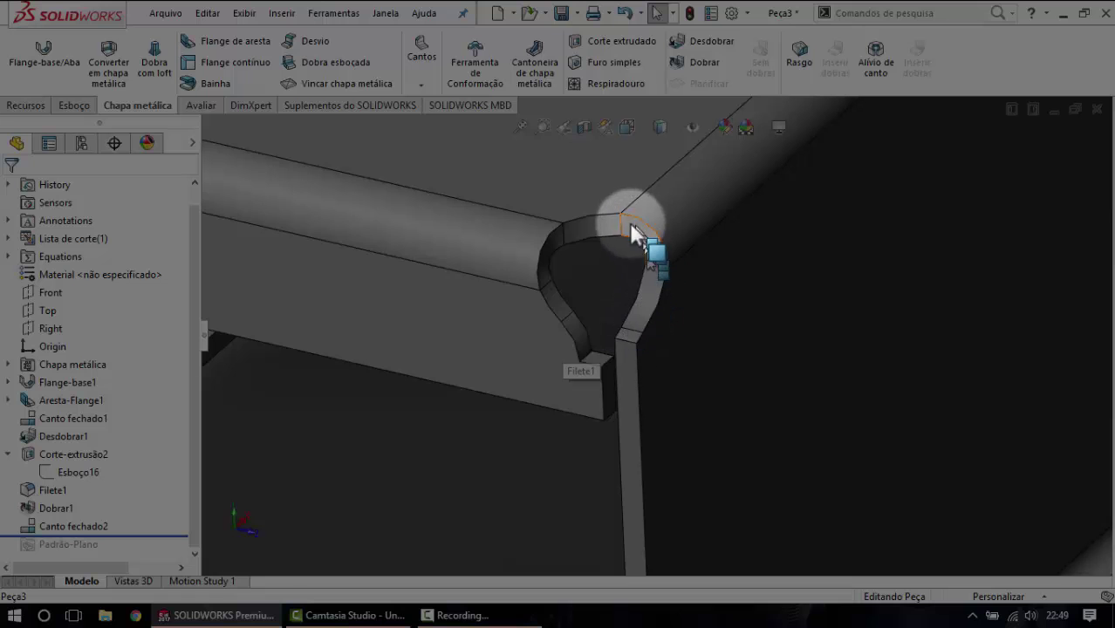
scroll(614, 303, "up", 2)
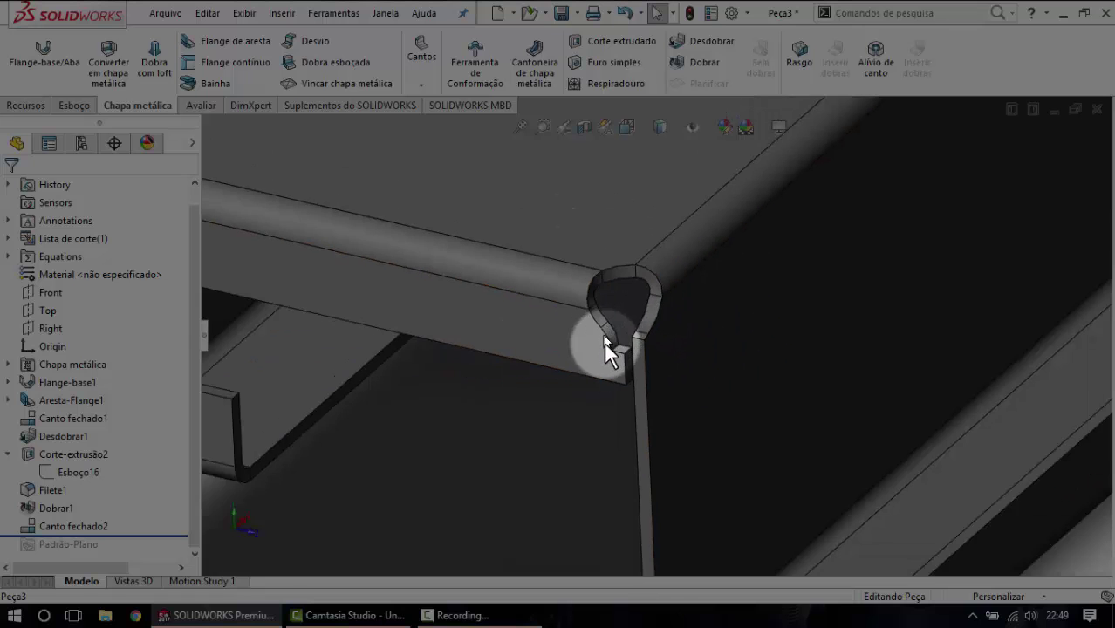
scroll(607, 348, "up", 2)
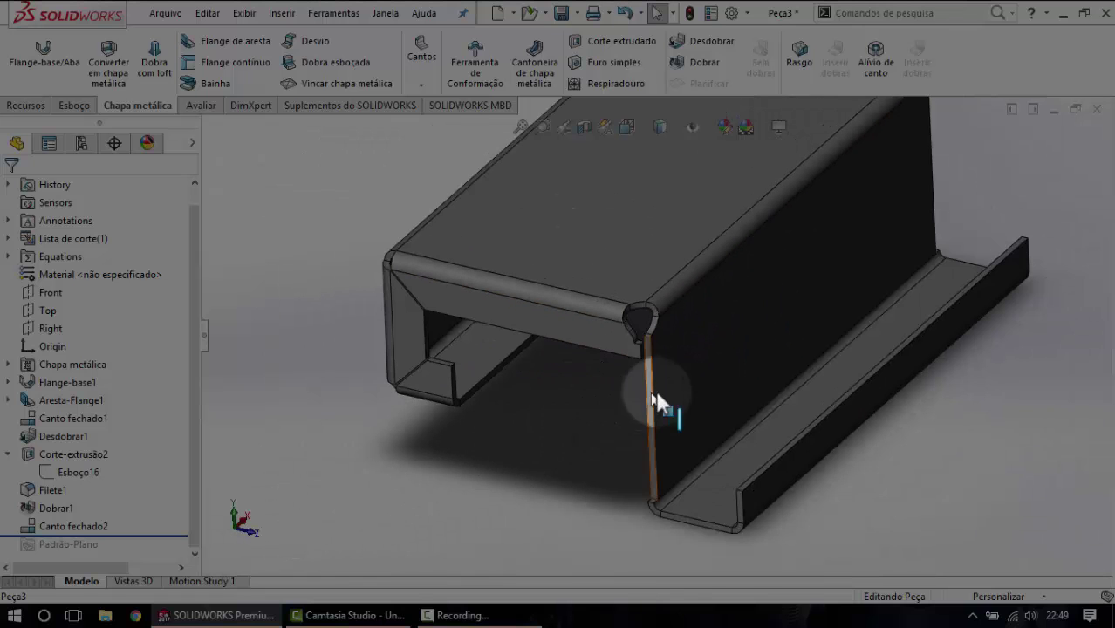
scroll(689, 332, "up", 2)
scroll(711, 283, "up", 2)
scroll(609, 306, "down", 2)
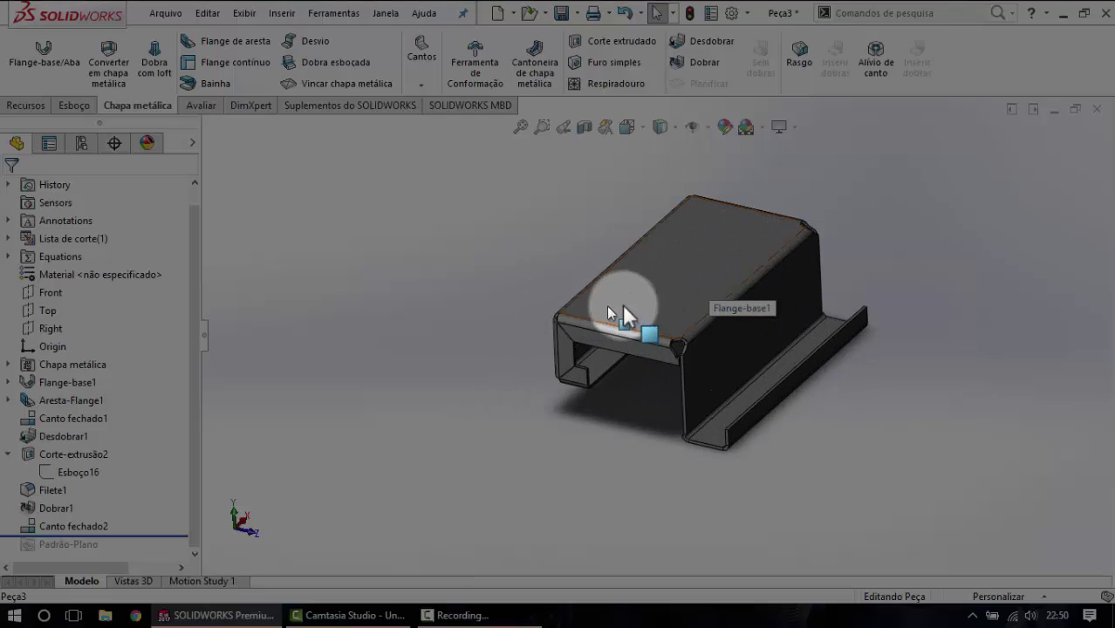
scroll(597, 384, "down", 3)
mouse_move(598, 383)
middle_mouse_down()
mouse_move(655, 344)
mouse_move(759, 411)
mouse_move(651, 402)
mouse_move(560, 498)
mouse_move(566, 556)
middle_mouse_up()
scroll(785, 512, "up", 2)
scroll(846, 373, "up", 2)
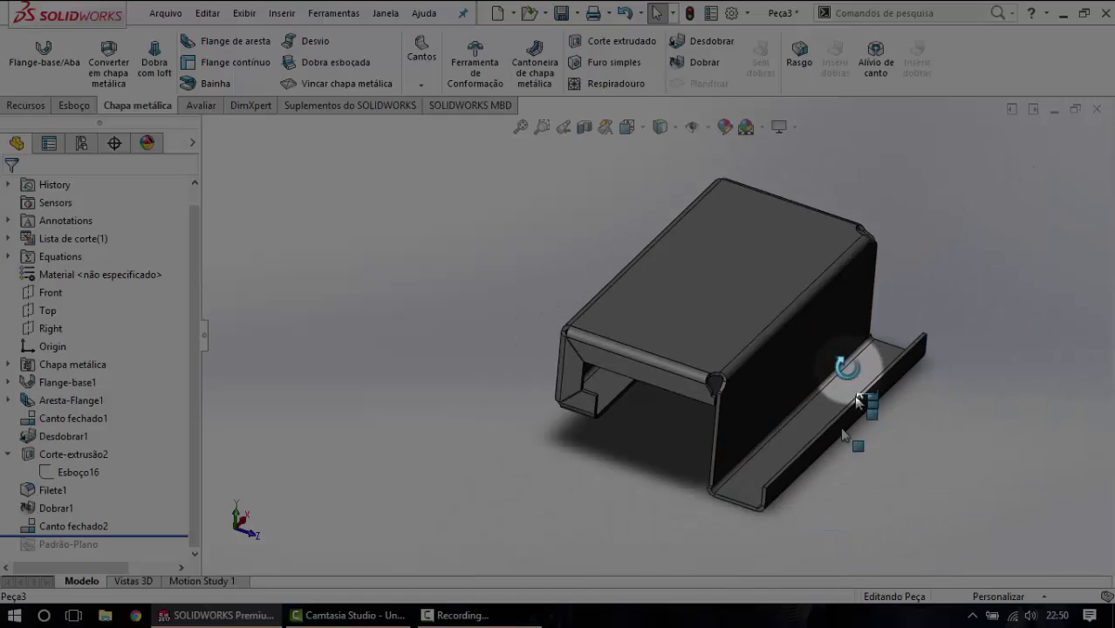
mouse_move(846, 373)
middle_mouse_down()
mouse_move(821, 365)
mouse_move(837, 370)
middle_mouse_up()
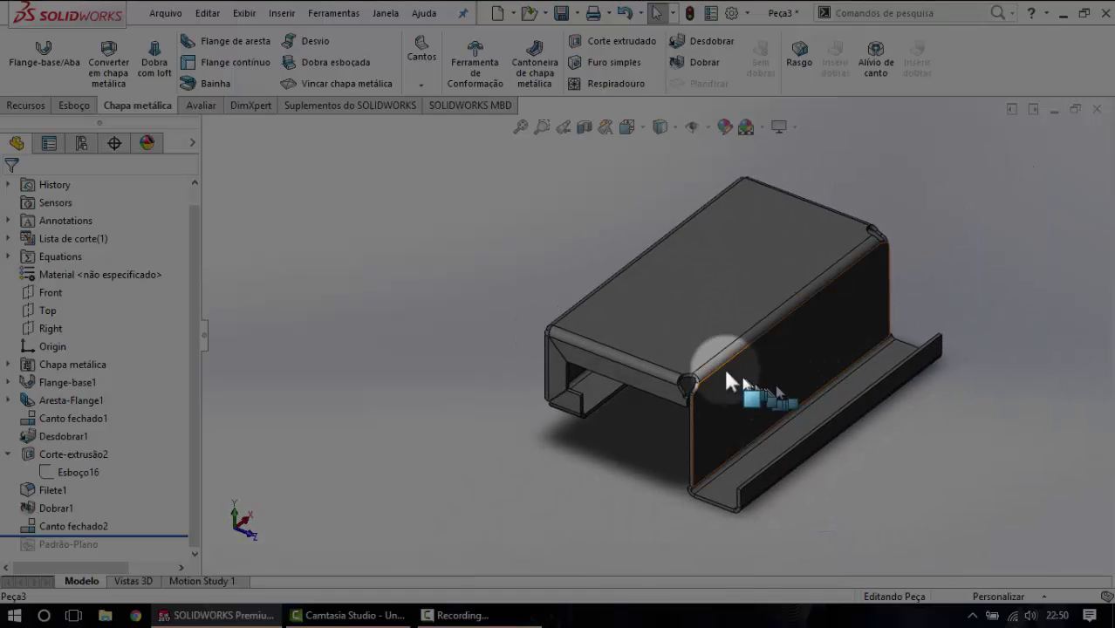
scroll(535, 353, "down", 3)
scroll(652, 365, "down", 3)
mouse_move(652, 366)
middle_mouse_down()
mouse_move(585, 373)
mouse_move(535, 361)
middle_mouse_up()
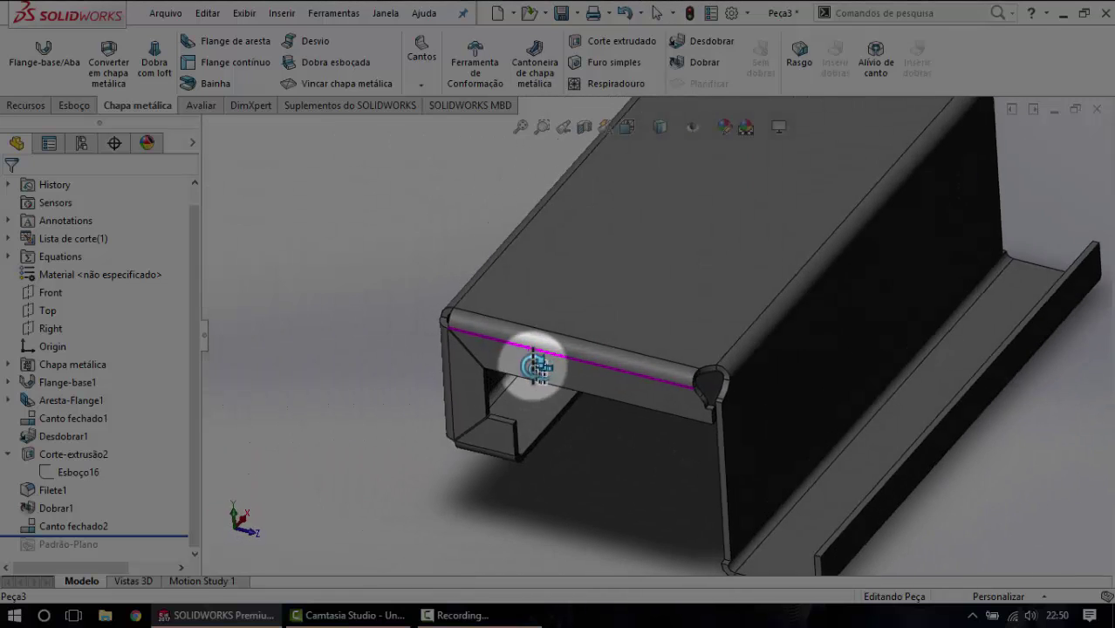
scroll(739, 332, "up", 3)
scroll(721, 324, "up", 2)
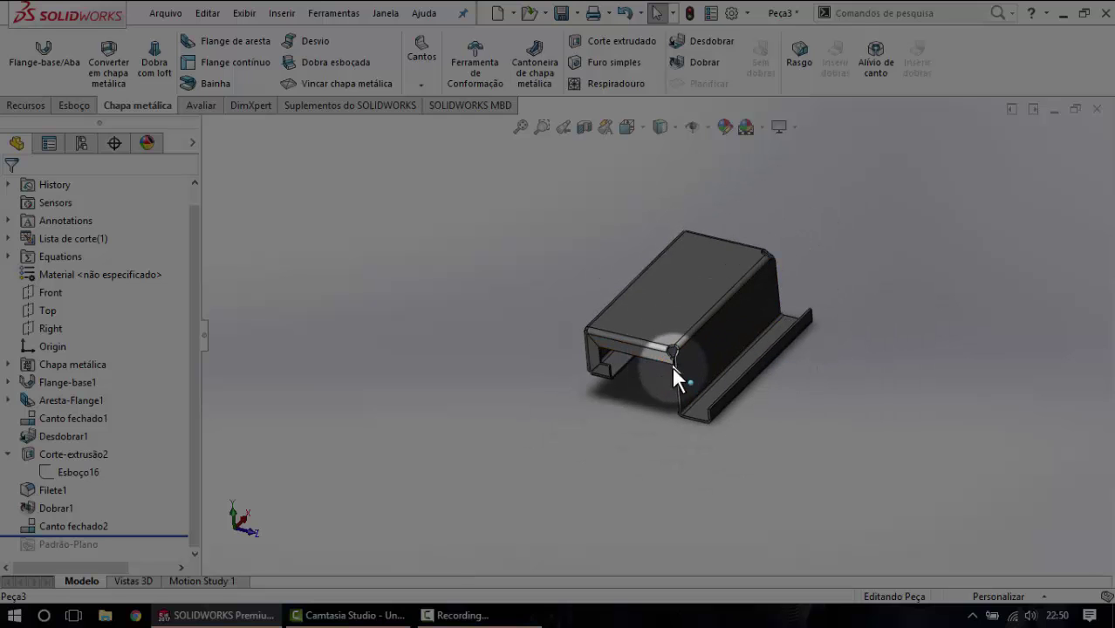
scroll(713, 323, "down", 3)
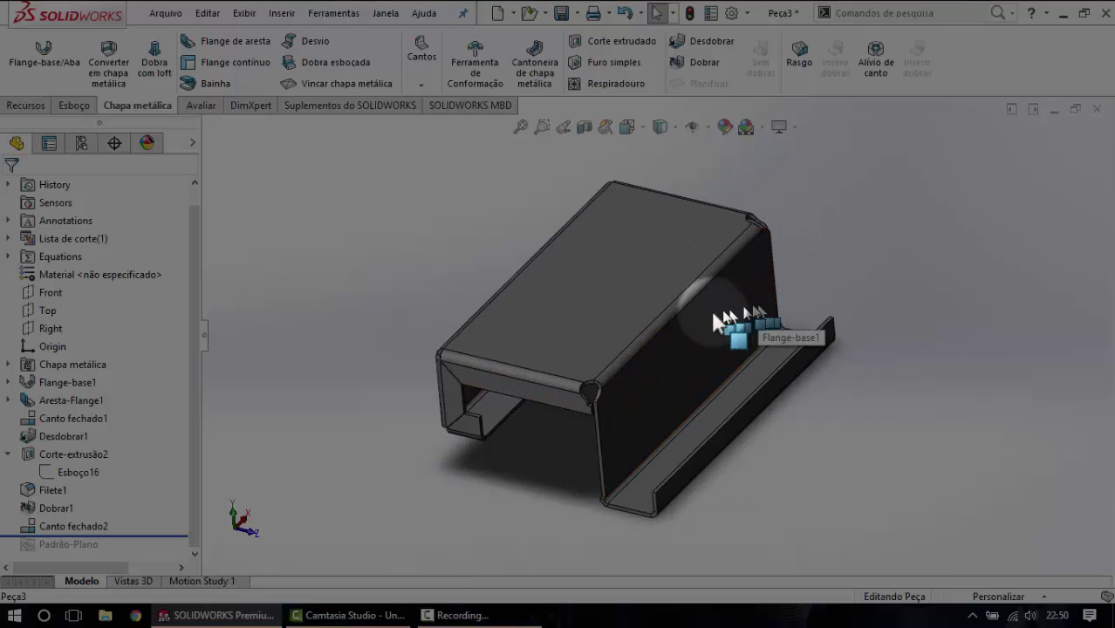
left_click(634, 298)
left_click(782, 253)
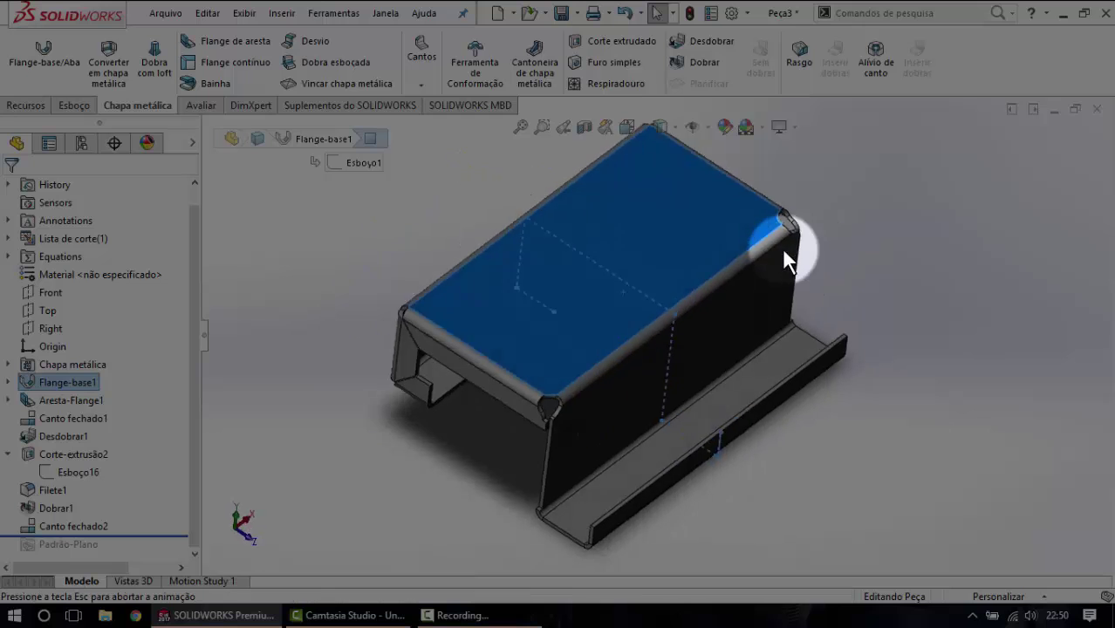
left_click(953, 306)
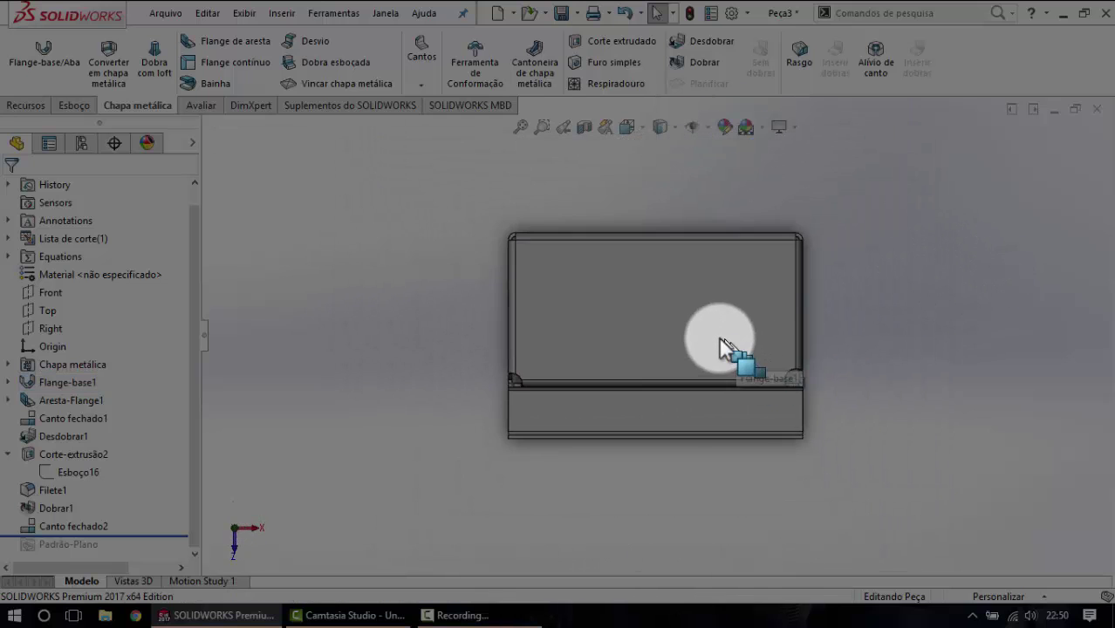
middle_click_drag(757, 366, 761, 359)
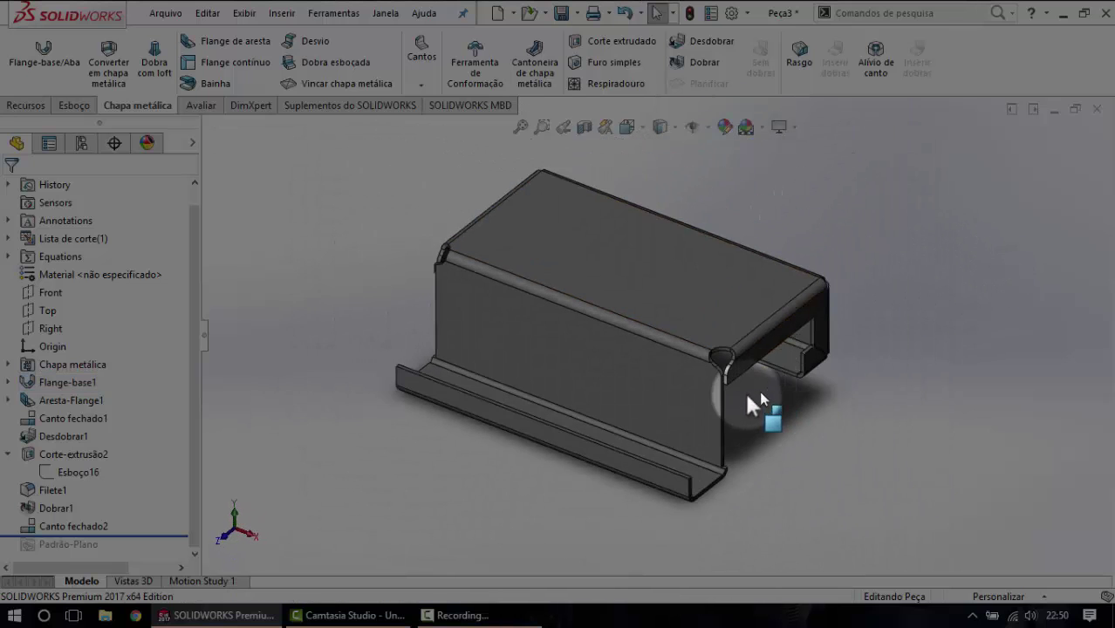
scroll(744, 390, "down", 3)
scroll(741, 432, "up", 5)
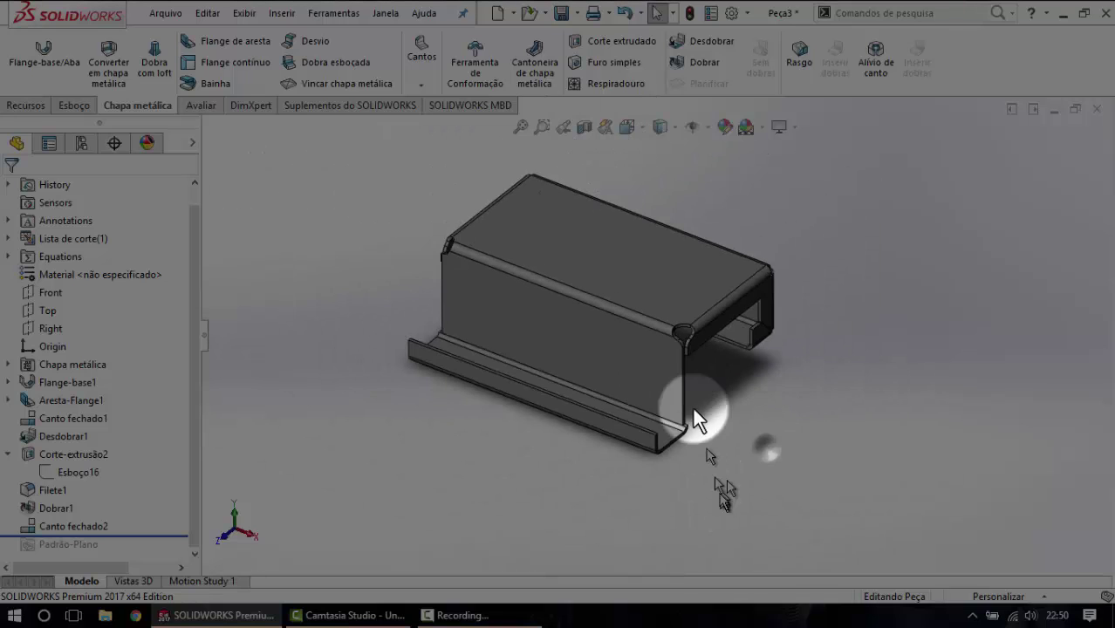
scroll(684, 349, "down", 4)
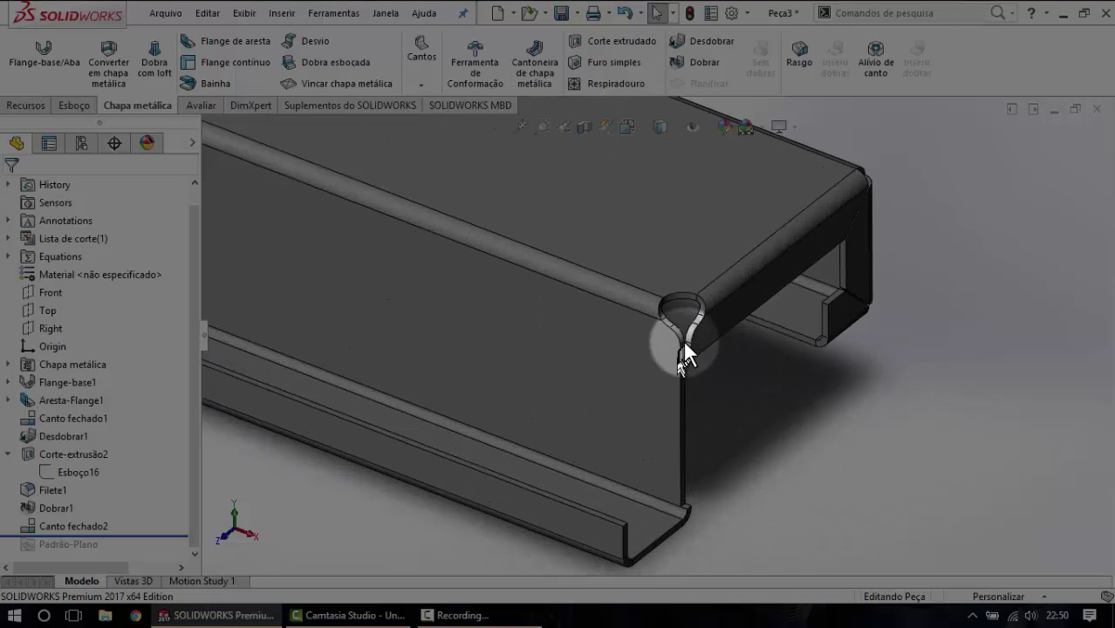
Drag the rollback bar to just below Aresta-Flange1, then inspect the bracket's open end.
left_click(129, 535)
left_click_drag(129, 535, 144, 445)
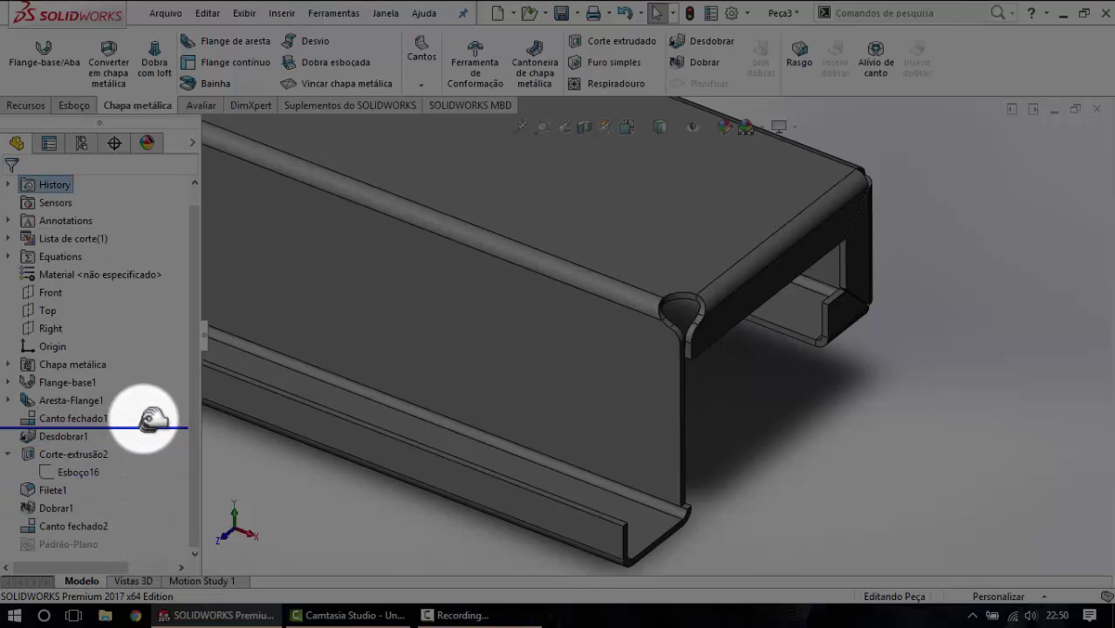
left_click_drag(157, 415, 155, 410)
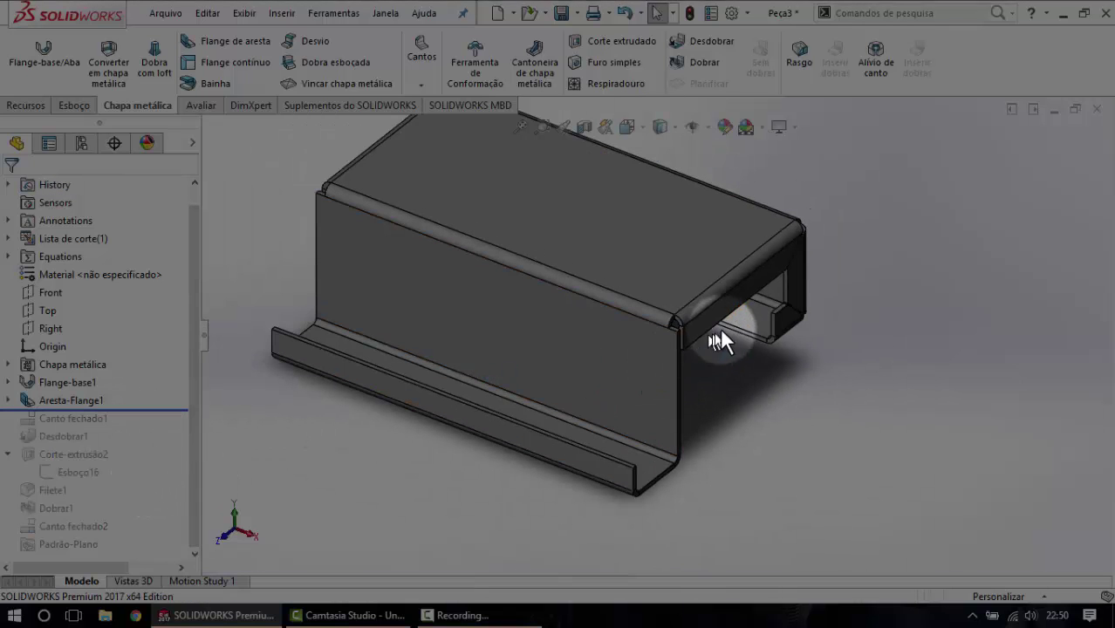
mouse_move(719, 327)
middle_mouse_down("shift")
mouse_move(567, 273)
mouse_move(617, 356)
middle_mouse_up("shift")
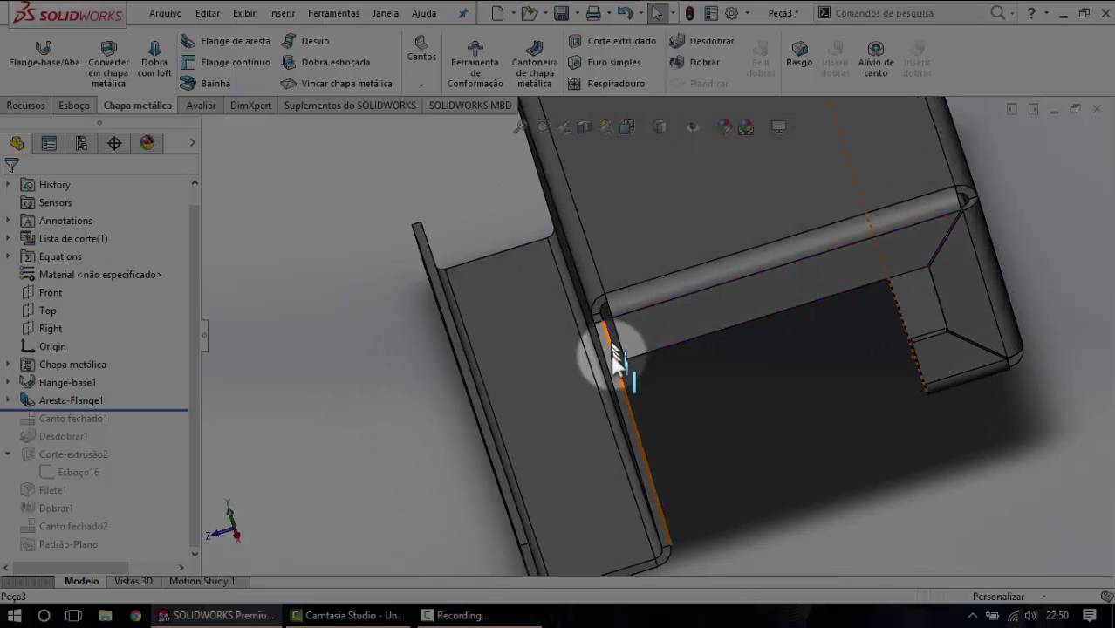
middle_click_drag(709, 385, 737, 367)
scroll(737, 367, "up", 3)
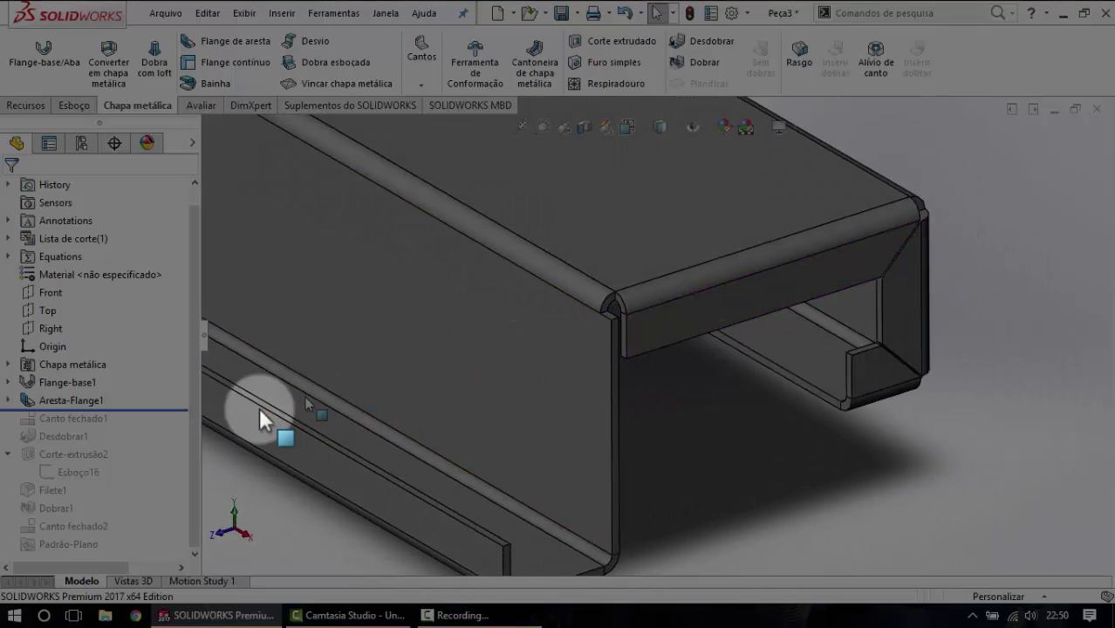
scroll(663, 388, "up", 3)
scroll(836, 349, "down", 3)
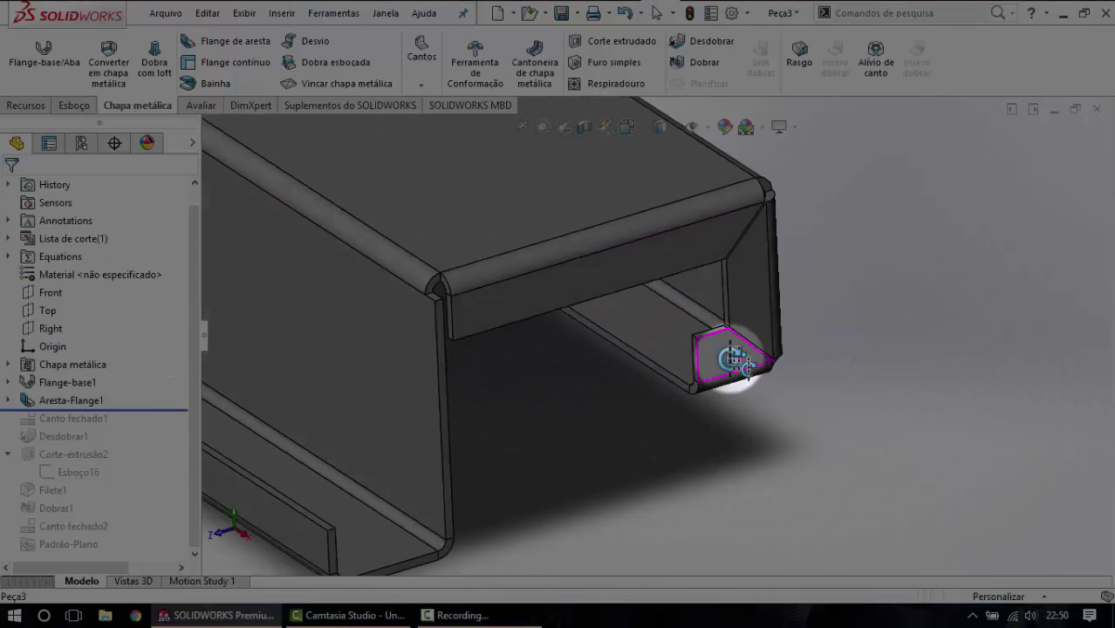
mouse_move(721, 369)
middle_mouse_down()
mouse_move(615, 353)
mouse_move(651, 324)
mouse_move(651, 237)
mouse_move(728, 327)
mouse_move(635, 224)
middle_mouse_up()
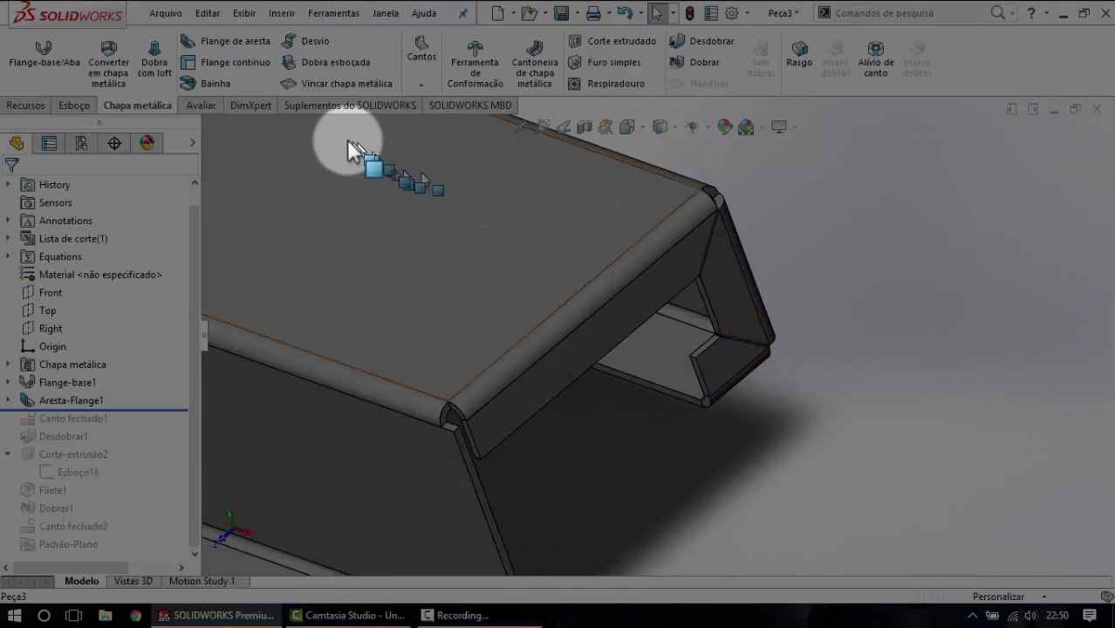
left_click(423, 88)
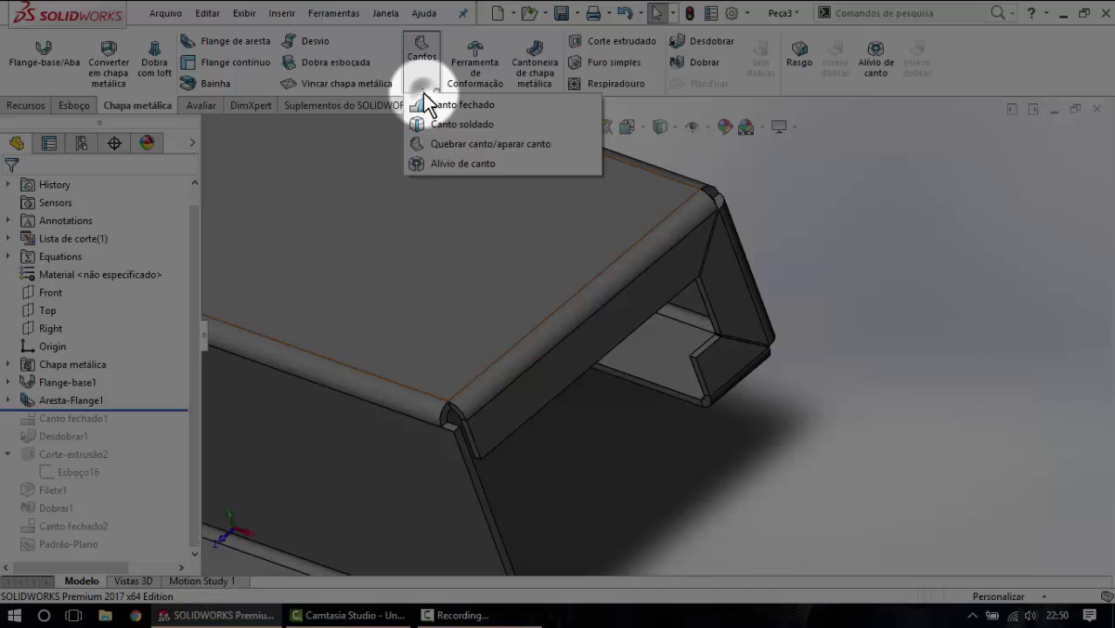
left_click(461, 164)
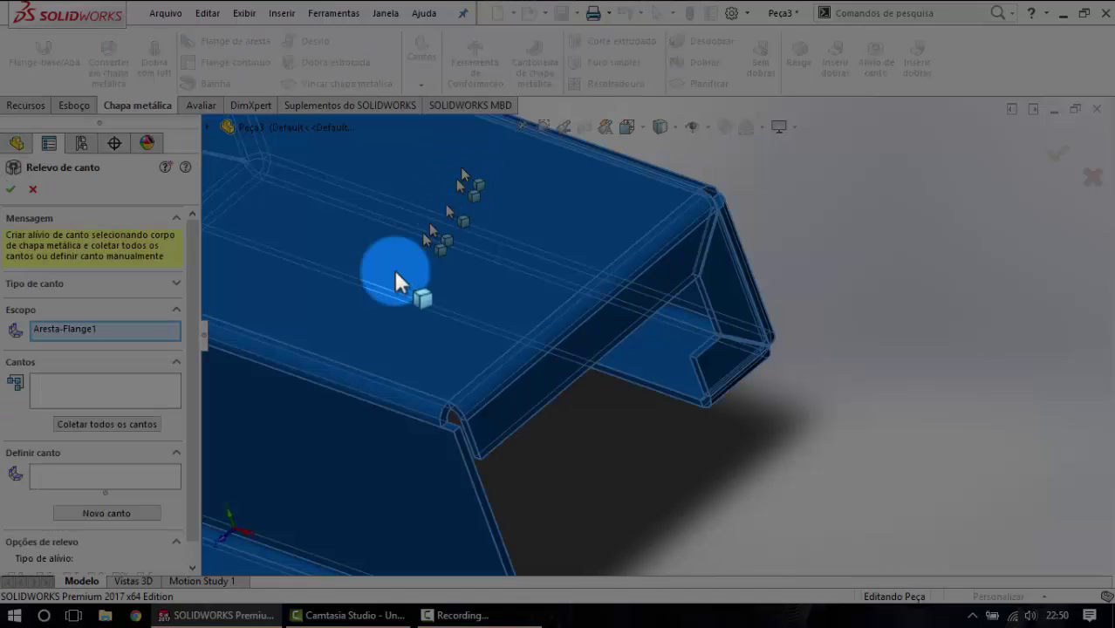
scroll(632, 383, "up", 5)
scroll(558, 362, "up", 2)
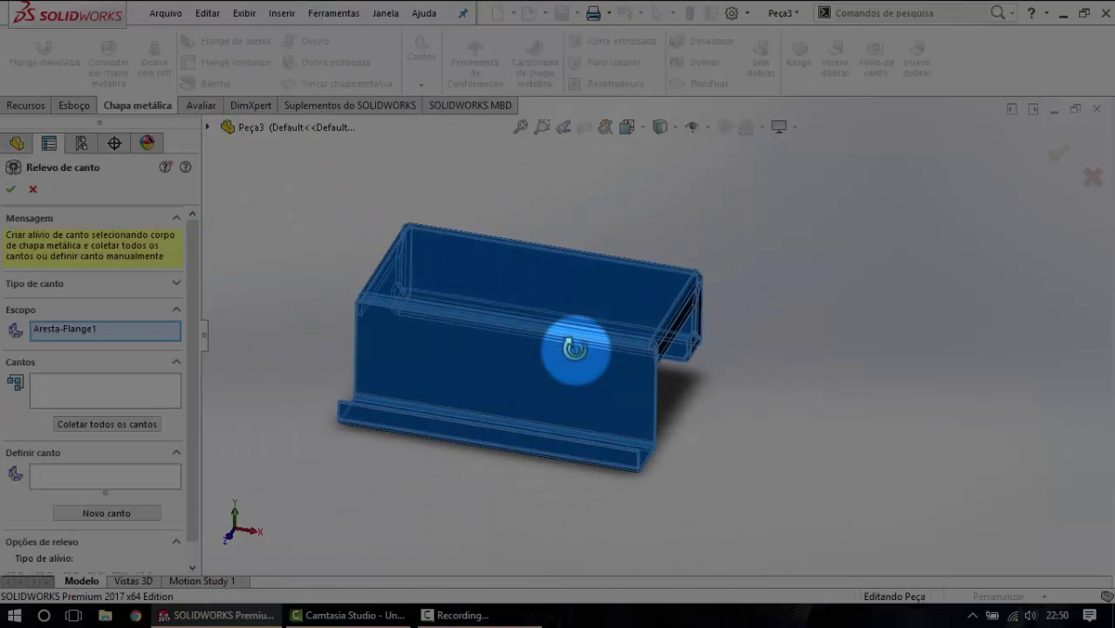
left_click(122, 427)
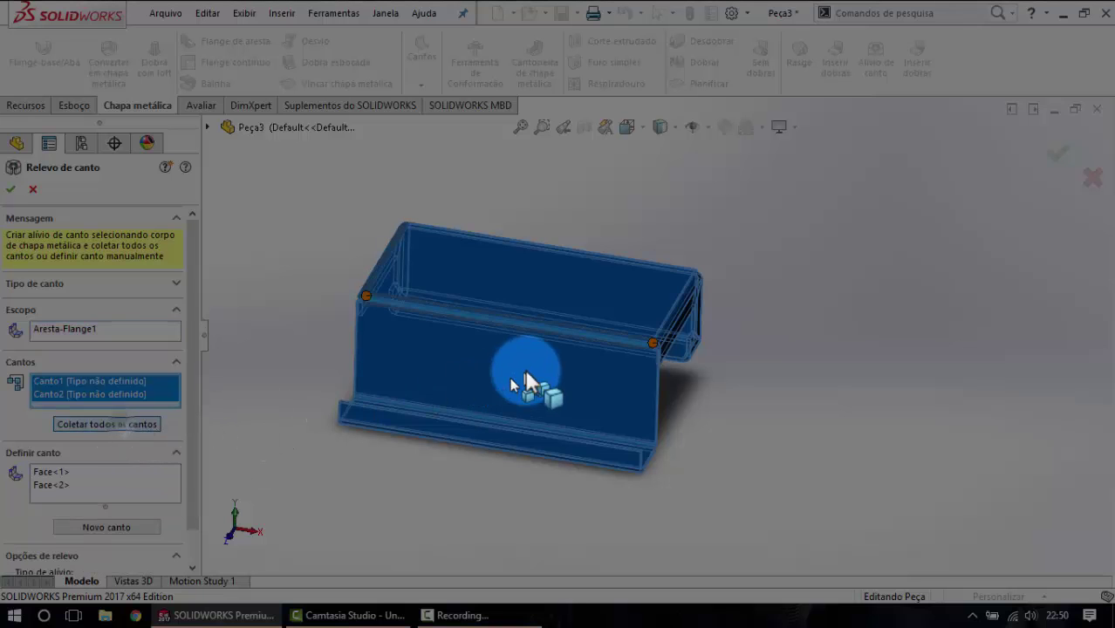
scroll(663, 375, "down", 5)
scroll(567, 334, "down", 3)
scroll(558, 334, "up", 2)
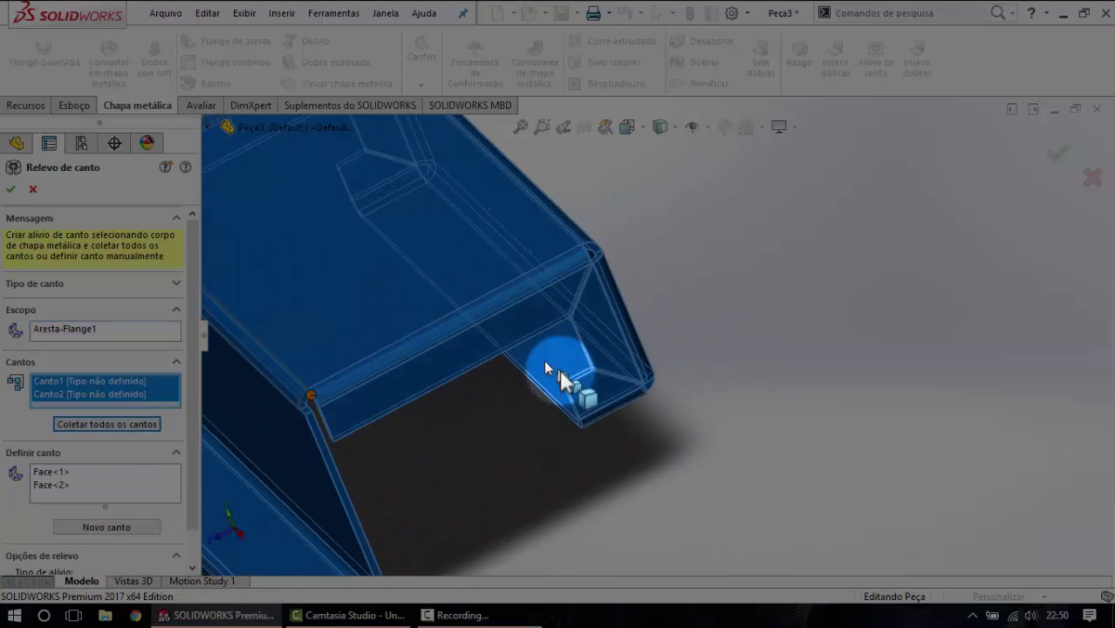
scroll(528, 438, "up", 3)
scroll(533, 373, "up", 1)
scroll(534, 367, "down", 5)
scroll(536, 366, "down", 2)
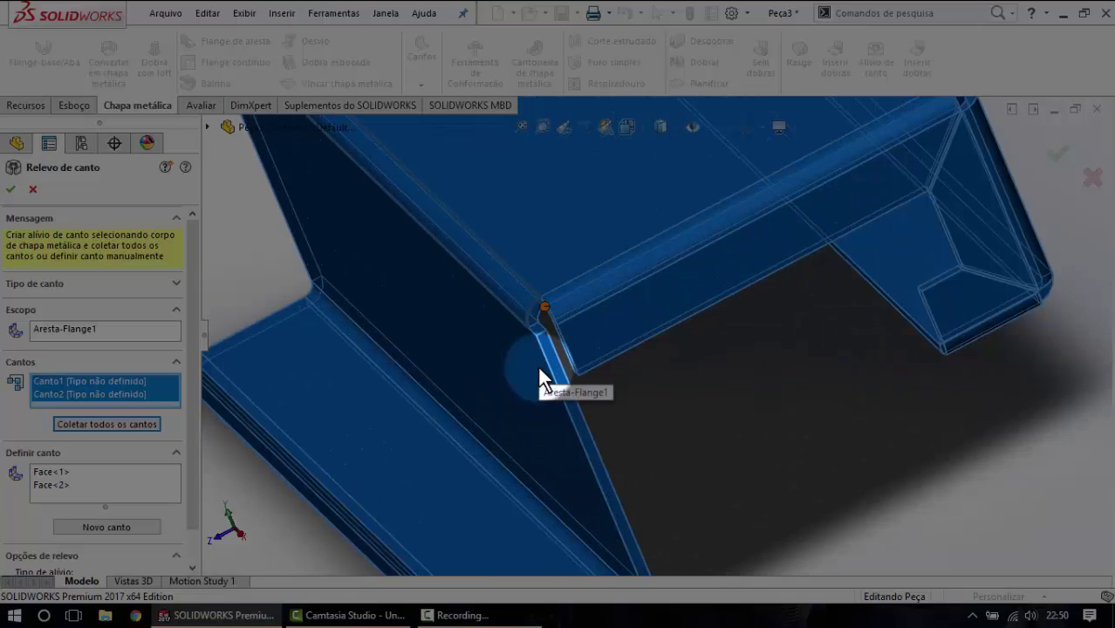
scroll(587, 365, "up", 2)
scroll(719, 283, "up", 1)
scroll(586, 322, "down", 2)
mouse_move(586, 322)
middle_mouse_down()
mouse_move(597, 331)
mouse_move(634, 311)
mouse_move(596, 366)
mouse_move(609, 366)
middle_mouse_up()
scroll(596, 366, "up", 3)
scroll(689, 324, "down", 3)
scroll(665, 301, "down", 2)
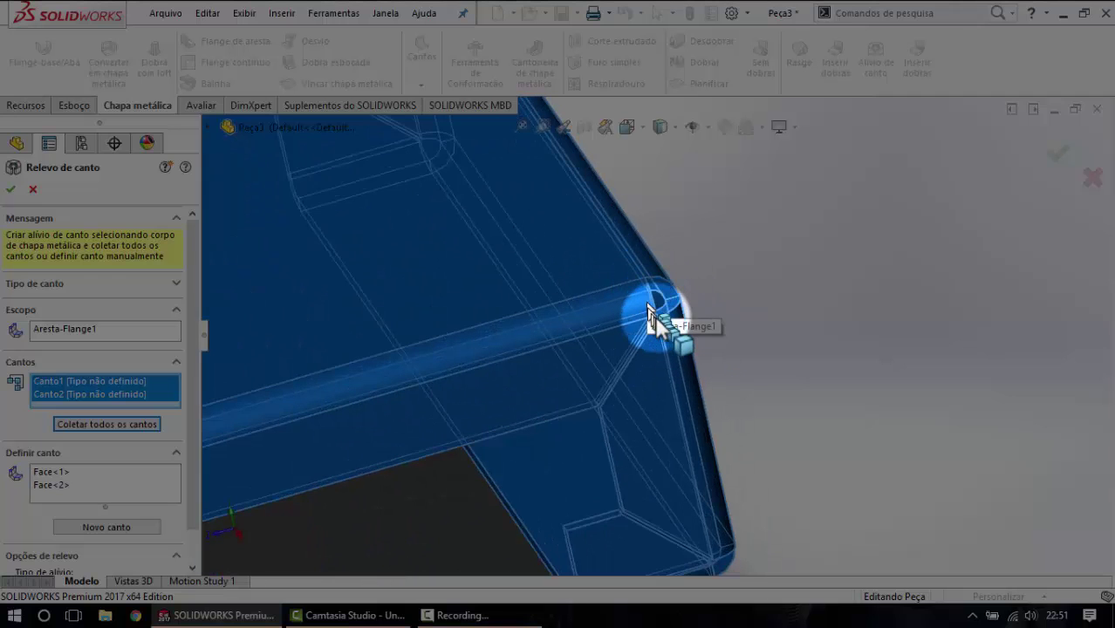
middle_click_drag(747, 403, 689, 478)
scroll(689, 462, "down", 2)
mouse_move(683, 431)
middle_mouse_down()
mouse_move(634, 366)
mouse_move(642, 356)
mouse_move(613, 331)
middle_mouse_up()
scroll(690, 375, "down", 2)
scroll(689, 377, "up", 3)
scroll(621, 339, "down", 2)
scroll(622, 342, "down", 2)
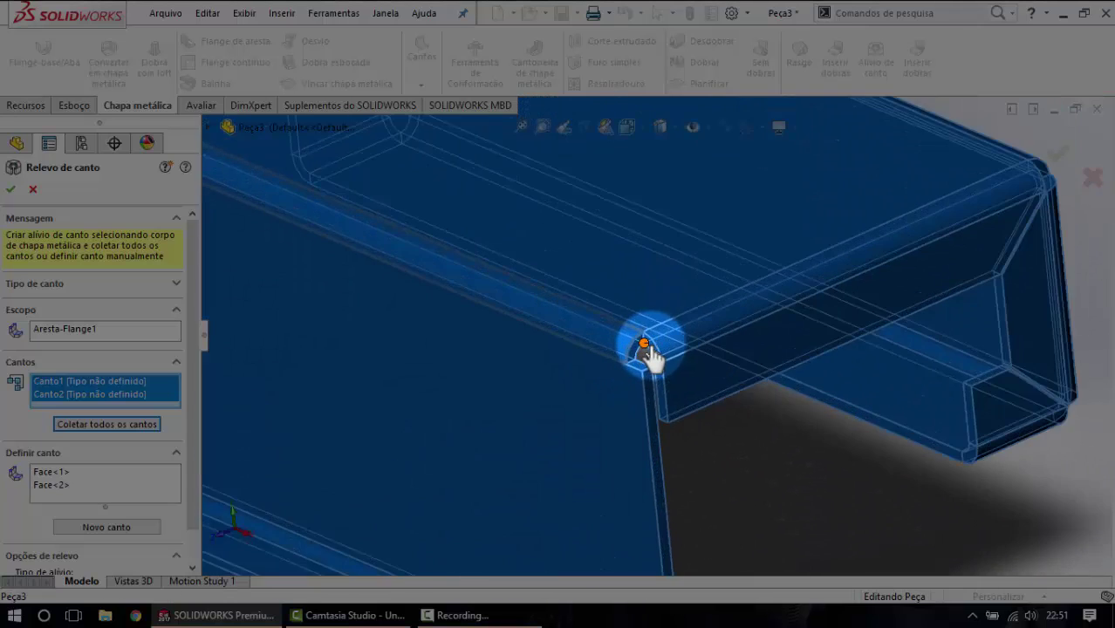
scroll(637, 348, "down", 1)
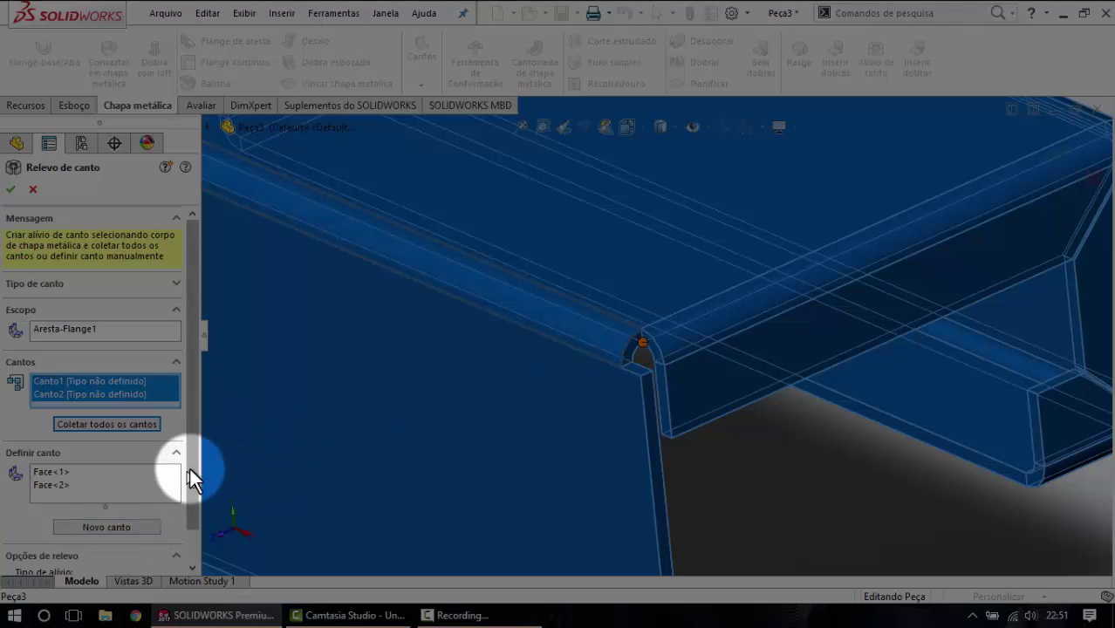
scroll(185, 484, "down", 1)
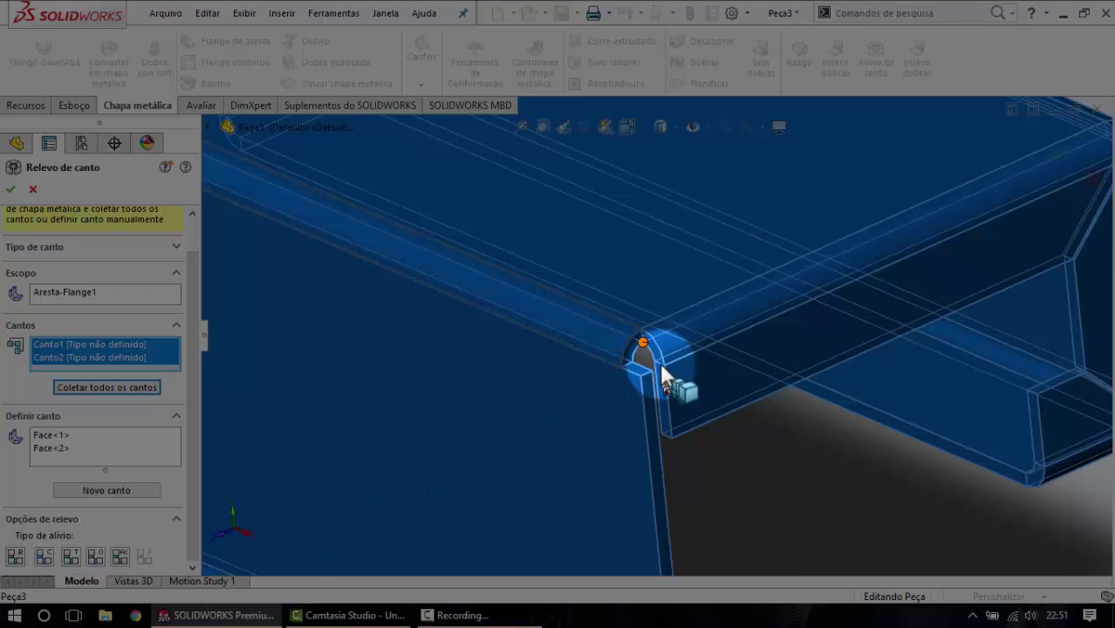
Set the corner relief type to Largura constante, then Oblongo, for both corners.
left_click(118, 563)
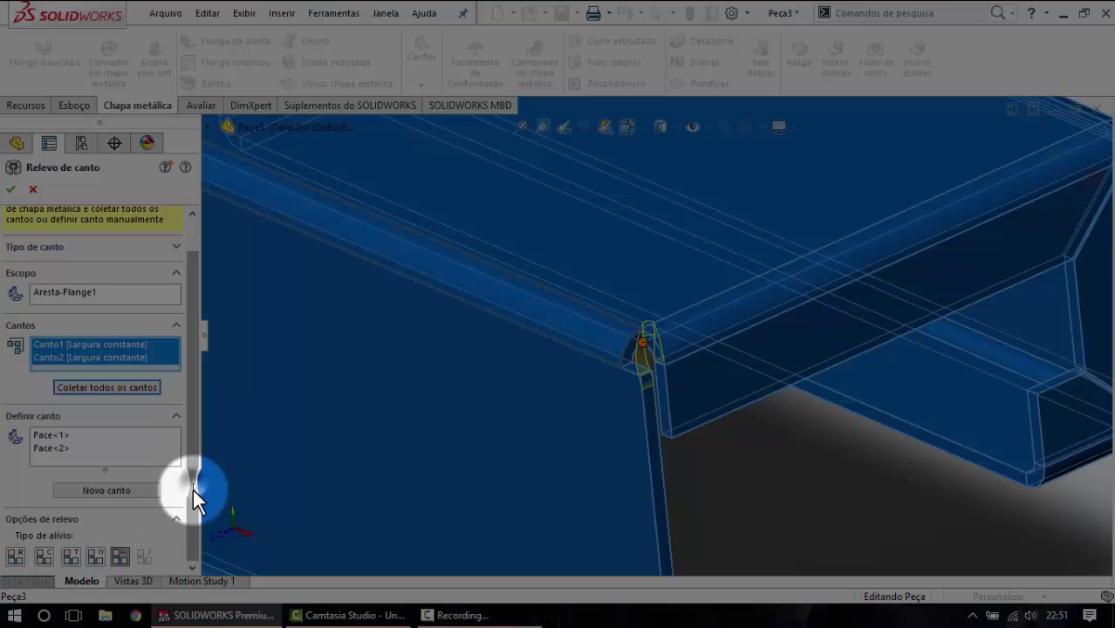
scroll(689, 418, "up", 3)
scroll(656, 417, "up", 2)
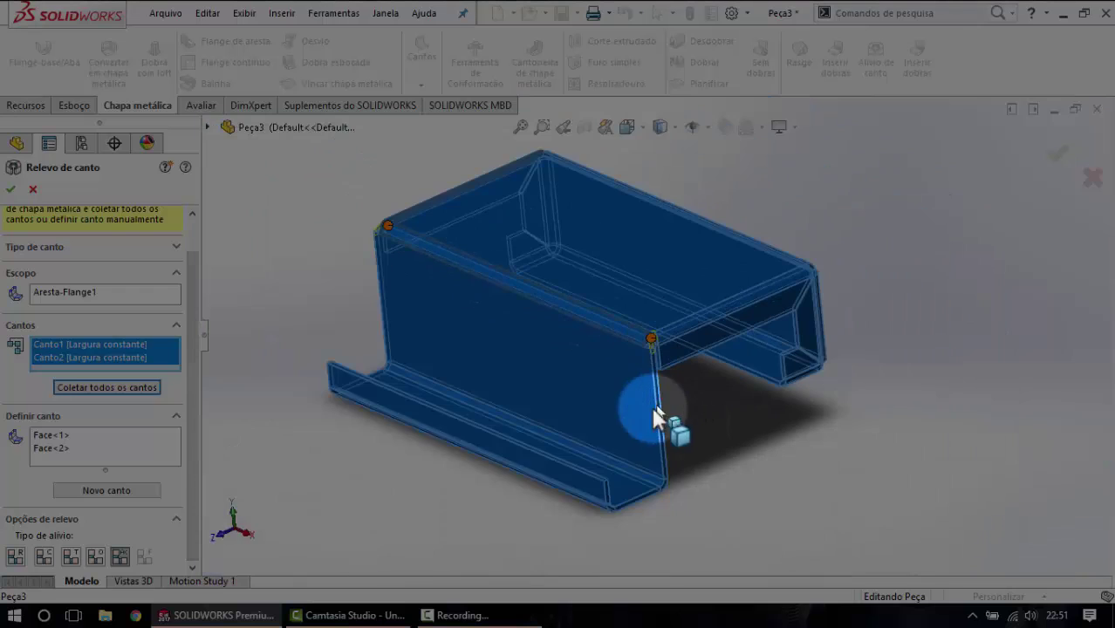
left_click(101, 556)
left_click_drag(194, 484, 194, 589)
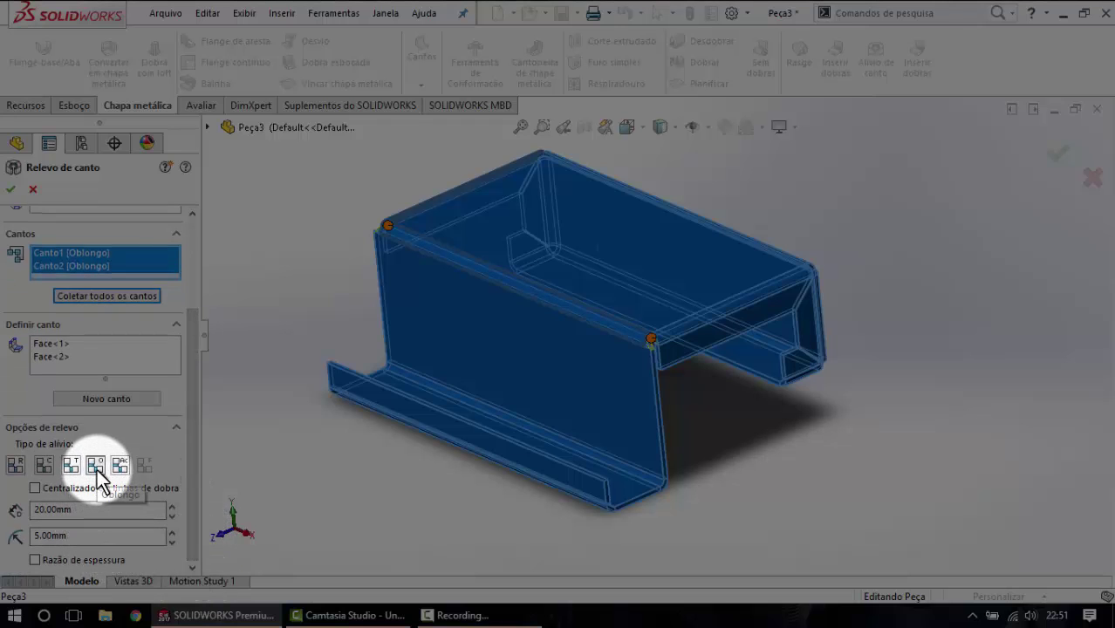
Change the oblong relief sizes from 20.00mm to 30.00mm and 5.00mm to 25.00mm.
double_click(76, 509)
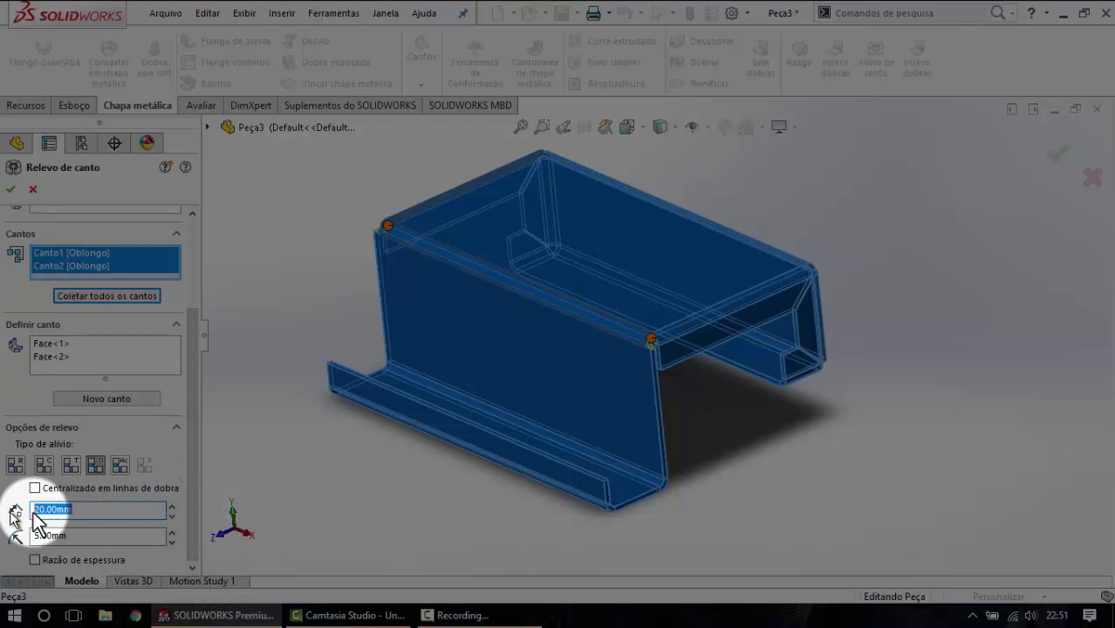
scroll(691, 345, "down", 3)
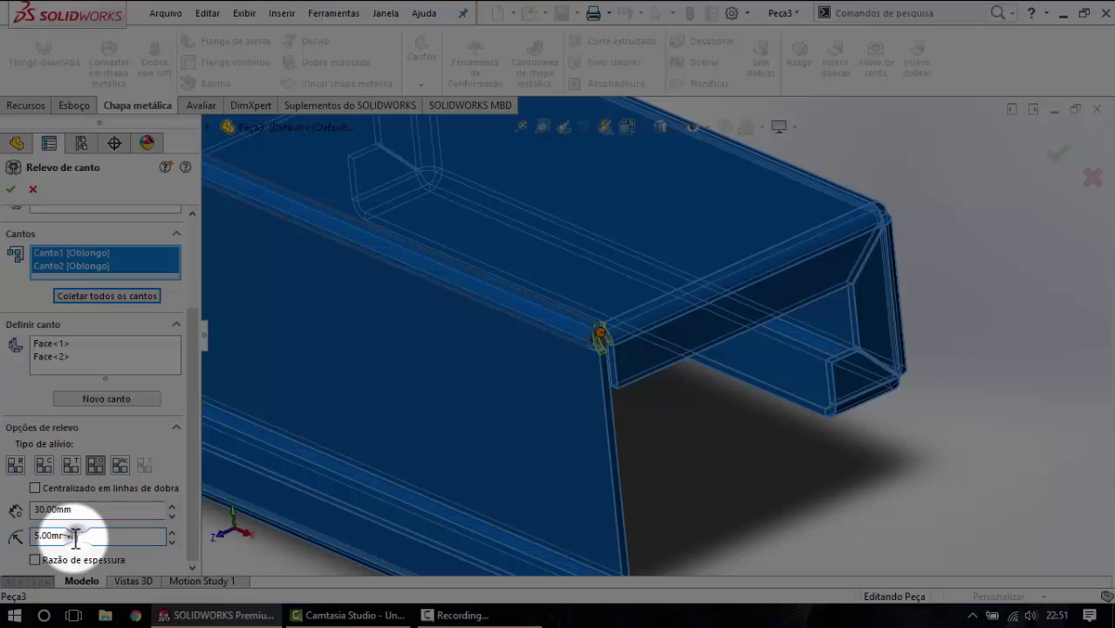
left_click_drag(75, 535, 4, 538)
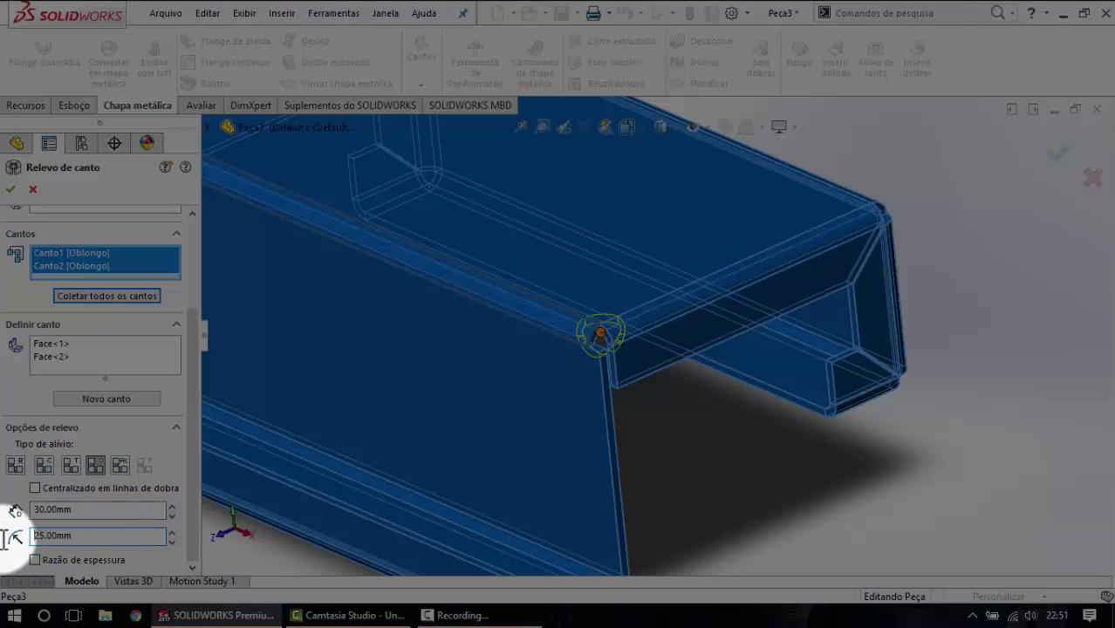
scroll(604, 333, "down", 3)
scroll(605, 331, "down", 3)
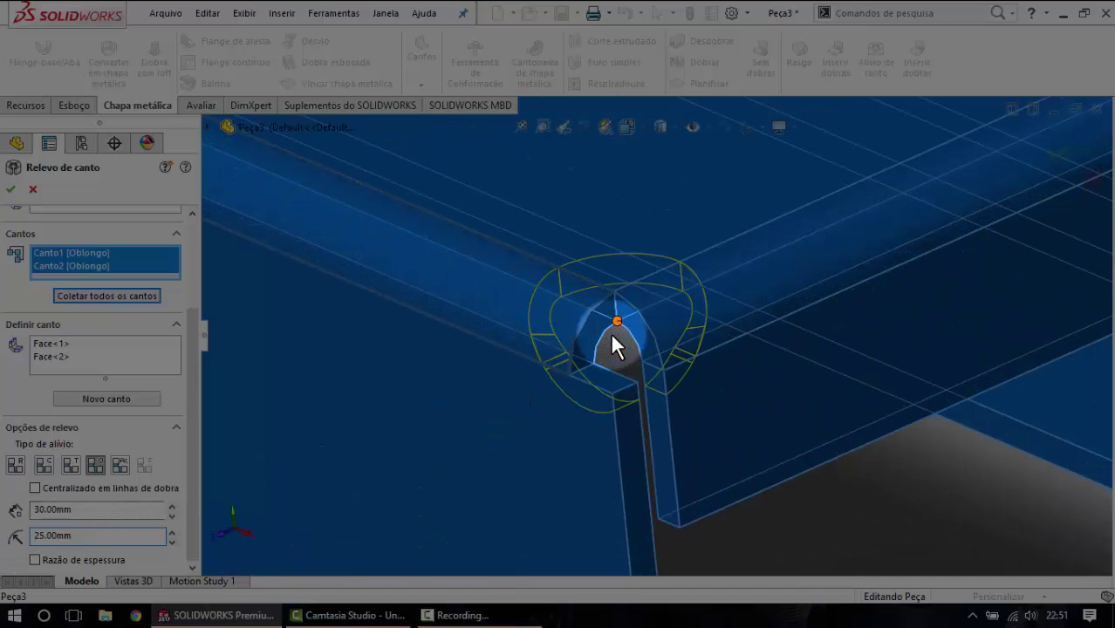
scroll(666, 397, "up", 2)
scroll(659, 370, "up", 3)
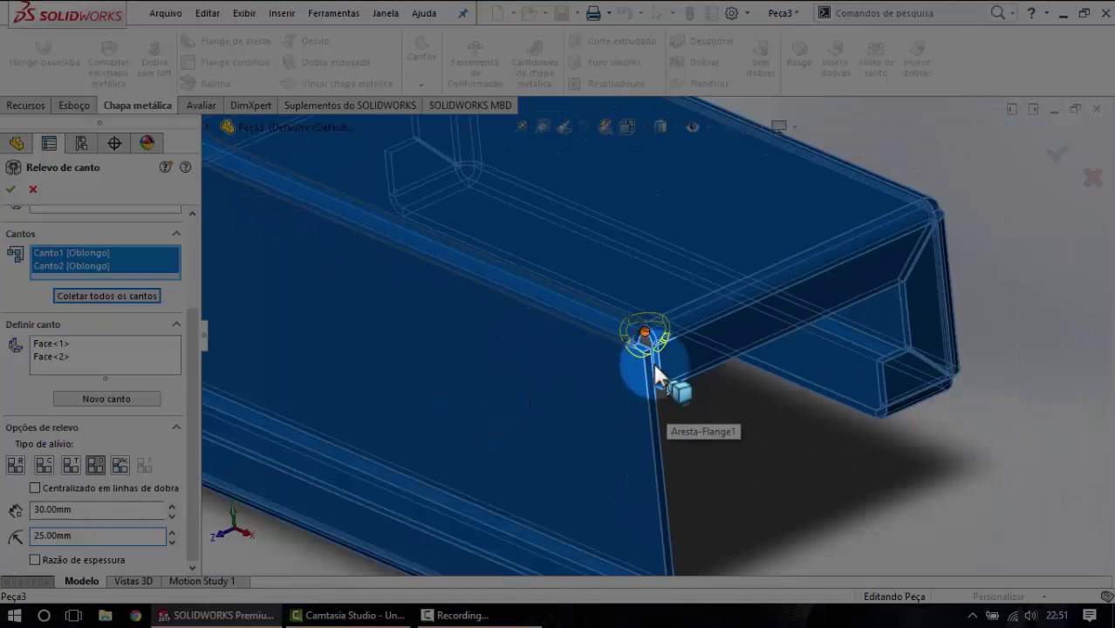
scroll(523, 305, "up", 3)
scroll(461, 278, "down", 3)
scroll(523, 259, "down", 3)
scroll(659, 298, "down", 3)
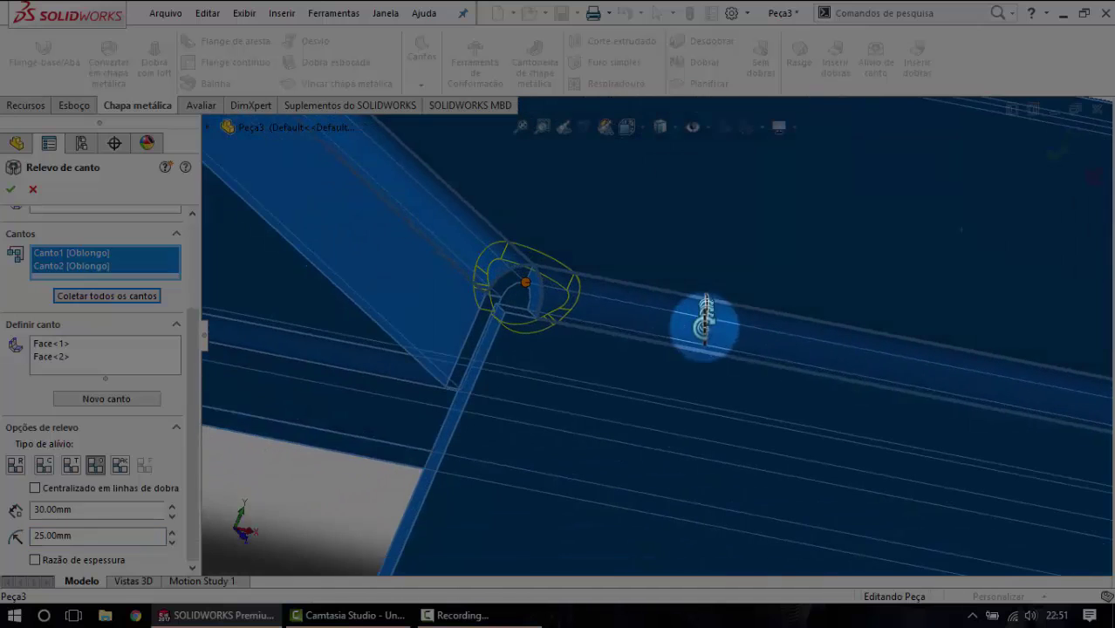
Confirm Relevo de canto1 and orbit the bracket to view the relieved corners.
left_click(10, 190)
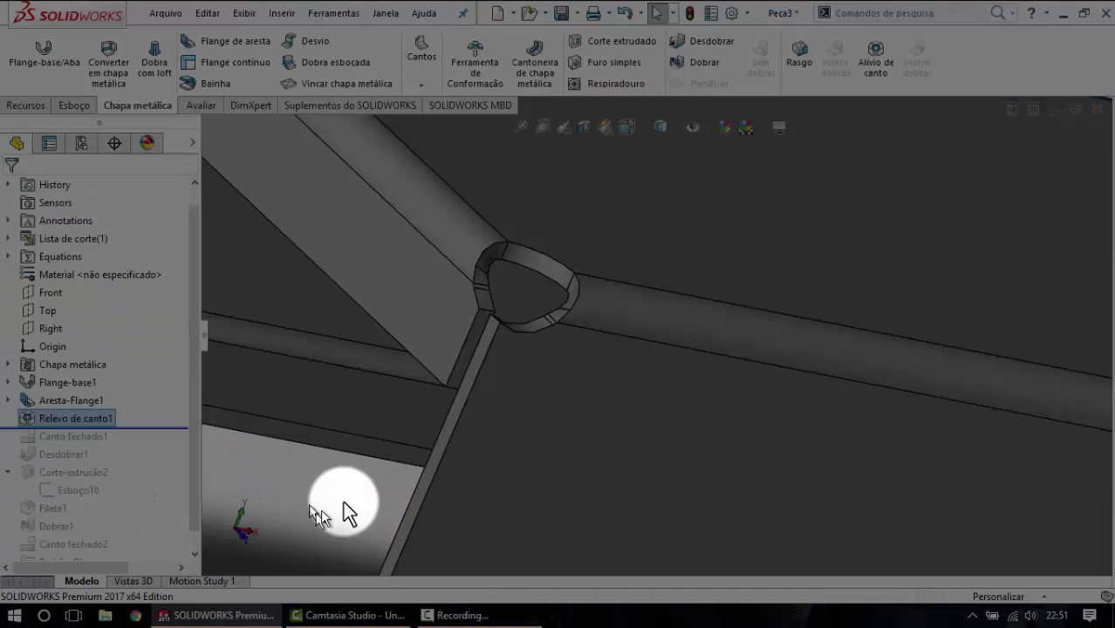
scroll(381, 483, "up", 2)
scroll(615, 242, "up", 5)
middle_click_drag(642, 314, 438, 396)
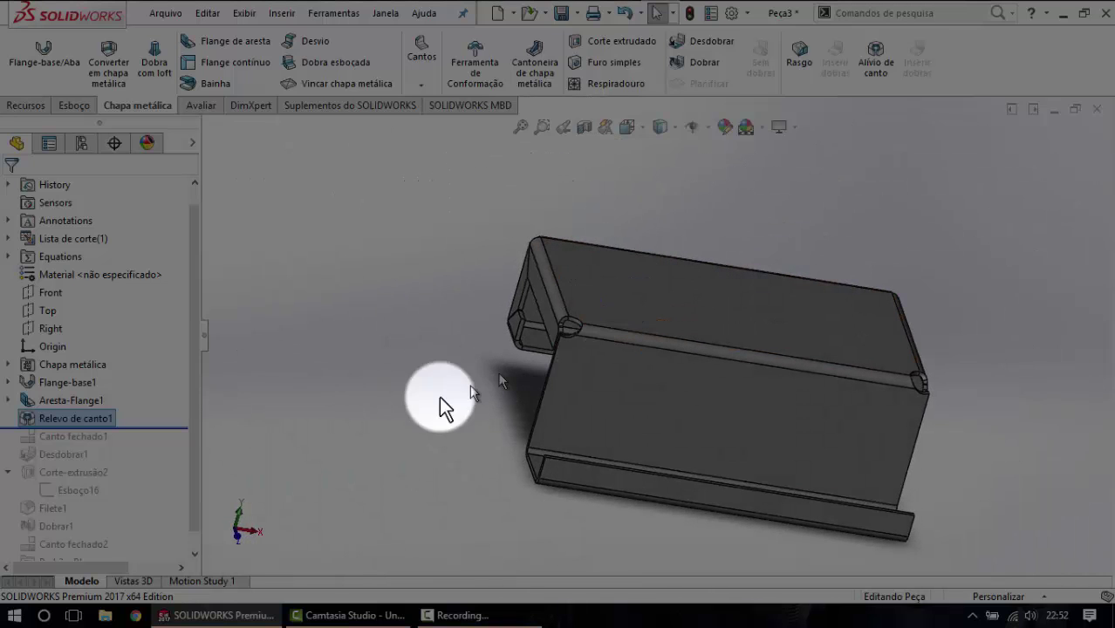
mouse_move(508, 485)
middle_mouse_down()
mouse_move(705, 425)
mouse_move(577, 500)
middle_mouse_up()
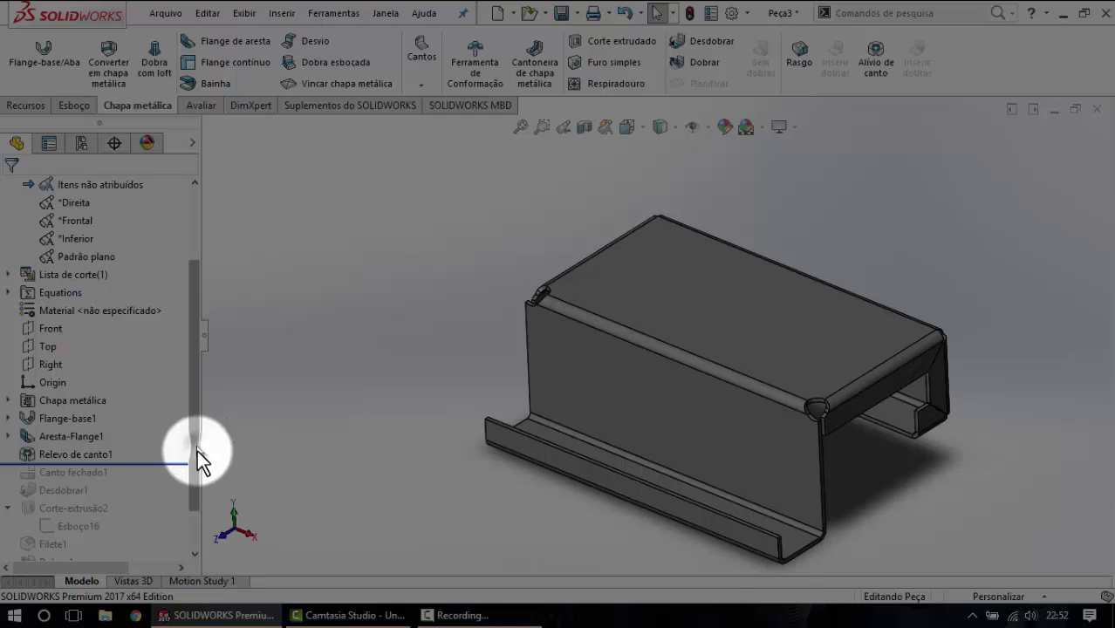
left_click_drag(197, 451, 194, 501)
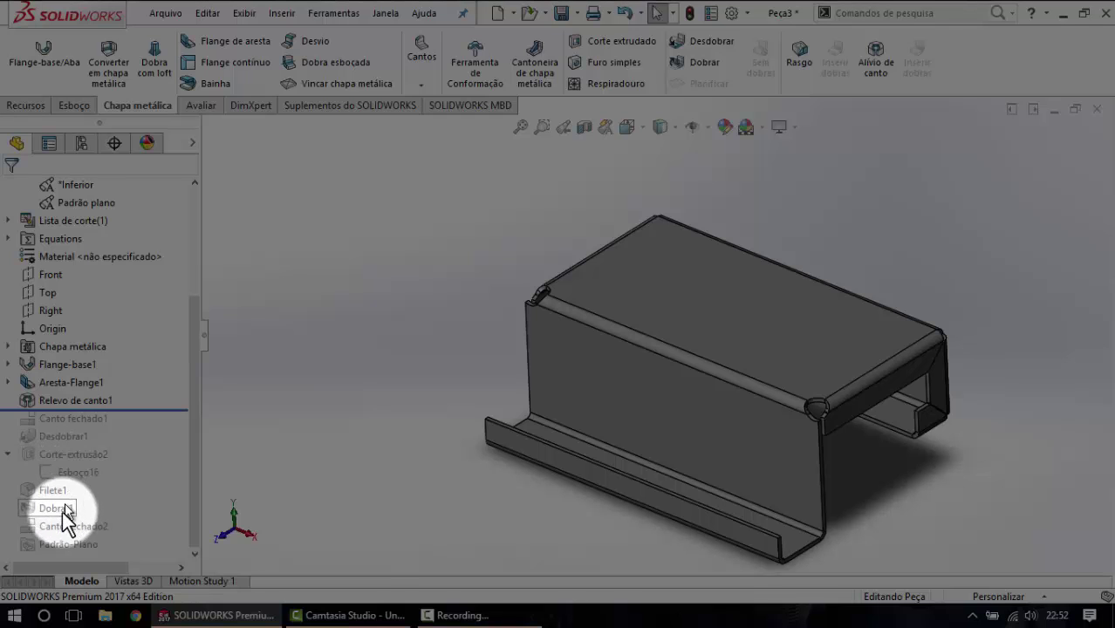
Try dragging Canto fechado2 higher in the FeatureManager history.
mouse_move(60, 521)
left_mouse_down()
mouse_move(84, 427)
mouse_move(142, 518)
left_mouse_up()
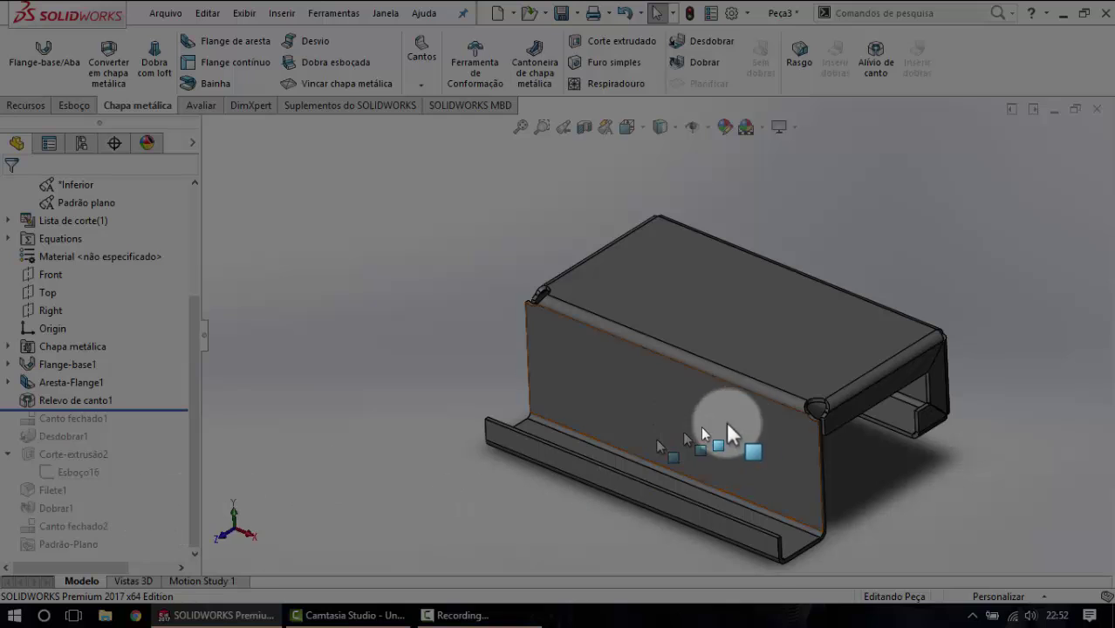
scroll(763, 417, "up", 2)
scroll(784, 395, "down", 1)
scroll(767, 393, "down", 3)
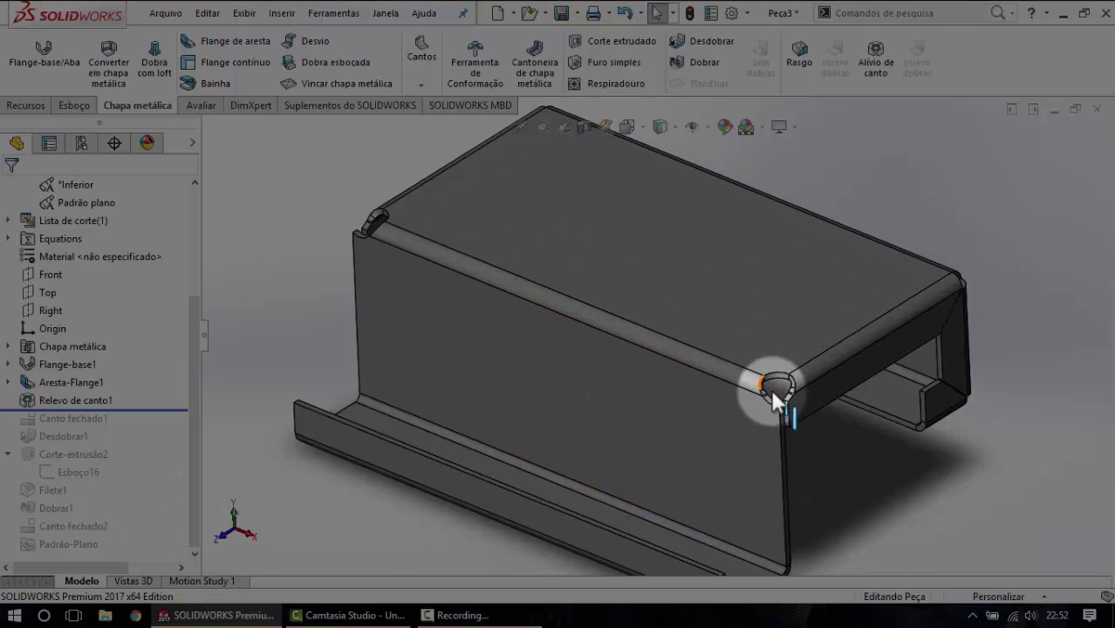
scroll(764, 384, "up", 2)
scroll(753, 349, "up", 2)
scroll(750, 361, "up", 1)
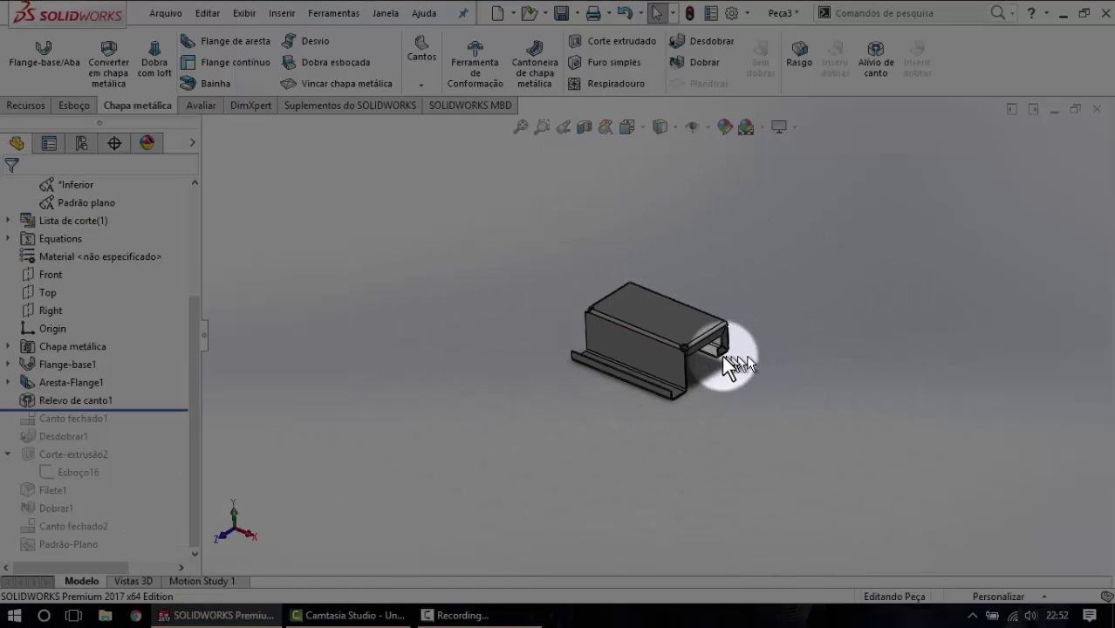
scroll(727, 368, "down", 1)
Zoom to fit and orbit to inspect the relieved corners from below and behind.
mouse_move(694, 307)
middle_mouse_down()
mouse_move(659, 298)
mouse_move(645, 321)
mouse_move(622, 324)
mouse_move(684, 299)
middle_mouse_up()
scroll(670, 318, "down", 2)
scroll(666, 309, "down", 2)
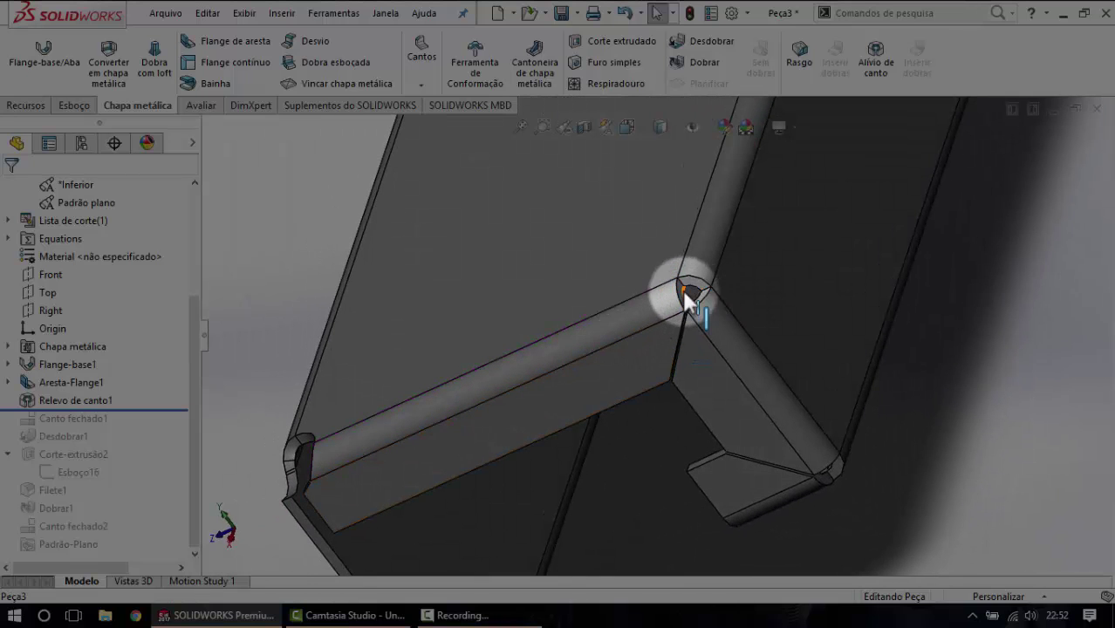
scroll(683, 292, "down", 2)
scroll(689, 301, "down", 1)
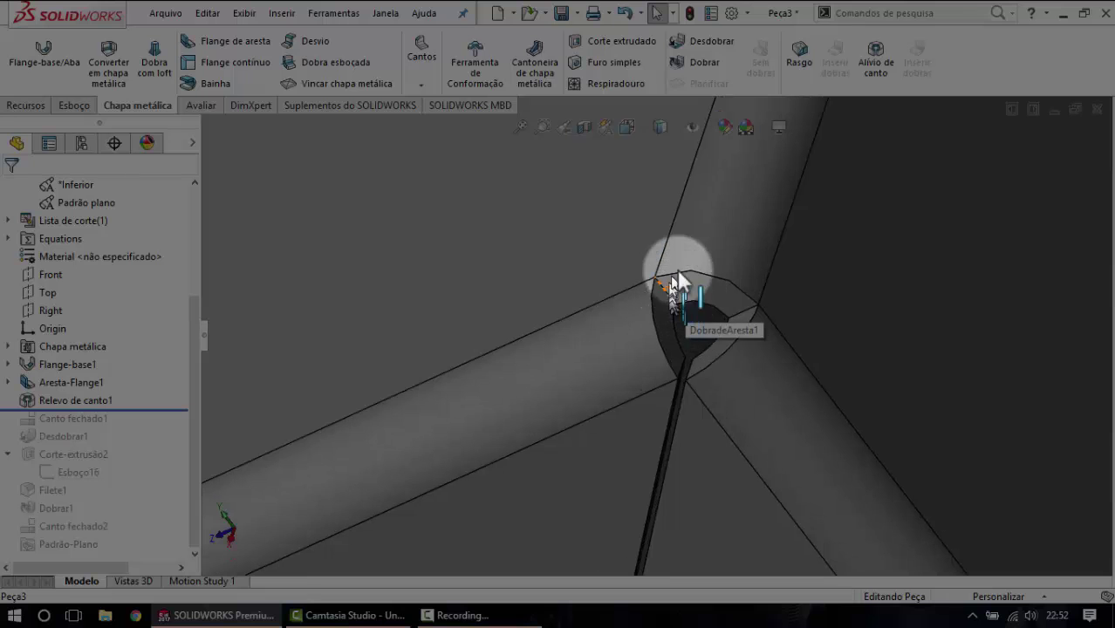
left_click(520, 127)
mouse_move(571, 316)
middle_mouse_down()
mouse_move(652, 281)
mouse_move(746, 286)
mouse_move(660, 290)
mouse_move(666, 381)
mouse_move(621, 310)
mouse_move(536, 324)
mouse_move(662, 368)
mouse_move(715, 298)
mouse_move(684, 389)
middle_mouse_up()
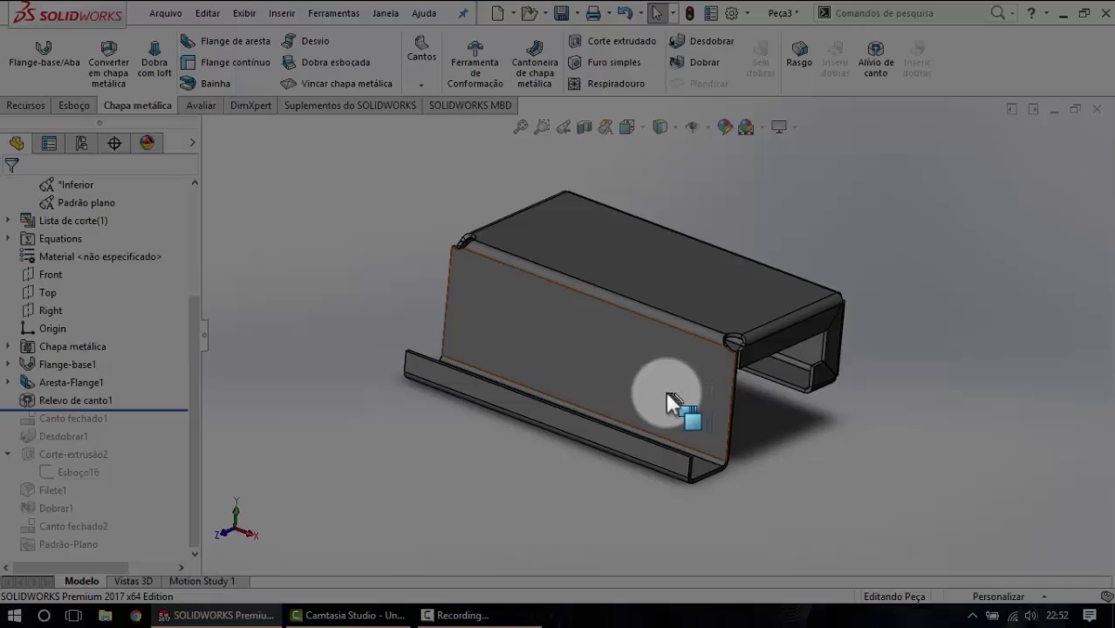
mouse_move(622, 386)
middle_mouse_down()
mouse_move(660, 341)
mouse_move(875, 353)
mouse_move(689, 356)
mouse_move(592, 394)
mouse_move(653, 415)
middle_mouse_up()
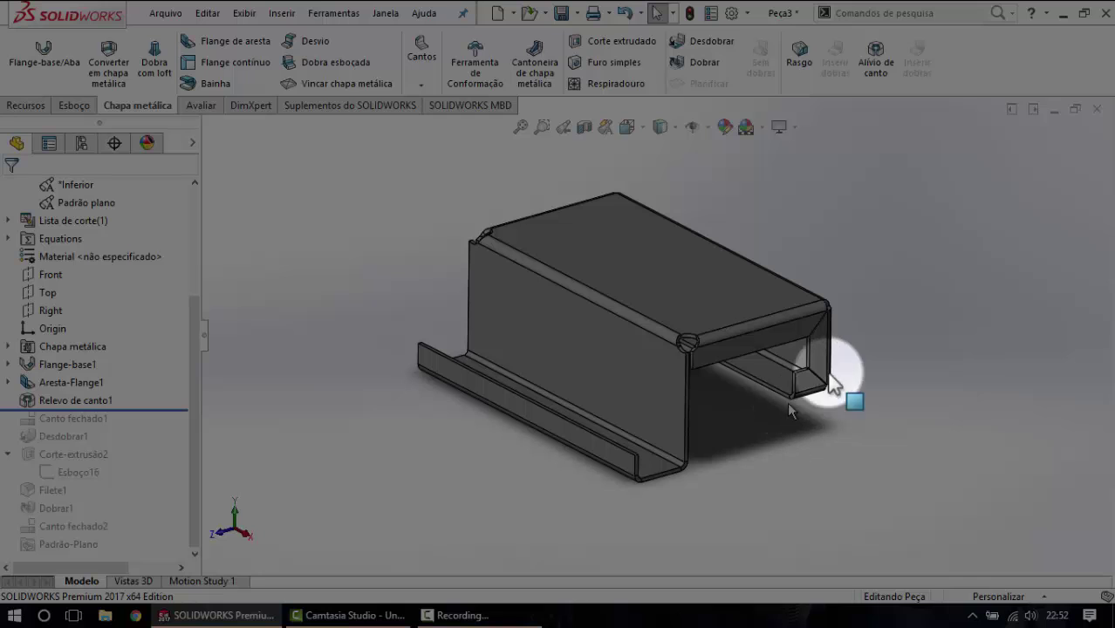
left_click(490, 617)
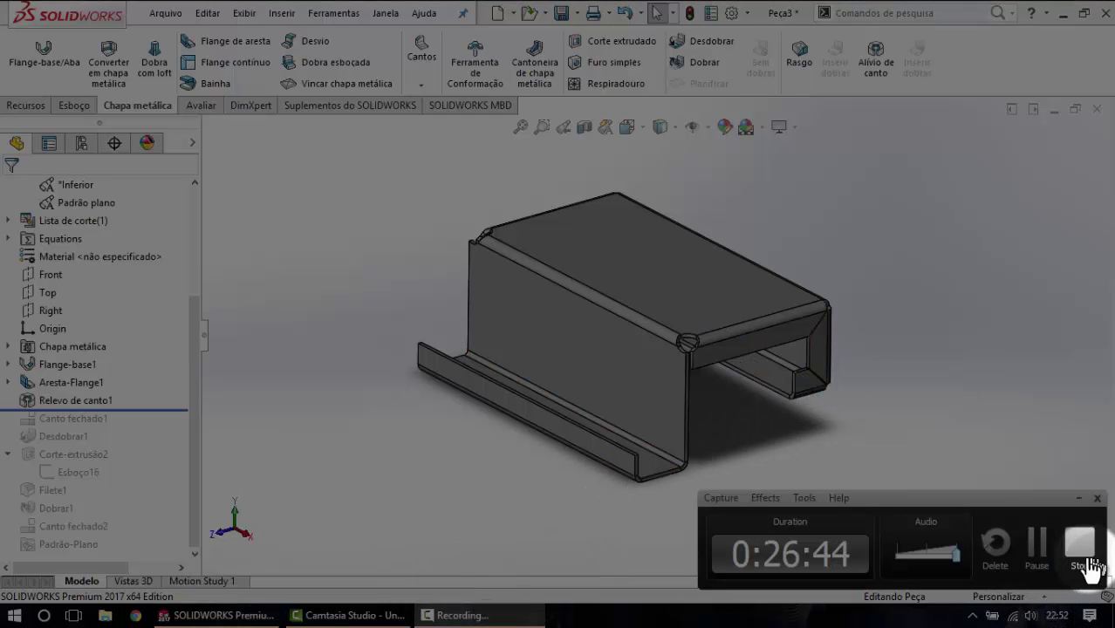